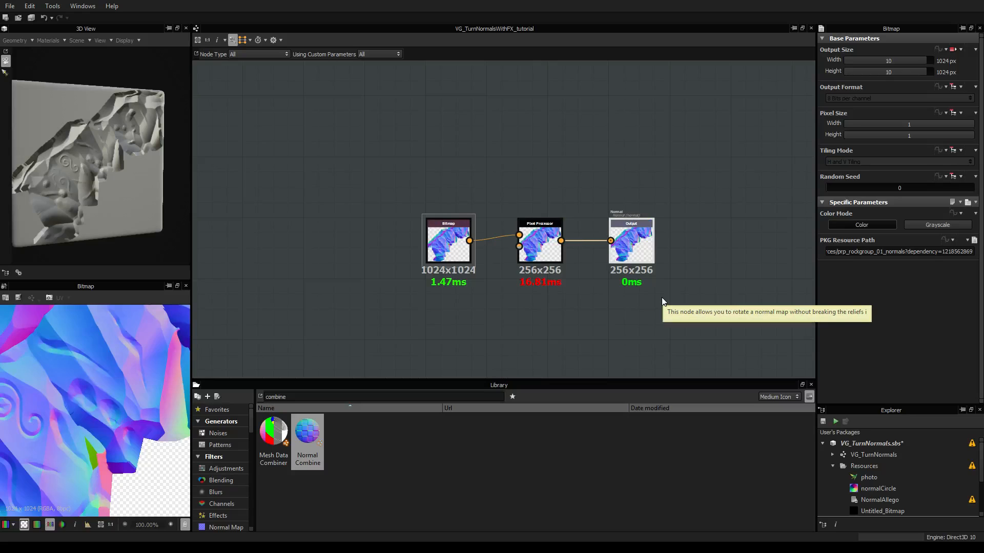
Move the Pixel Processor node slightly closer to the Bitmap node in the graph
scroll(573, 290, up, 3)
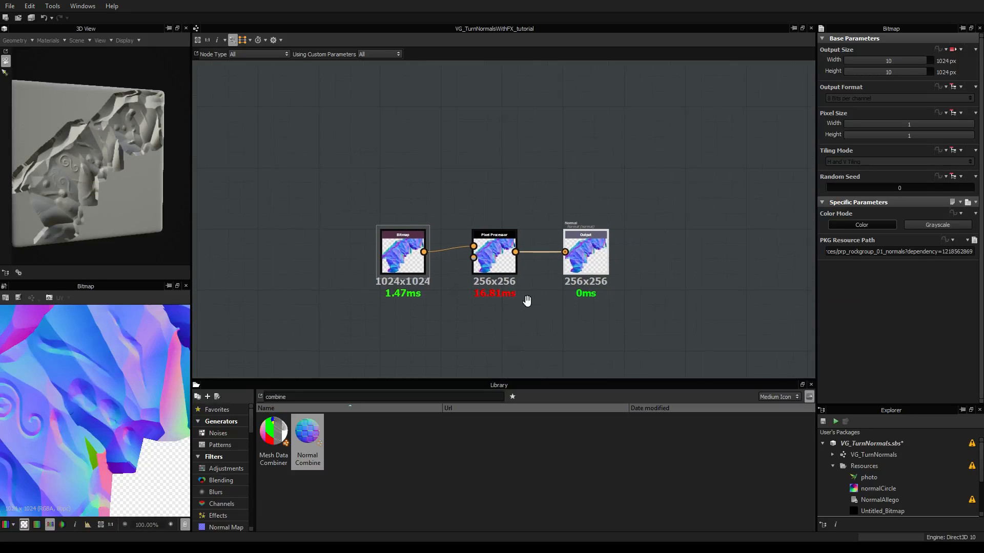
middle_drag(527, 293, 570, 298)
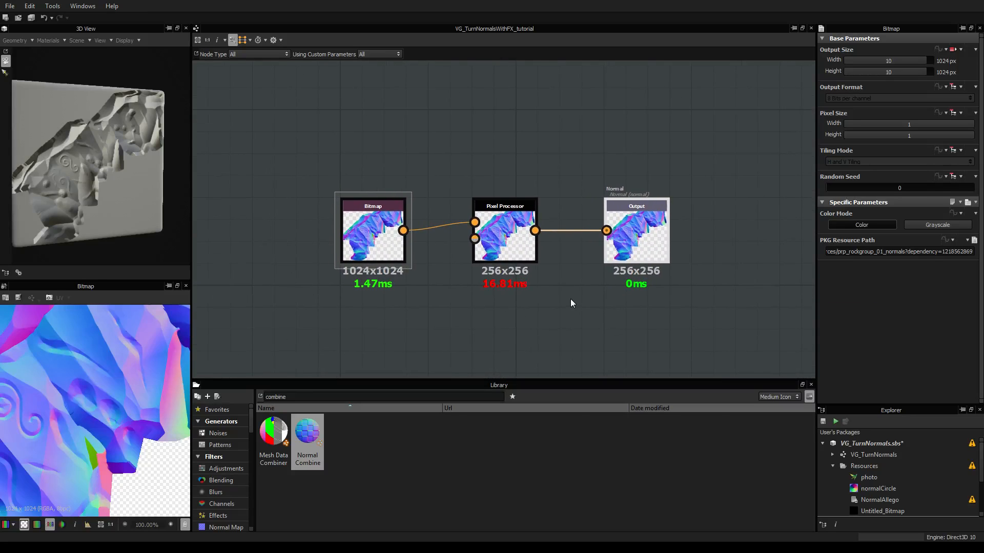
drag(511, 239, 489, 239)
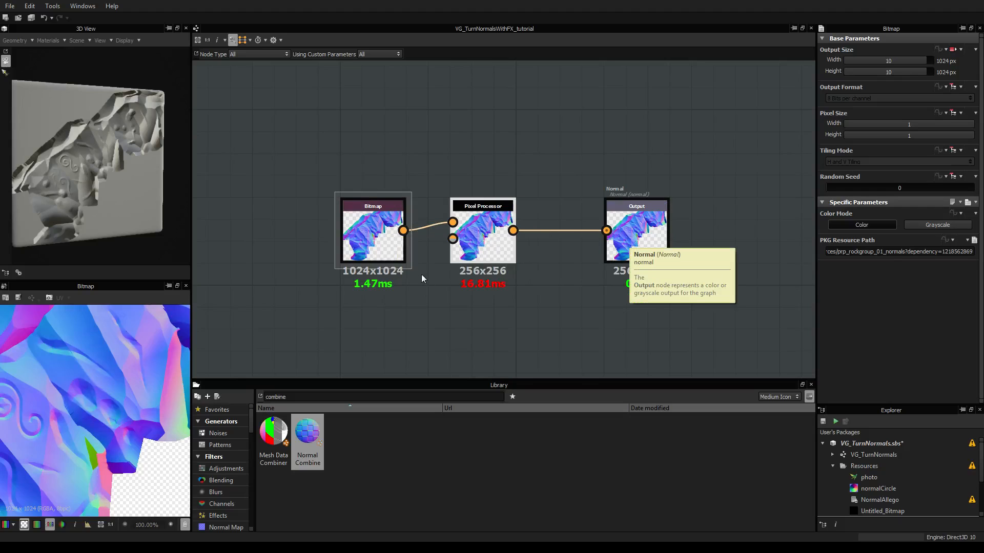
Examine the node chain from the Bitmap through the Pixel Processor to the normal Output
scroll(440, 289, up, 2)
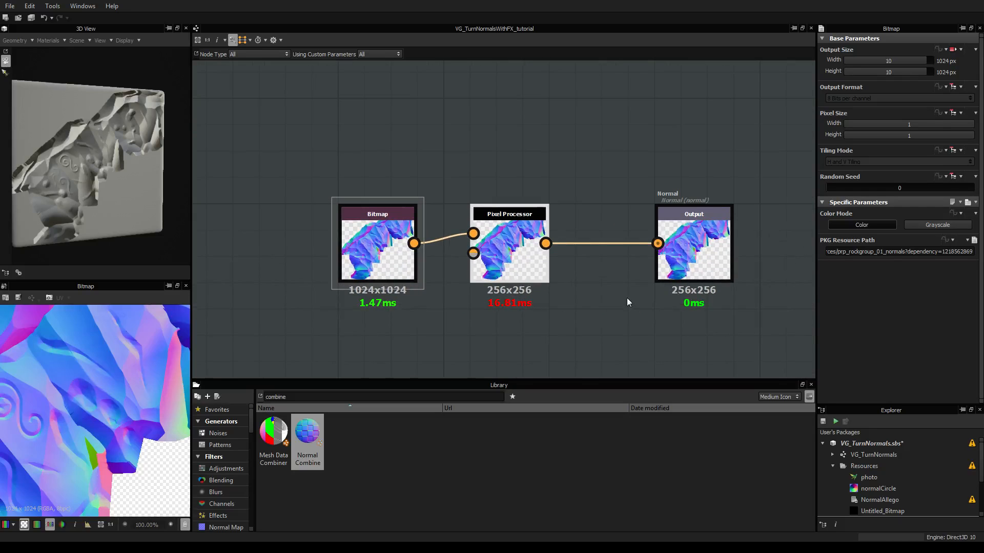
middle_drag(642, 298, 583, 283)
scroll(503, 256, up, 2)
scroll(533, 287, down, 2)
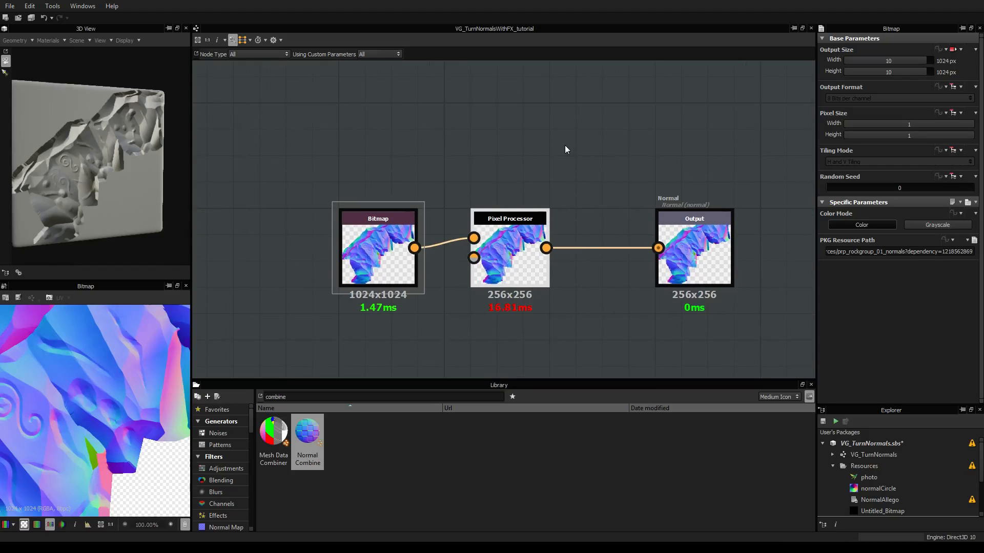
scroll(388, 236, up, 2)
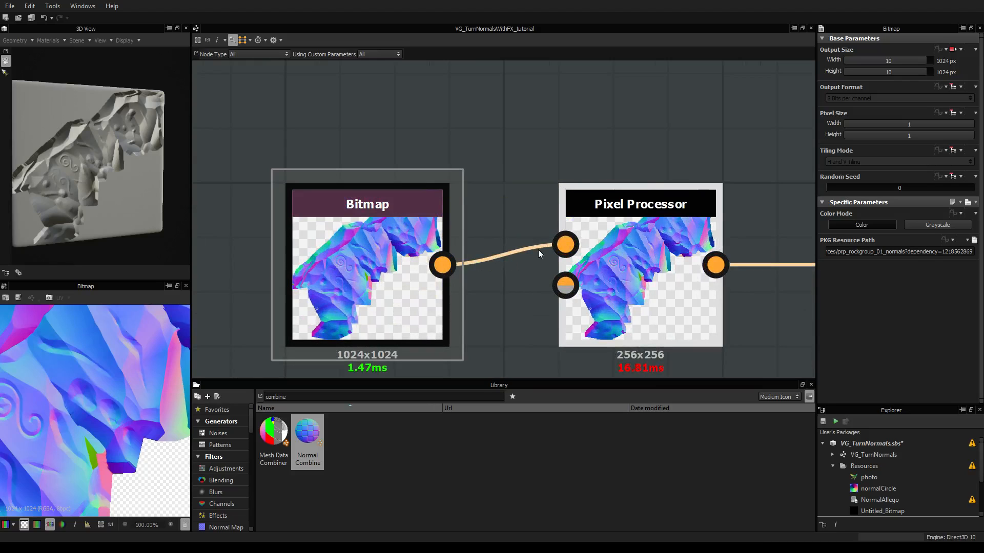
scroll(508, 186, down, 1)
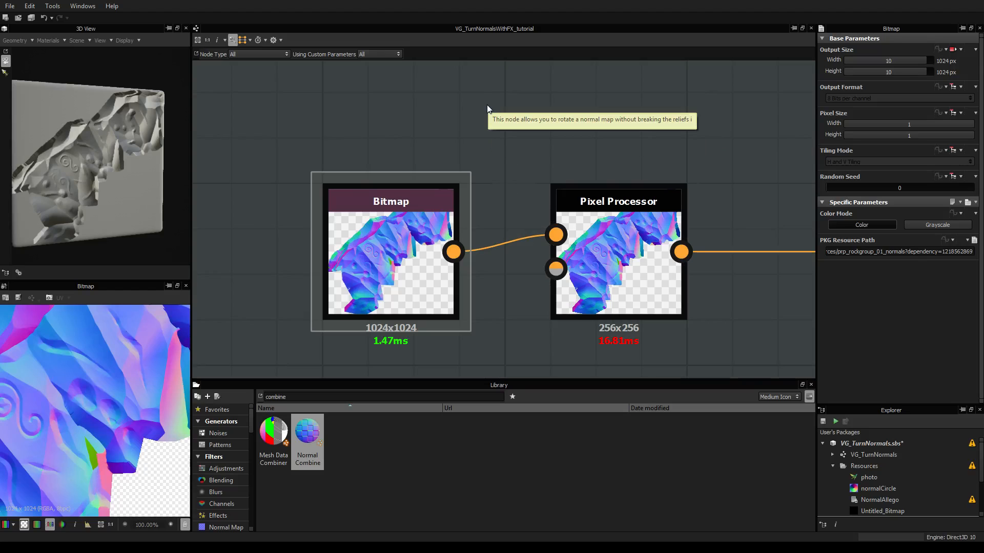
scroll(574, 115, down, 3)
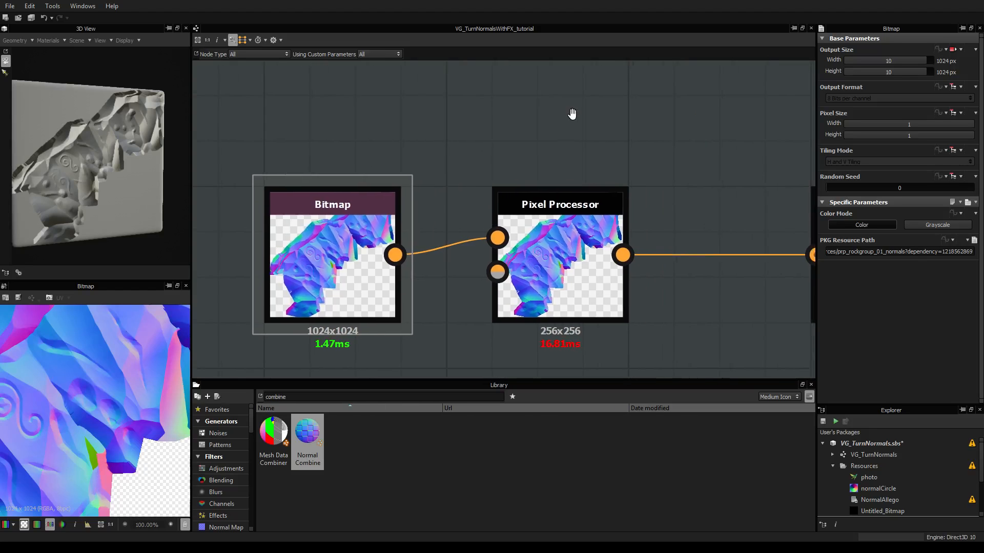
middle_drag(645, 98, 518, 100)
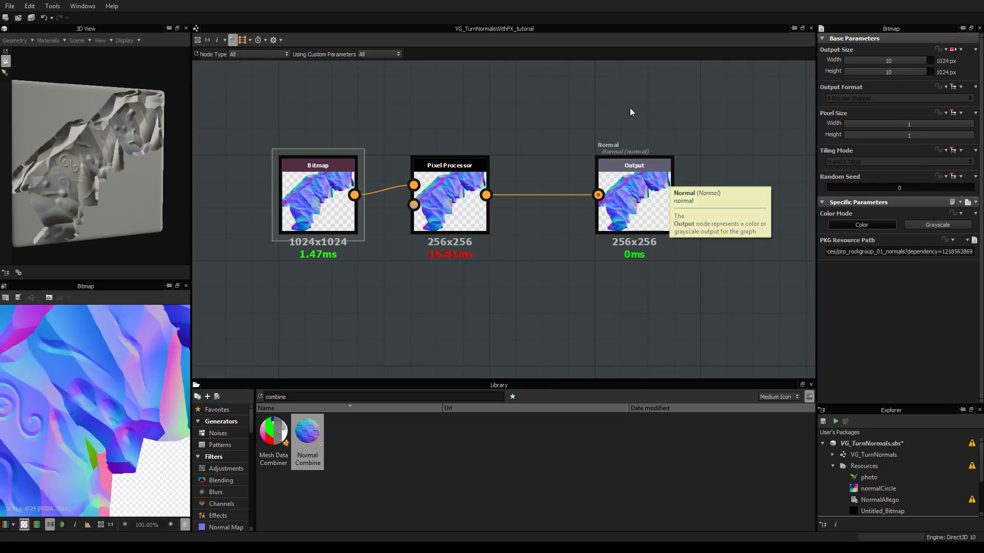
scroll(490, 277, up, 3)
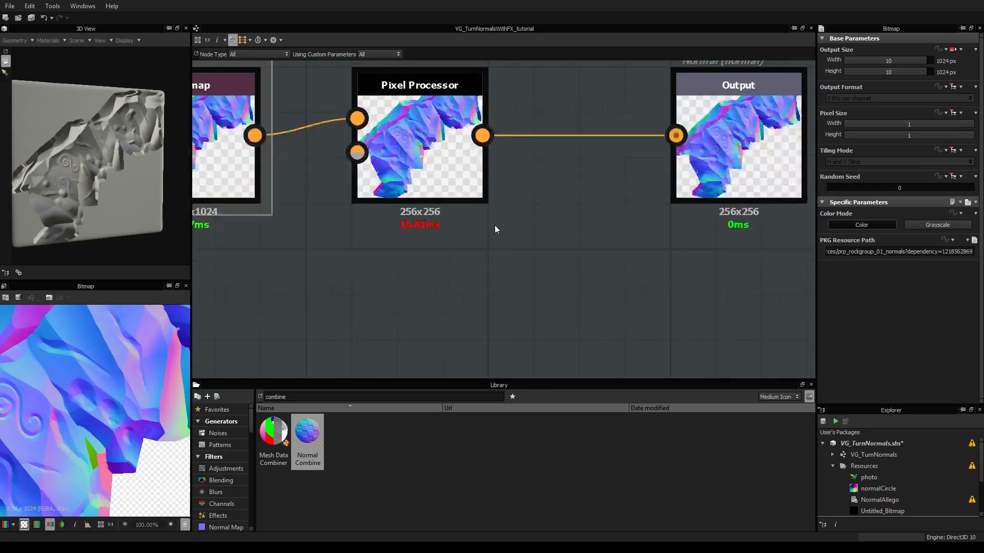
Inspect the graph's Rotation input parameter and try out its Default Turns value
click(518, 246)
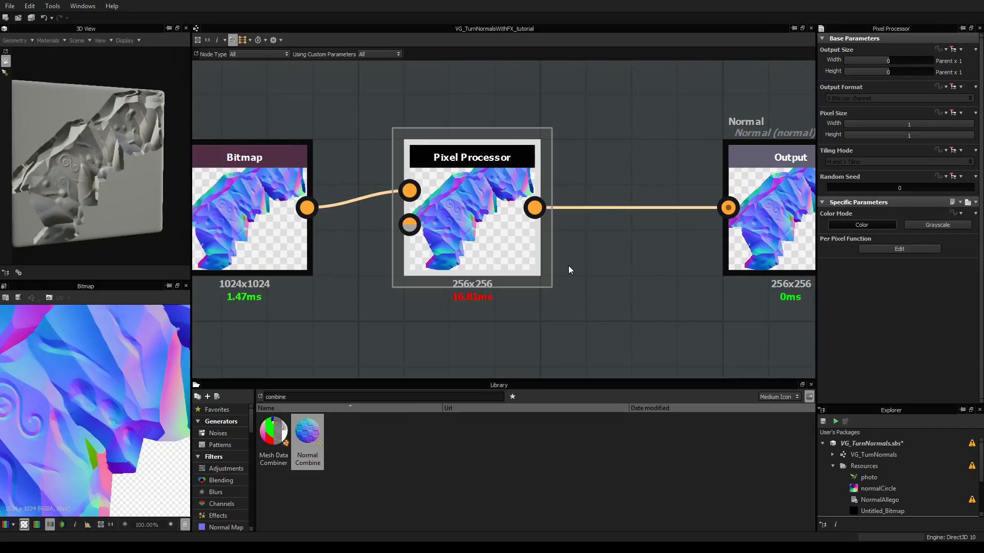
click(662, 316)
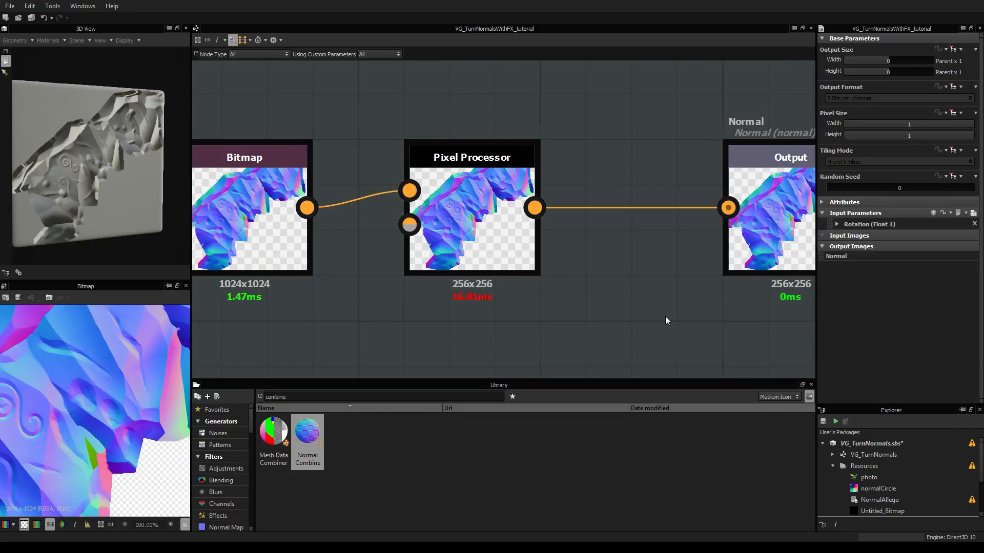
scroll(661, 316, down, 2)
click(837, 224)
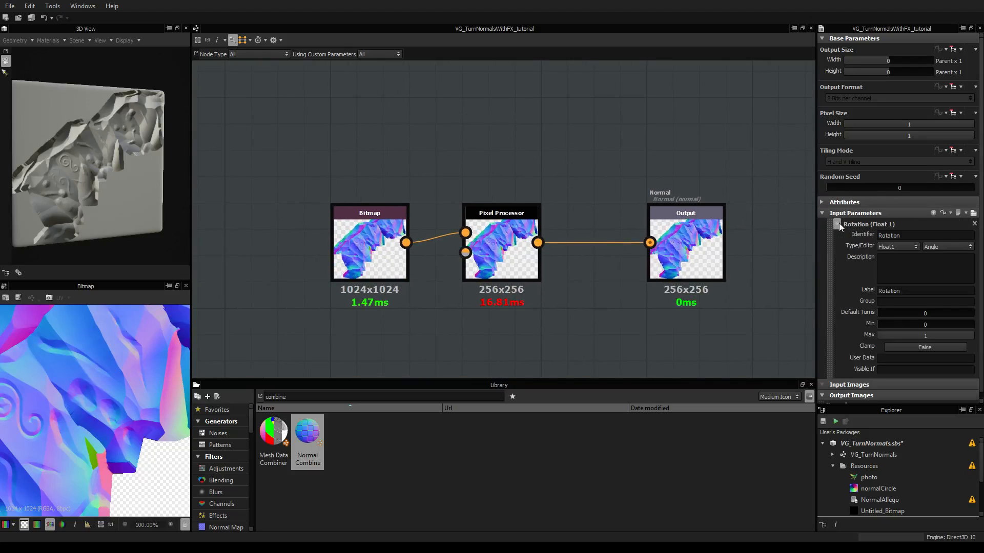
scroll(925, 295, down, 1)
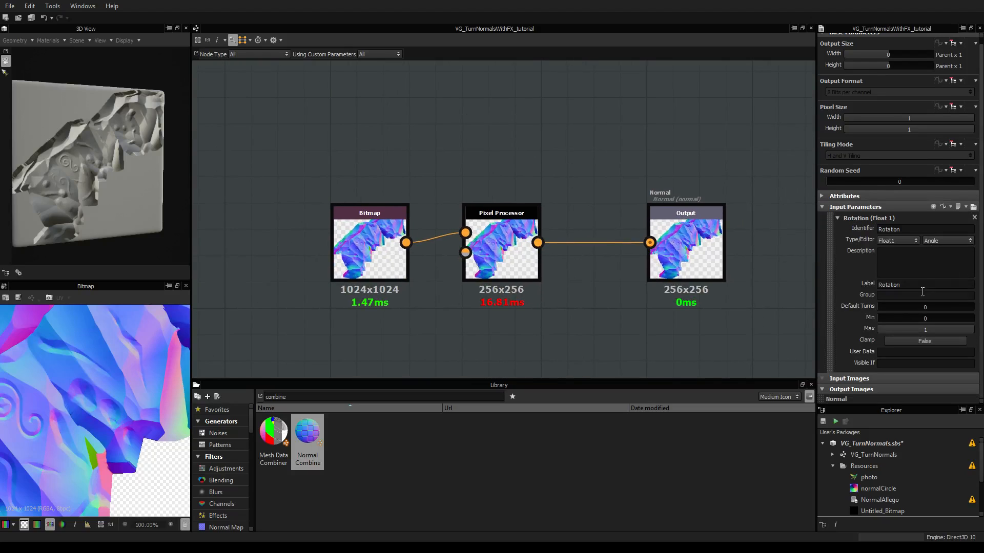
mouse_move(887, 307)
mouse_down()
mouse_move(923, 309)
mouse_move(875, 309)
mouse_up()
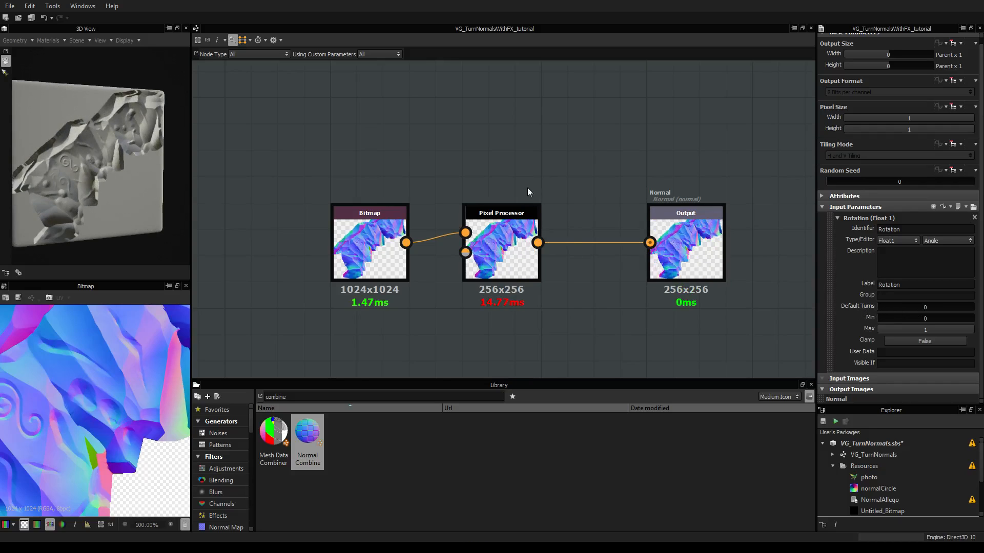
Move the Output node closer to the Pixel Processor node
scroll(513, 207, up, 3)
scroll(567, 245, down, 4)
middle_drag(564, 322, 562, 252)
drag(701, 227, 622, 227)
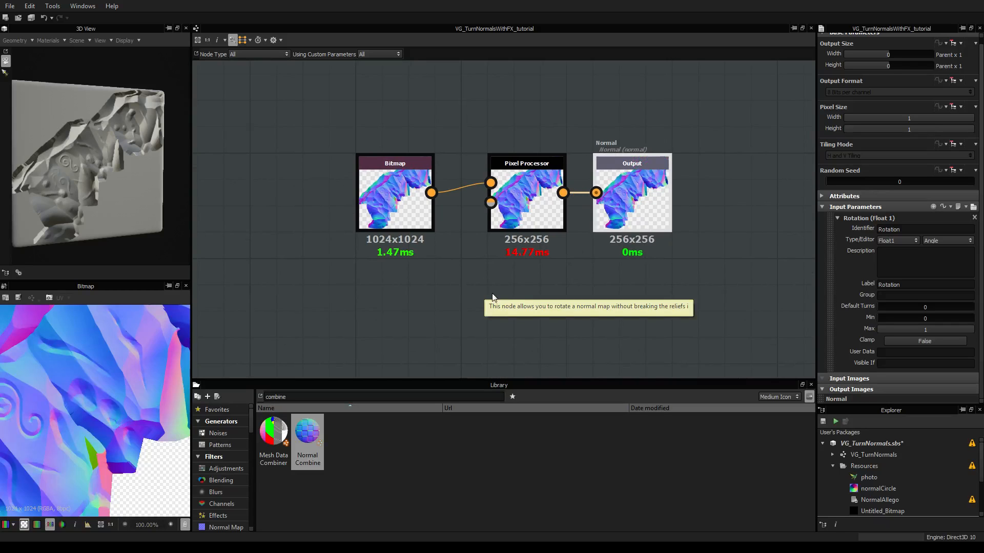
middle_drag(573, 277, 602, 329)
scroll(573, 320, up, 1)
scroll(604, 328, down, 2)
scroll(606, 330, up, 2)
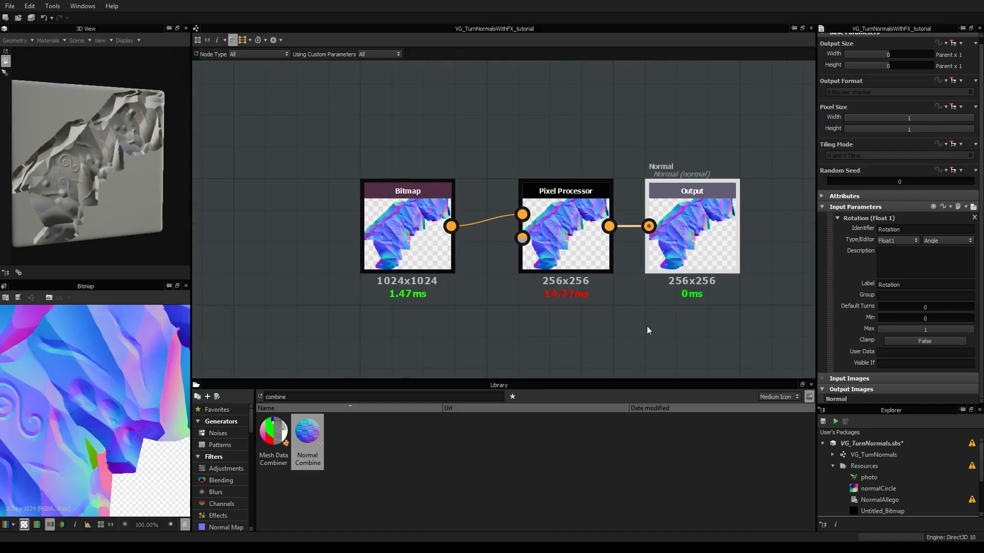
middle_drag(668, 336, 554, 336)
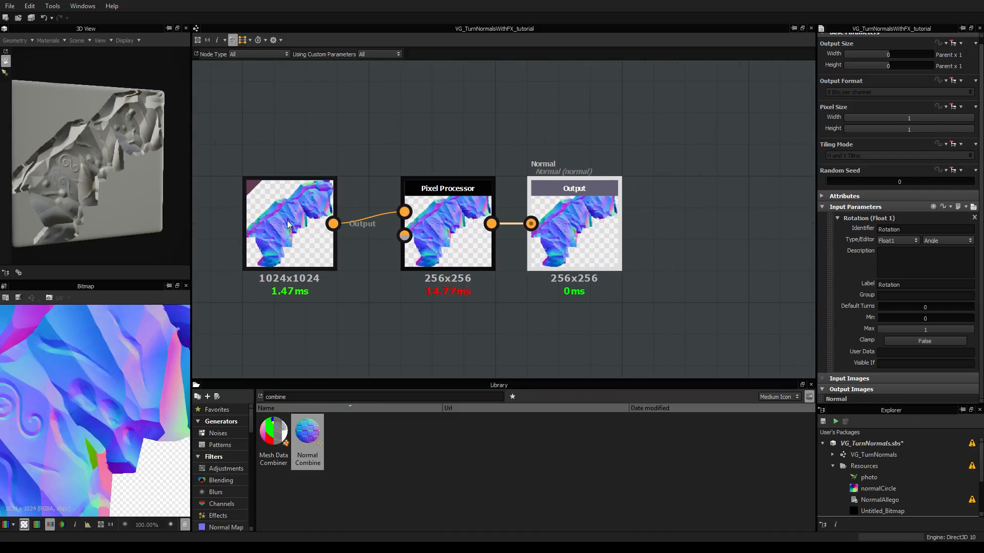
middle_drag(414, 315, 478, 325)
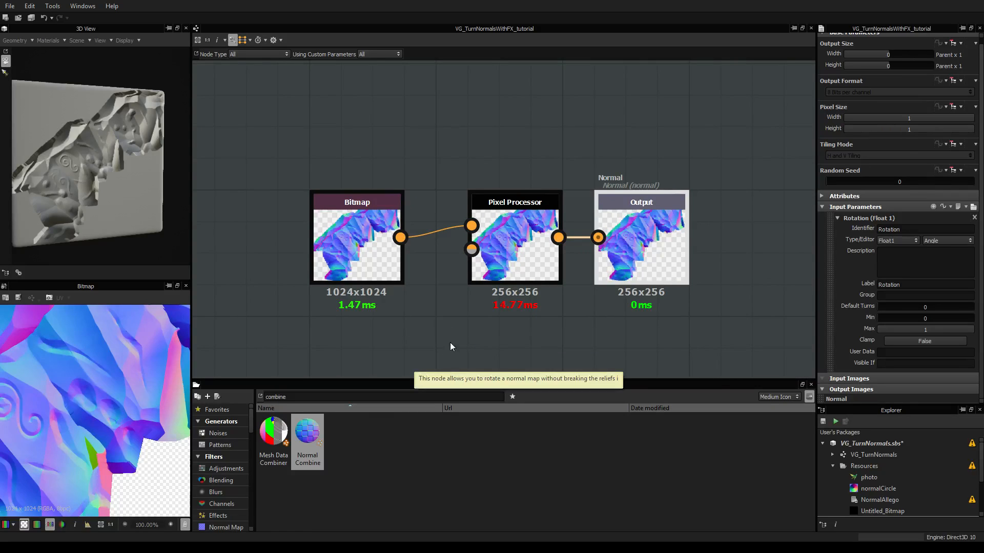
scroll(423, 338, down, 2)
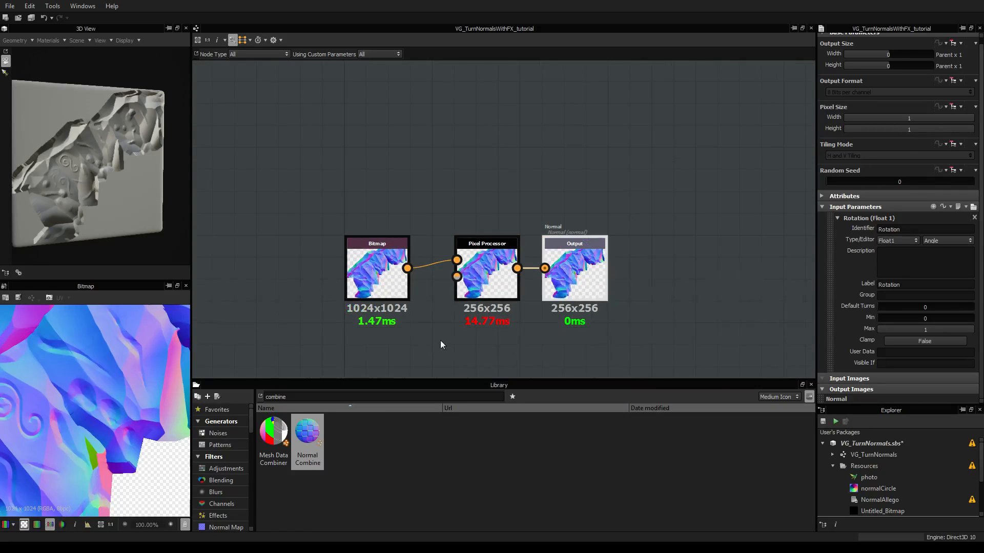
Tighten the layout by moving the Pixel Processor and Output nodes closer to the Bitmap node
mouse_move(381, 276)
mouse_down()
mouse_move(403, 276)
mouse_move(380, 275)
mouse_up()
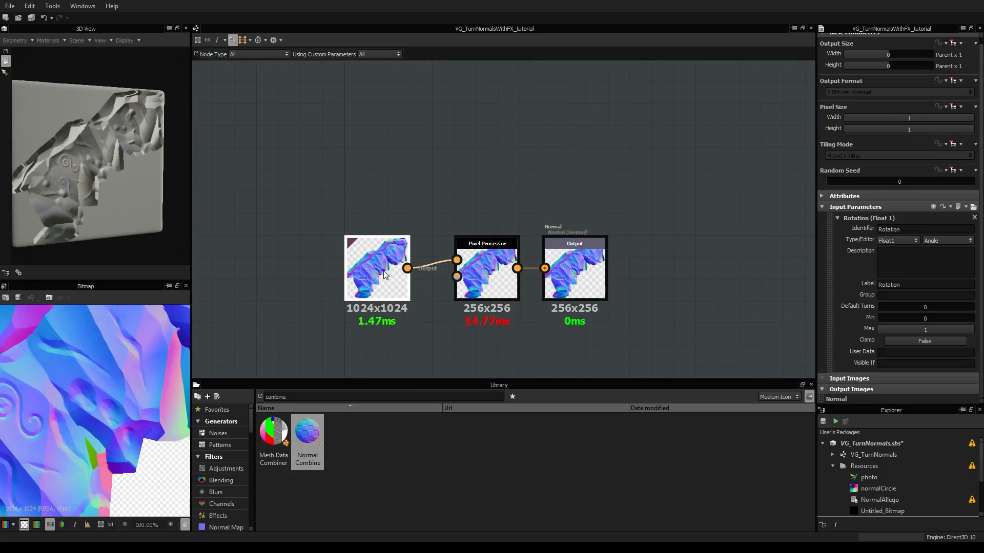
middle_drag(514, 356, 521, 302)
drag(495, 191, 473, 191)
drag(571, 205, 550, 205)
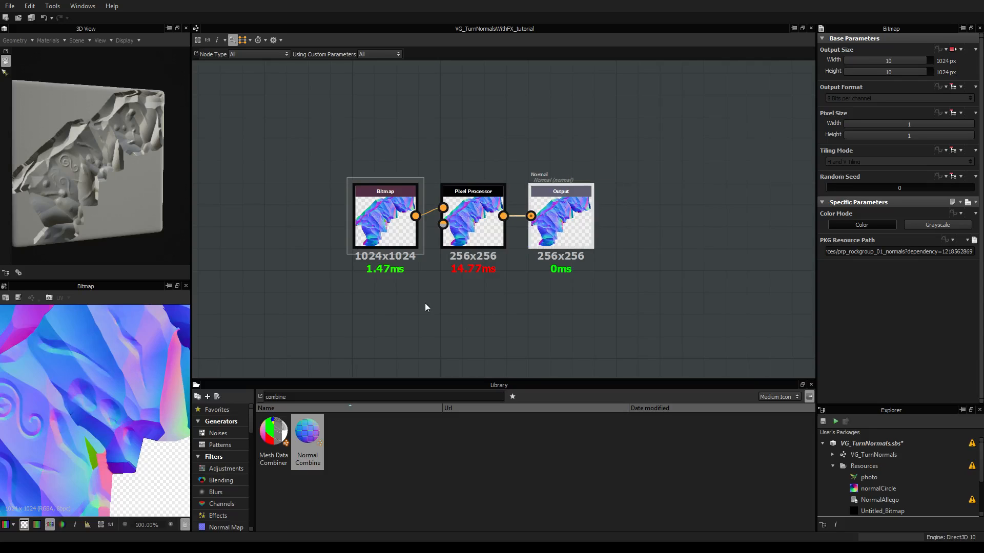
scroll(427, 302, up, 1)
middle_drag(419, 303, 434, 299)
Enlarge the Explorer area, collapse the Resources folder and select the VG_TurnNormalsWithFX_tutorial graph
click(823, 444)
scroll(617, 276, down, 2)
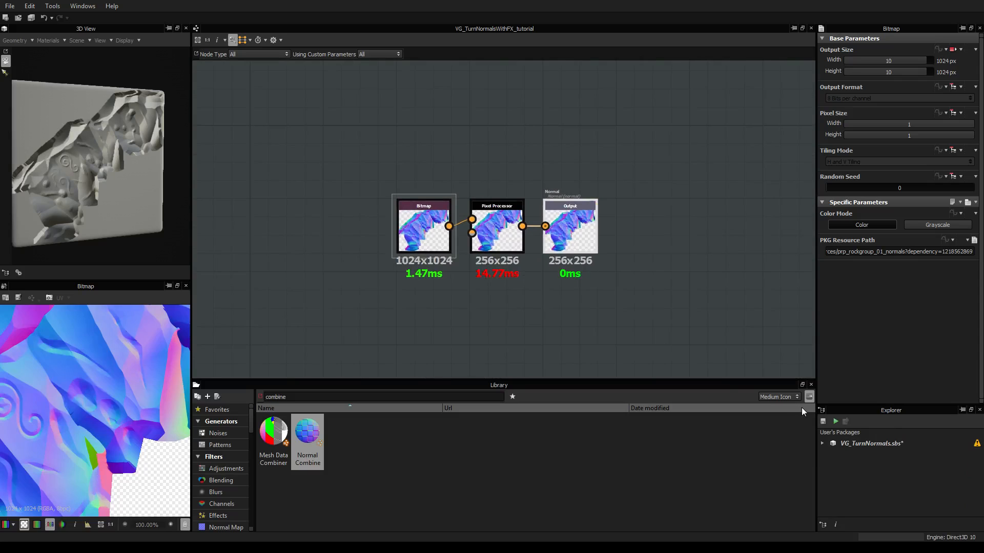
click(822, 443)
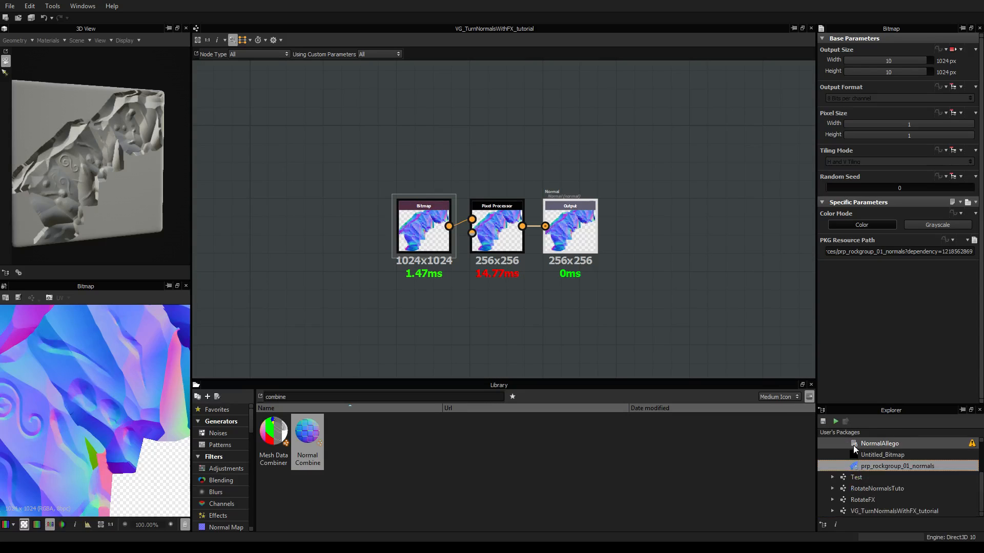
drag(878, 402, 878, 298)
click(875, 458)
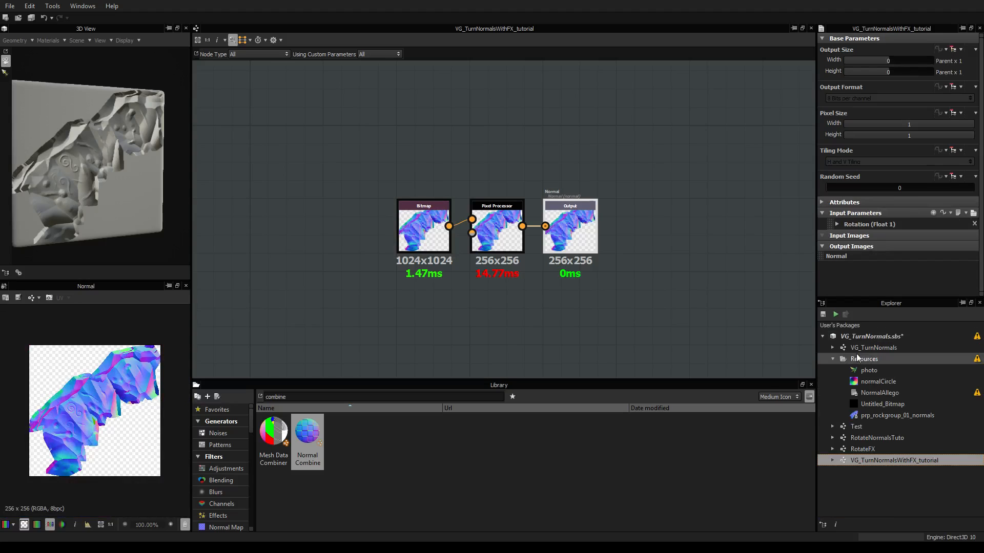
click(839, 349)
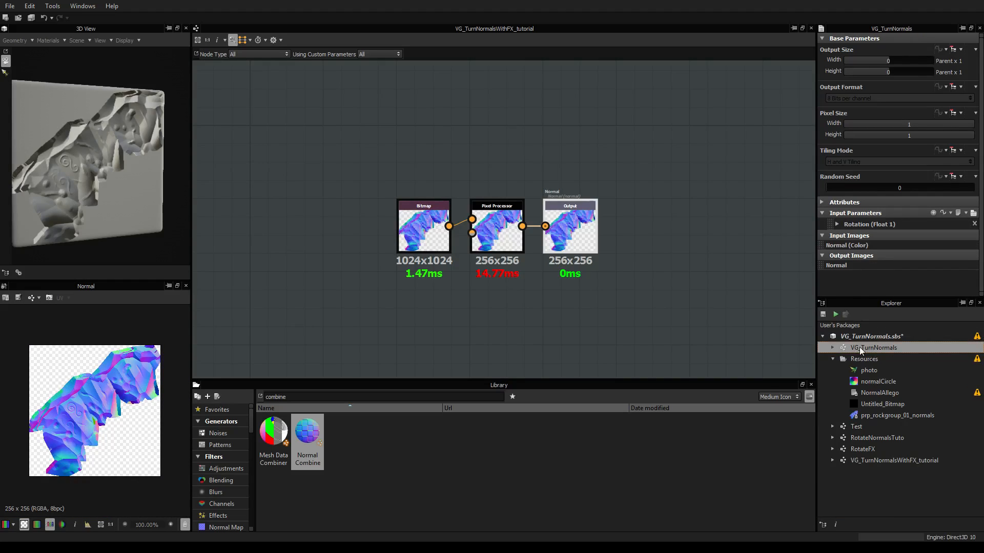
click(832, 359)
click(900, 404)
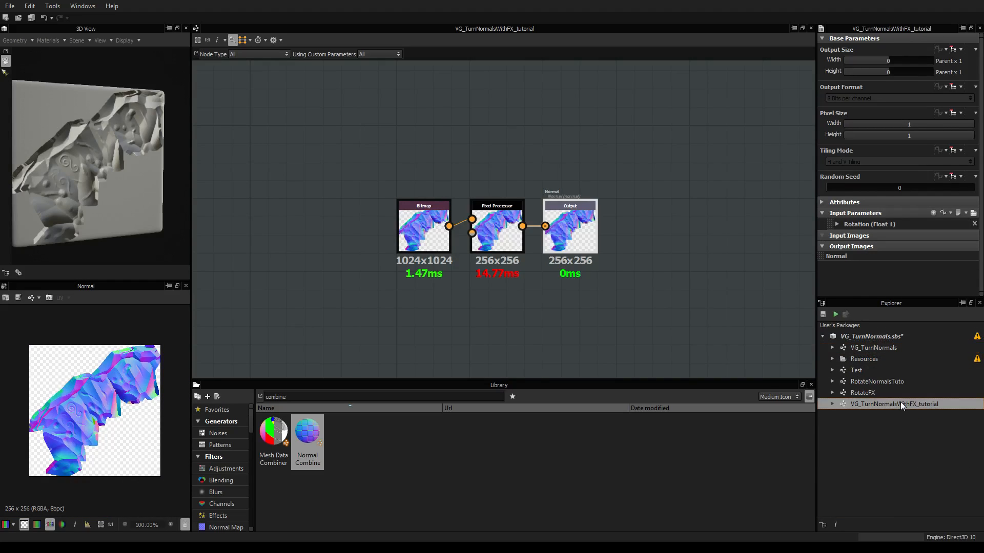
Move the Bitmap node up and away from the Pixel Processor to free space between them
middle_drag(505, 294, 615, 360)
scroll(508, 304, up, 3)
scroll(509, 303, down, 1)
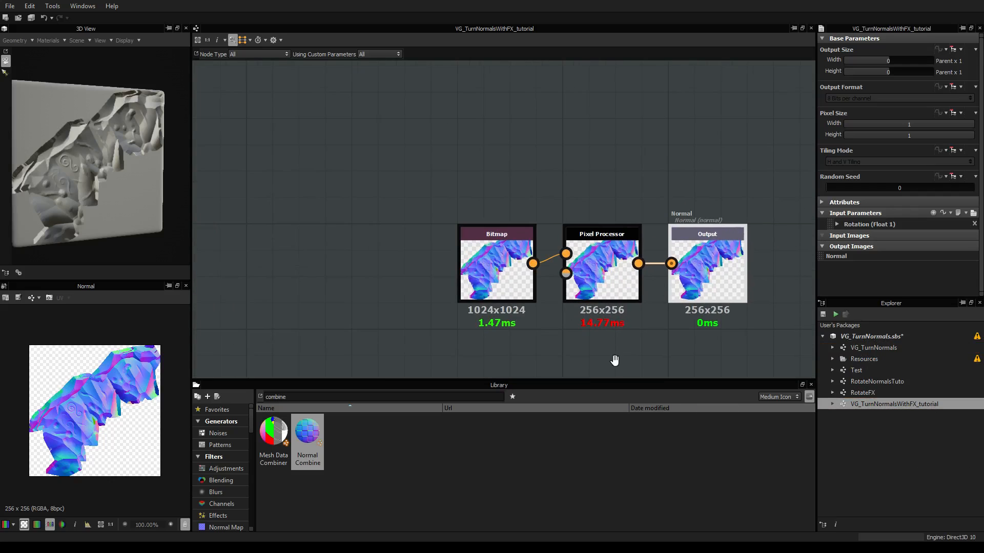
drag(509, 272, 325, 210)
middle_drag(614, 245, 495, 217)
Open the Pixel Processor's Per Pixel Function, review its rotation node network and close it again
click(494, 218)
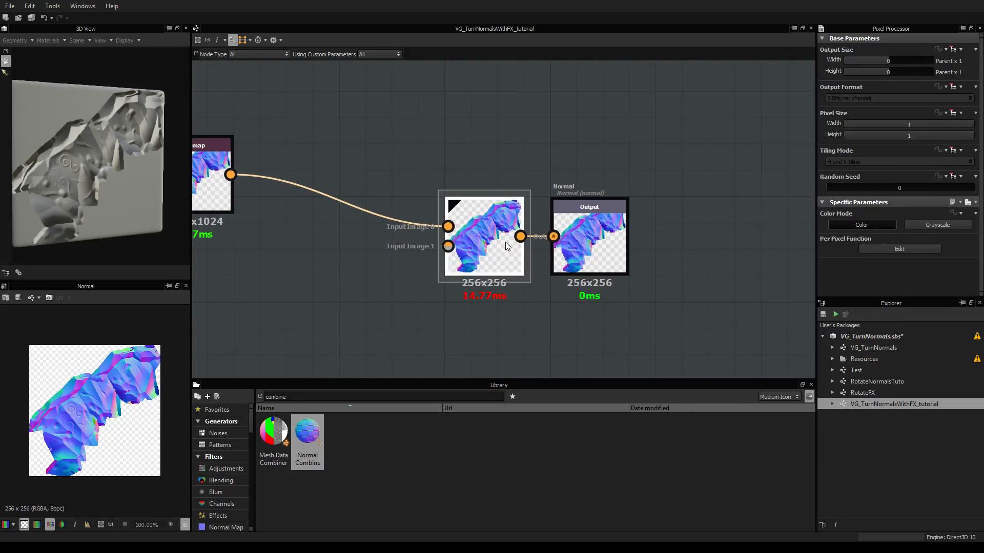
click(890, 250)
scroll(461, 205, down, 3)
scroll(461, 205, up, 1)
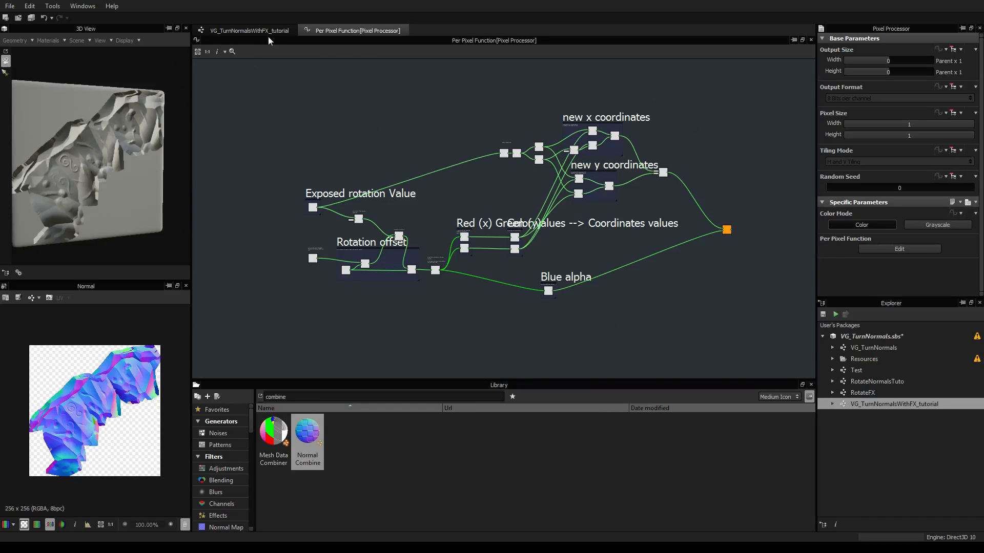
click(811, 41)
middle_drag(308, 298, 409, 299)
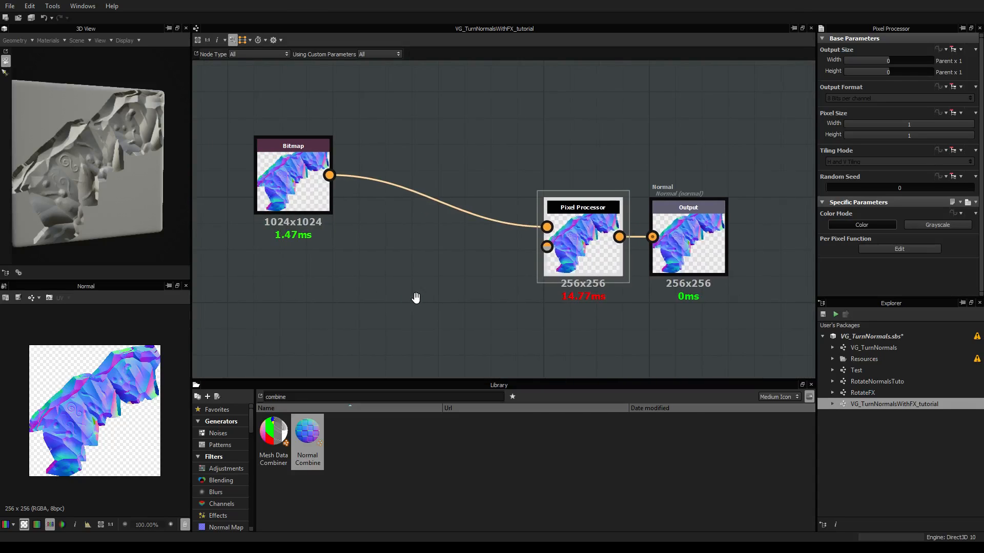
Shift the Pixel Processor and Output nodes together, then move the Bitmap node farther up and away from them
drag(627, 246, 548, 246)
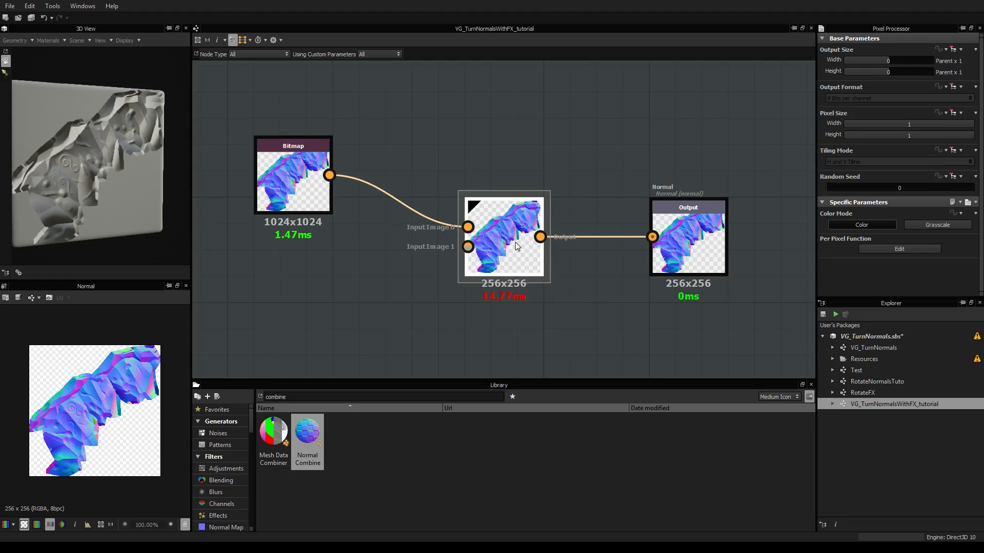
drag(700, 250, 621, 250)
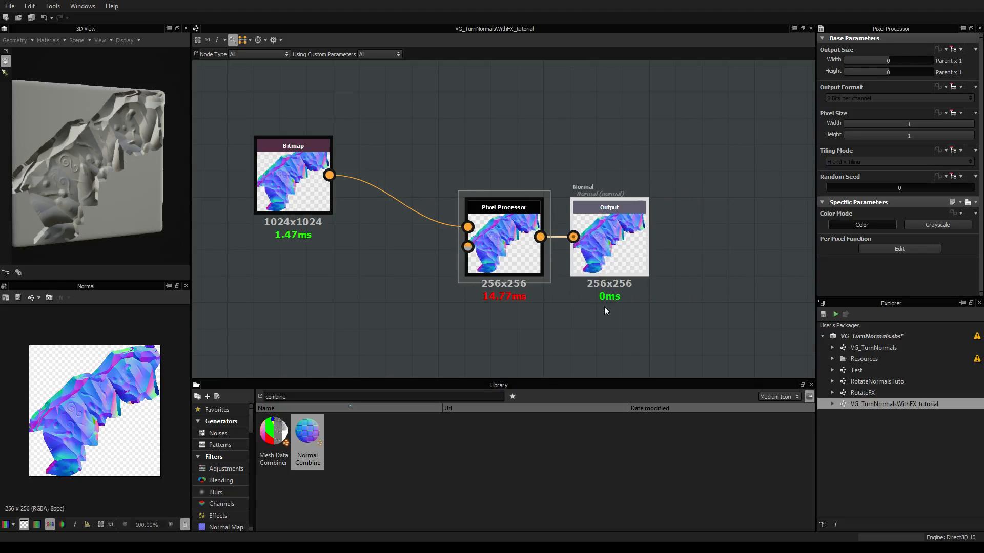
click(302, 164)
scroll(394, 293, down, 2)
drag(374, 233, 298, 162)
scroll(331, 227, up, 3)
middle_drag(331, 227, 322, 329)
Add an FX-Map node to the graph and place it level with the Bitmap node
right_click(493, 165)
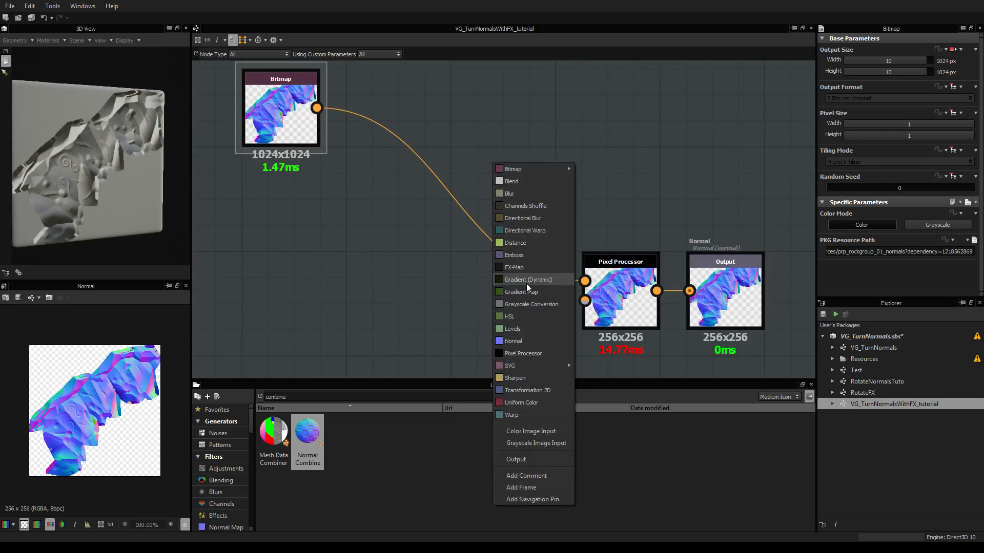
click(526, 267)
middle_drag(429, 230, 416, 305)
drag(491, 224, 493, 174)
middle_drag(380, 182, 380, 245)
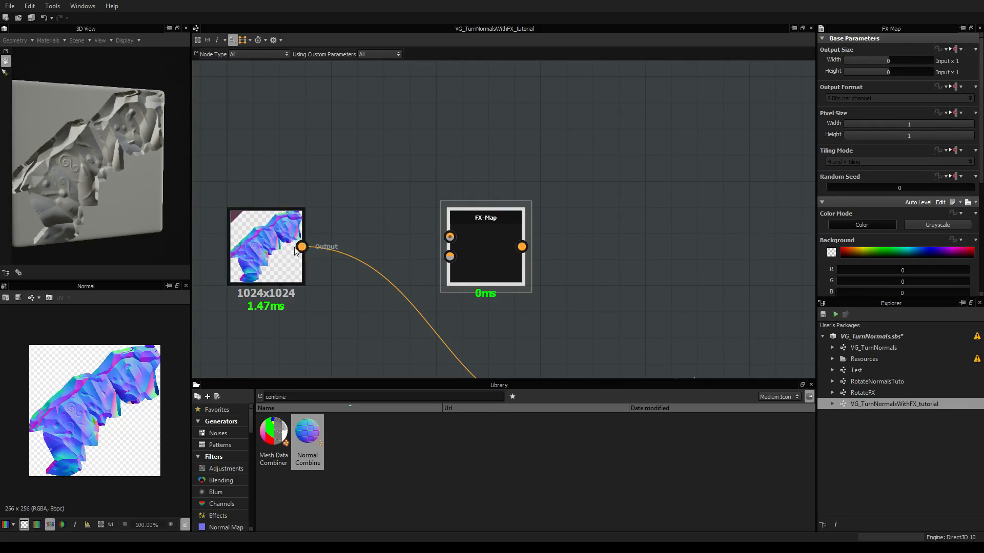
Connect the Bitmap node's output to the FX-Map's input image slot
drag(302, 247, 450, 247)
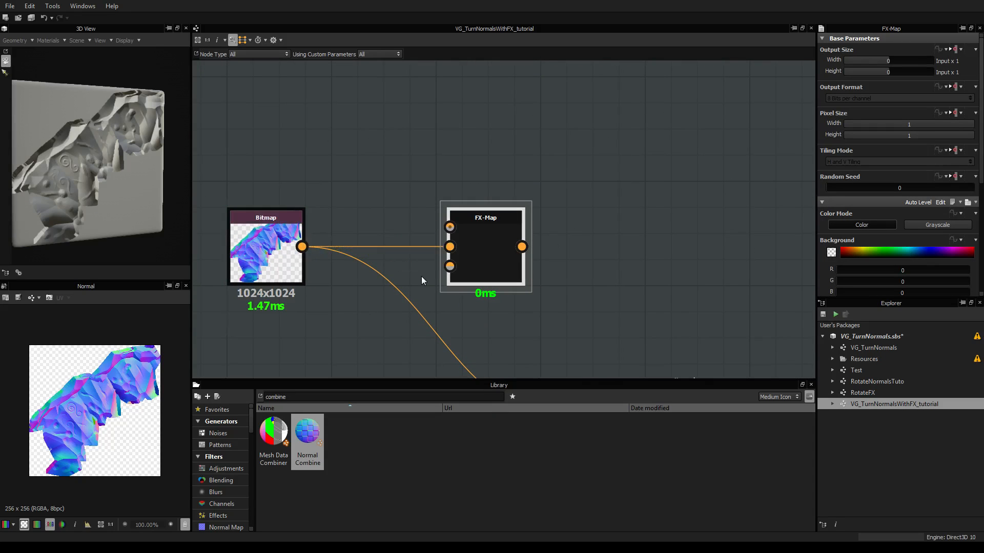
middle_drag(381, 241, 383, 269)
click(282, 272)
scroll(281, 272, down, 1)
scroll(276, 272, up, 2)
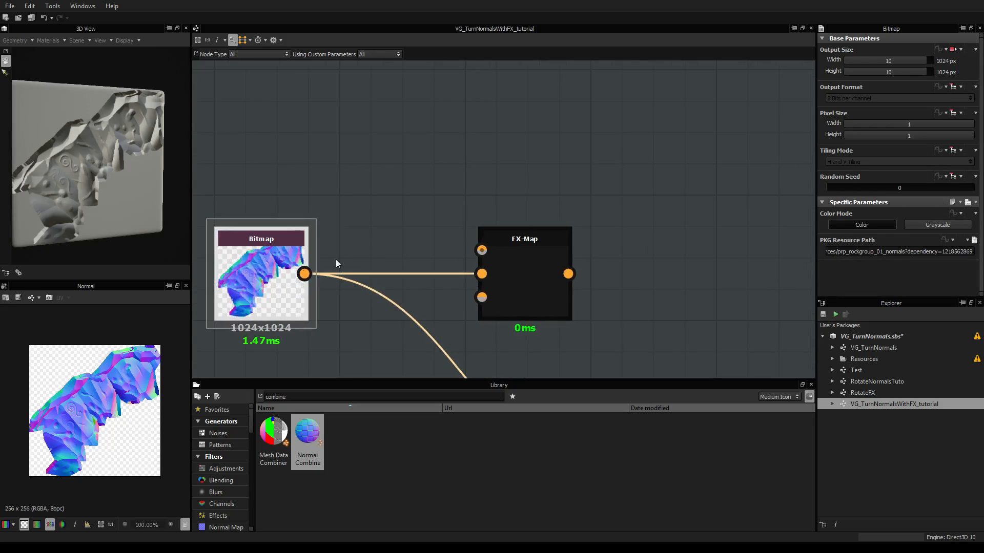
Add a Uniform Color node above the Bitmap and set its output color to R 127, G 127, B 255
right_click(336, 155)
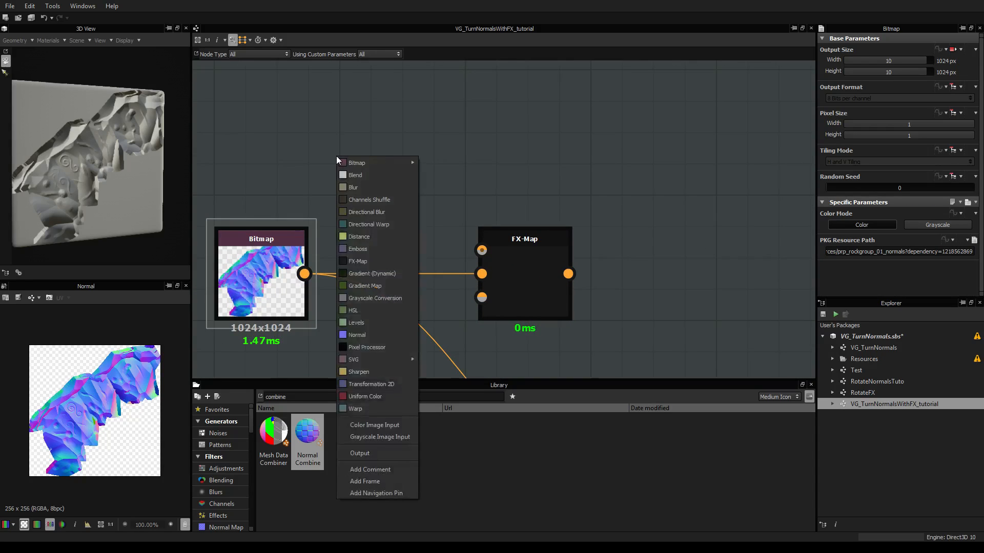
click(365, 397)
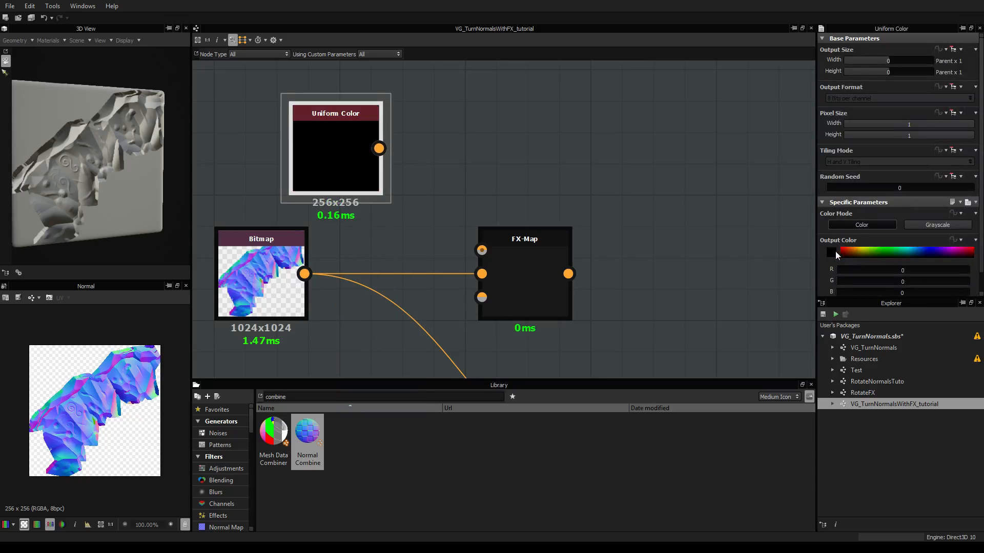
click(831, 252)
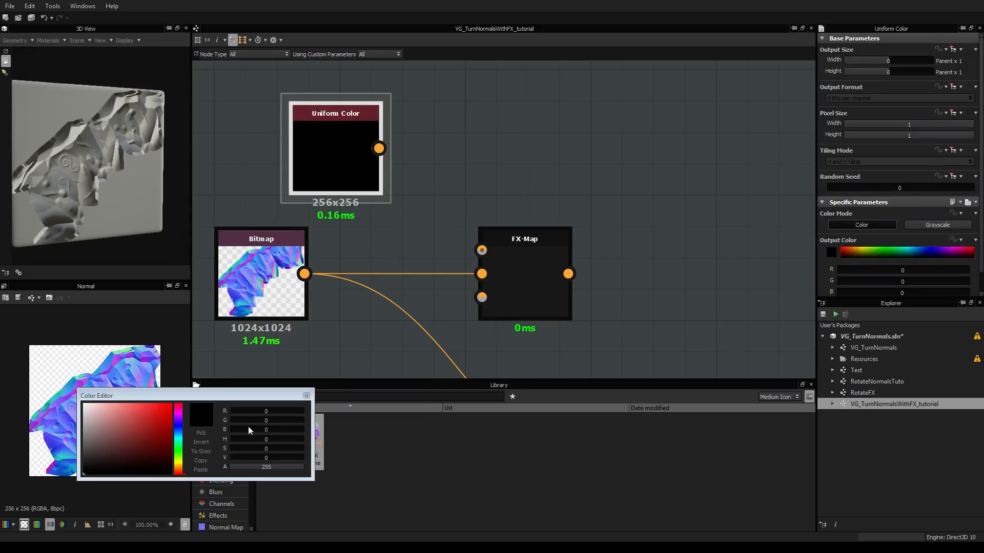
double_click(271, 412)
text(127)
key(Tab)
text(127)
key(Tab)
text(2)
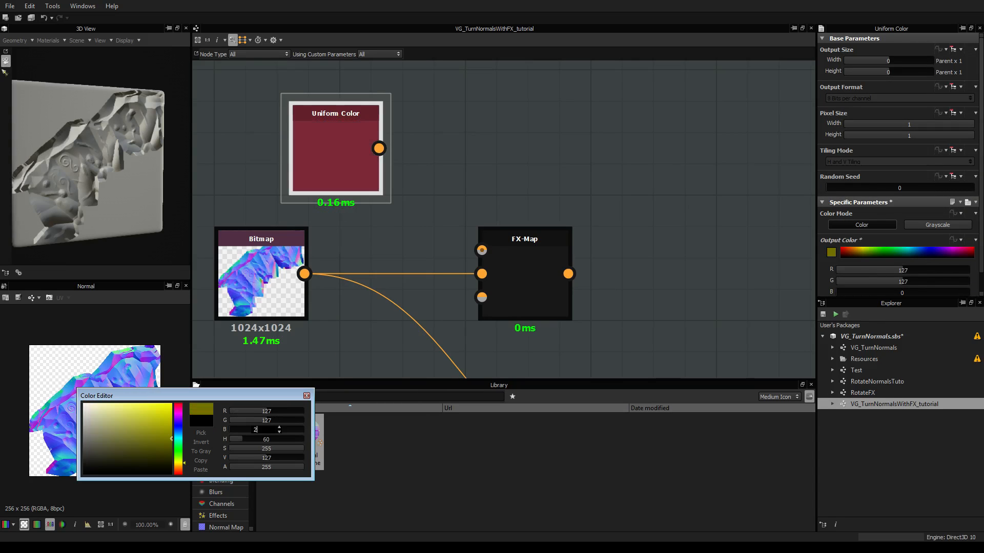
text(55)
key(Return)
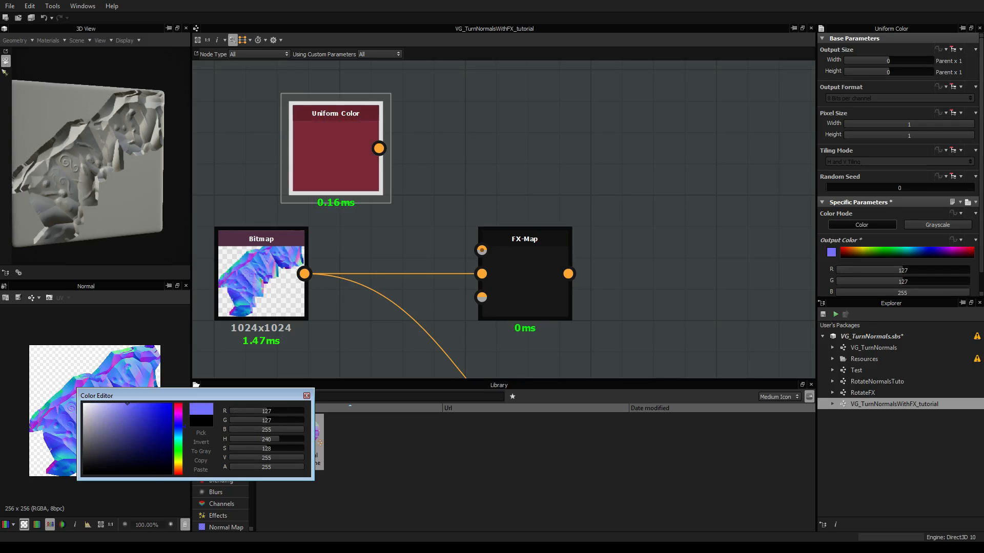
Connect the Uniform Color output to the FX-Map's background input and open the FX-Map's inner graph
drag(379, 148, 513, 260)
click(513, 260)
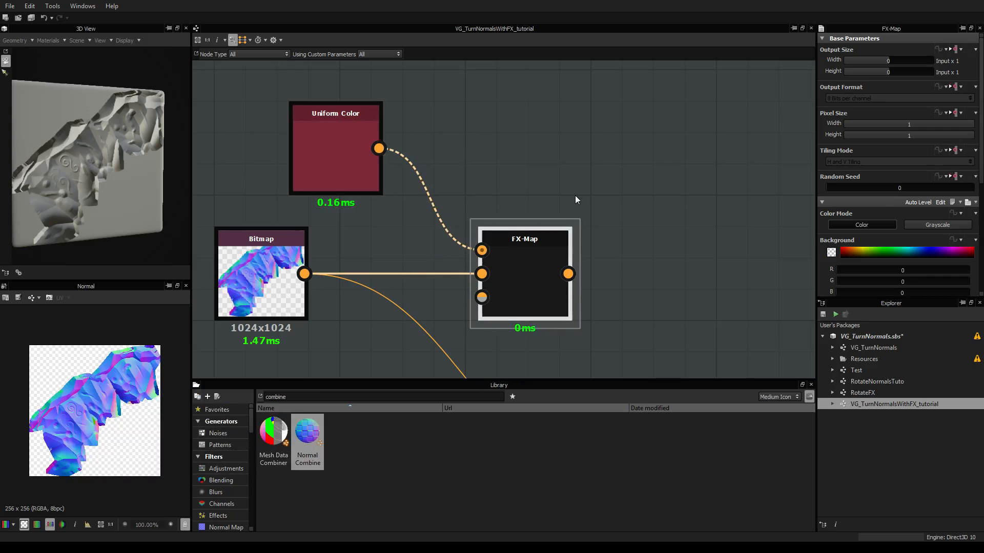
double_click(534, 286)
scroll(590, 174, down, 3)
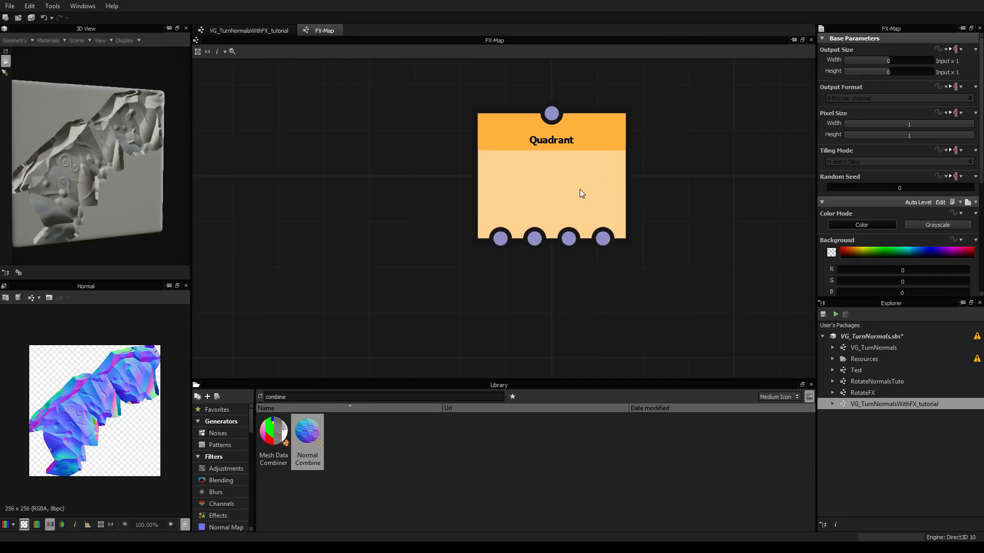
Move the Quadrant node lower in the FX-Map graph to free space above it
middle_drag(544, 176, 470, 219)
scroll(402, 209, down, 2)
scroll(403, 210, up, 3)
scroll(463, 222, down, 1)
scroll(464, 227, down, 2)
drag(479, 213, 509, 271)
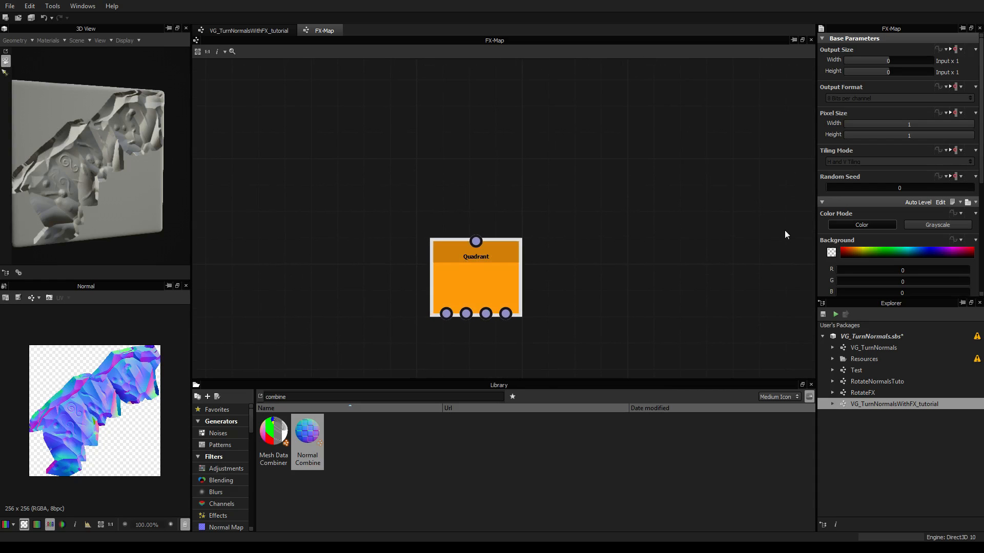
middle_drag(676, 242, 630, 237)
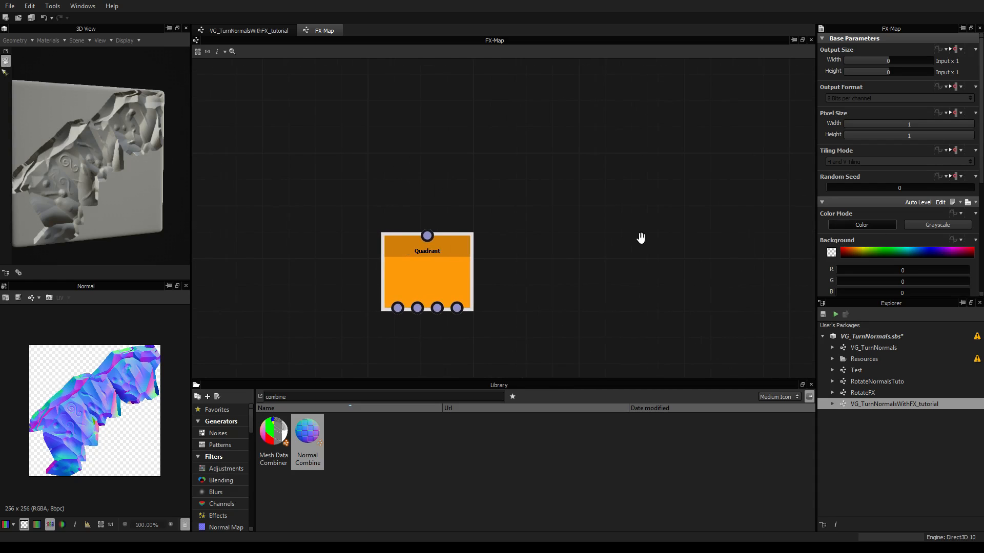
click(469, 262)
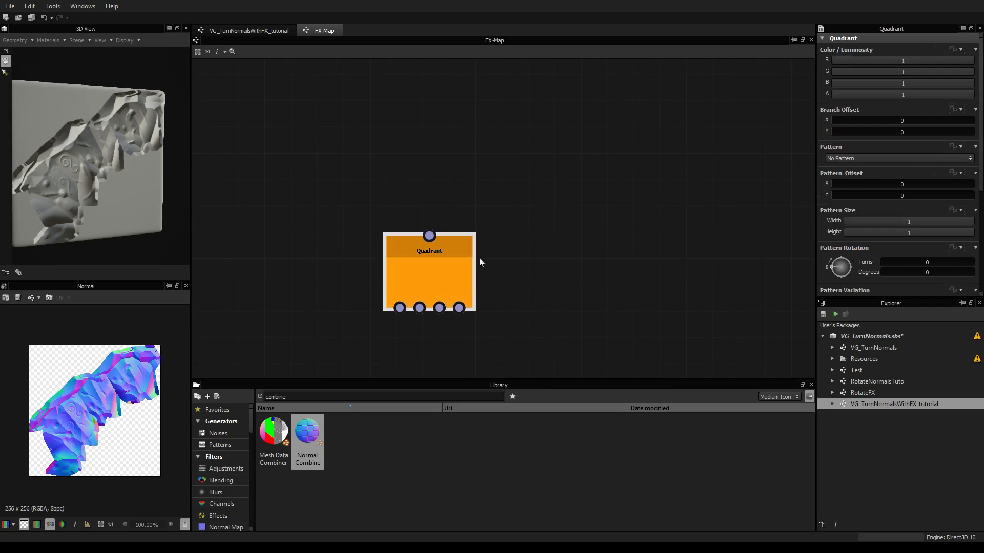
Add an Iterate node above the Quadrant as the graph's root, with its second output linked to the Quadrant
click(555, 178)
right_click(554, 178)
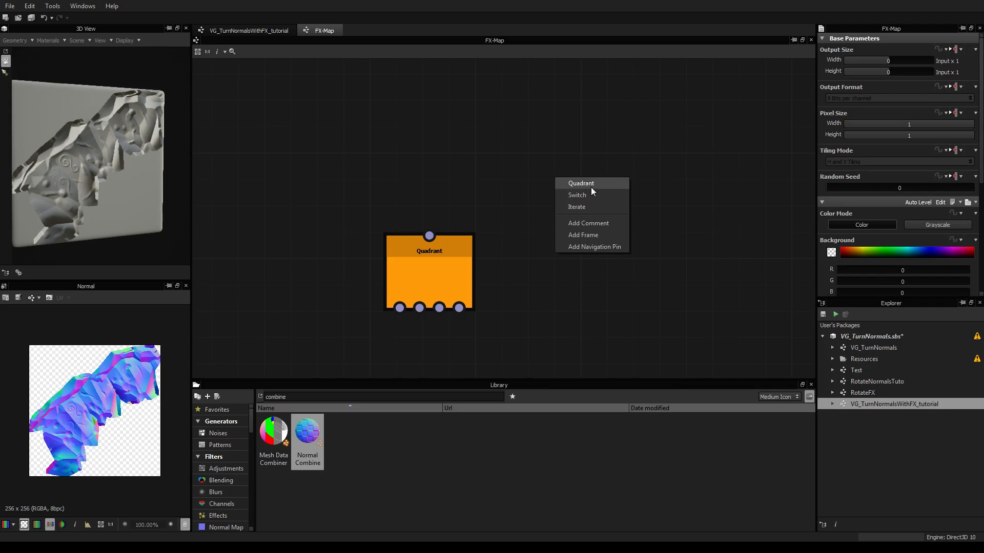
click(592, 204)
drag(533, 193, 428, 236)
middle_drag(502, 147, 515, 186)
right_click(439, 171)
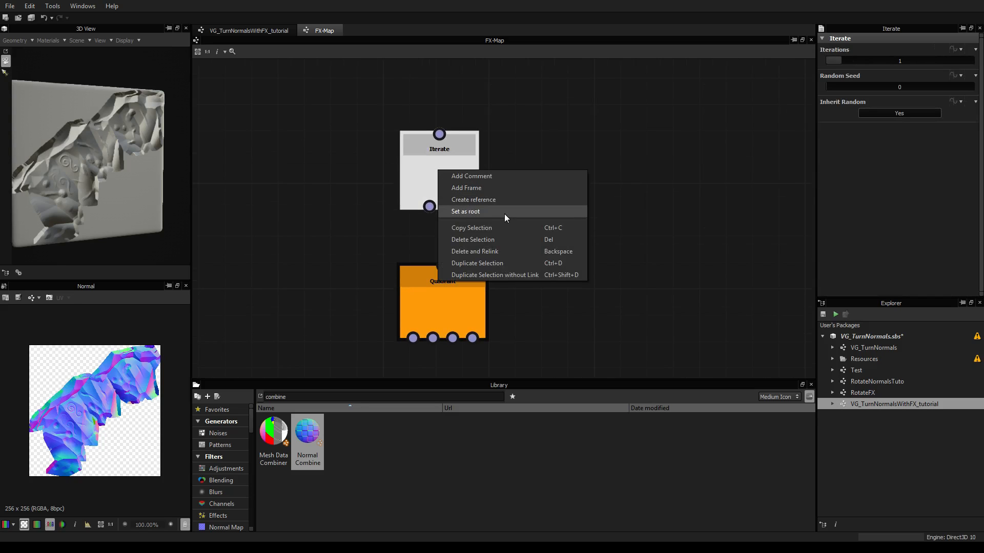
click(504, 212)
drag(446, 153, 457, 127)
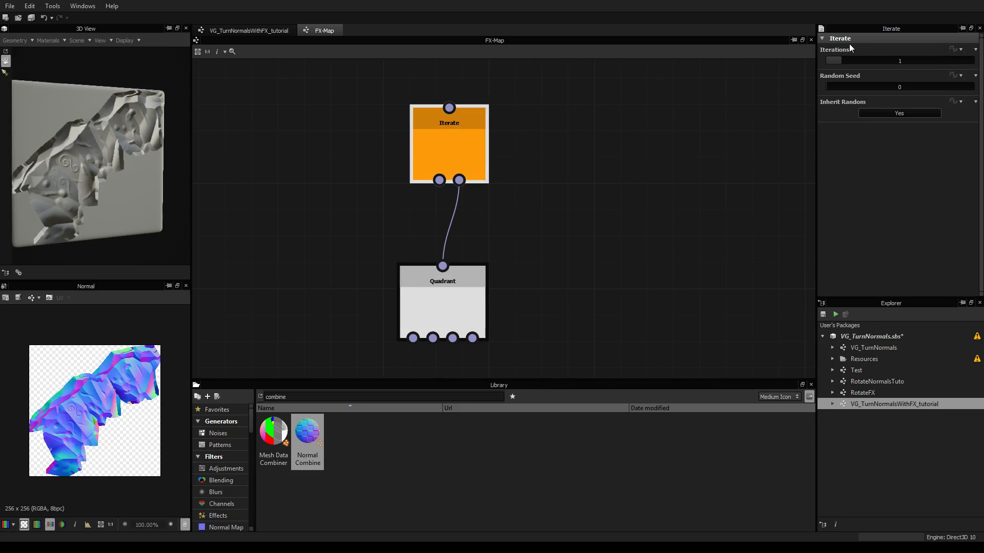
Duplicate the Quadrant node below the original and connect all four of the original's outputs to the copy's input
mouse_move(849, 48)
click(455, 306)
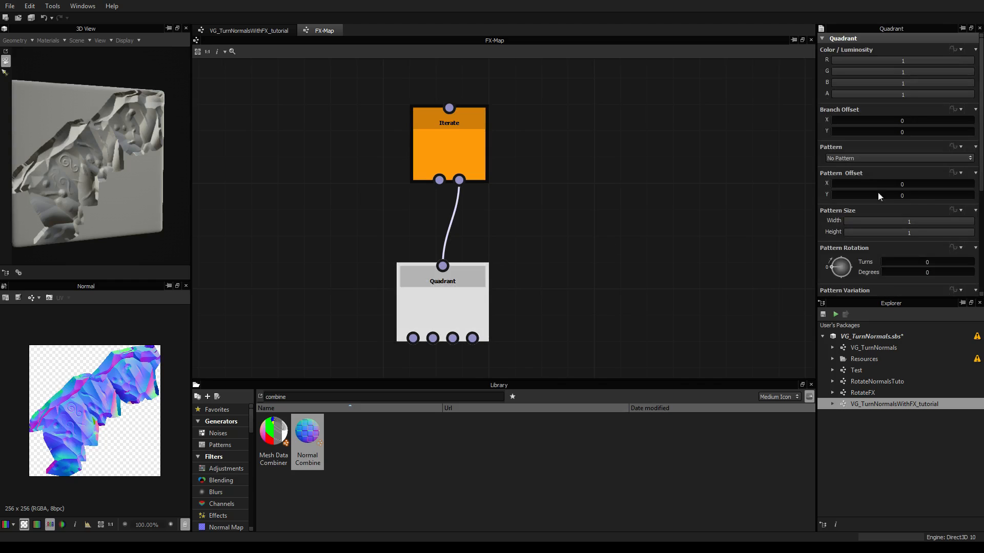
scroll(881, 220, down, 3)
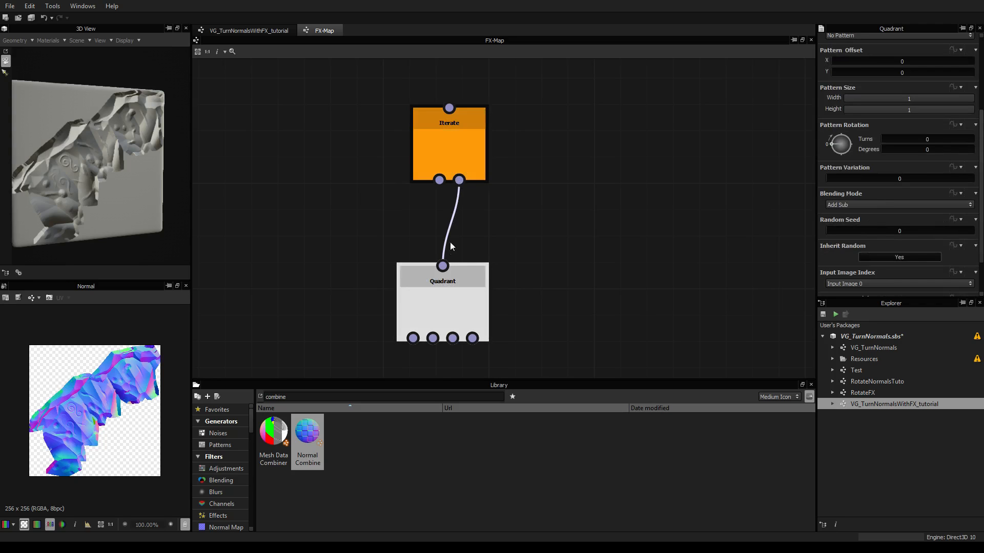
middle_drag(584, 299, 591, 214)
scroll(592, 219, down, 3)
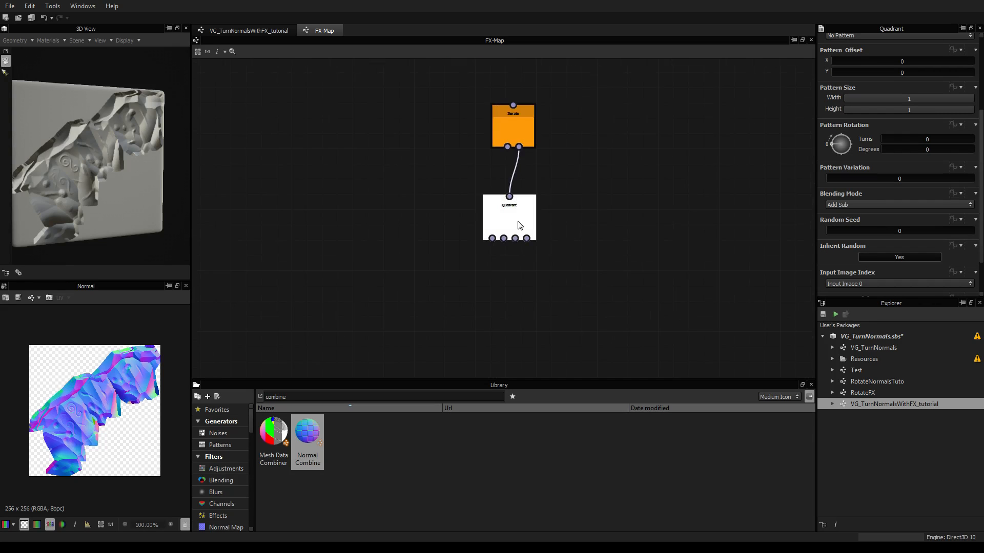
key(ctrl+c)
key(ctrl+v)
mouse_move(513, 214)
mouse_down()
mouse_move(517, 289)
mouse_move(526, 239)
mouse_move(515, 254)
mouse_move(526, 238)
mouse_up()
drag(510, 272, 503, 253)
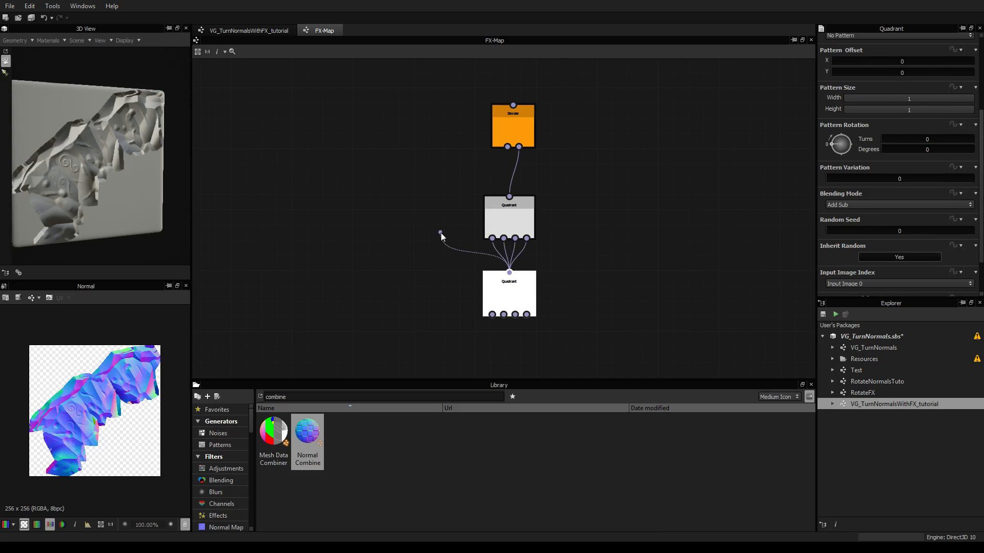
drag(451, 234, 451, 234)
drag(517, 217, 512, 189)
drag(518, 283, 519, 254)
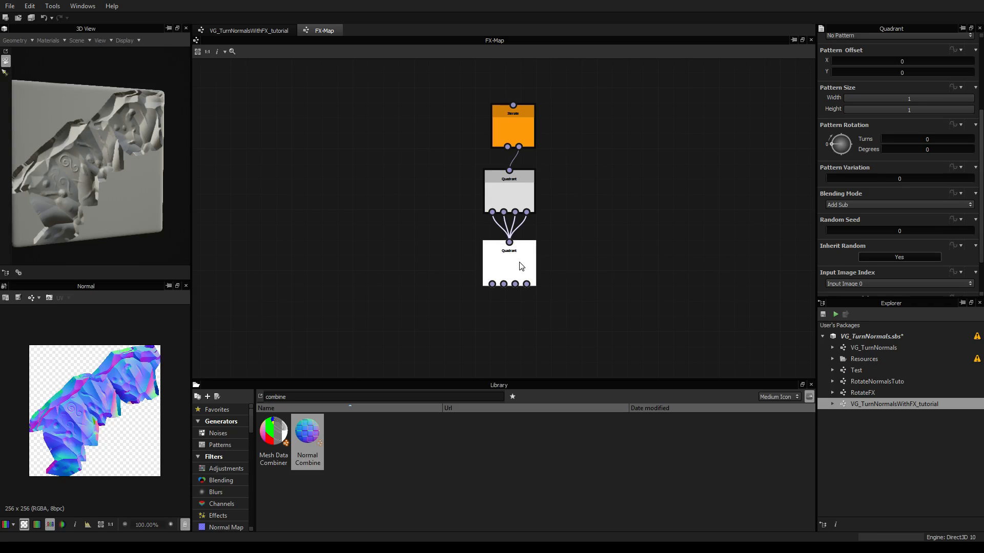
Set the lower Quadrant's Pattern to Input Image
click(546, 262)
click(517, 258)
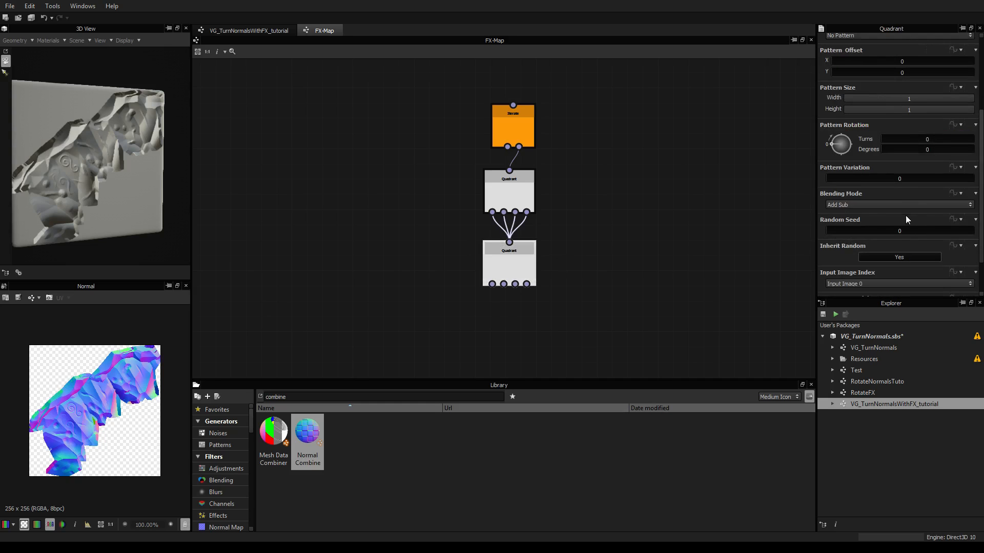
scroll(856, 196, up, 3)
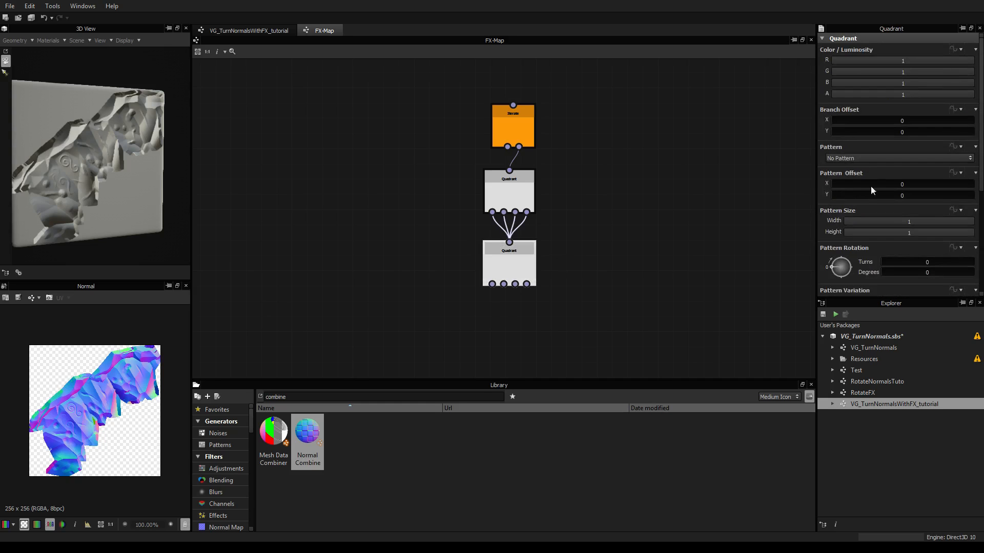
click(844, 159)
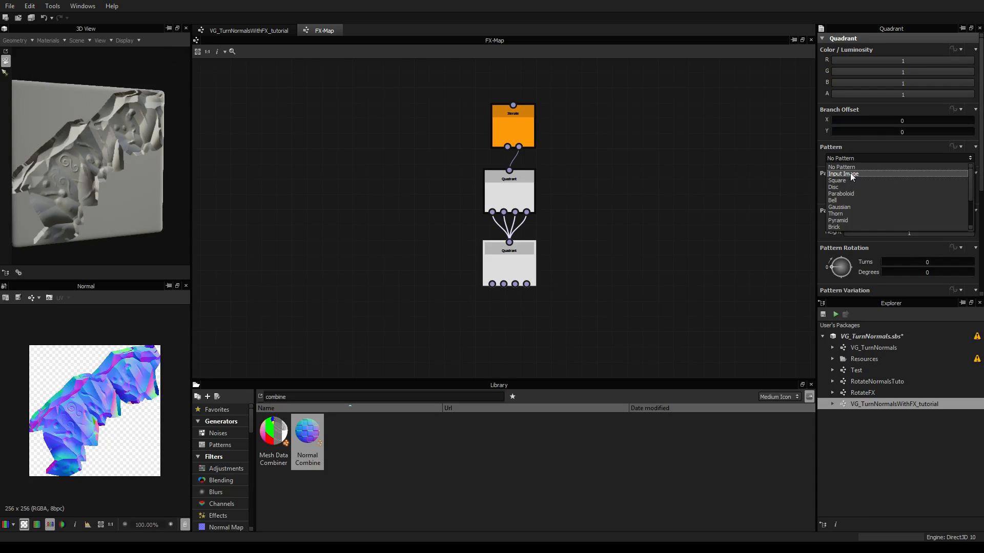
click(848, 175)
Return to the VG_TurnNormalsWithFX_tutorial graph and inspect the FX-Map's output closely in the 2D view
click(524, 128)
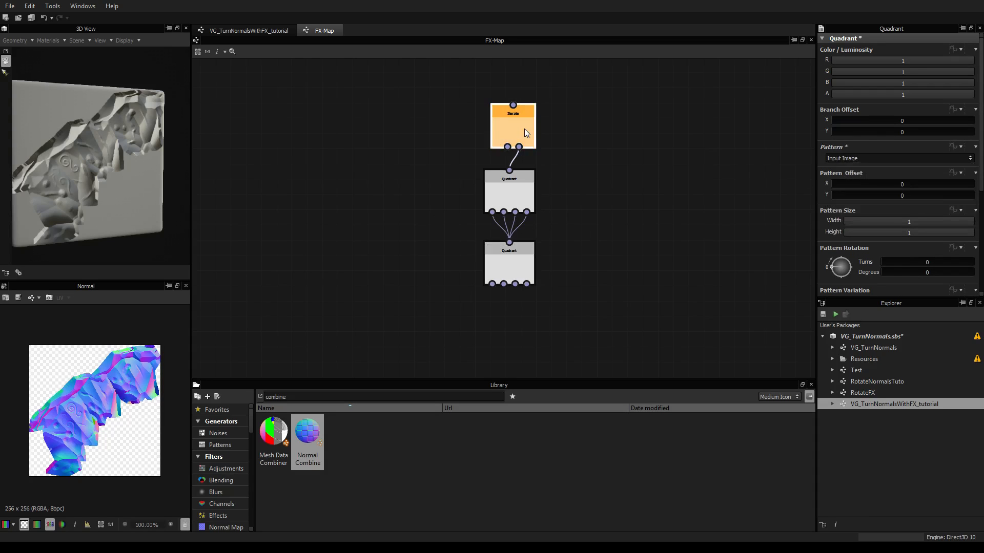
click(255, 31)
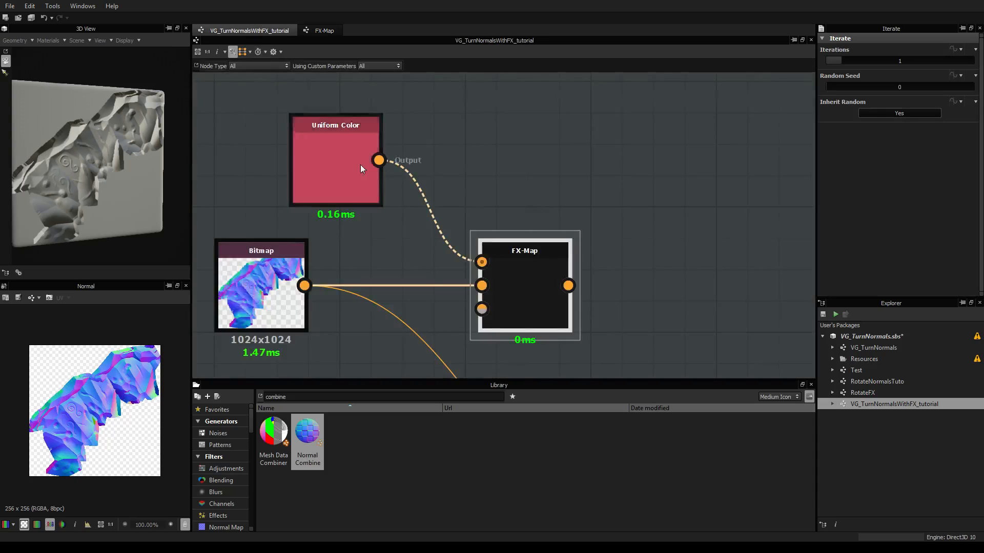
click(525, 281)
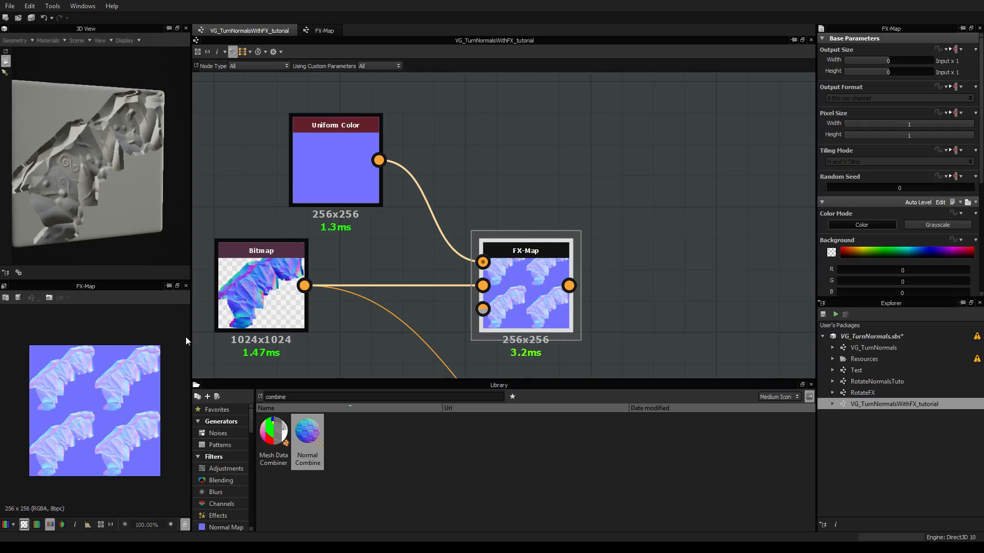
scroll(116, 386, up, 4)
scroll(139, 364, down, 4)
scroll(133, 367, up, 4)
scroll(132, 367, down, 3)
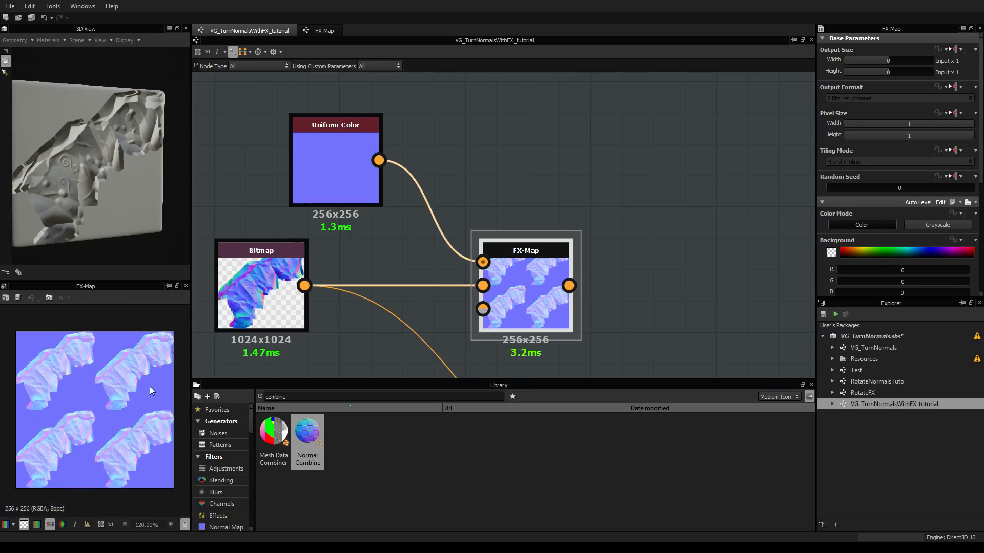
Try Premultiplied as the lower Quadrant's Input Image Alpha, restore Straight and compare the FX-Map output
click(321, 30)
click(509, 258)
scroll(884, 204, down, 5)
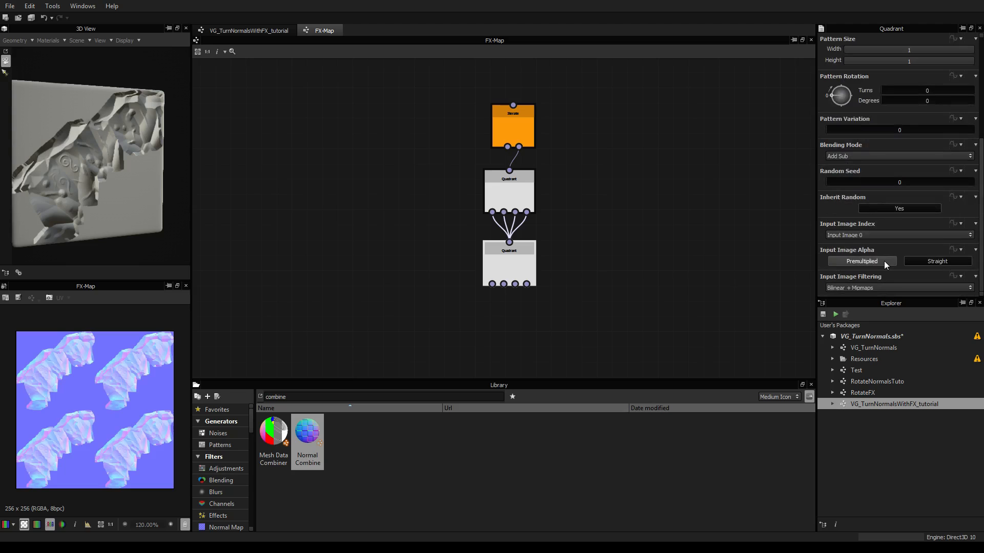
click(866, 260)
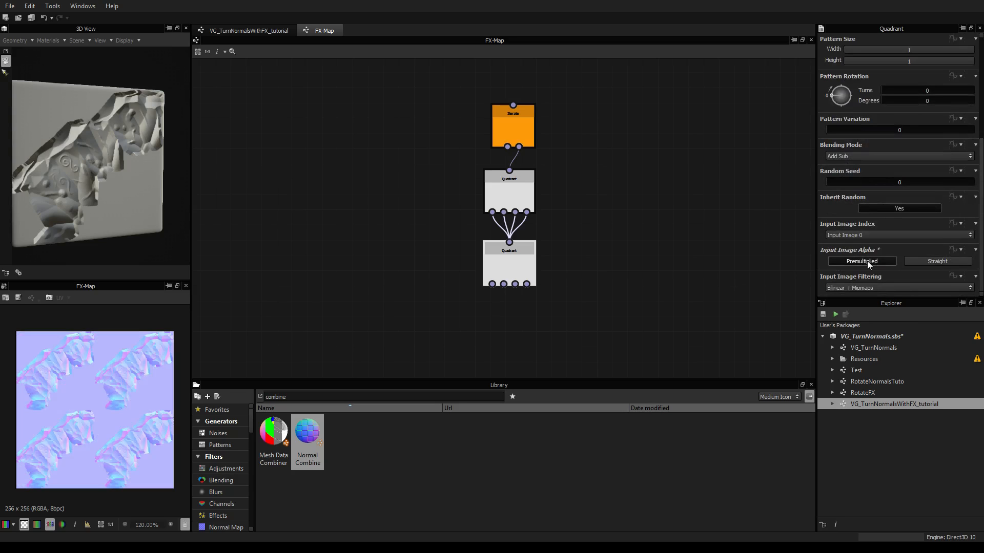
click(921, 261)
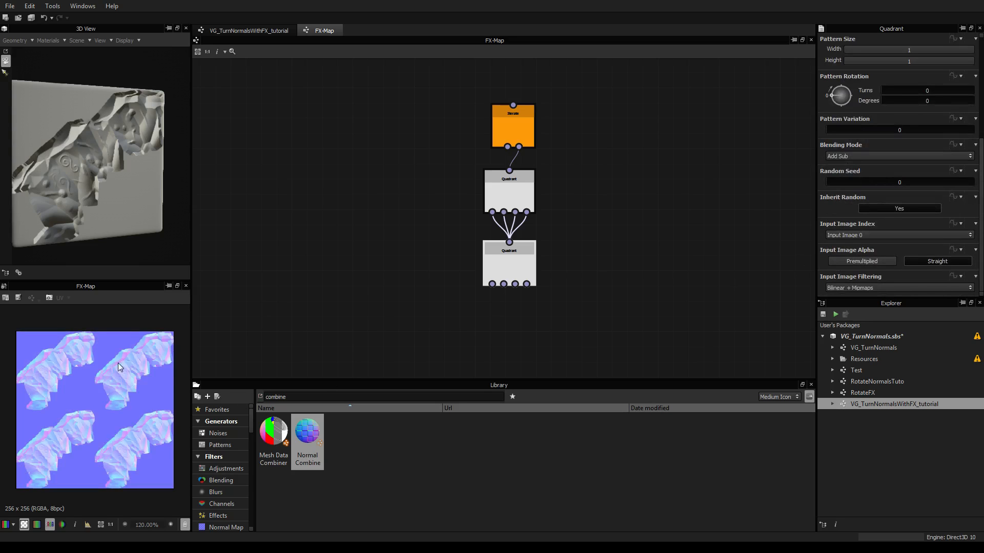
scroll(124, 361, up, 2)
scroll(115, 370, down, 1)
scroll(258, 290, down, 2)
scroll(266, 246, up, 1)
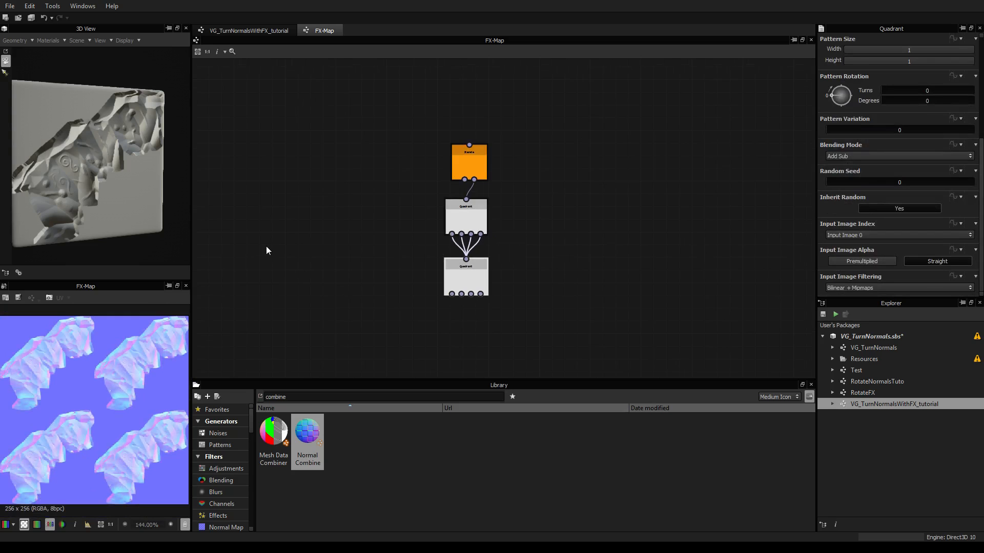
Return to the main graph and move the Bitmap node farther away from the FX-Map
click(250, 31)
middle_drag(564, 350, 683, 327)
drag(382, 281, 289, 283)
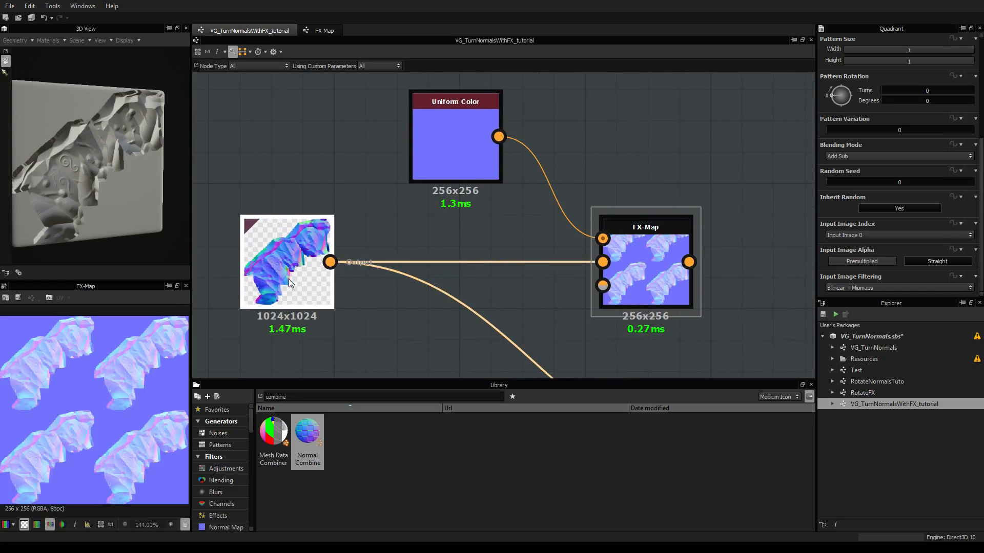
click(290, 261)
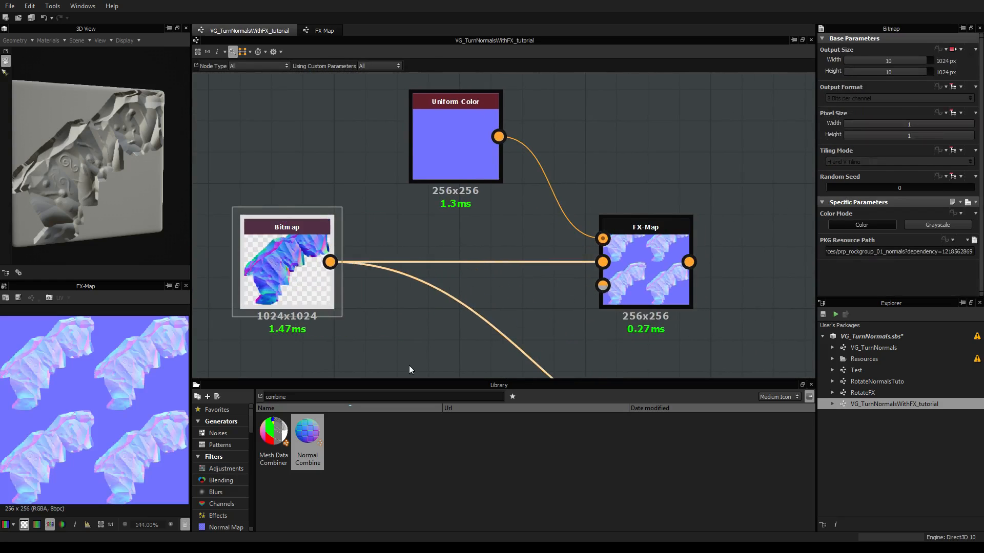
middle_drag(383, 322, 419, 281)
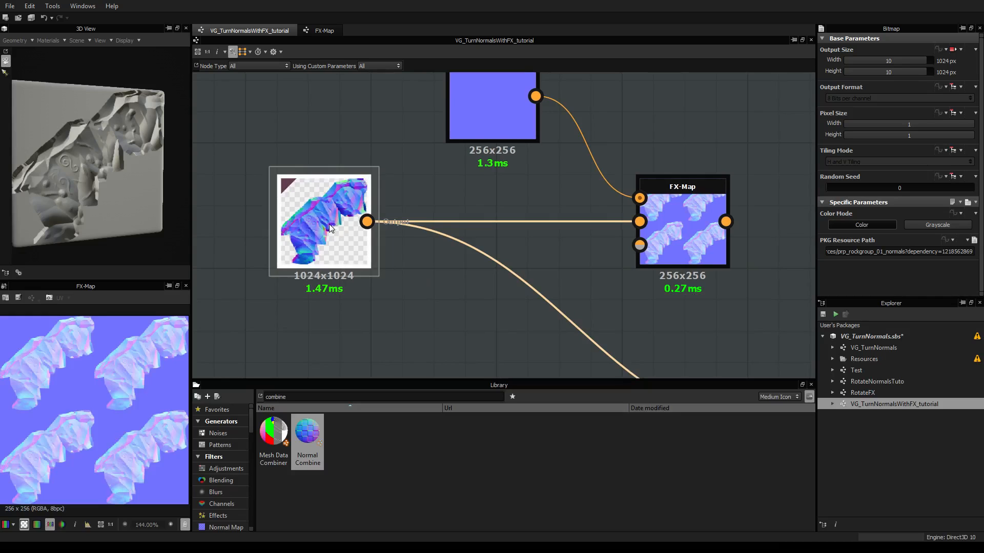
drag(329, 225, 320, 225)
Search the library for "channe" to find the channel split and merge nodes
key(space)
click(324, 397)
double_click(323, 396)
text(chan)
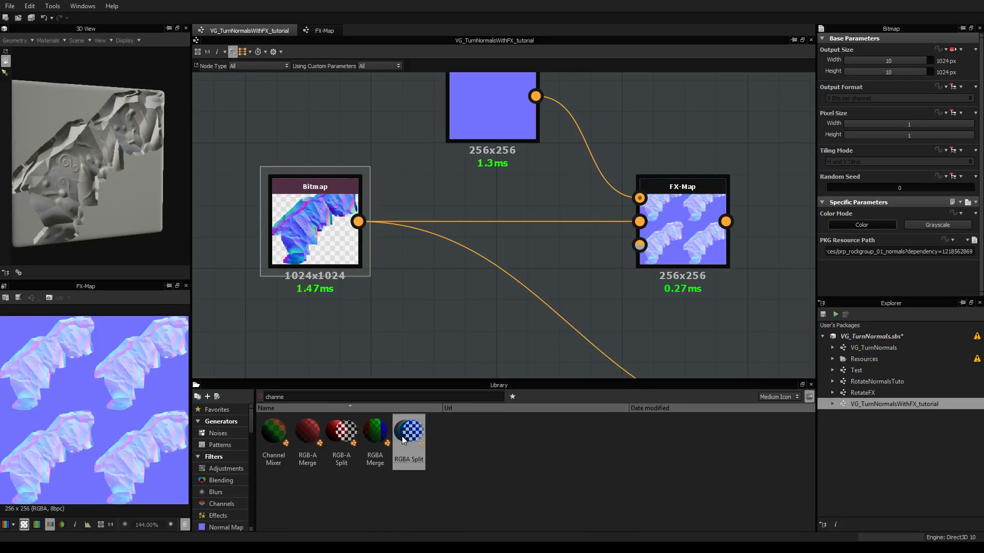
Add an RGB-A Split node below the Bitmap and feed it with the Bitmap's output
drag(342, 433, 390, 297)
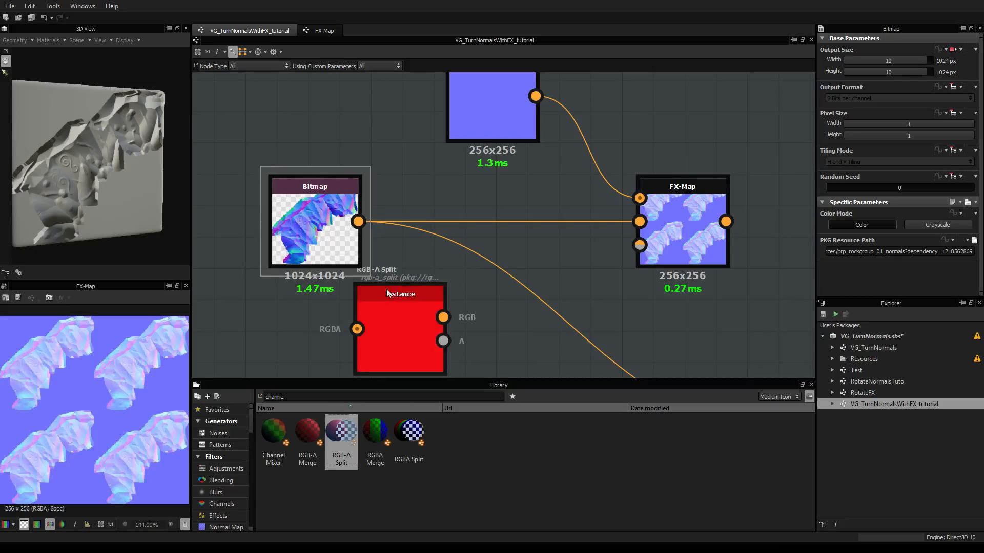
drag(358, 222, 357, 329)
drag(334, 239, 295, 188)
click(443, 348)
drag(443, 349, 379, 335)
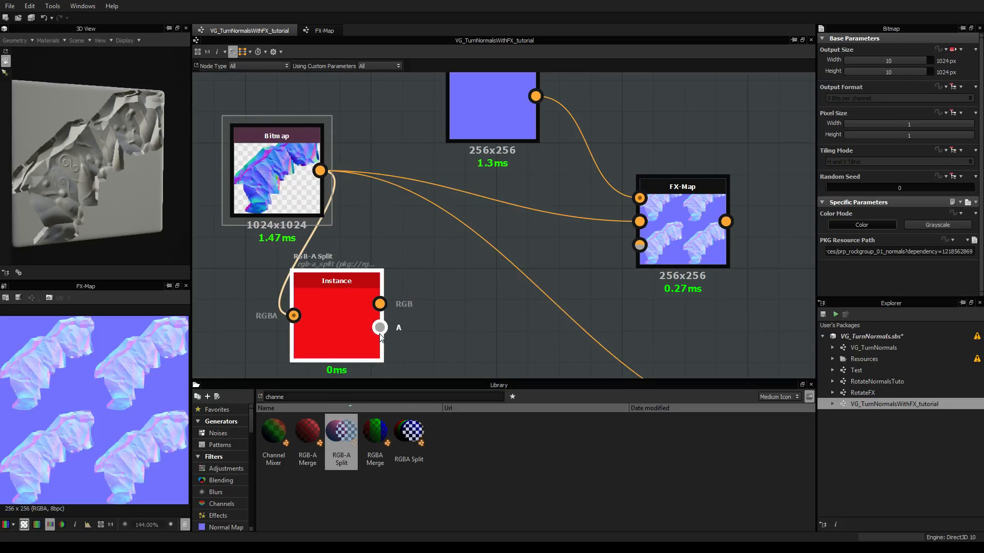
click(352, 333)
right_click(474, 332)
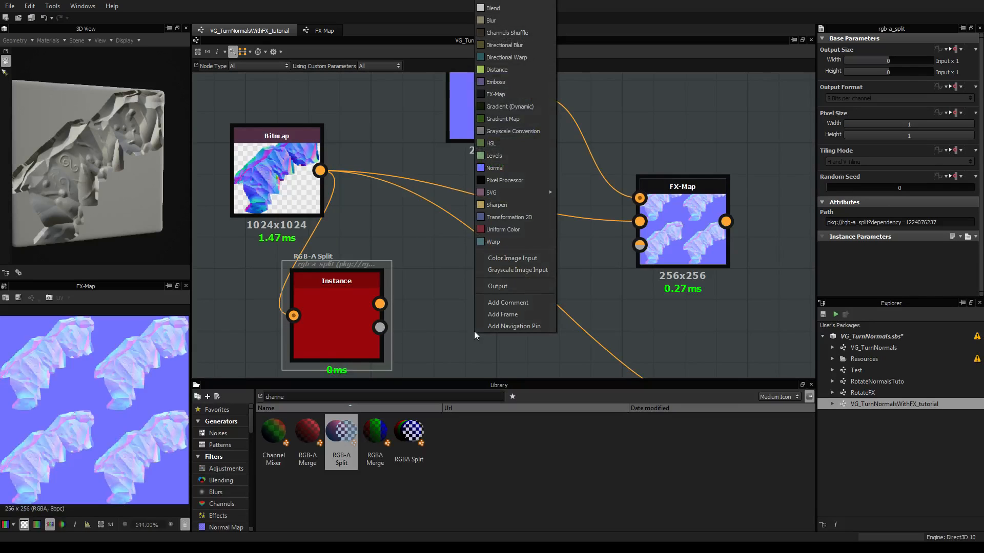
click(419, 336)
Search the library for "histogram", add a Histogram Scan fed by the split's alpha output, and preview it in the 2D view
click(388, 397)
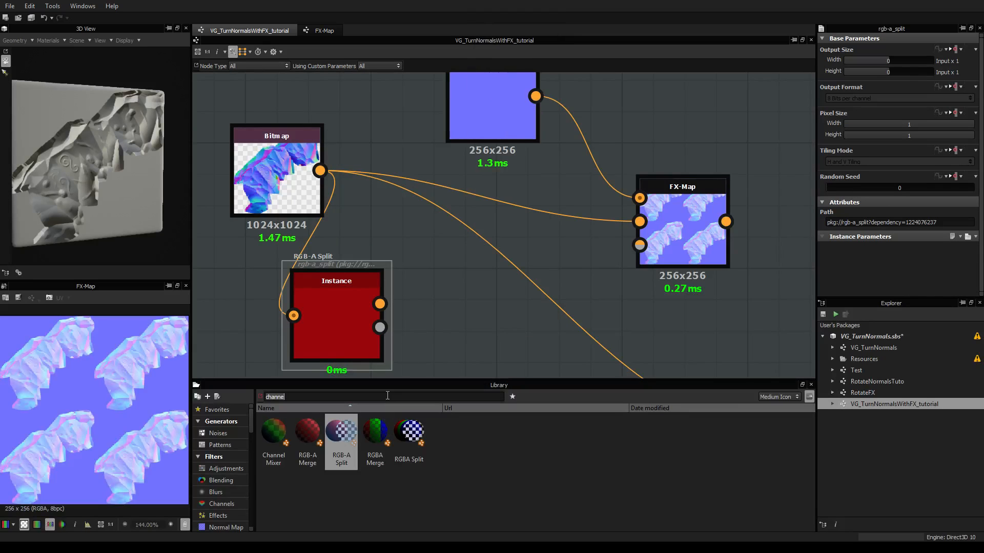
text(histogram)
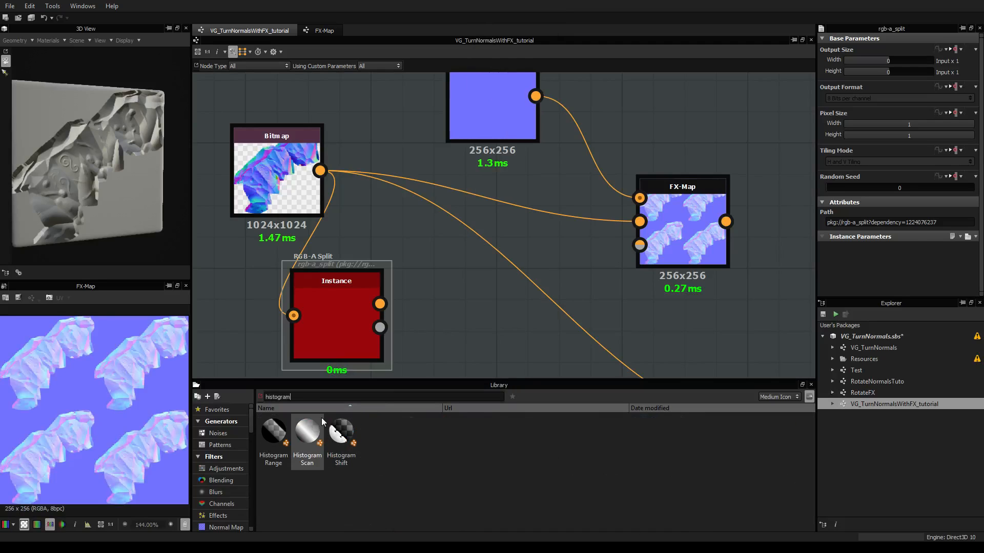
drag(308, 433, 429, 318)
double_click(481, 323)
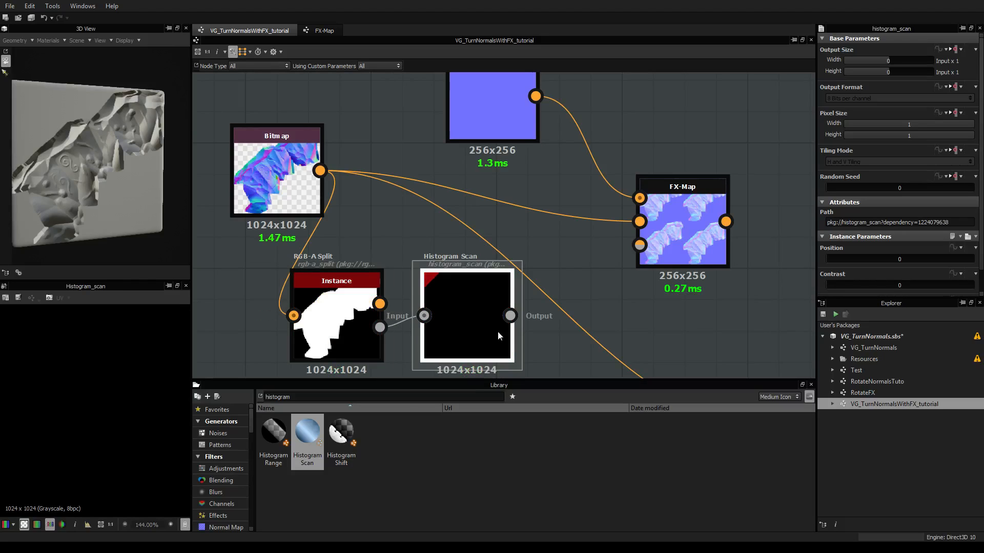
Space out the Bitmap, RGB-A Split and Histogram Scan nodes in the graph
drag(339, 308, 348, 308)
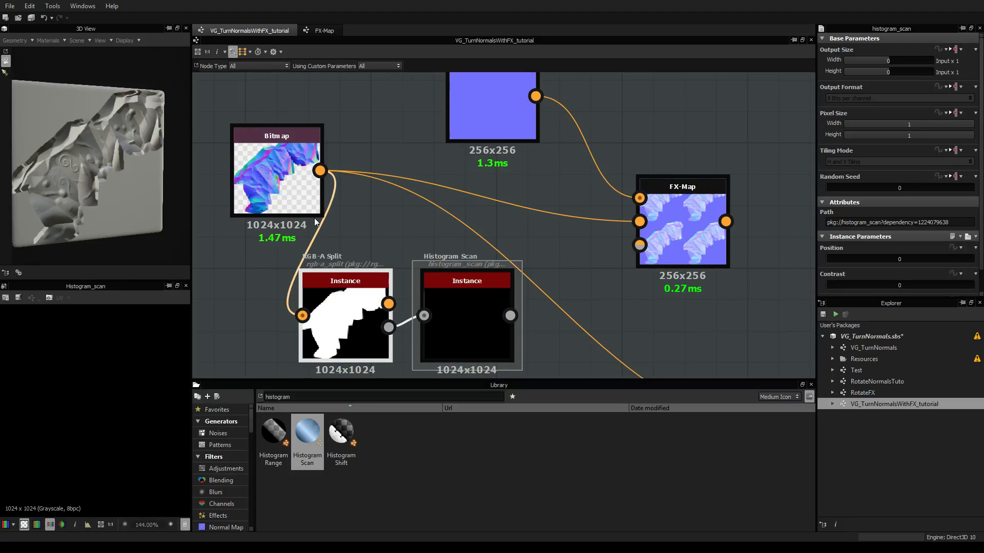
drag(285, 183, 269, 171)
drag(476, 309, 479, 309)
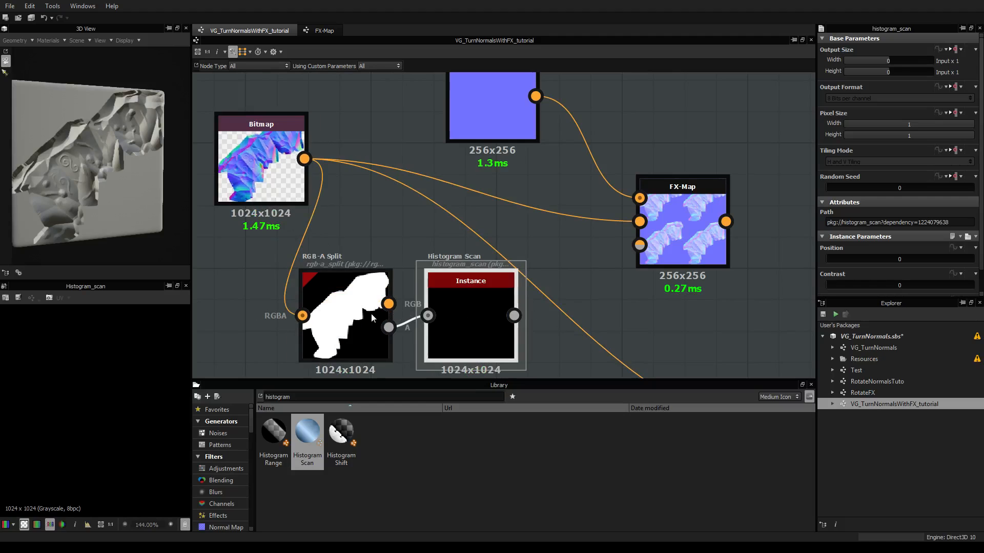
drag(360, 312, 354, 307)
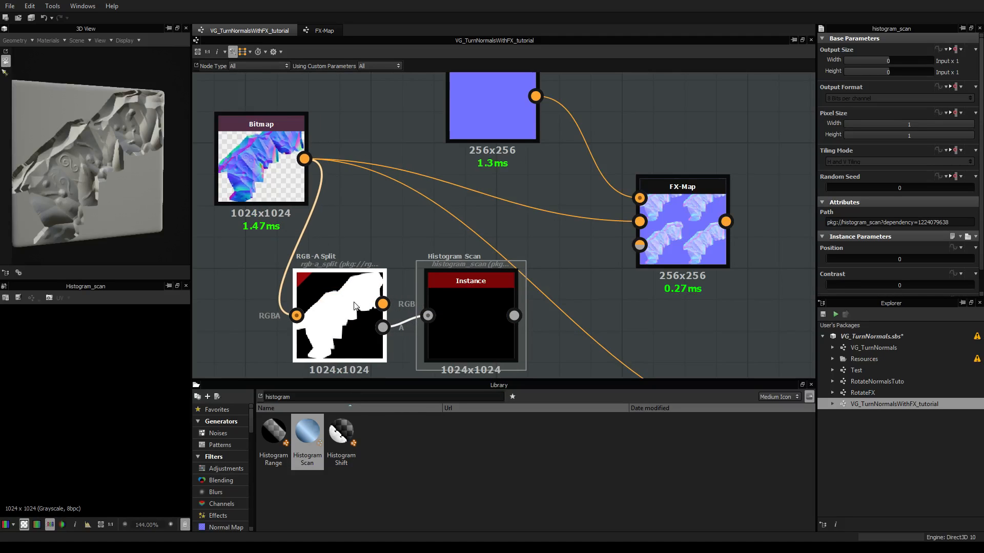
scroll(435, 328, down, 3)
scroll(435, 328, up, 3)
scroll(355, 239, down, 3)
drag(311, 207, 250, 207)
drag(358, 292, 325, 292)
drag(405, 285, 379, 290)
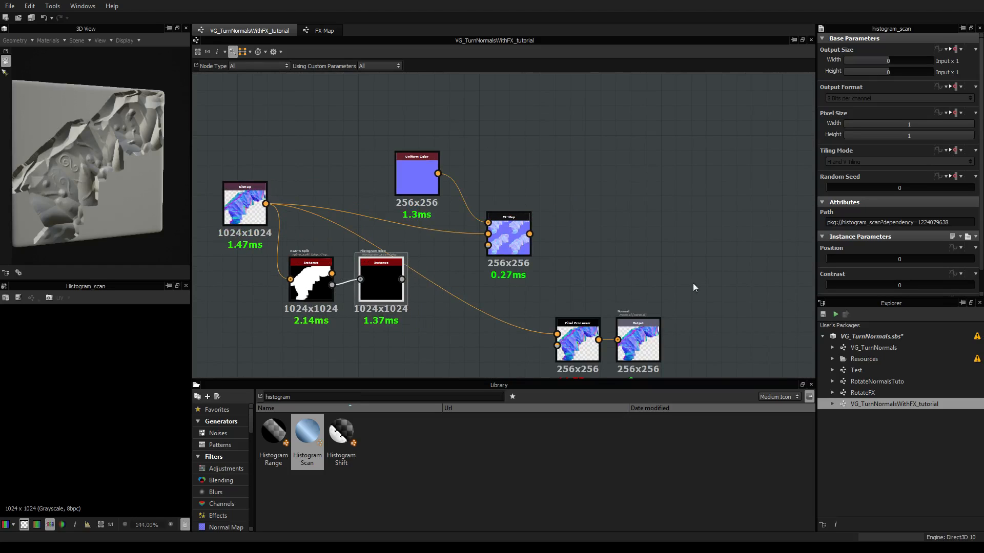
Set the Histogram Scan's Position to 0.43 and check the resulting alpha mask
click(516, 232)
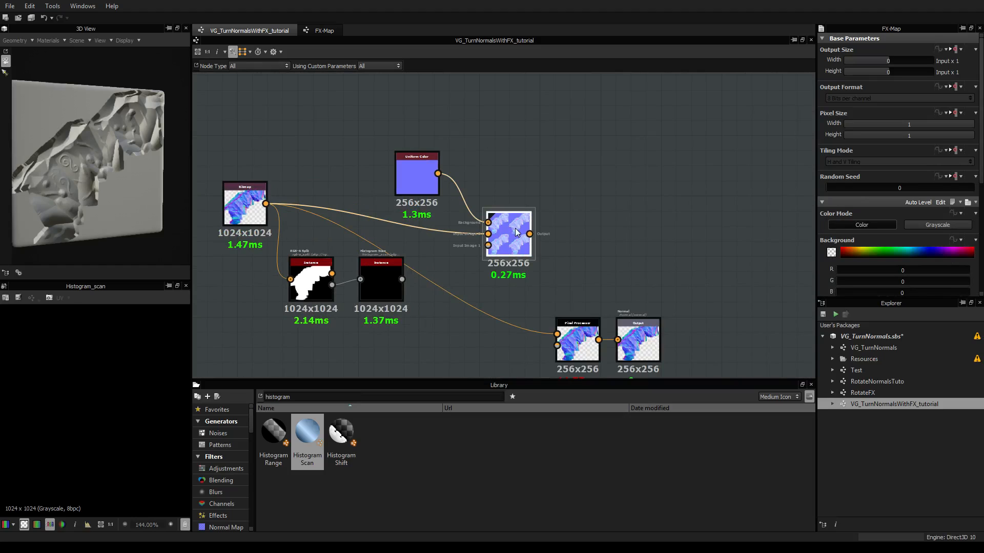
click(388, 274)
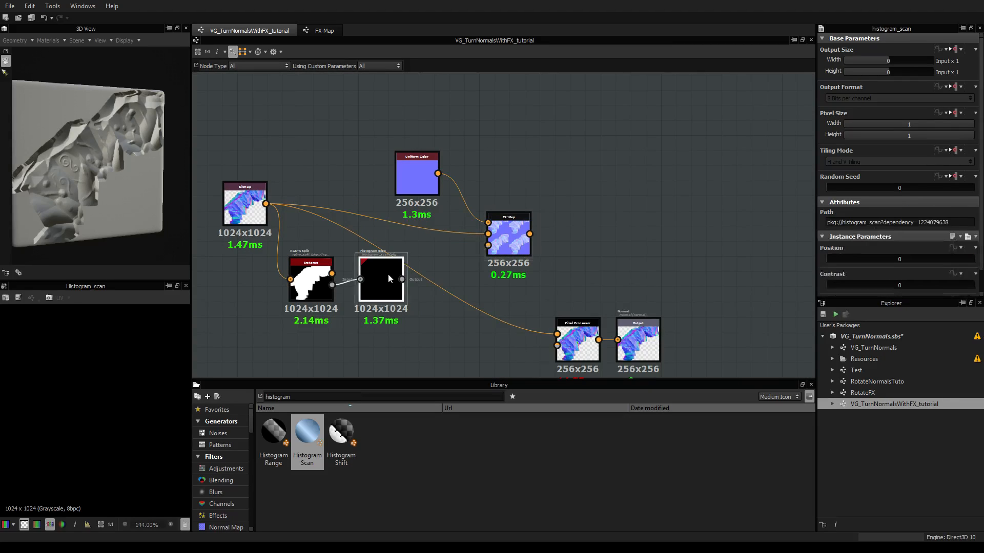
drag(870, 259, 890, 259)
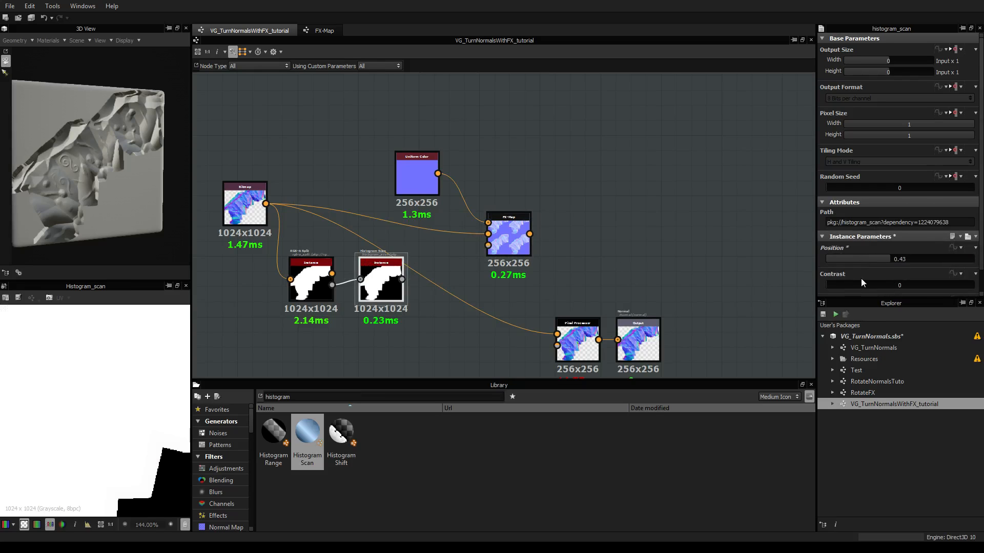
scroll(328, 276, up, 5)
scroll(280, 258, down, 2)
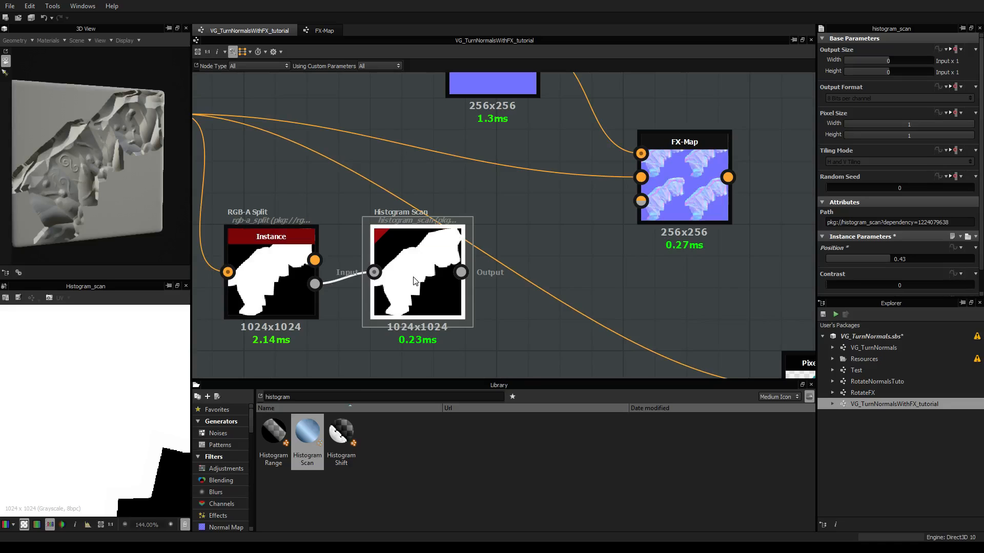
Delete the Histogram Scan and RGB-A Split nodes and show the FX-Map's output in the 2D view
key(Delete)
middle_drag(712, 259, 633, 261)
double_click(615, 187)
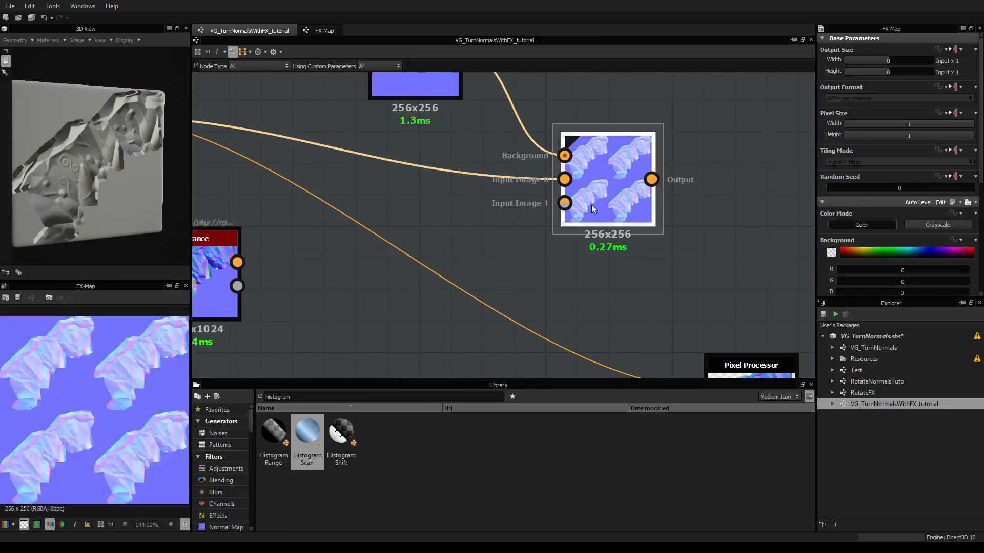
scroll(384, 263, down, 3)
middle_drag(282, 266, 312, 271)
click(309, 271)
key(Delete)
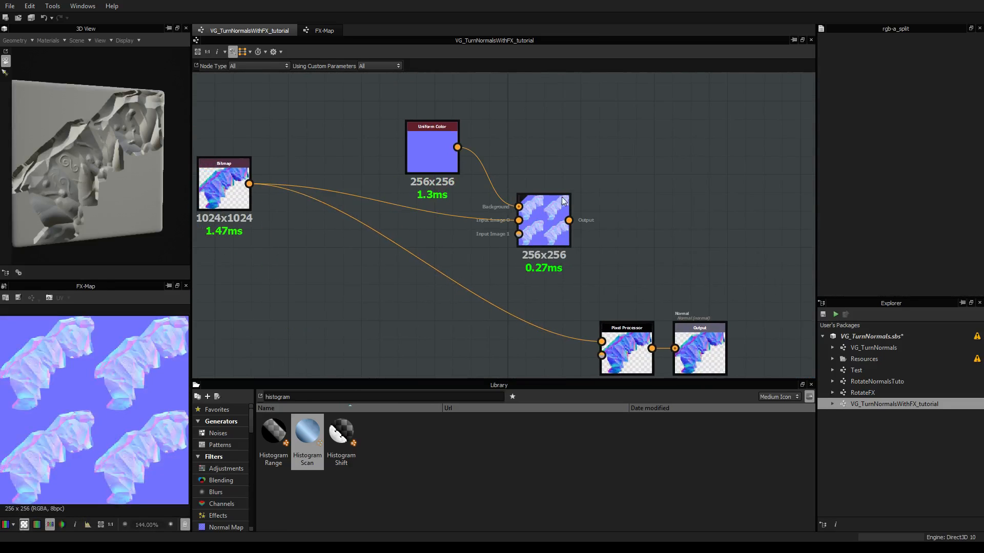
Open the FX-Map's inner graph and set the lower Quadrant's Blending Mode to Max
click(543, 233)
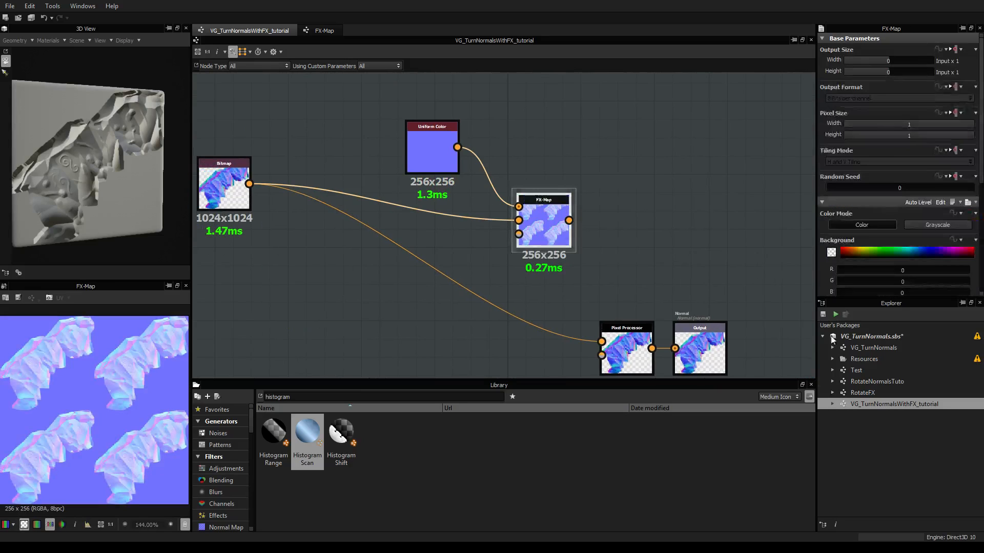
double_click(554, 242)
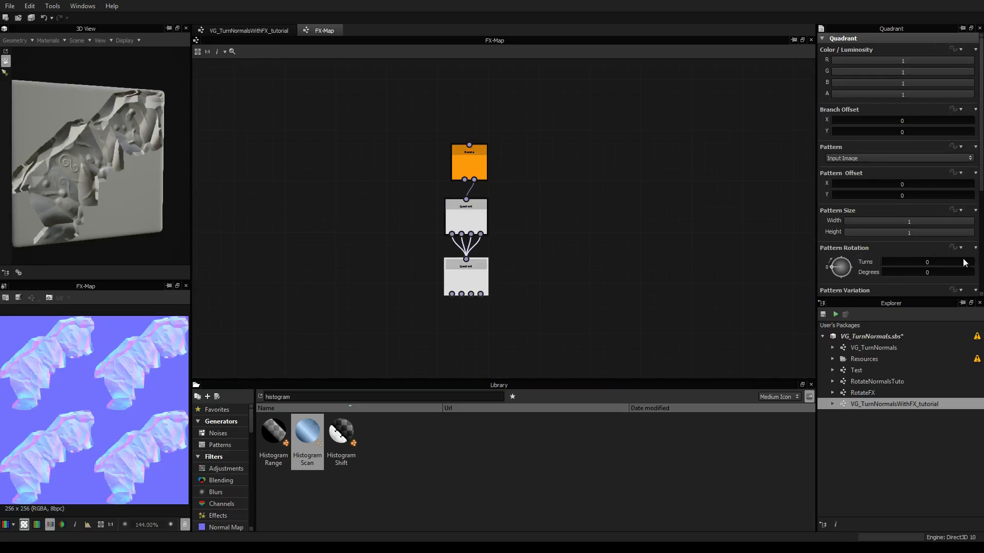
scroll(924, 260, down, 5)
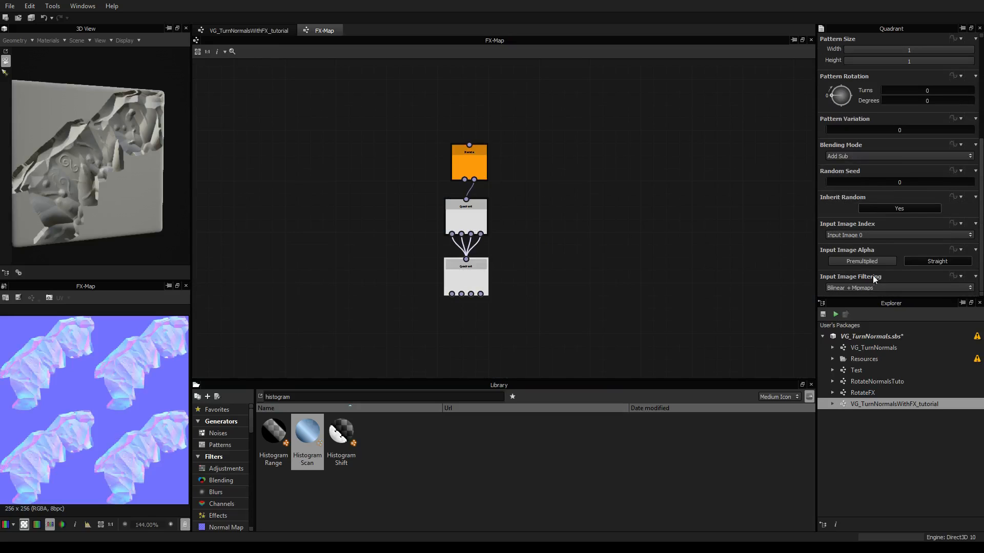
scroll(878, 231, up, 2)
click(878, 217)
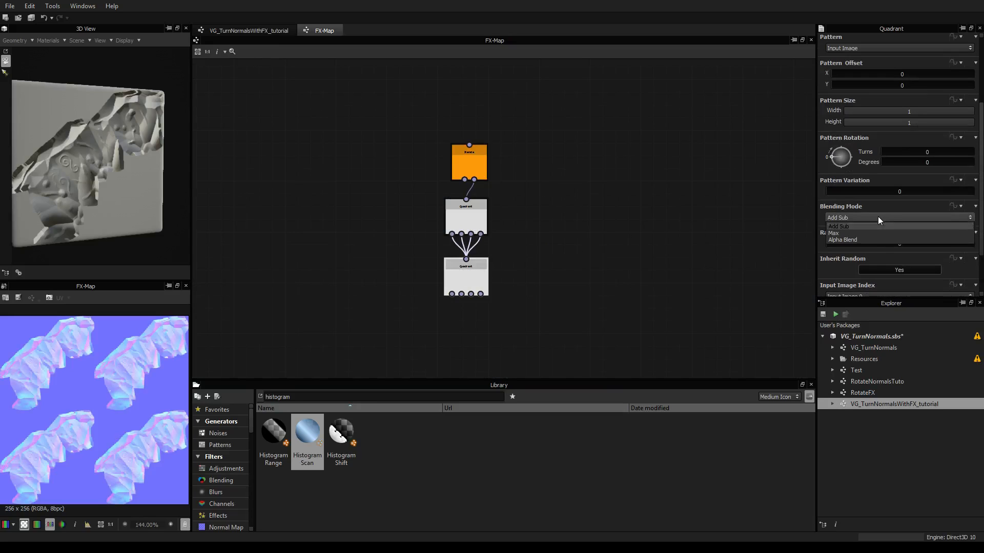
click(856, 229)
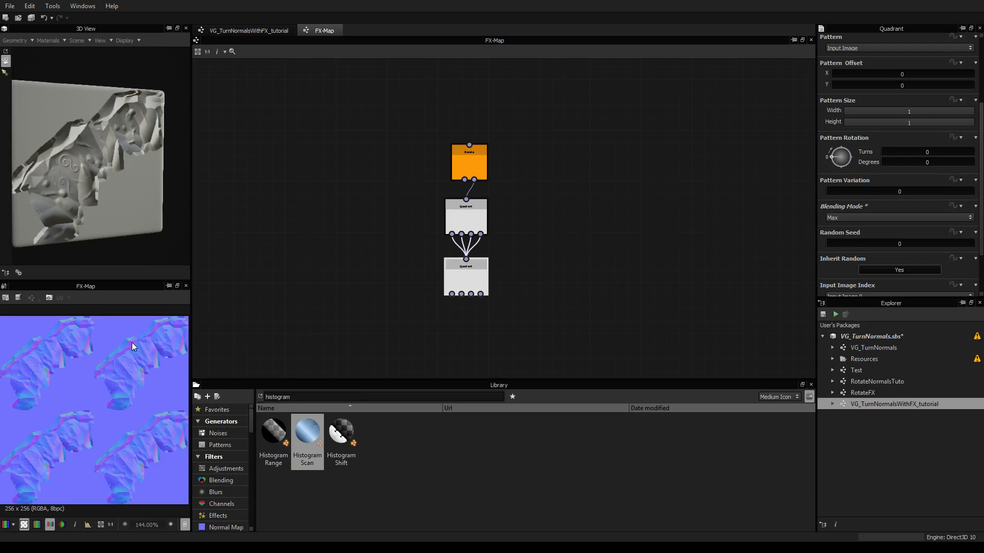
Inspect the FX-Map's output up close in the 2D view to judge how the patterns blend over the background
scroll(129, 349, up, 5)
scroll(125, 360, down, 7)
key(f)
scroll(111, 371, up, 1)
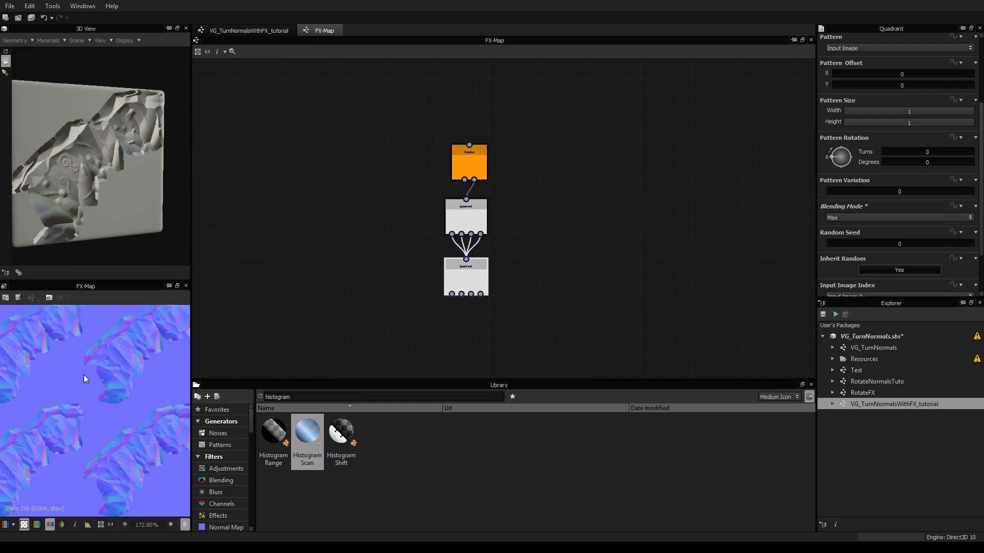
scroll(123, 346, up, 2)
scroll(112, 349, down, 5)
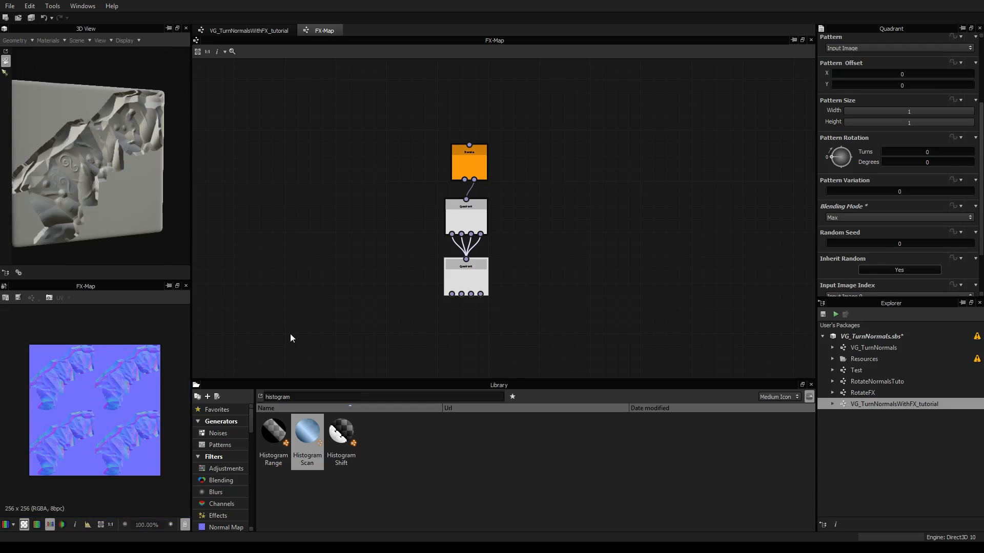
middle_drag(566, 255, 563, 284)
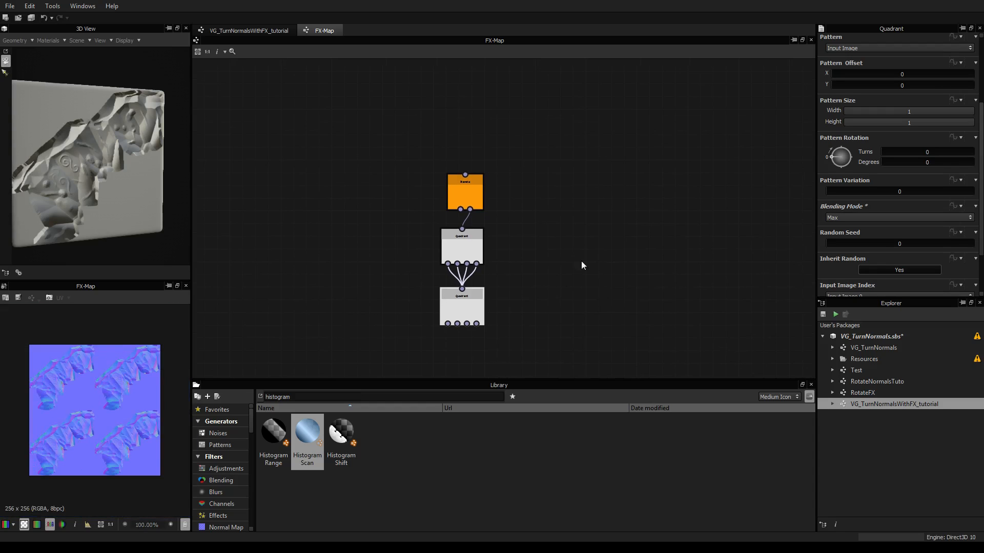
Look at the function options offered for the lower Quadrant's Color / Luminosity parameter
click(588, 201)
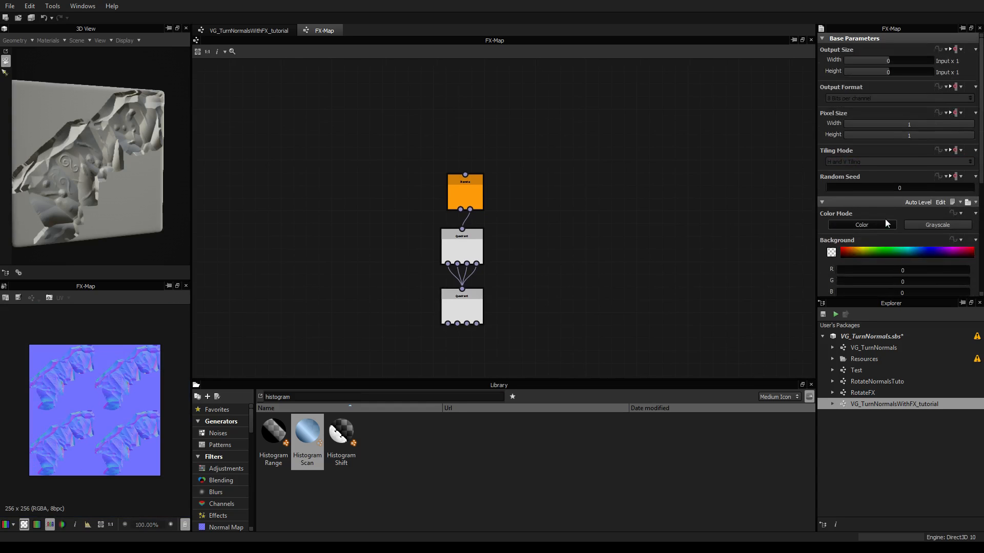
click(467, 302)
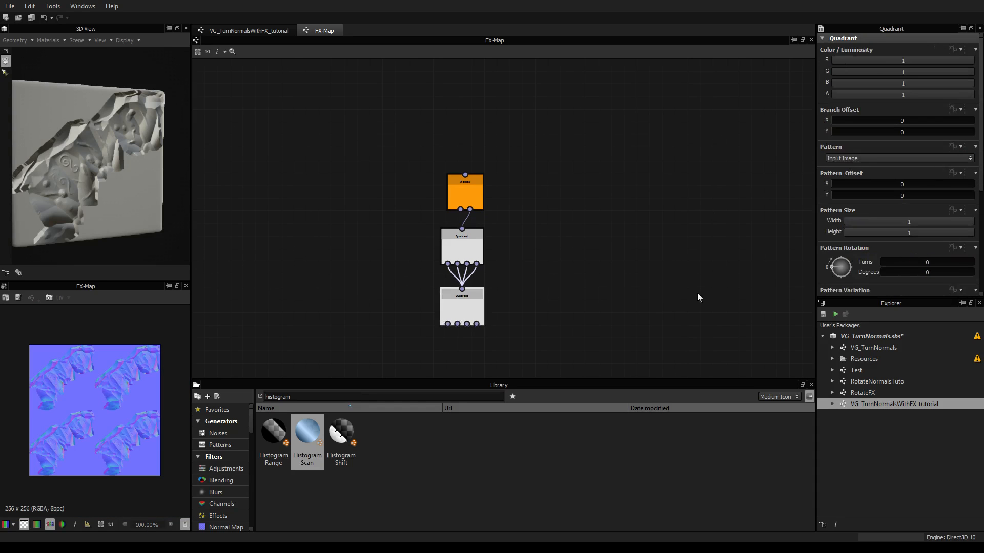
scroll(957, 139, down, 1)
scroll(957, 140, up, 1)
click(960, 50)
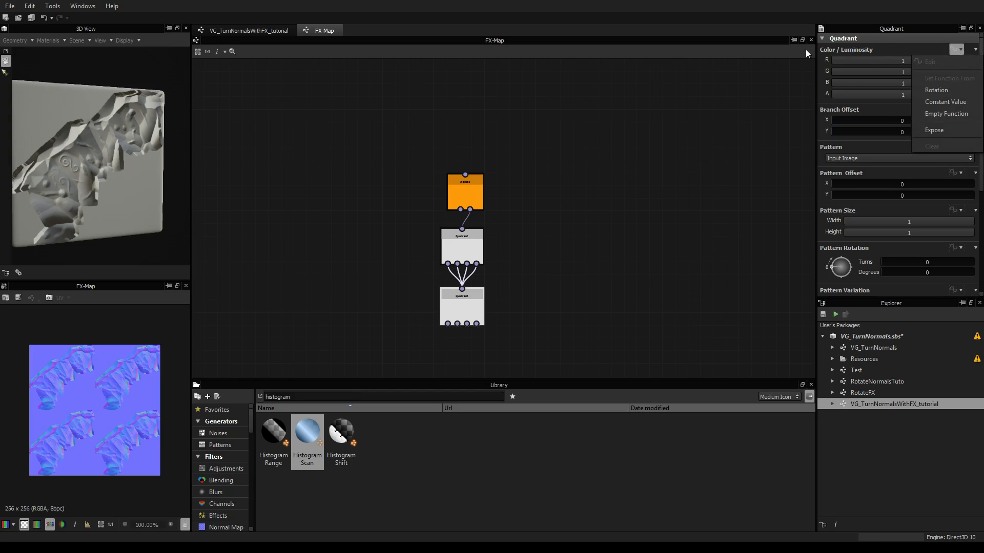
click(757, 98)
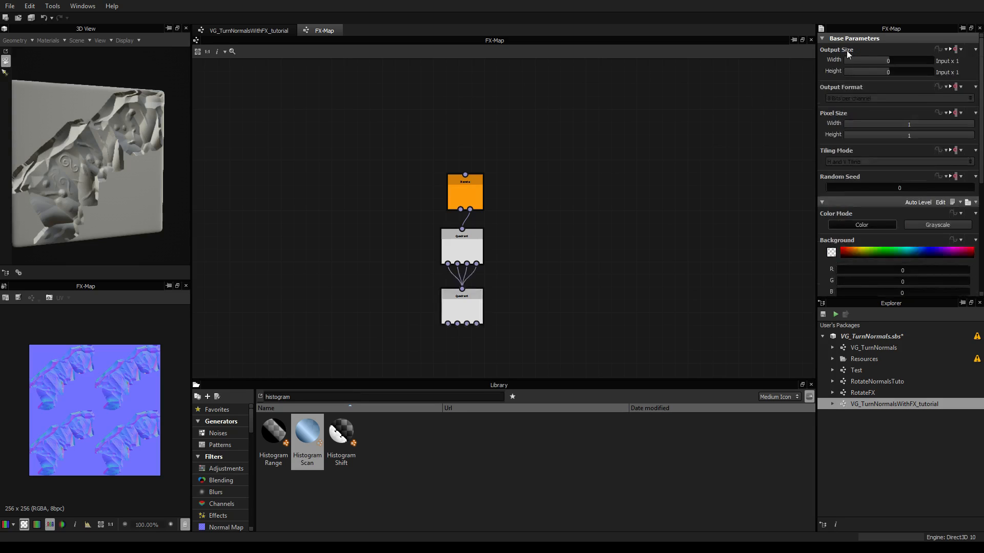
Assign an empty function to the lower Quadrant's Pattern Rotation and open it for editing
click(475, 300)
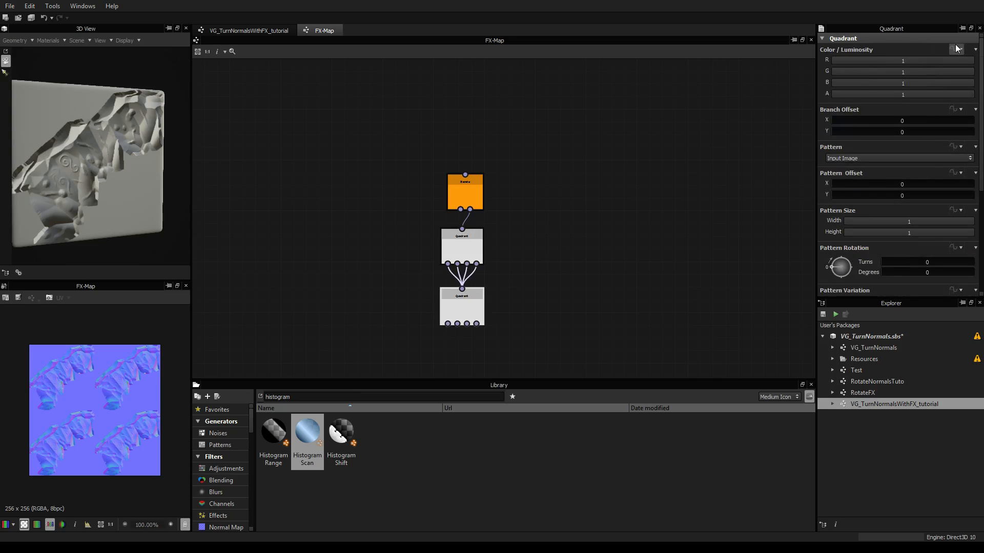
scroll(954, 290, down, 3)
scroll(949, 254, up, 3)
scroll(872, 223, down, 2)
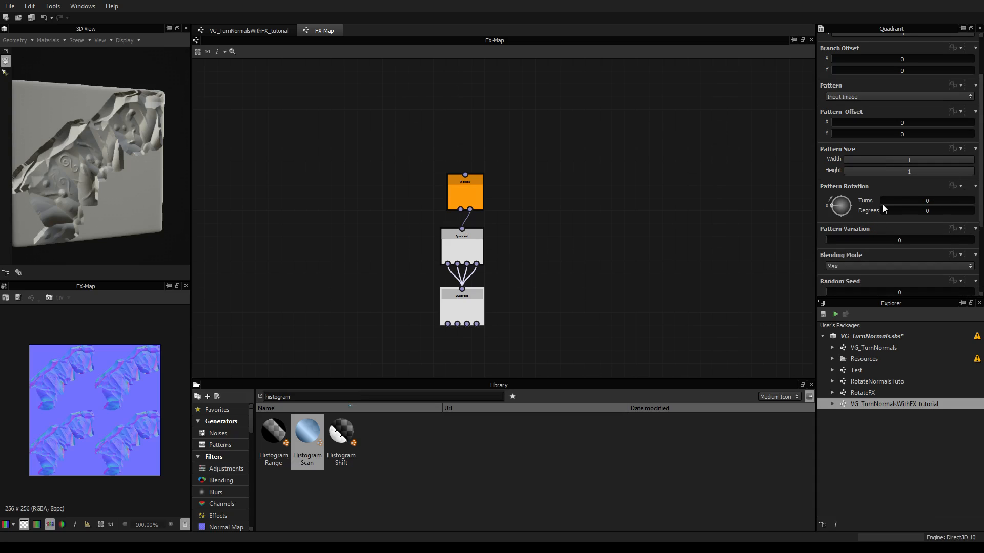
click(956, 187)
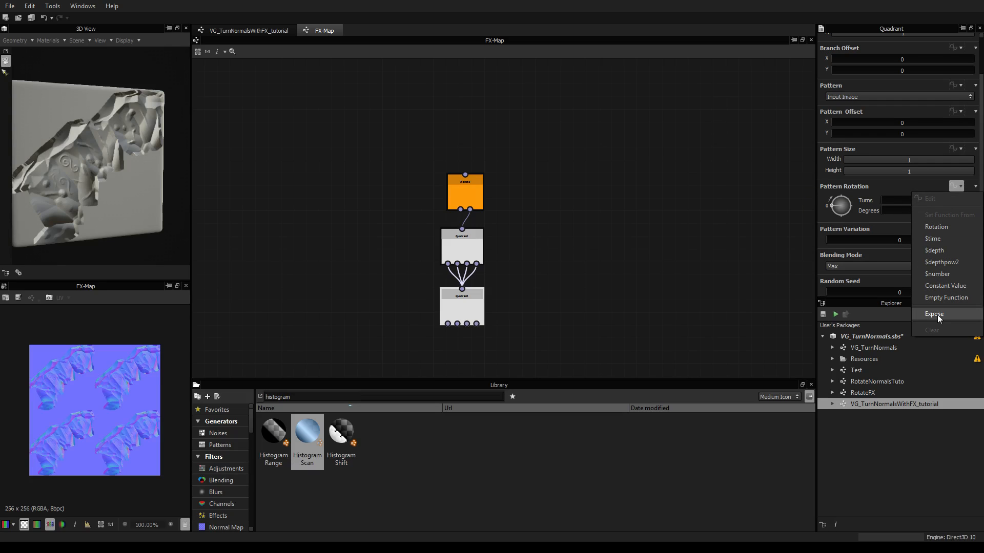
click(945, 297)
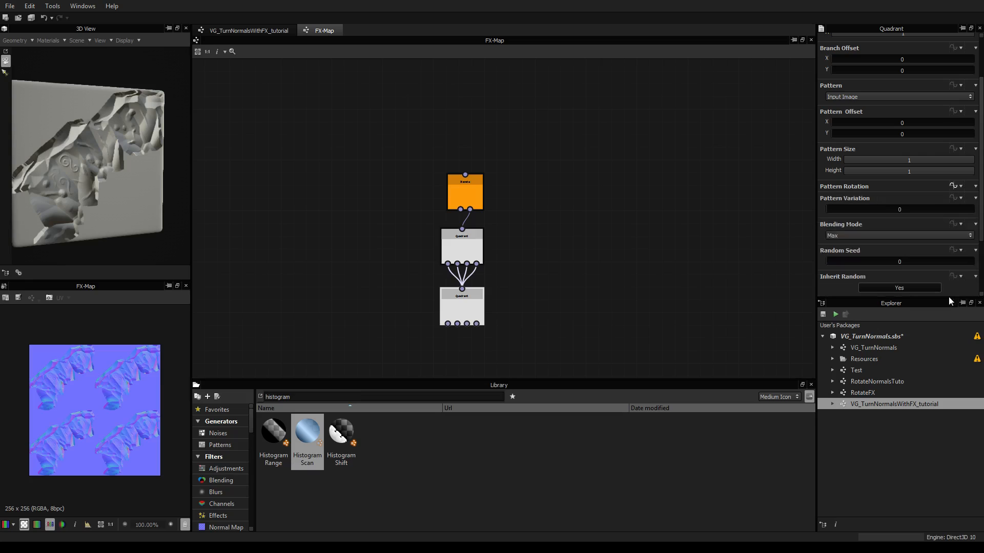
click(952, 186)
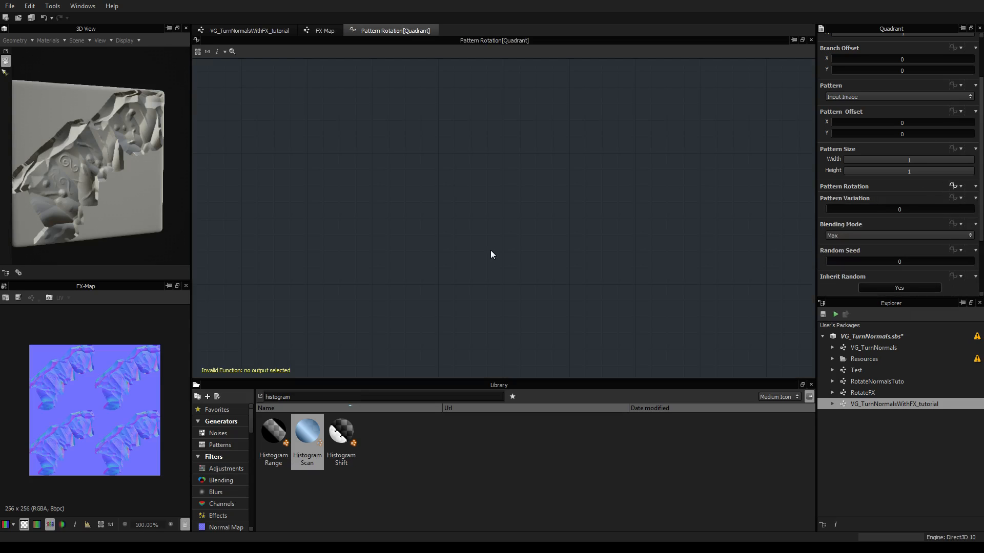
Add a Get Float node to the Pattern Rotation function and have it read the variable rotationRandom
right_click(490, 222)
mouse_move(510, 229)
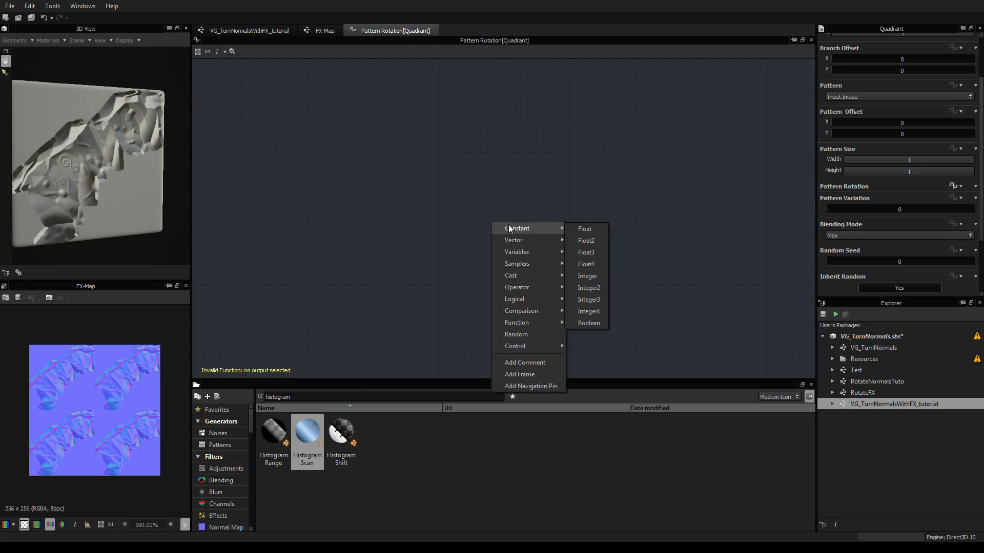
mouse_move(511, 247)
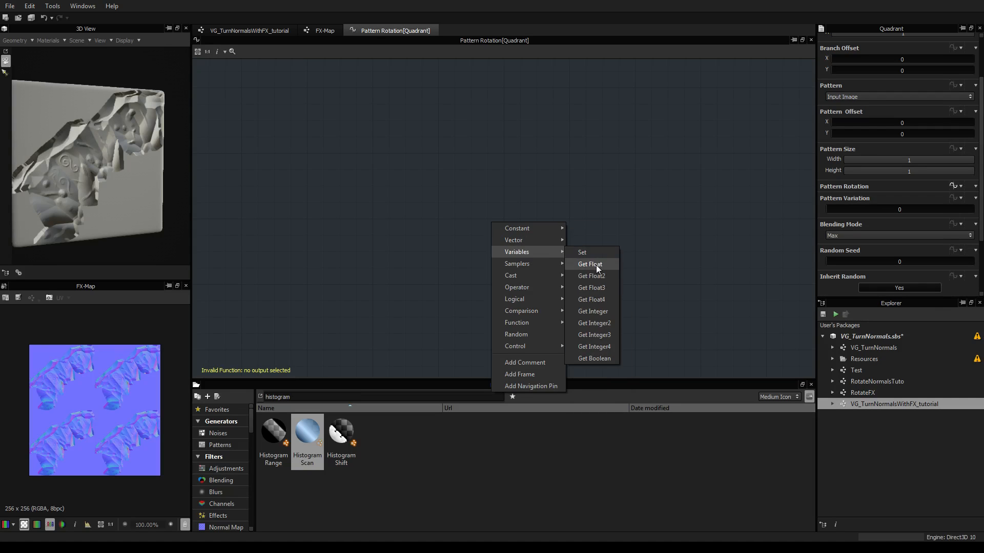
click(596, 264)
drag(479, 222, 418, 221)
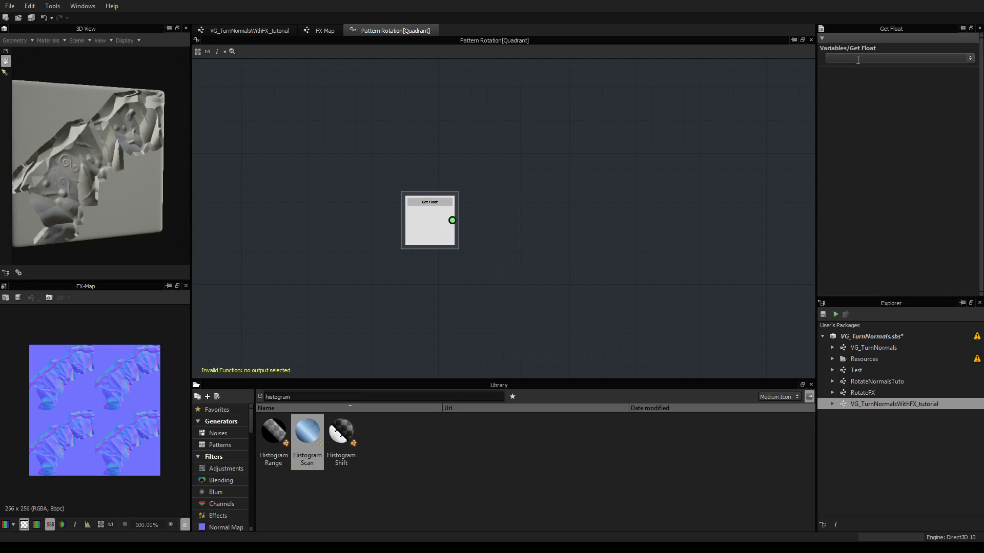
text(rotationRandom)
key(Return)
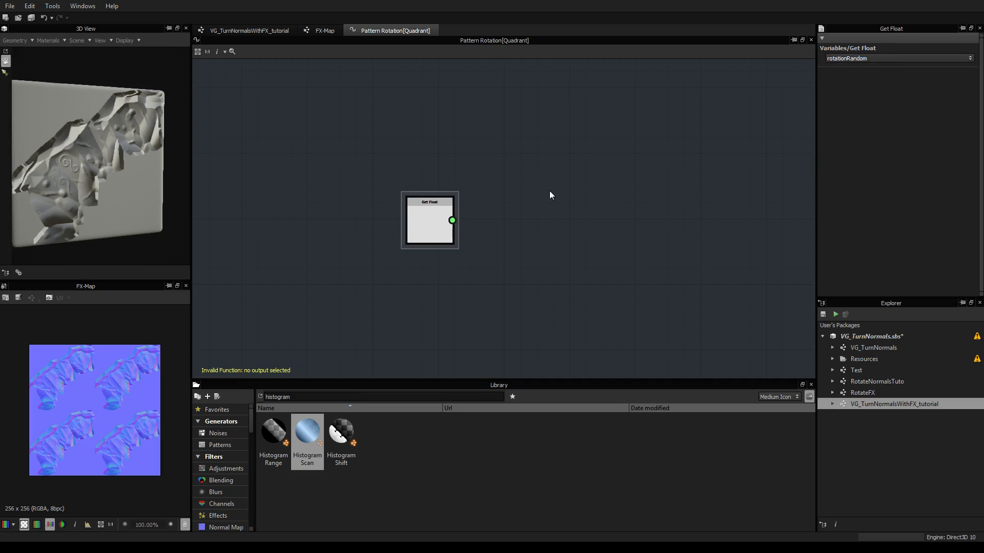
Assign an empty function to the lower Quadrant's Color / Luminosity in the FX-Map graph and open it for editing
click(320, 31)
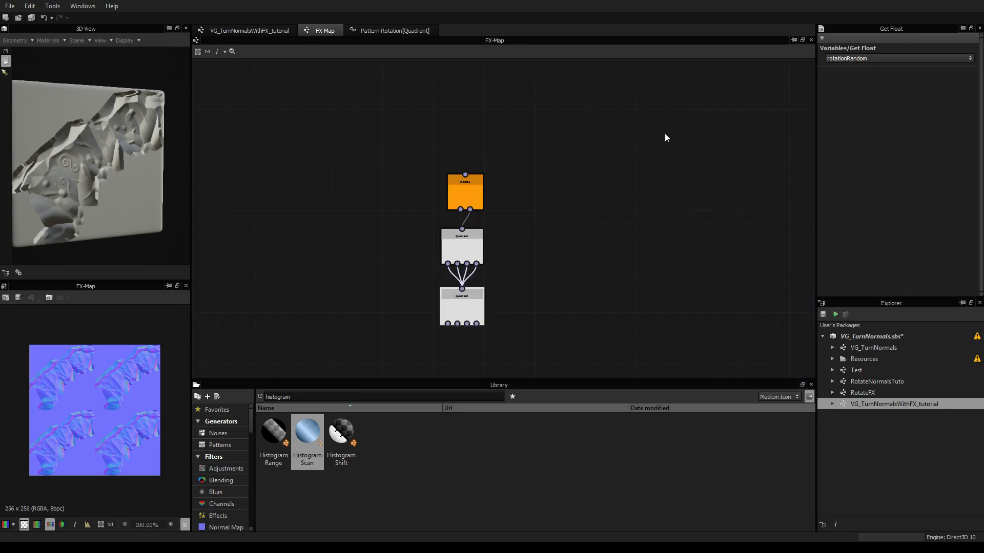
click(453, 314)
click(955, 50)
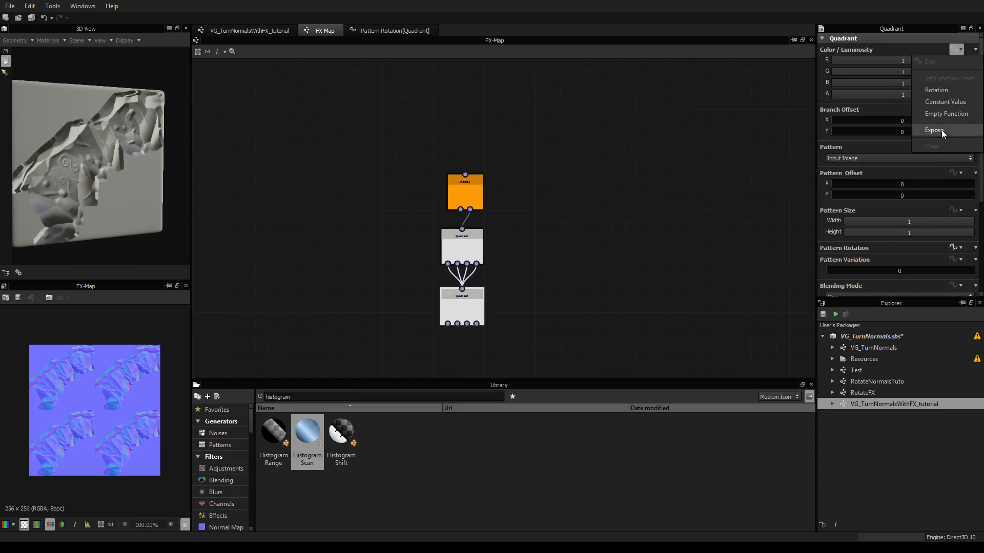
click(943, 114)
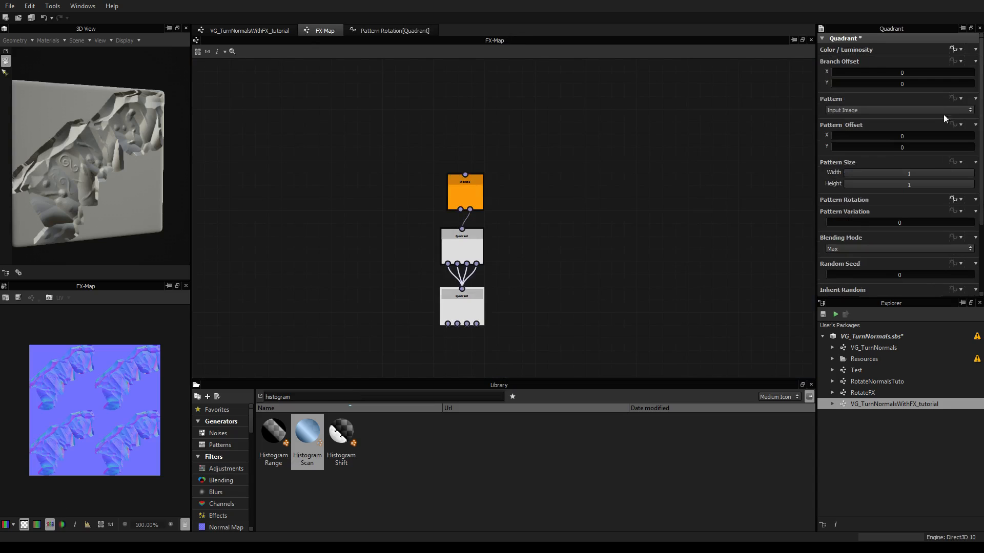
click(952, 50)
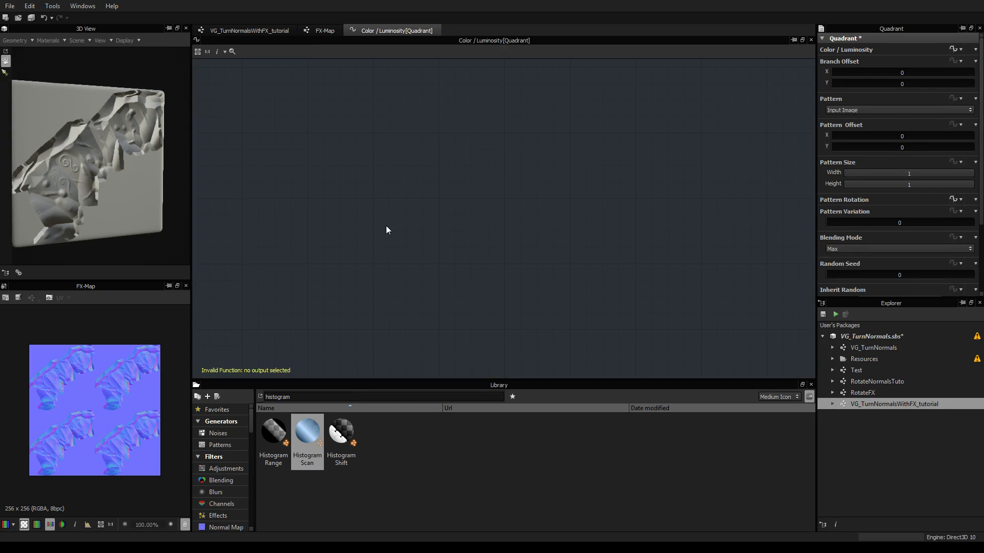
Add a Float4 constant to the Color / Luminosity function with its fourth component set to 1 and the third kept at 0
right_click(392, 293)
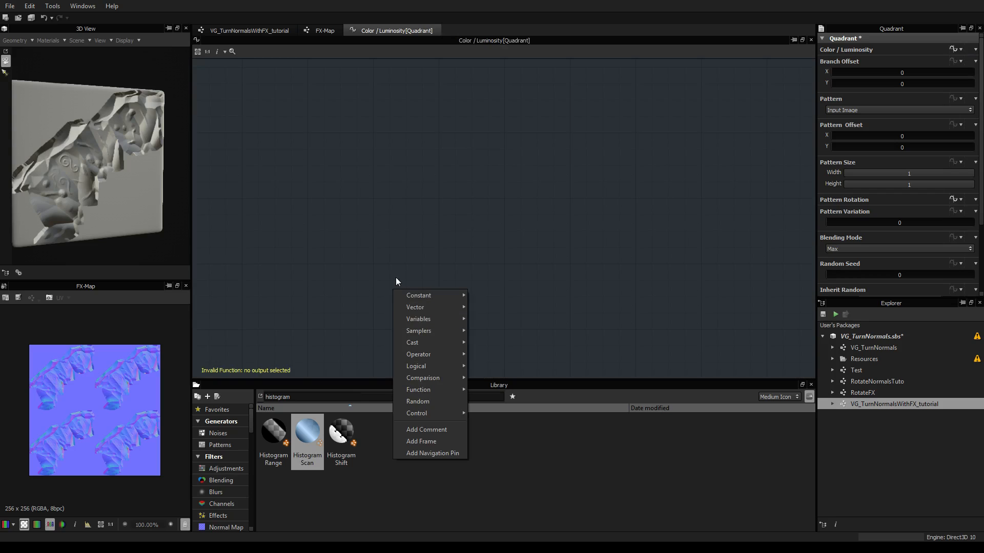
mouse_move(404, 298)
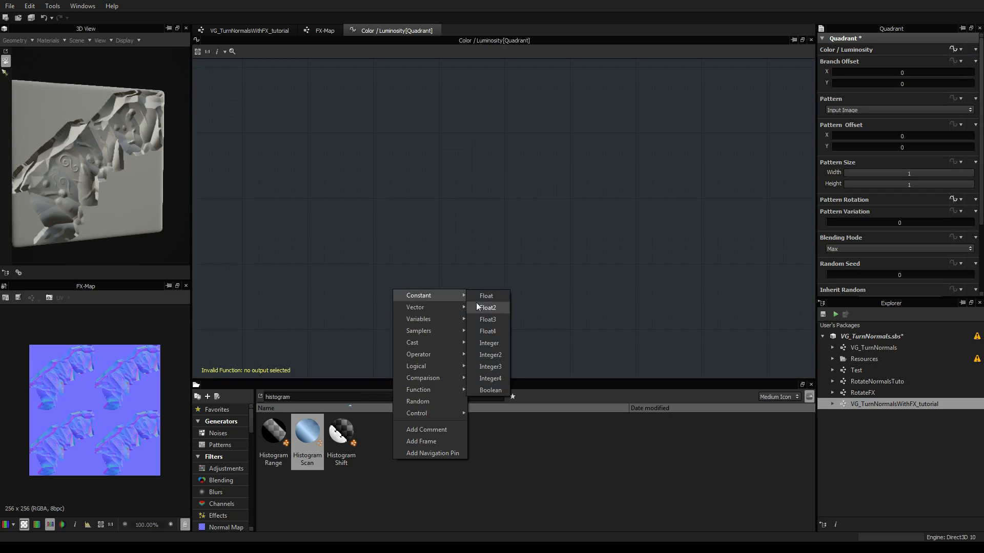
click(487, 331)
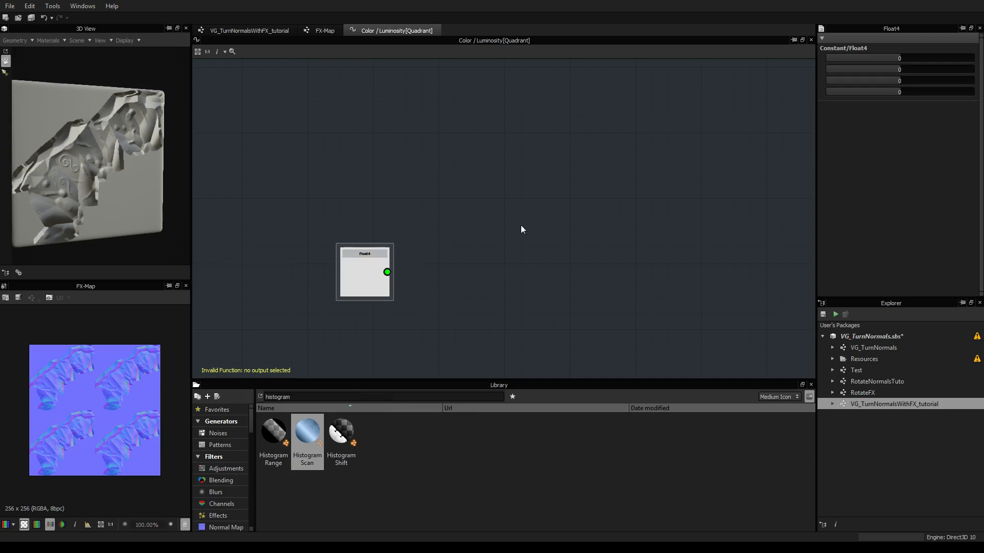
drag(902, 92, 953, 81)
double_click(904, 80)
text(00)
key(Return)
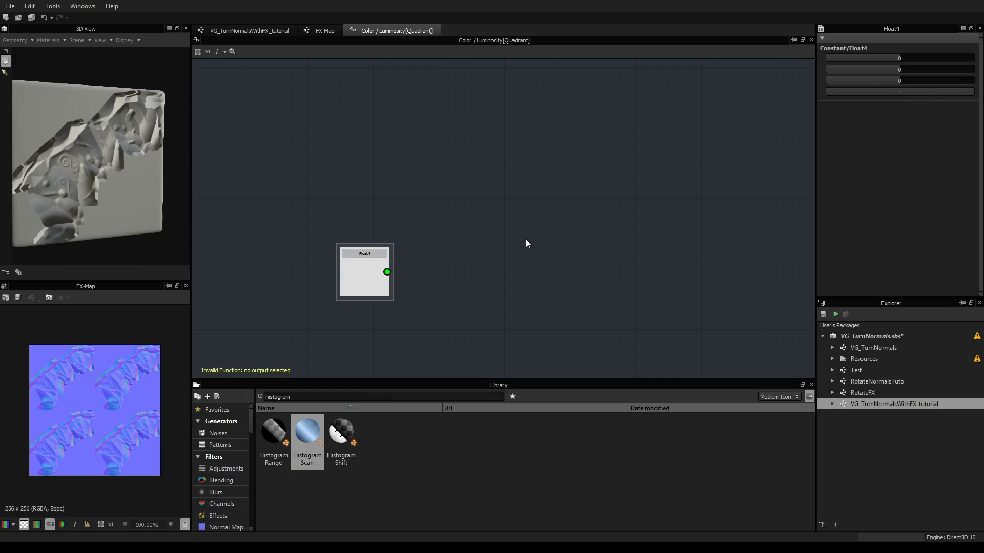
drag(343, 283, 343, 266)
right_click(578, 208)
drag(370, 258, 406, 256)
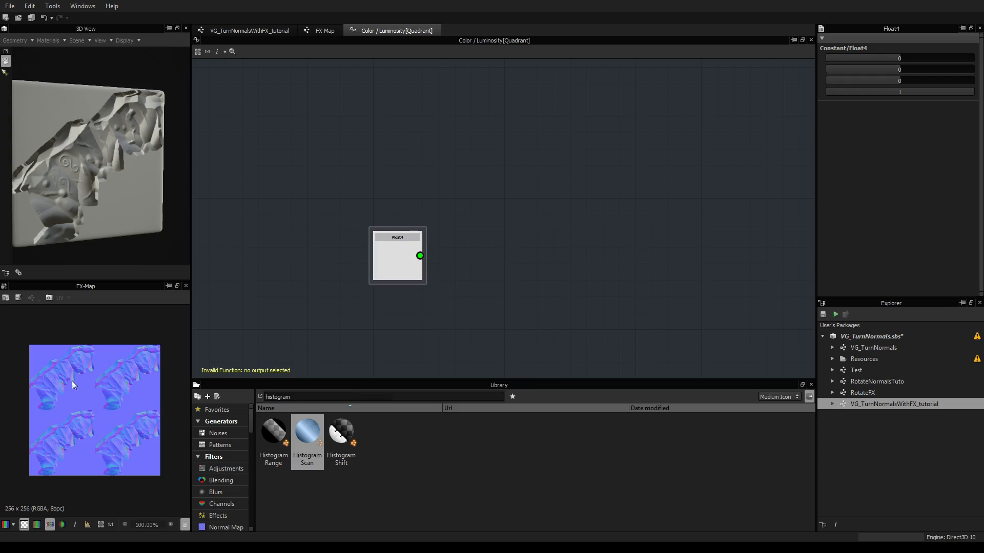
Add a Sequence node and connect the Float4 constant to its second input
right_click(564, 218)
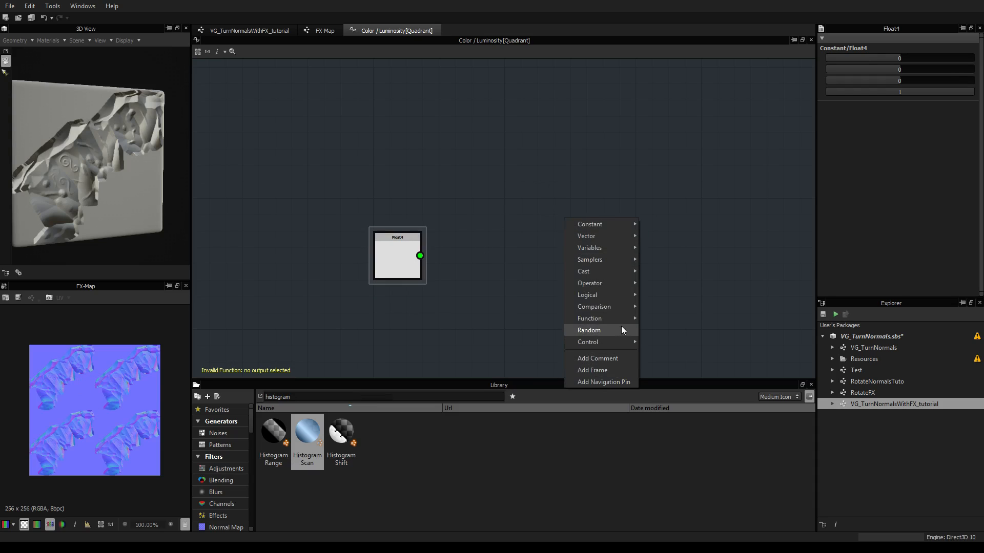
mouse_move(618, 341)
click(666, 344)
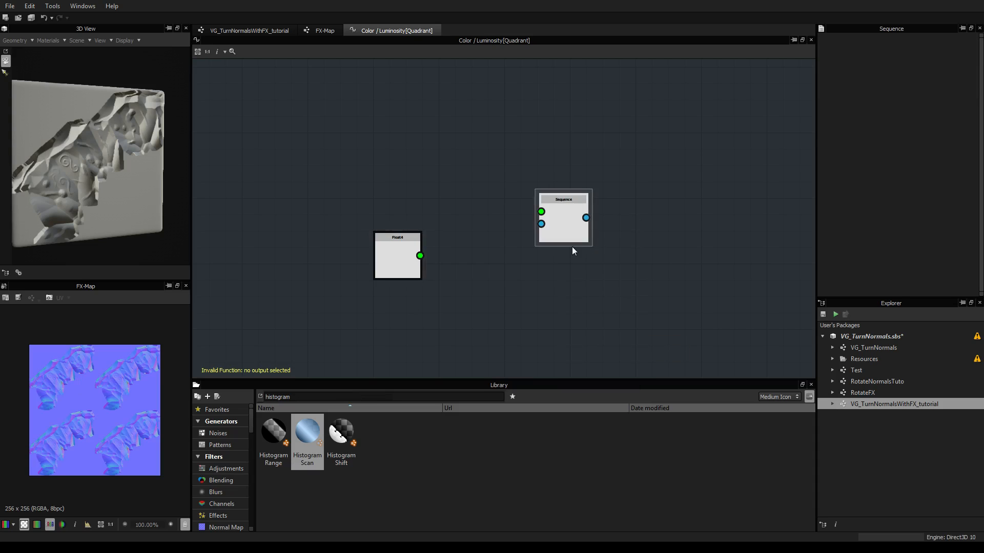
drag(422, 255, 452, 257)
drag(533, 229, 539, 224)
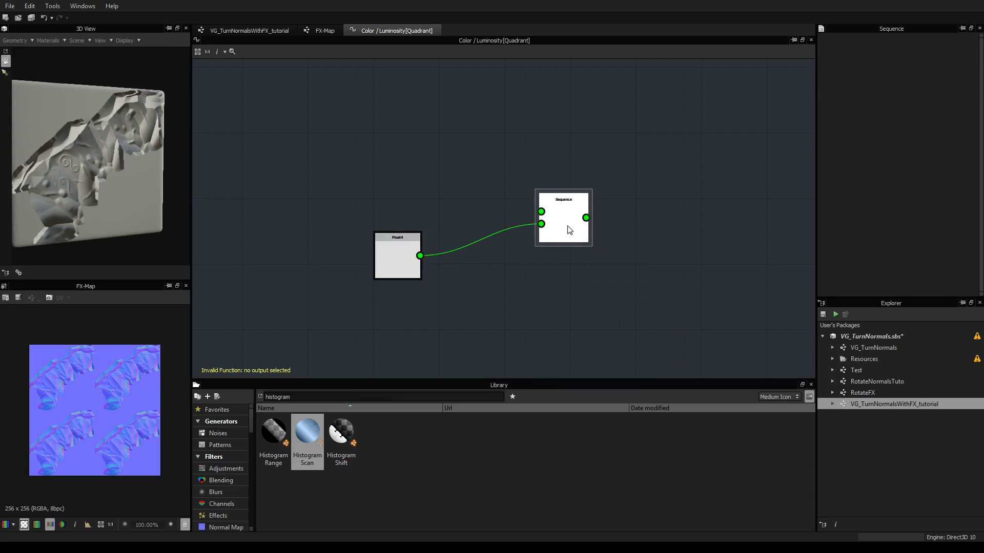
Move the Sequence node slightly away from the Float4 and set it as the function's output node
right_click(568, 226)
click(619, 147)
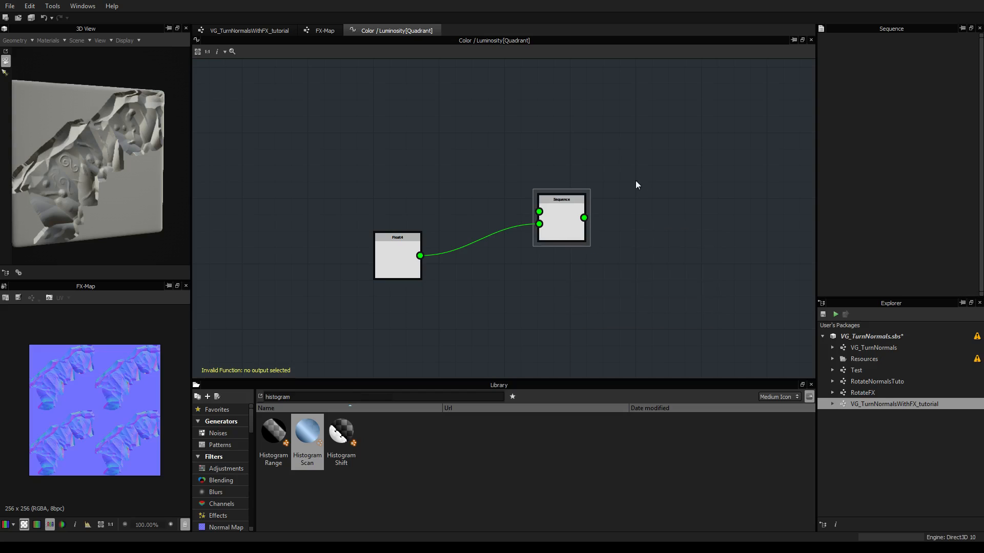
drag(564, 220, 574, 209)
click(396, 251)
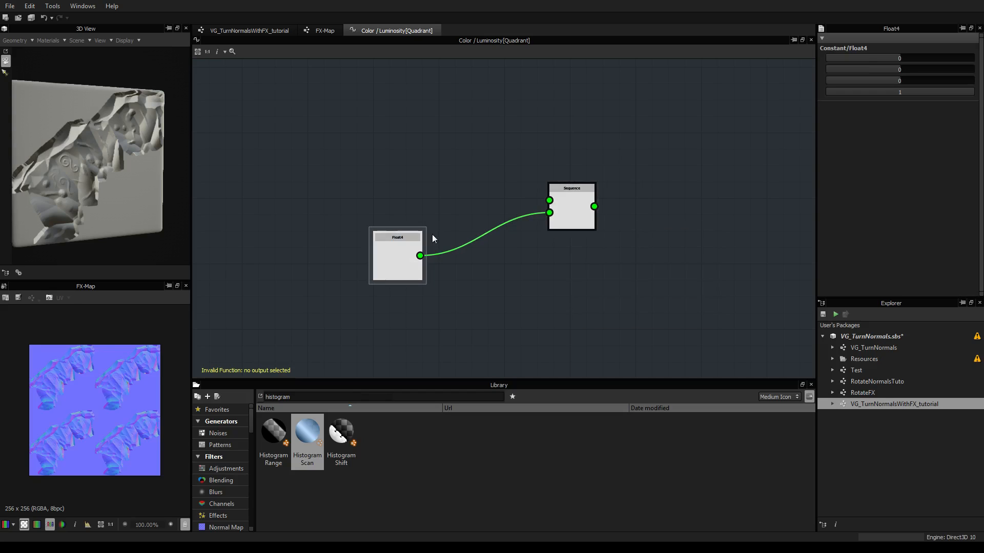
right_click(580, 212)
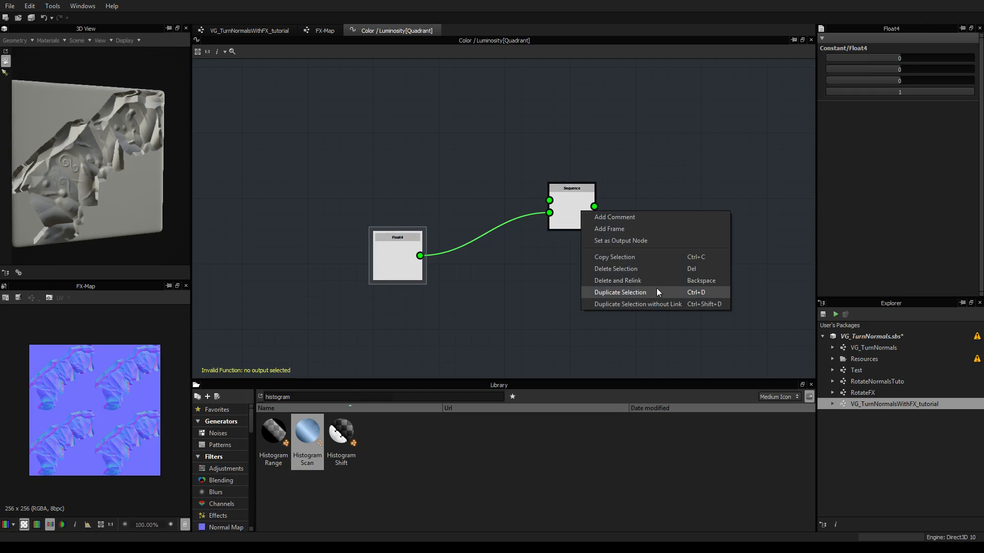
click(660, 242)
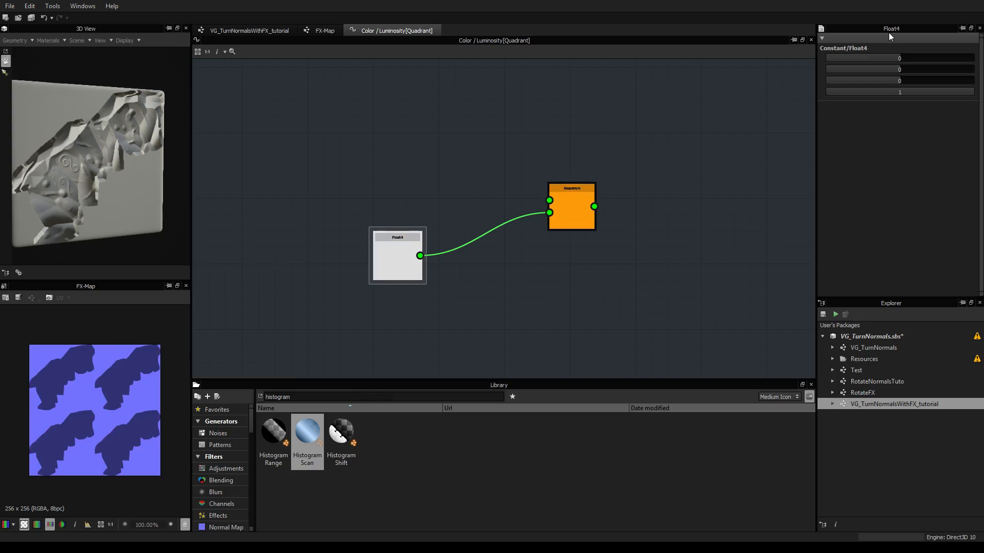
Set the first three components of the Float4 constant to 1
click(581, 219)
click(389, 246)
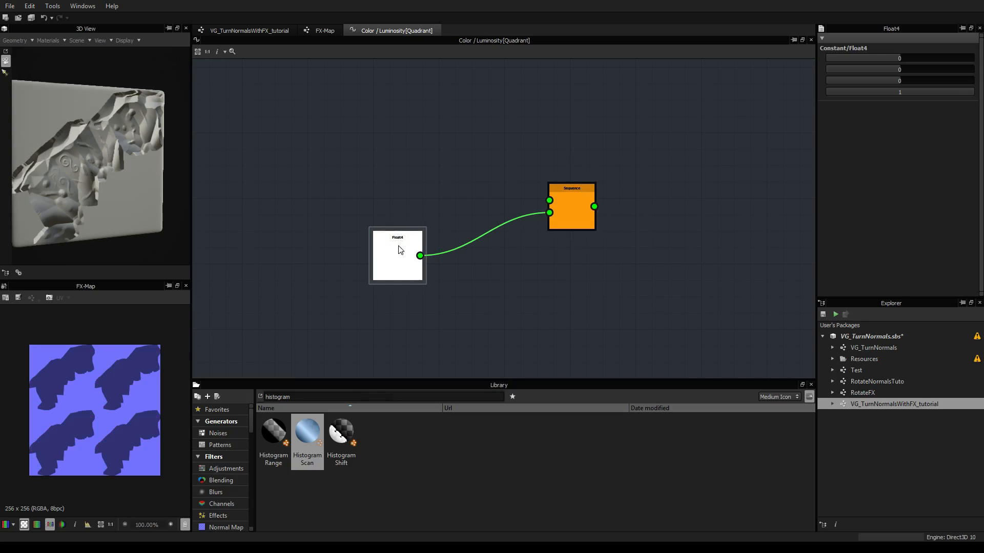
drag(923, 81, 983, 82)
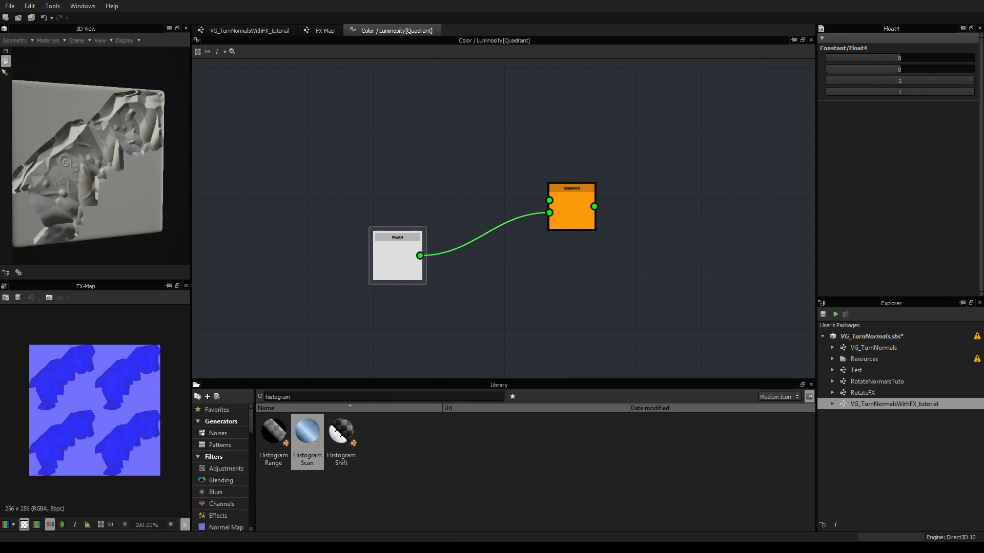
drag(916, 70, 976, 72)
drag(876, 58, 982, 58)
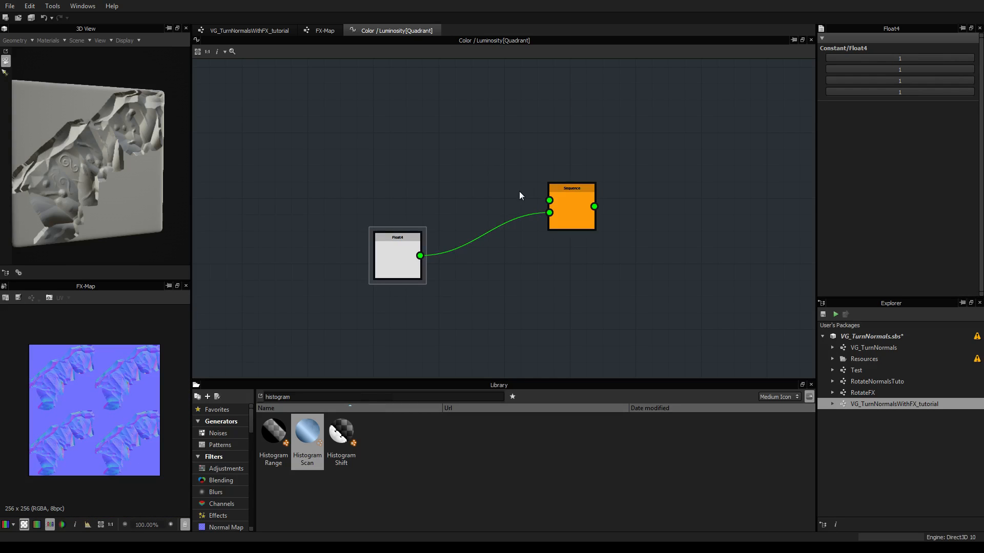
Make room by moving the Sequence node away, and add a Float constant with value 1 above the Float4
drag(581, 210, 635, 194)
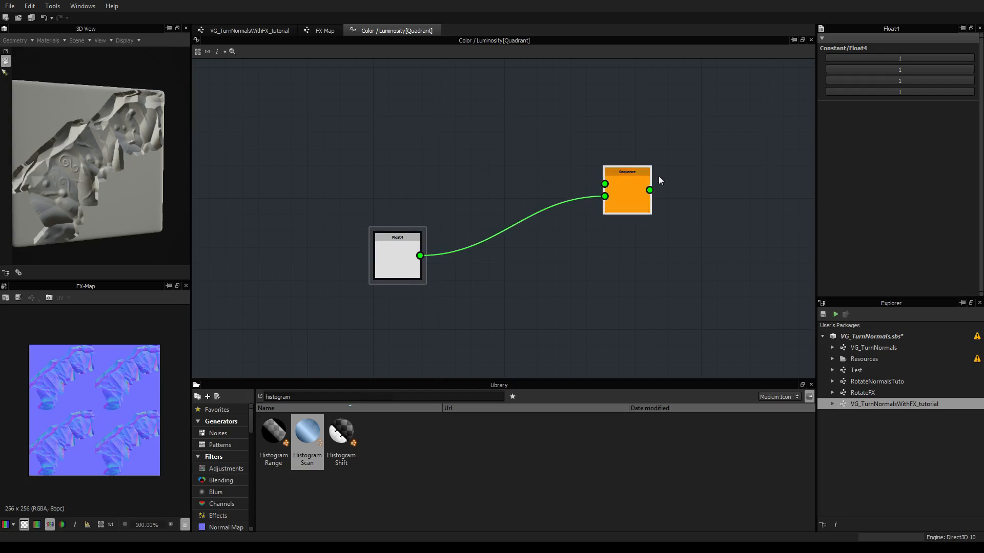
drag(634, 192, 665, 185)
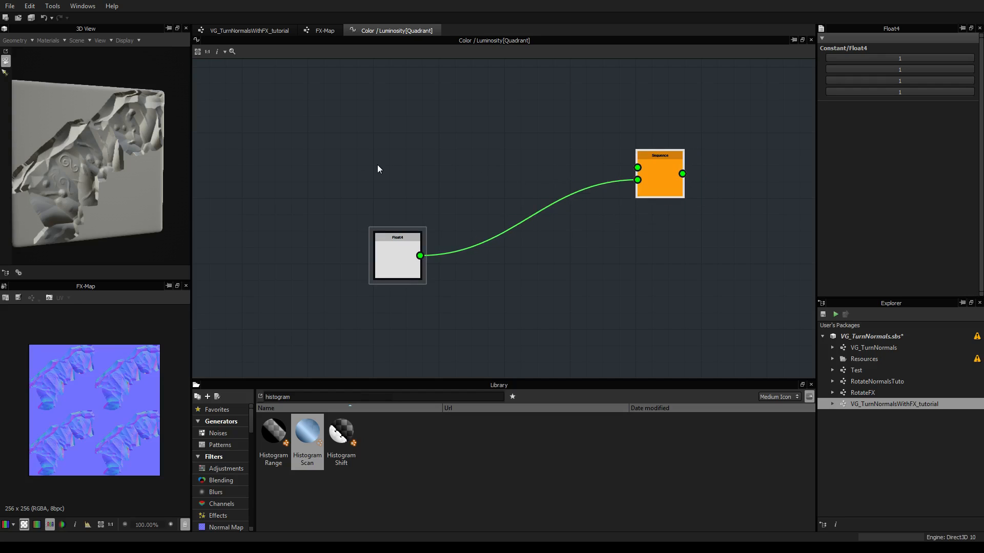
right_click(427, 141)
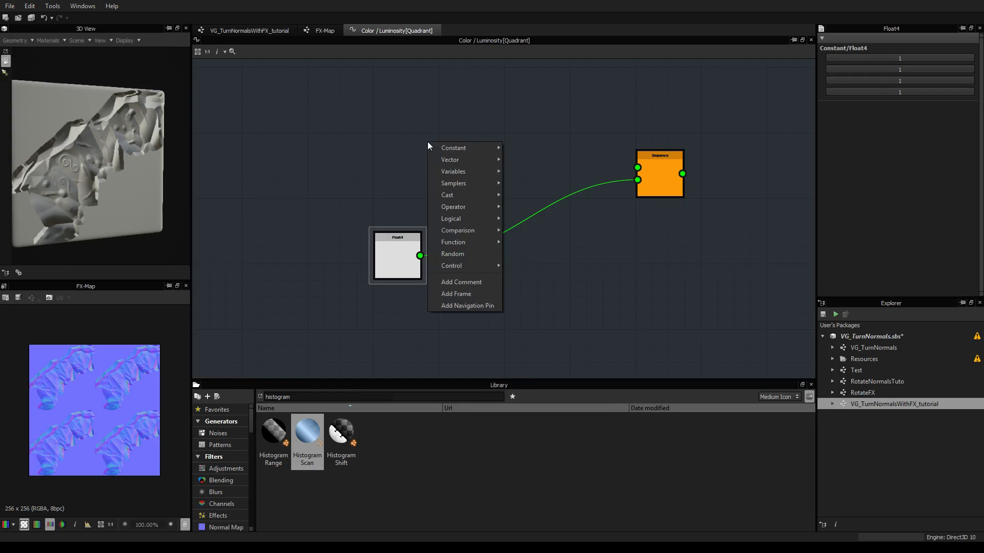
mouse_move(445, 148)
click(520, 148)
drag(438, 153, 328, 156)
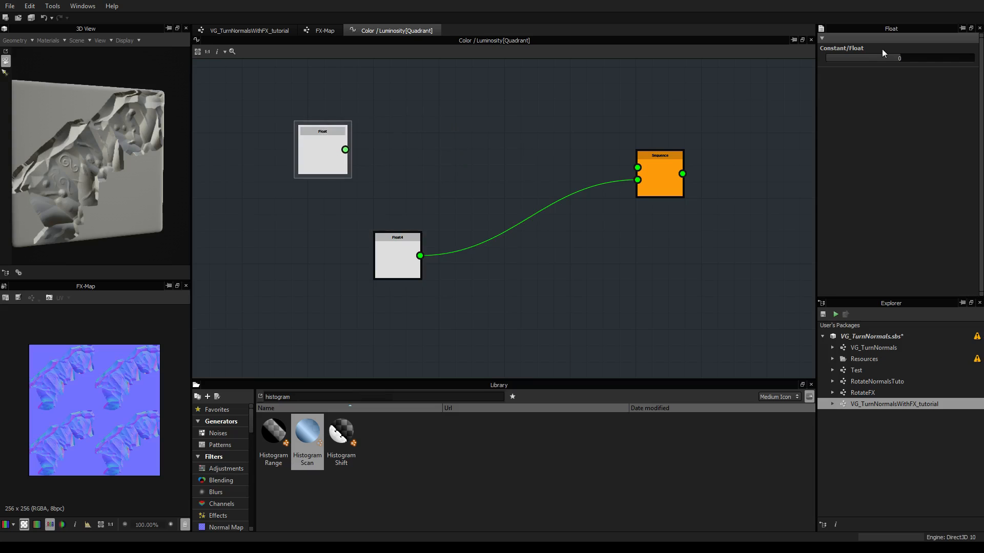
click(897, 55)
text(1)
Add a Random node and feed it with the Float constant
right_click(430, 145)
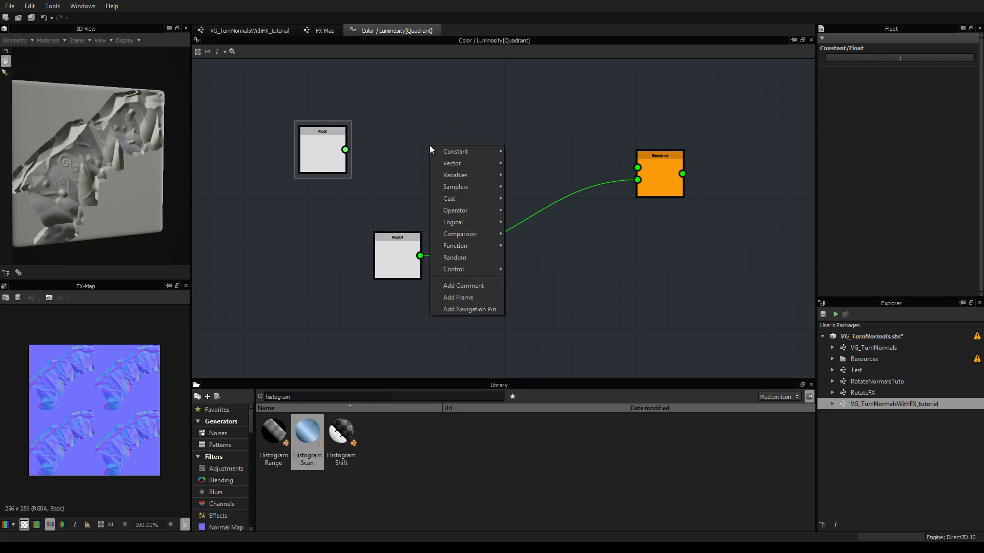
click(454, 257)
drag(345, 150, 392, 156)
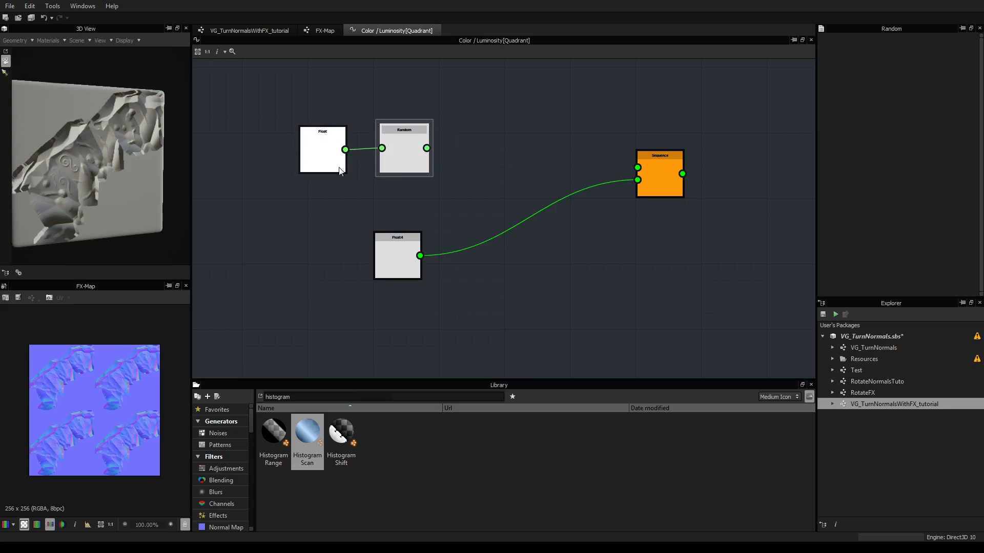
click(331, 126)
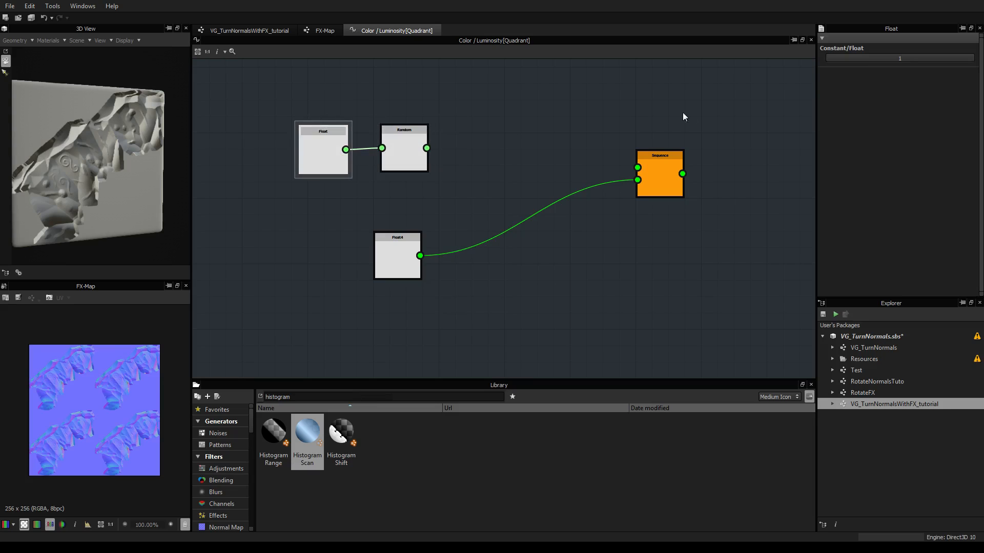
Add a Set node that stores the Random output as rotationRandom, and connect it to the Sequence's first input
right_click(477, 144)
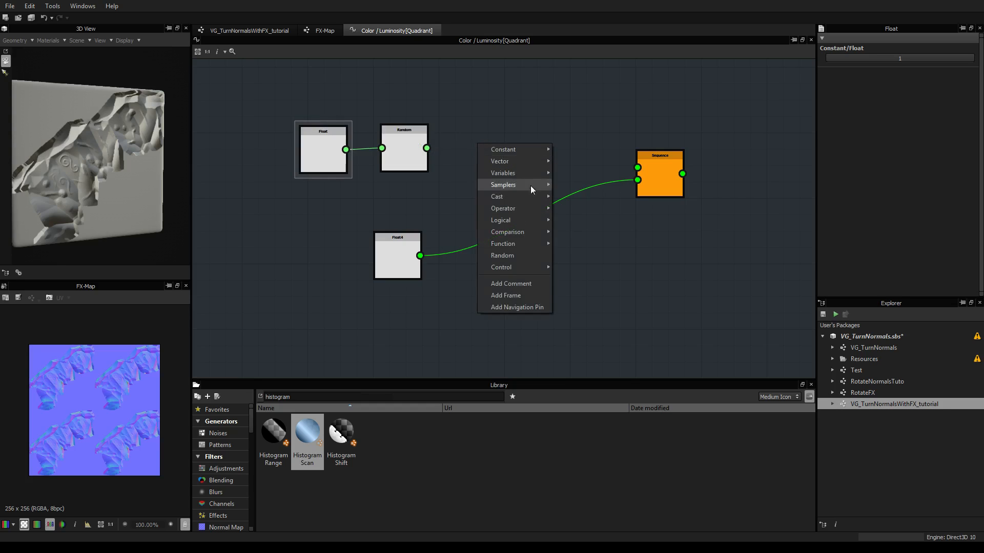
mouse_move(514, 173)
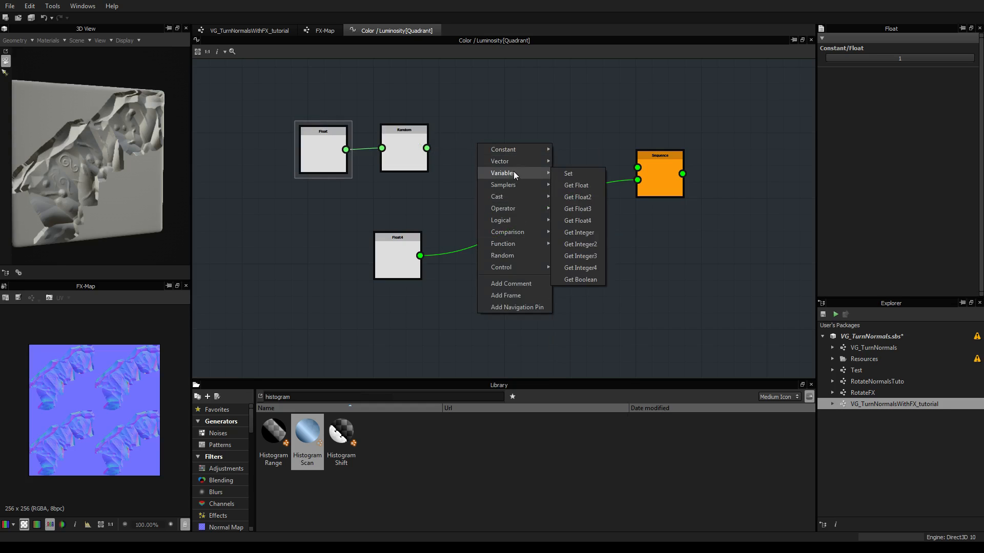
click(577, 174)
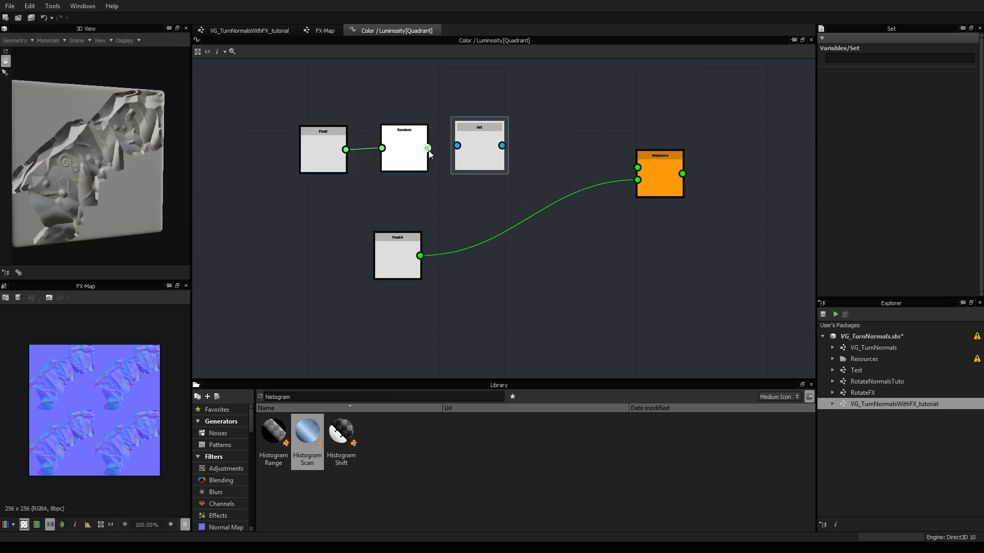
drag(427, 148, 479, 154)
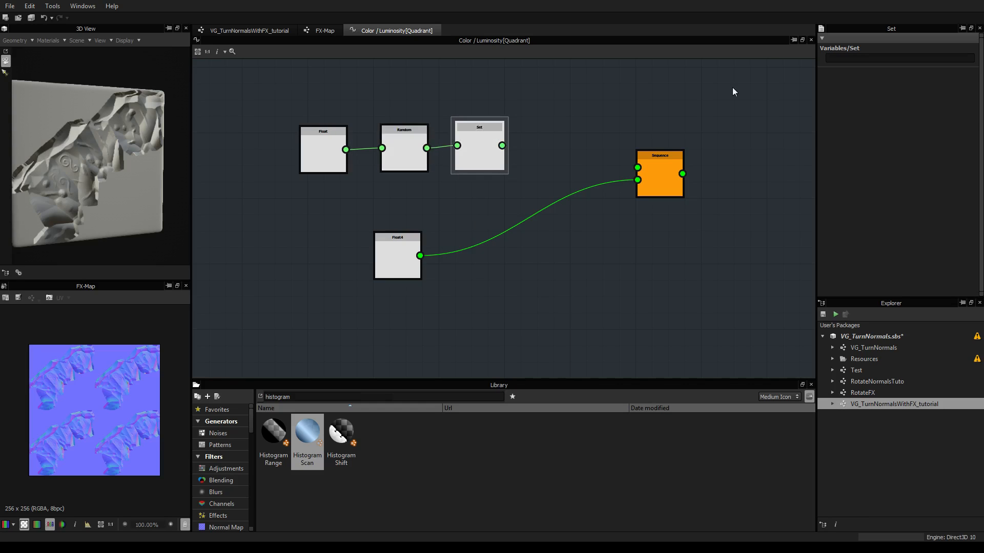
click(870, 58)
text(rotationRandom)
drag(502, 145, 637, 168)
middle_drag(405, 216, 403, 199)
scroll(394, 217, down, 3)
scroll(394, 217, up, 3)
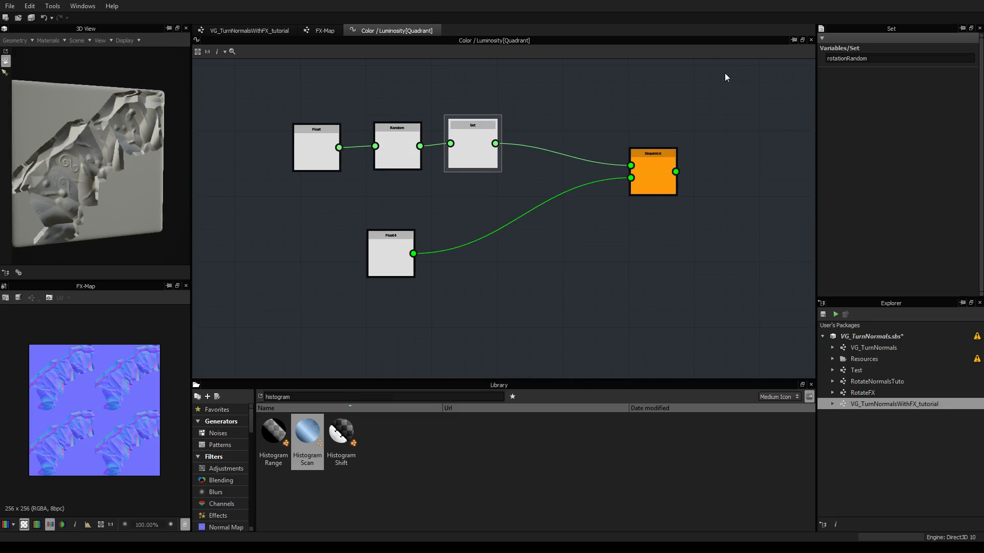
Move the Float and Random nodes up so they sit slightly above the Set node
double_click(836, 59)
drag(321, 153, 322, 130)
drag(396, 146, 390, 123)
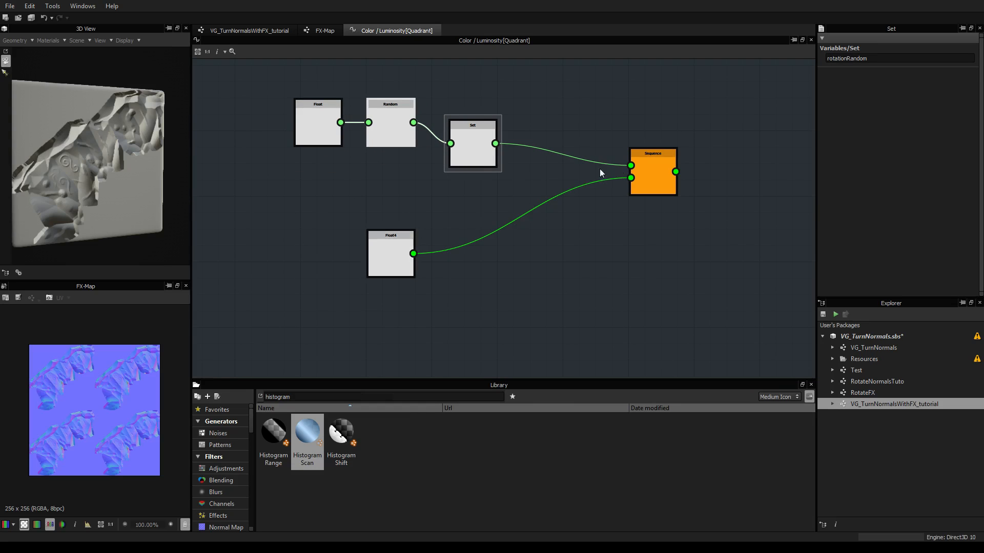
click(667, 170)
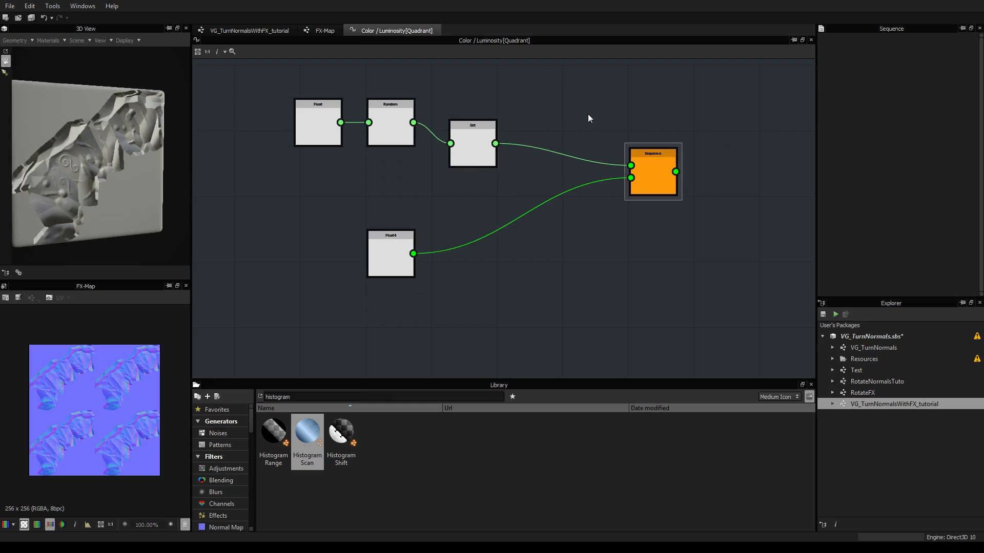
Open the Pattern Rotation function of the lower Quadrant node in the FX-Map
click(325, 31)
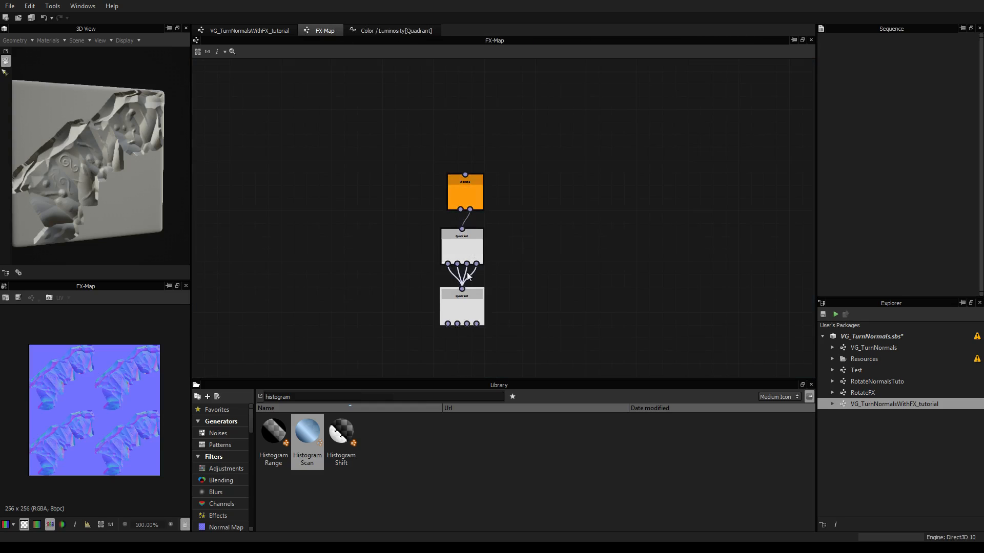
click(467, 310)
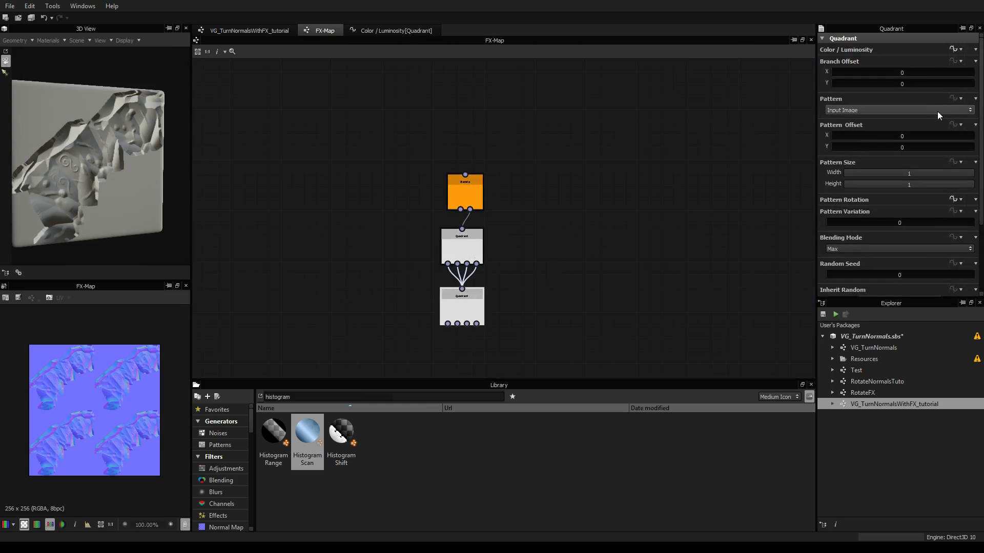
scroll(920, 127, down, 2)
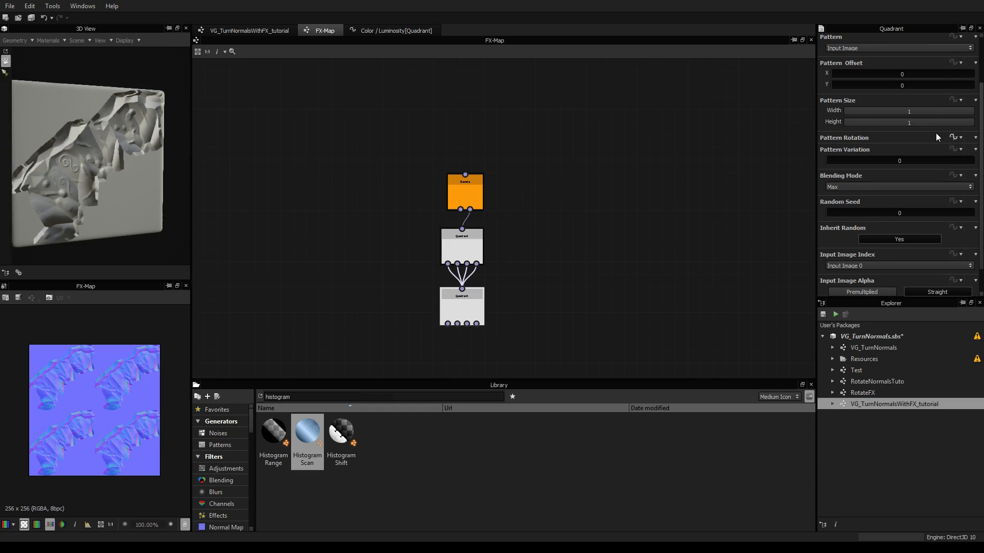
click(951, 136)
Make the Get Float node read the rotationRandom variable and set it as the function's output node
click(446, 184)
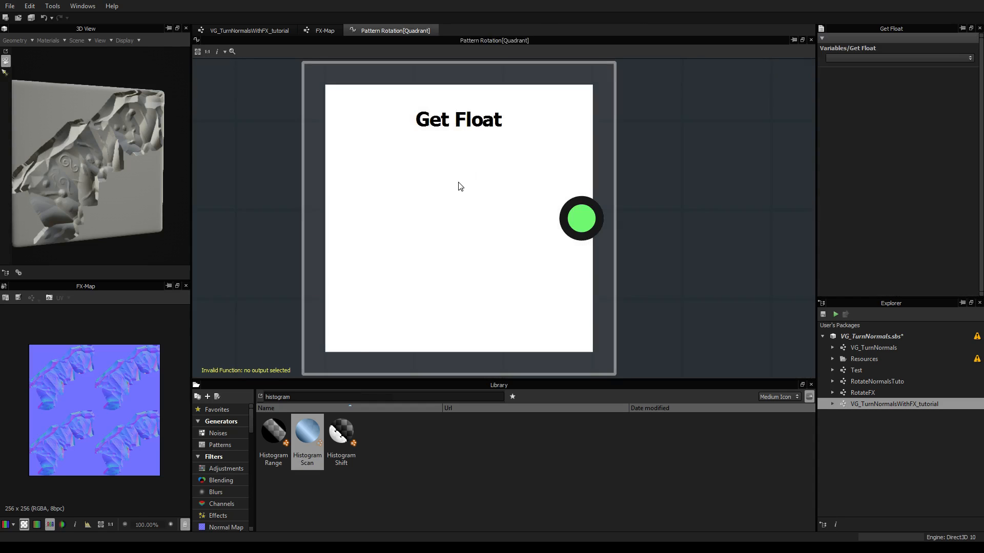
scroll(460, 186, down, 3)
right_click(447, 206)
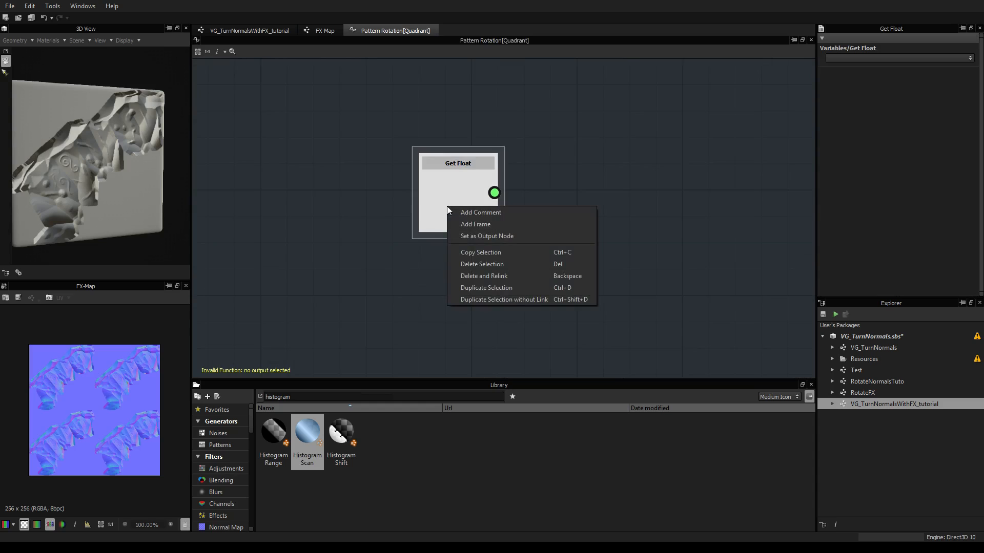
click(859, 61)
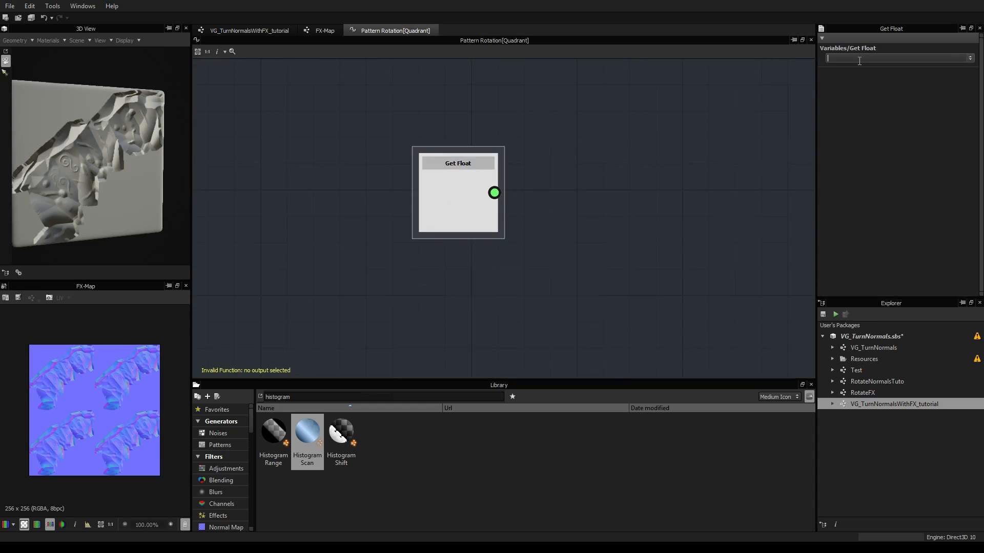
text(rotationRandom)
key(Return)
right_click(447, 214)
click(498, 248)
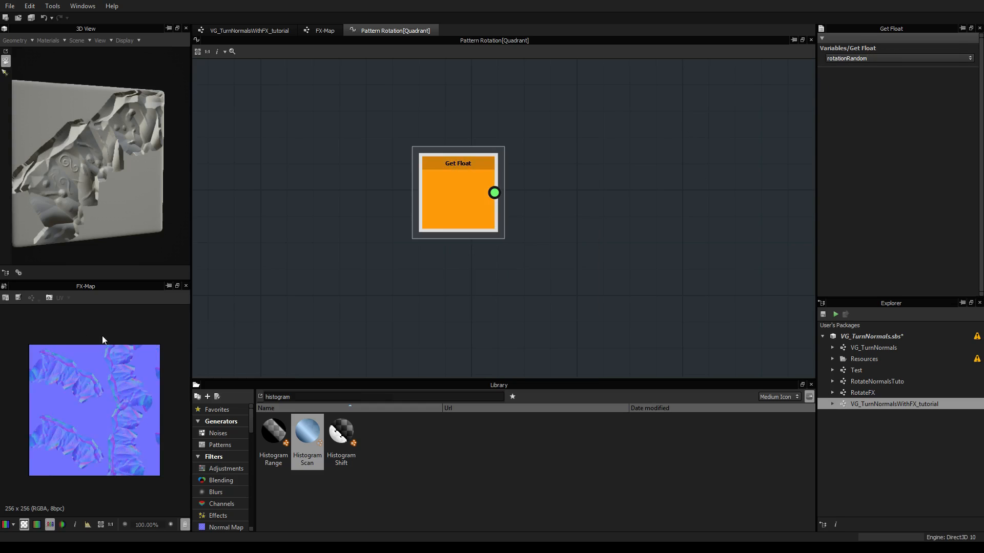
Return to the VG_TurnNormalsWithFX_tutorial graph and set its output size width and height to 2 (Parent x 4)
scroll(70, 379, up, 2)
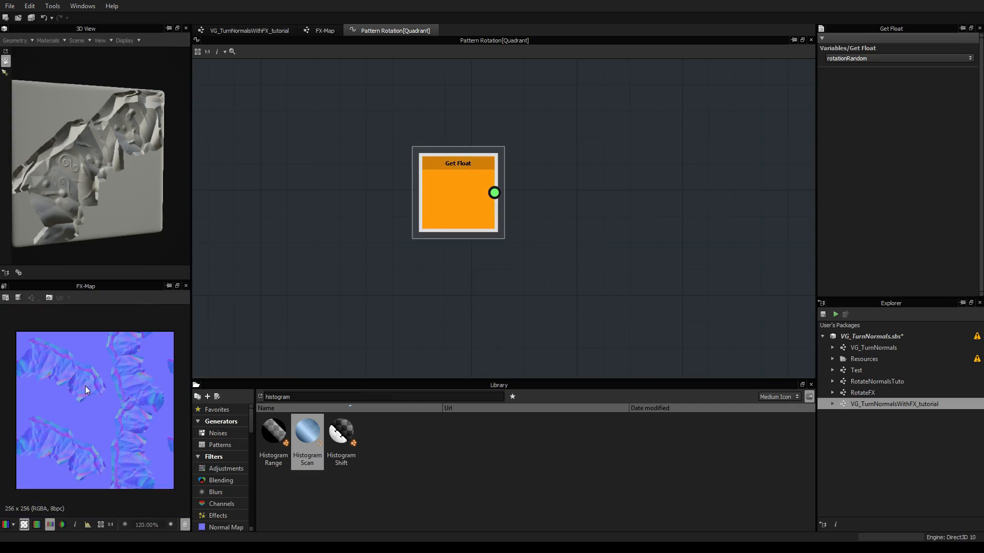
scroll(103, 409, up, 3)
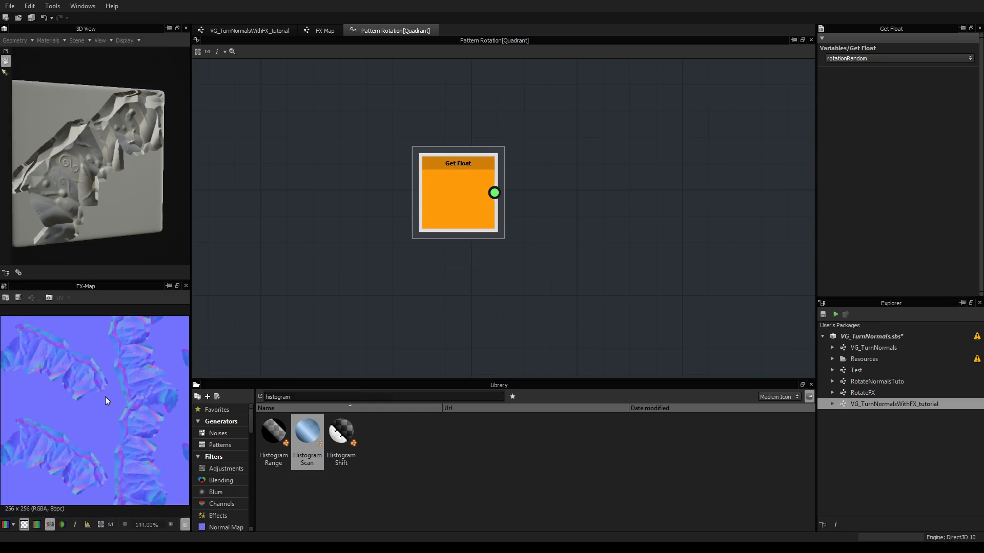
scroll(130, 390, down, 2)
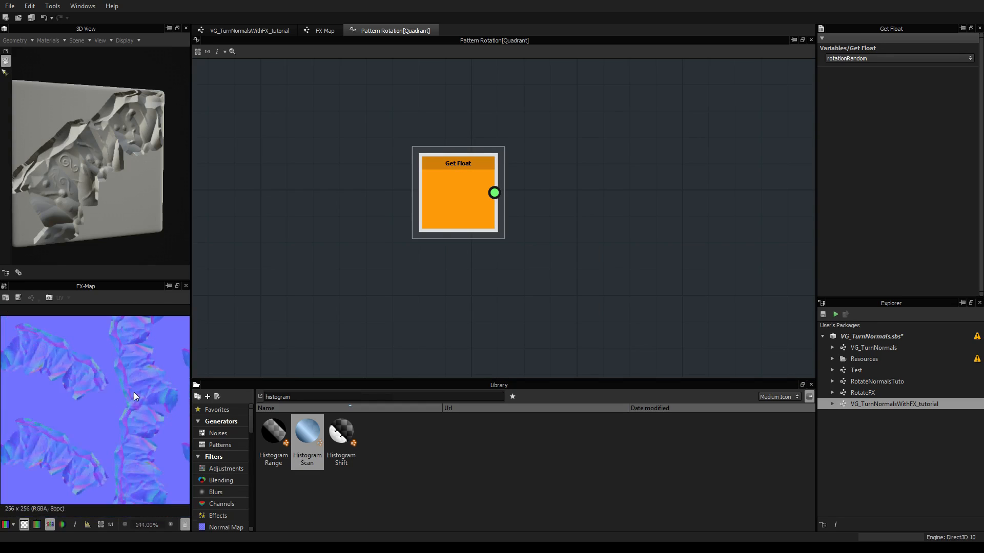
click(245, 31)
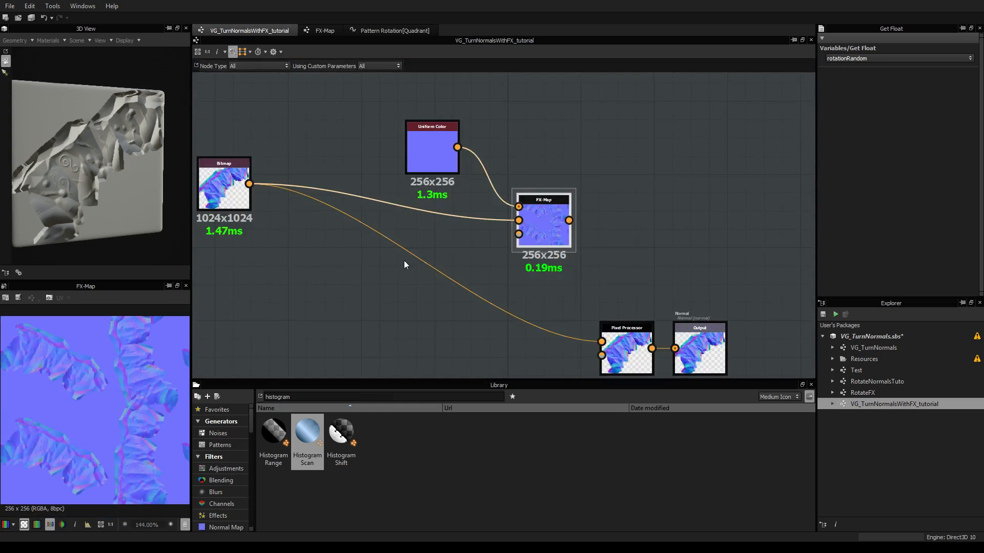
scroll(348, 264, down, 2)
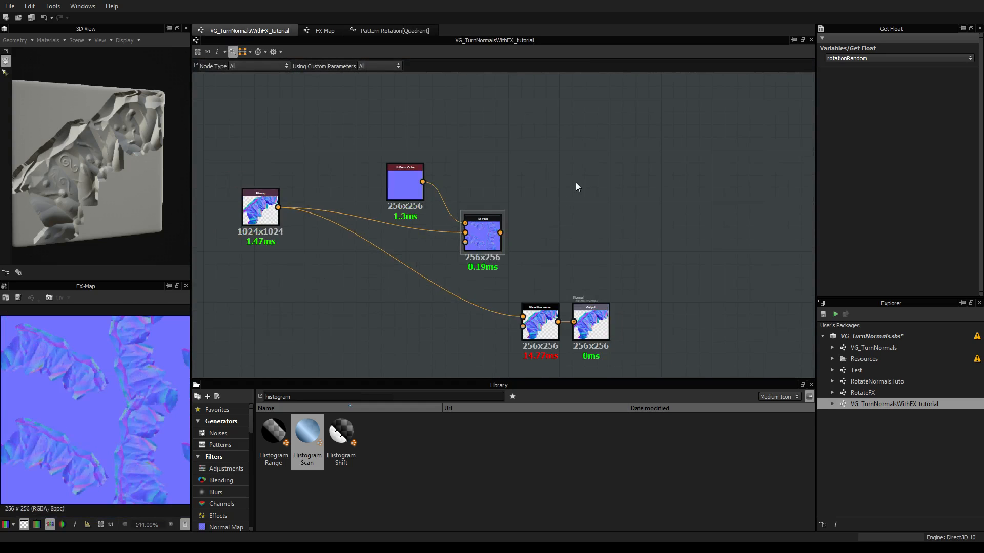
click(686, 163)
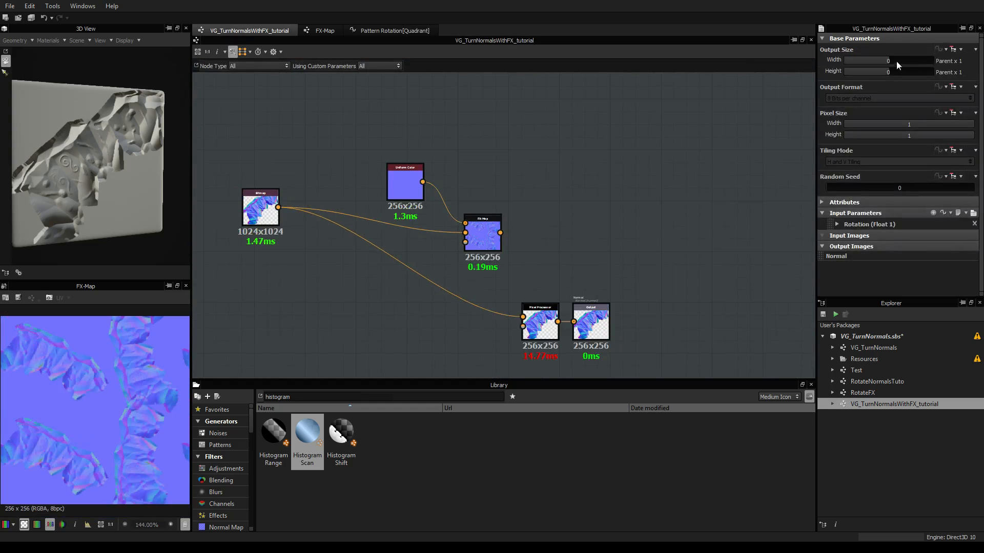
drag(889, 62, 894, 70)
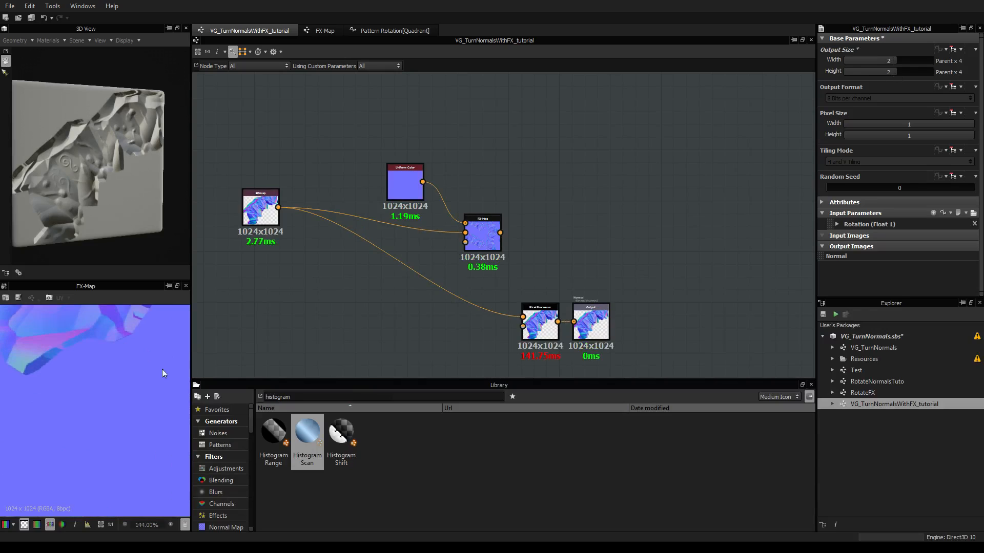
Examine the FX-Map's 2D preview up close, checking the rotated normal patterns and the areas where they overlap
scroll(45, 378, down, 5)
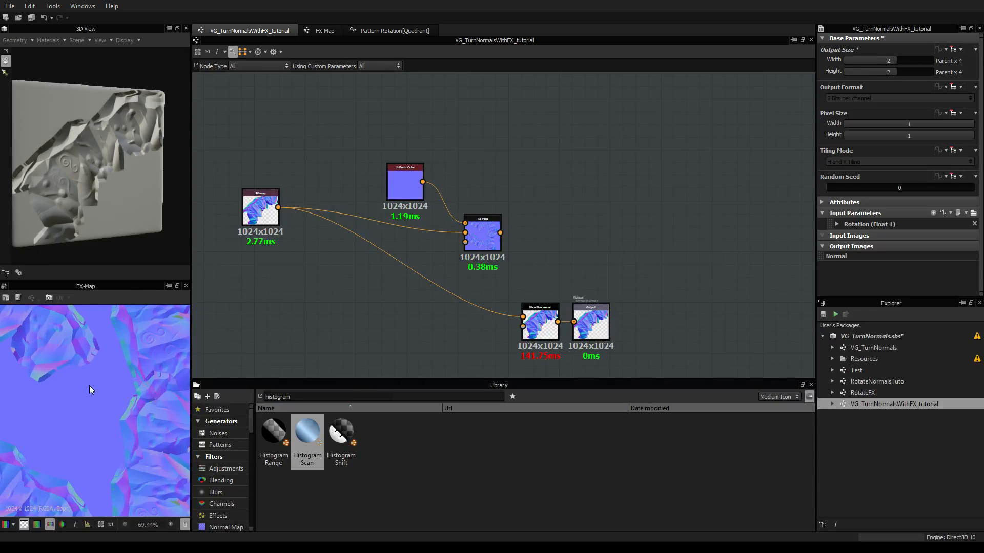
scroll(123, 382, up, 5)
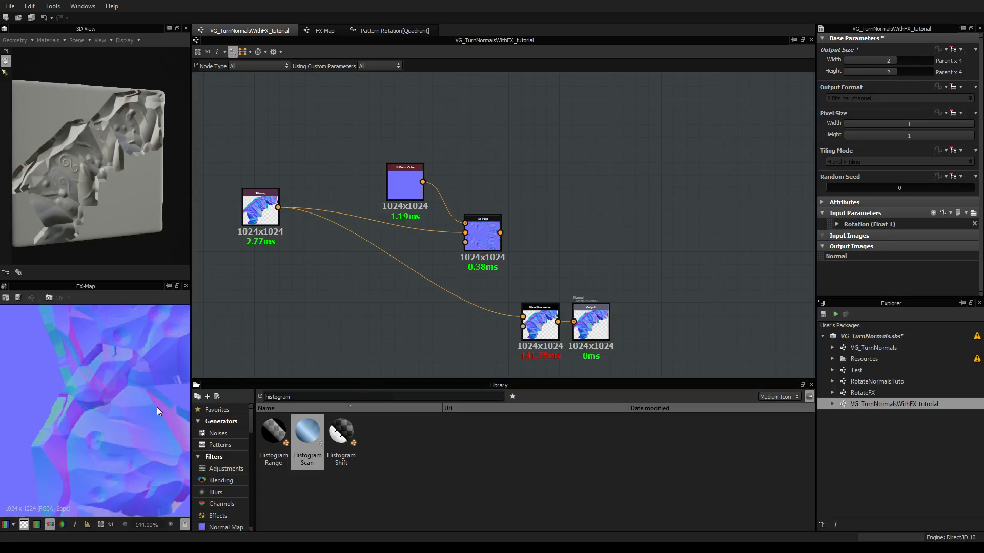
scroll(151, 412, down, 7)
scroll(121, 435, down, 1)
scroll(92, 423, up, 2)
middle_drag(44, 368, 66, 395)
scroll(124, 376, up, 4)
middle_drag(124, 376, 41, 390)
scroll(85, 389, down, 6)
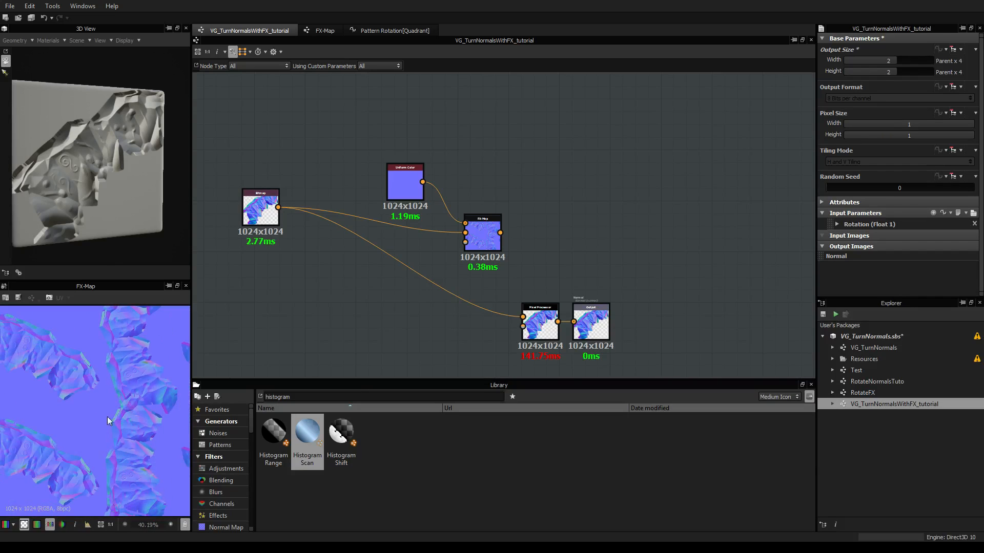
Move the Output node up, feed it from the FX-Map instead of the Pixel Processor, and inspect the relief in the 3D view
middle_drag(677, 274, 600, 239)
drag(515, 287, 566, 248)
drag(422, 197, 555, 250)
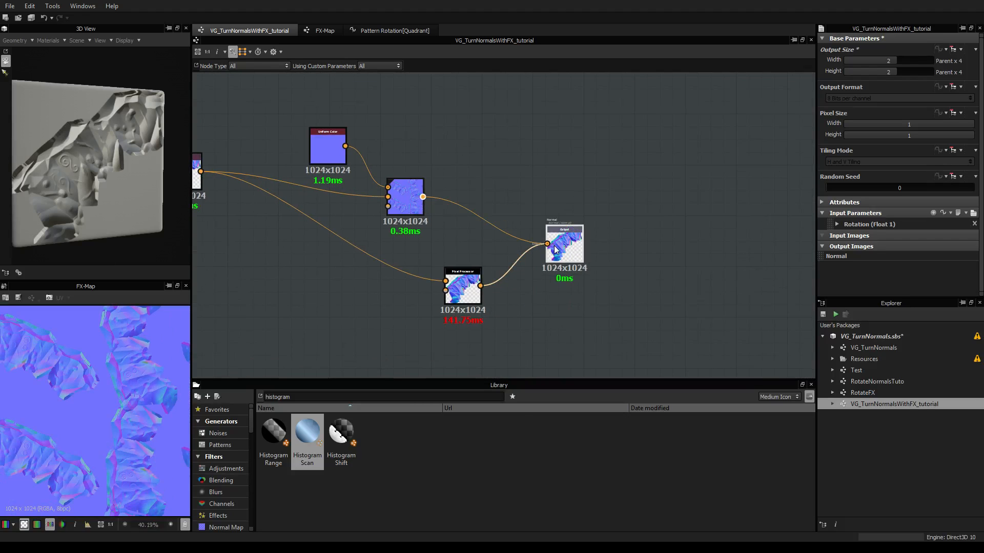
click(556, 250)
mouse_move(123, 177)
mouse_down()
mouse_move(91, 181)
mouse_move(113, 164)
mouse_move(125, 176)
mouse_up()
drag(134, 240, 119, 164)
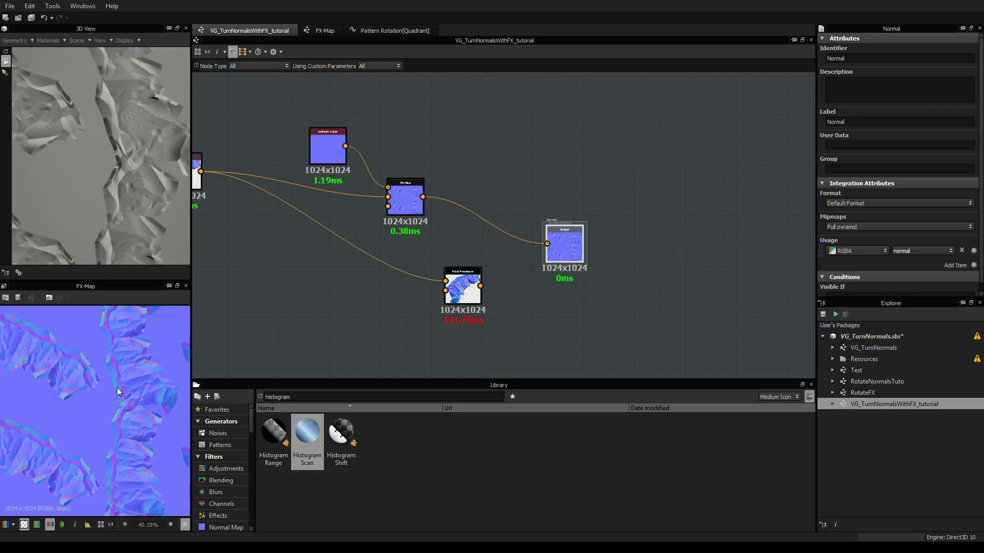
drag(109, 166, 79, 114)
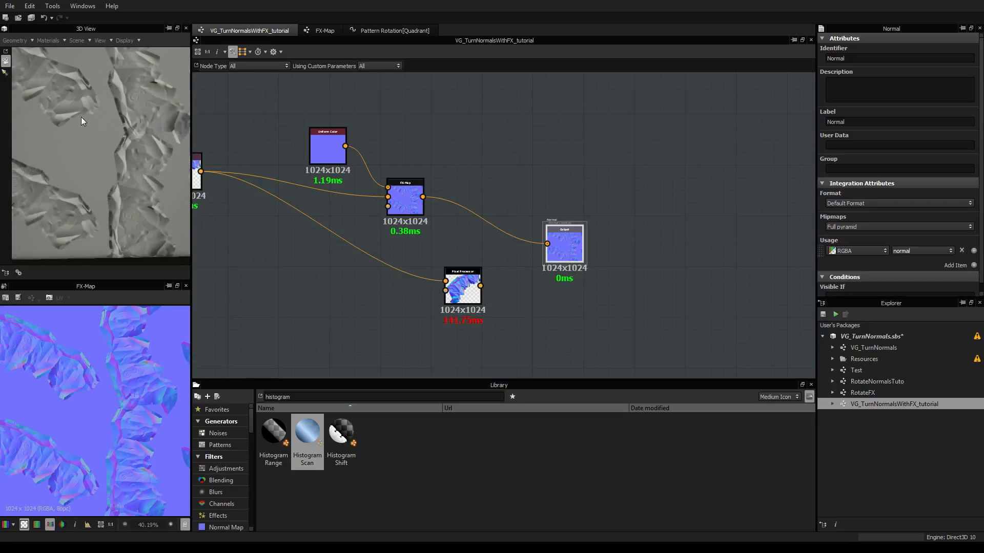
drag(113, 183, 169, 209)
Rearrange the graph by moving the Bitmap node down and shifting the Uniform Color and FX-Map nodes away from the Output
middle_drag(264, 221, 386, 228)
scroll(385, 233, down, 1)
drag(315, 183, 326, 247)
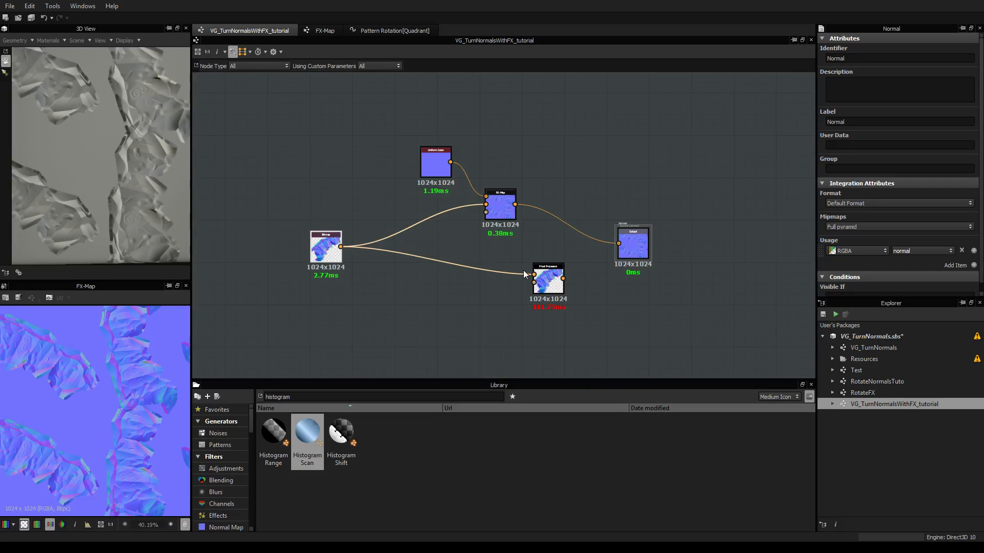
middle_drag(579, 306, 516, 257)
click(373, 115)
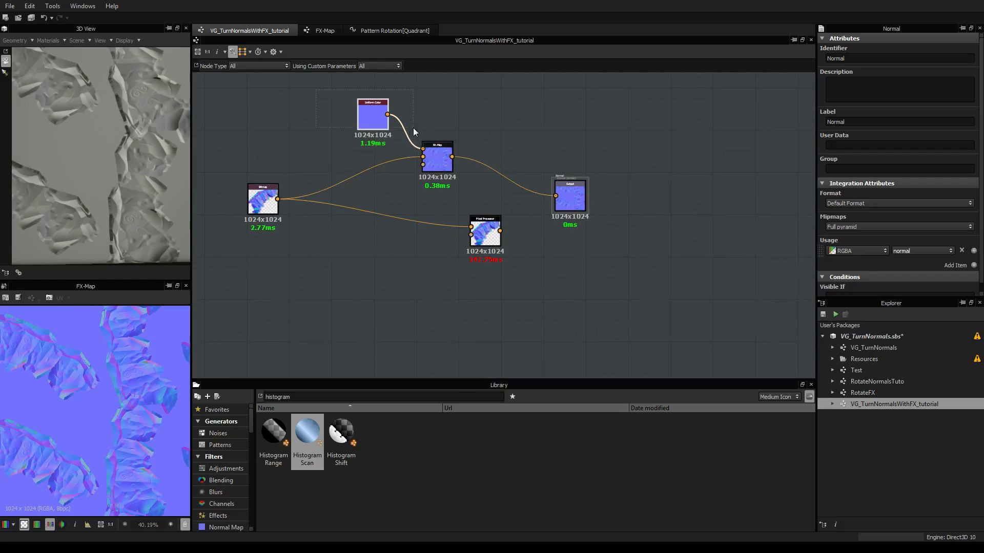
drag(261, 186, 218, 228)
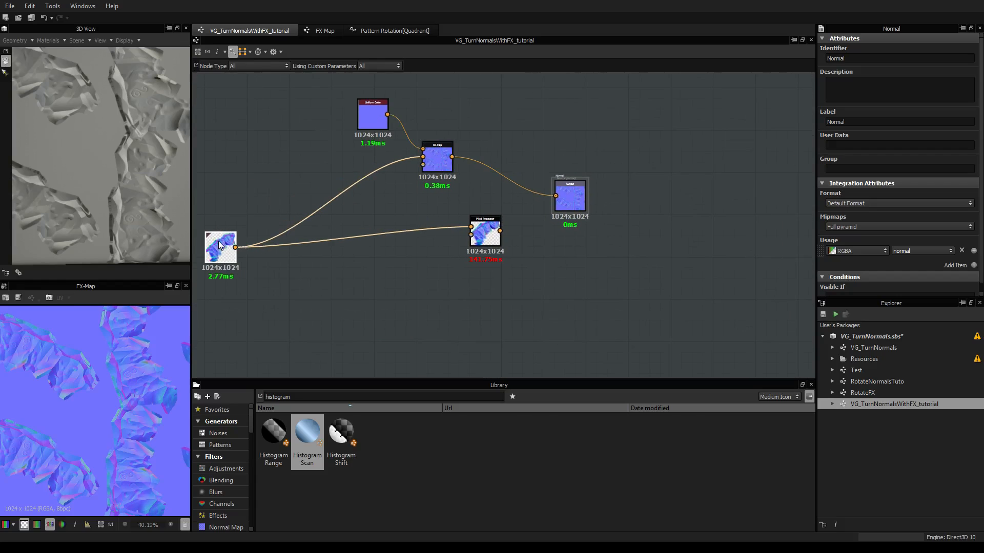
drag(333, 104, 362, 146)
Duplicate the FX-Map node with its input links and place the copy directly beneath the original
scroll(362, 146, up, 3)
scroll(362, 146, down, 3)
click(362, 149)
scroll(360, 120, up, 5)
scroll(360, 124, down, 4)
scroll(400, 134, down, 1)
click(386, 135)
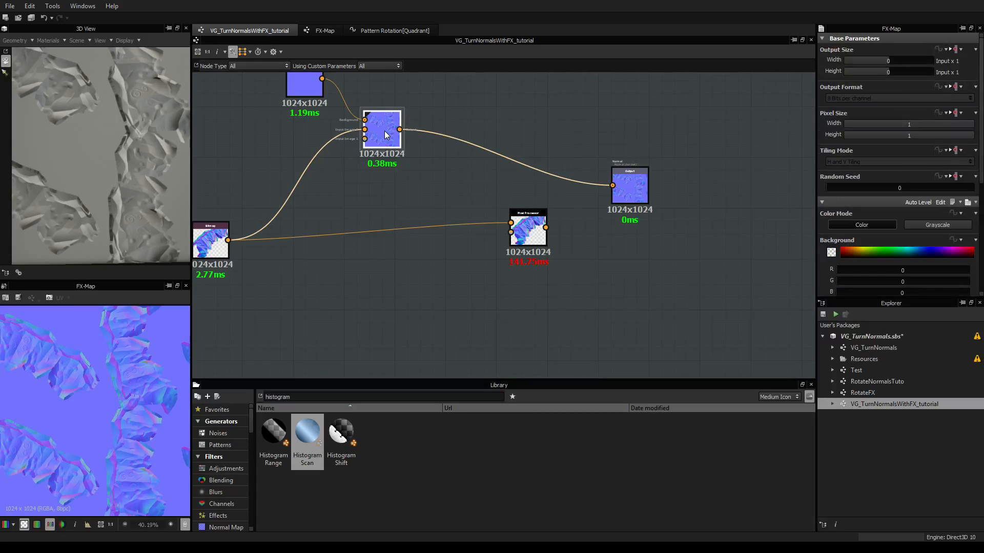
key(ctrl+c)
key(ctrl+v)
drag(502, 229, 388, 191)
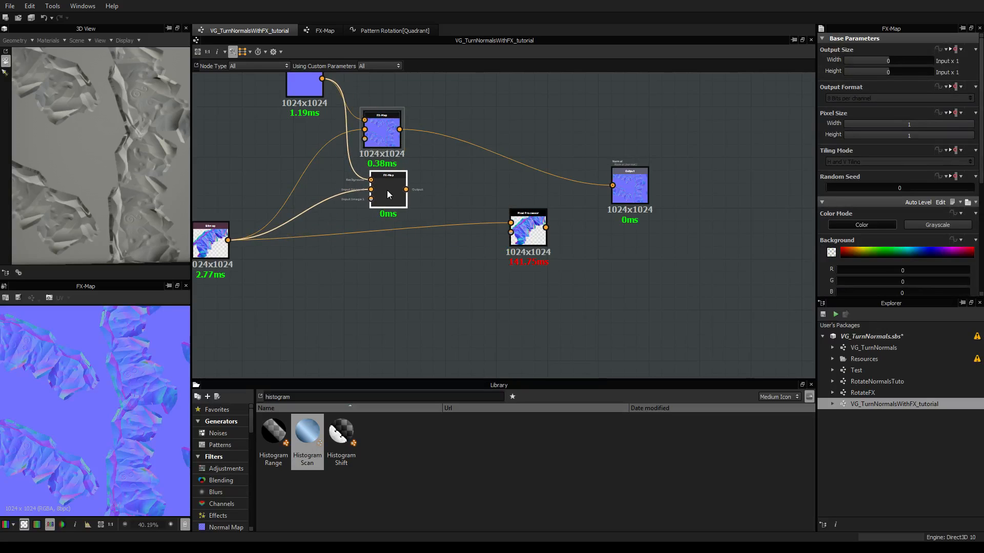
Add a black Uniform Color node and connect it to the Background input of the duplicated FX-Map
scroll(386, 189, up, 4)
scroll(387, 190, down, 3)
click(345, 163)
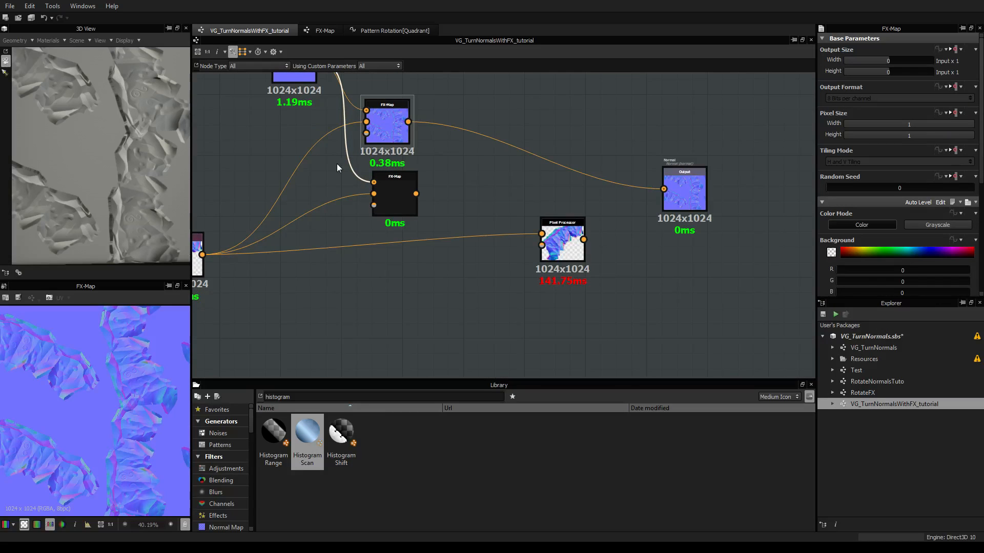
click(258, 127)
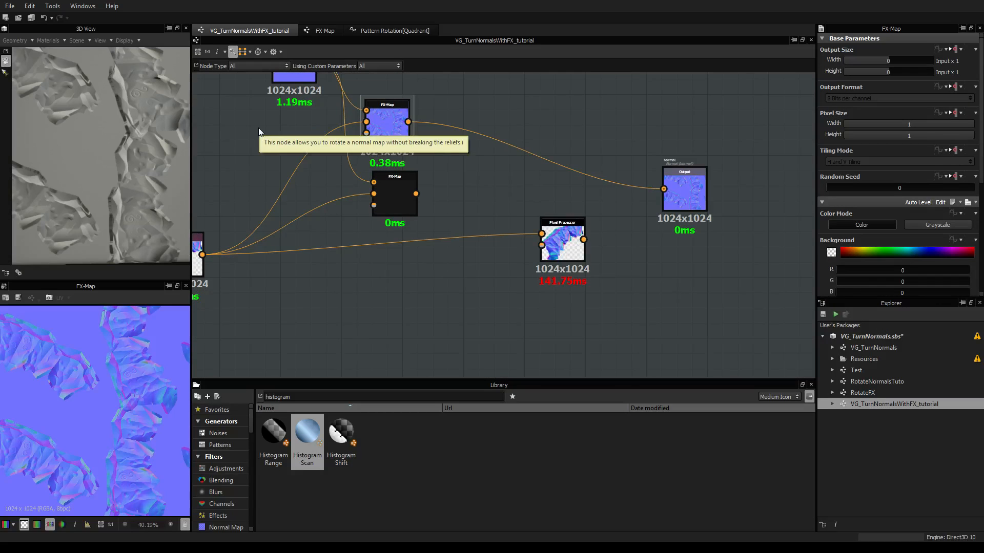
right_click(258, 128)
click(262, 186)
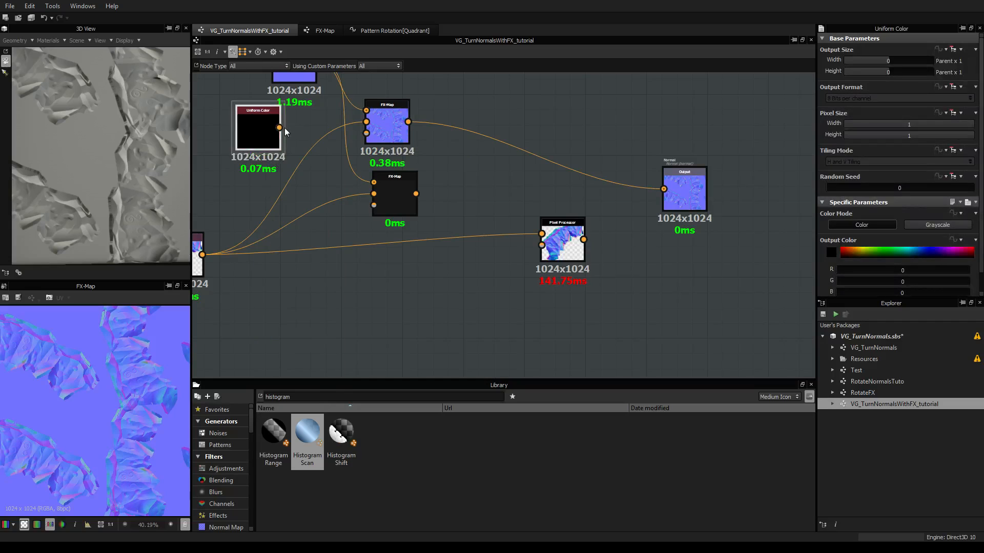
drag(278, 128, 374, 183)
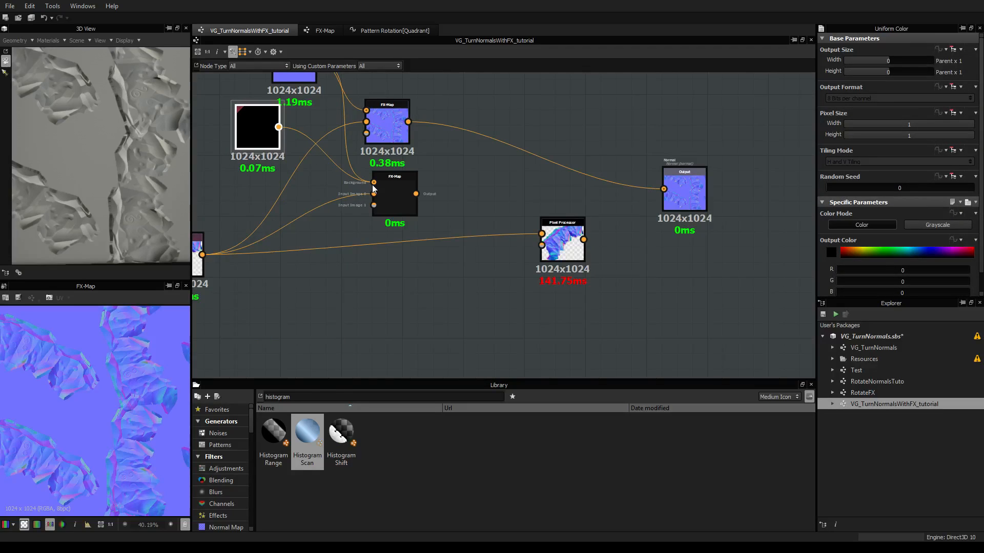
click(375, 191)
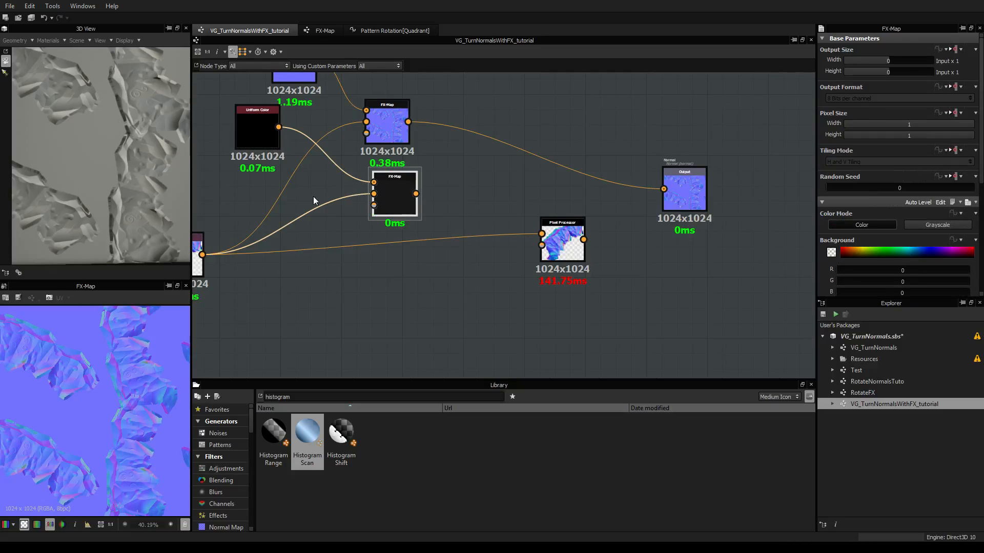
Search the node library for "channel"
middle_drag(313, 195, 346, 176)
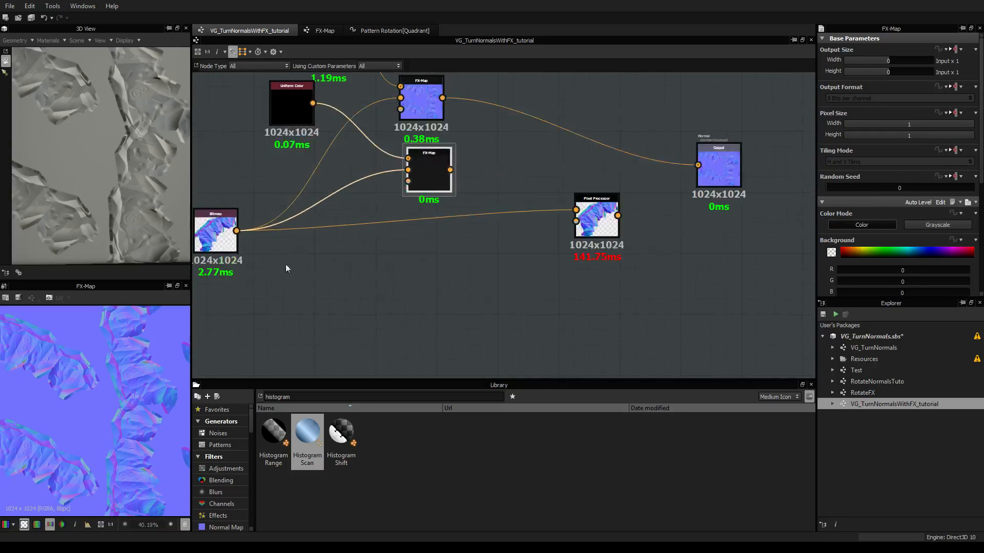
middle_drag(291, 265, 331, 259)
right_click(304, 278)
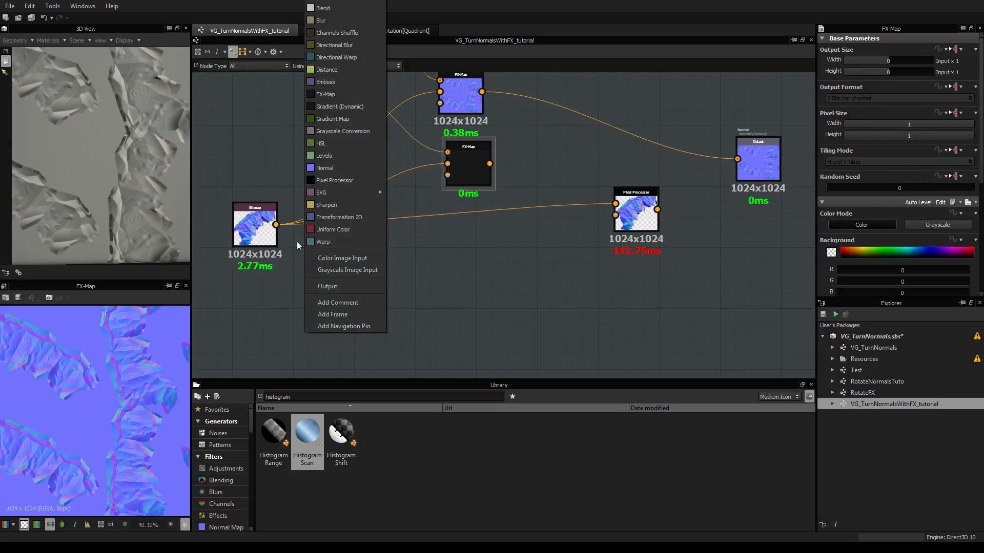
click(287, 289)
double_click(324, 396)
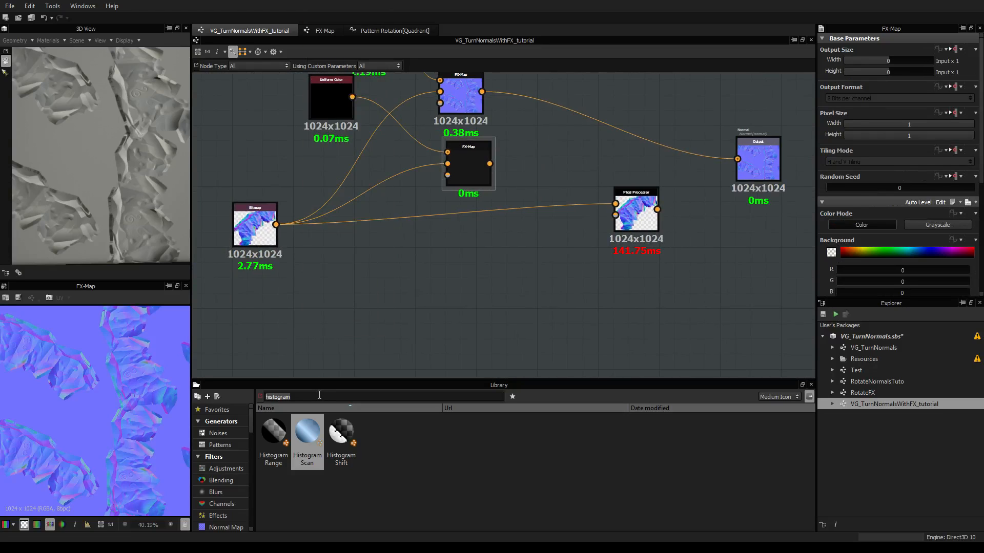
text(channel)
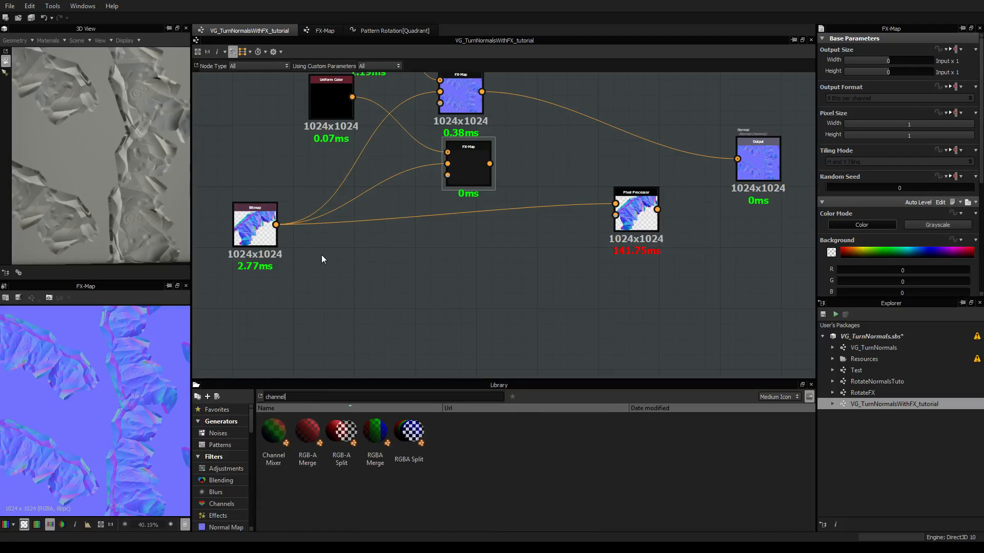
Add a Grayscale Conversion node below the Bitmap node, feed it from the Bitmap output, and preview it
right_click(330, 282)
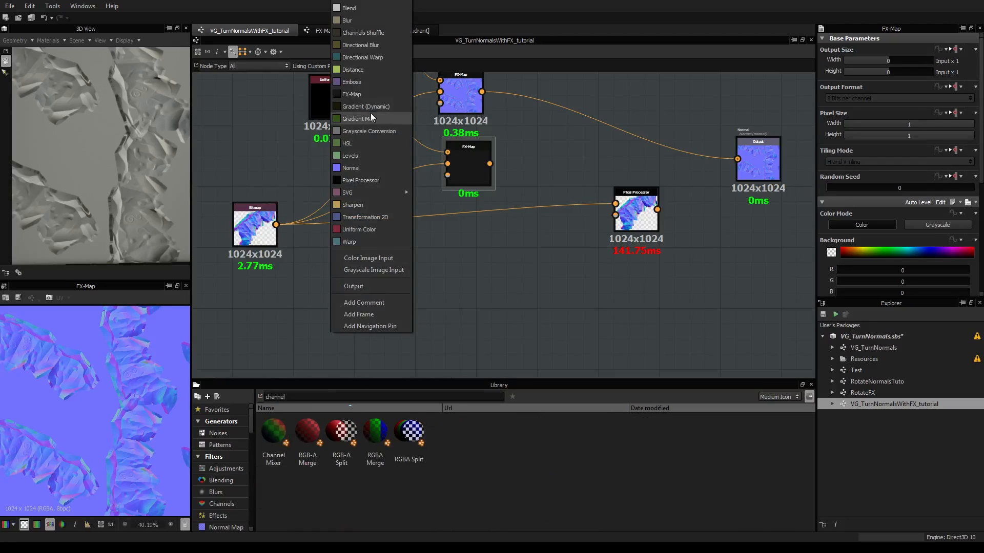
click(367, 131)
drag(276, 224, 338, 286)
double_click(338, 282)
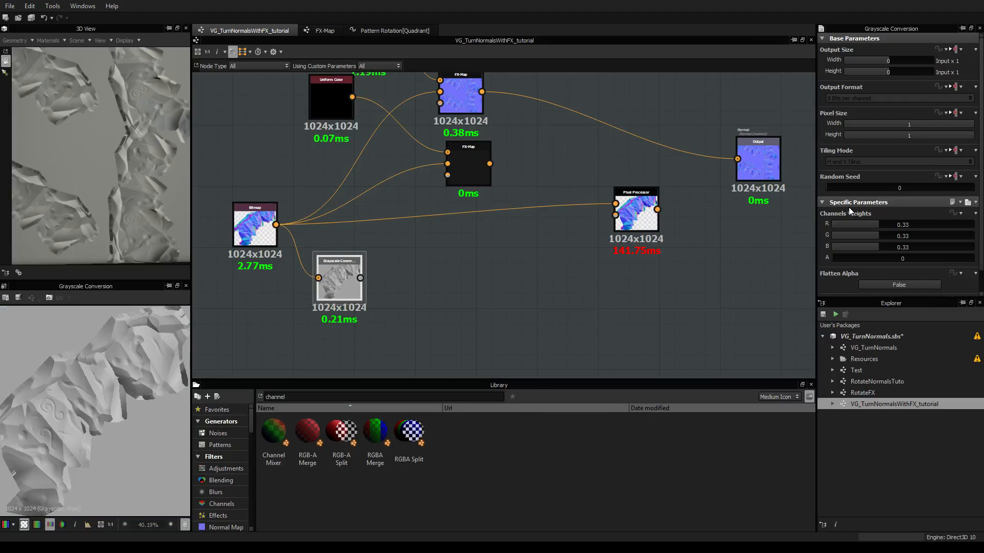
Set the Grayscale Conversion channel weights to 0 for R, G and B and 1 for A
drag(865, 247, 819, 228)
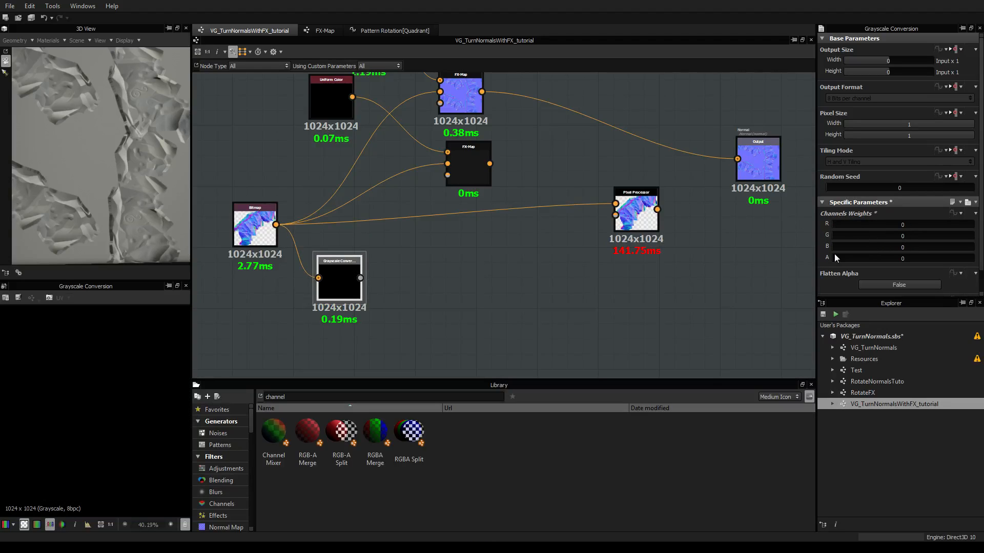
drag(853, 259, 974, 259)
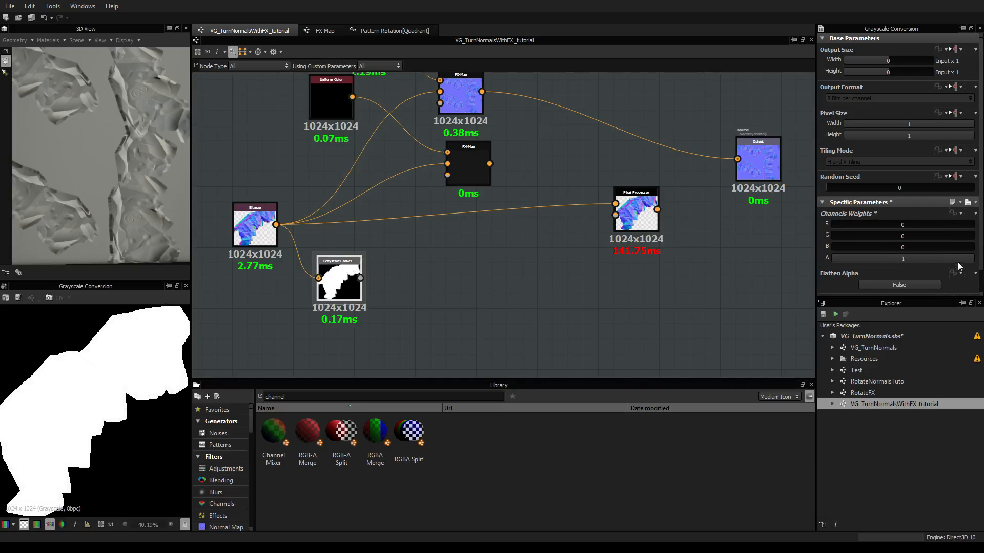
scroll(338, 251, up, 3)
scroll(432, 254, down, 4)
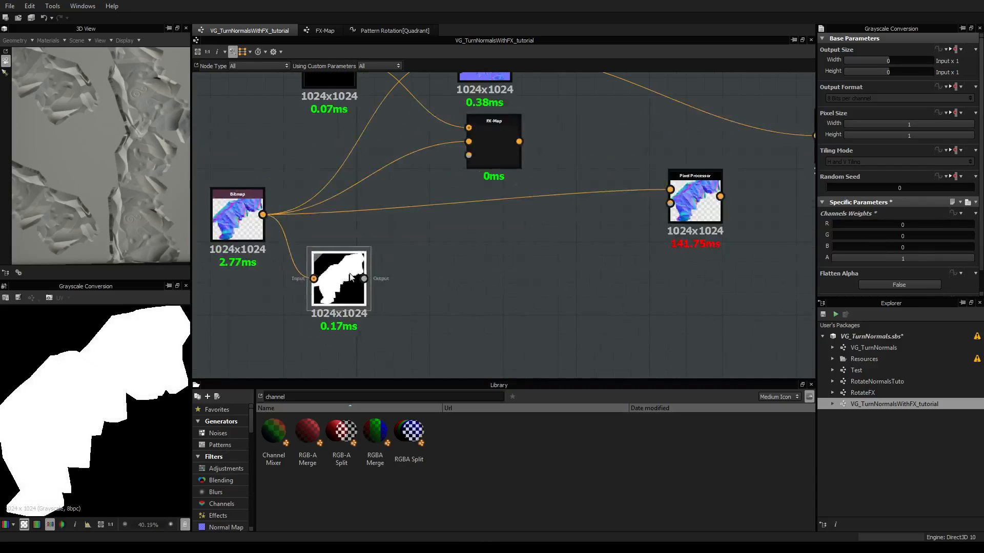
Try feeding the Grayscale Conversion output directly into the lower FX-Map's Input Image 0 and check the FX-Map node
middle_drag(433, 251, 442, 266)
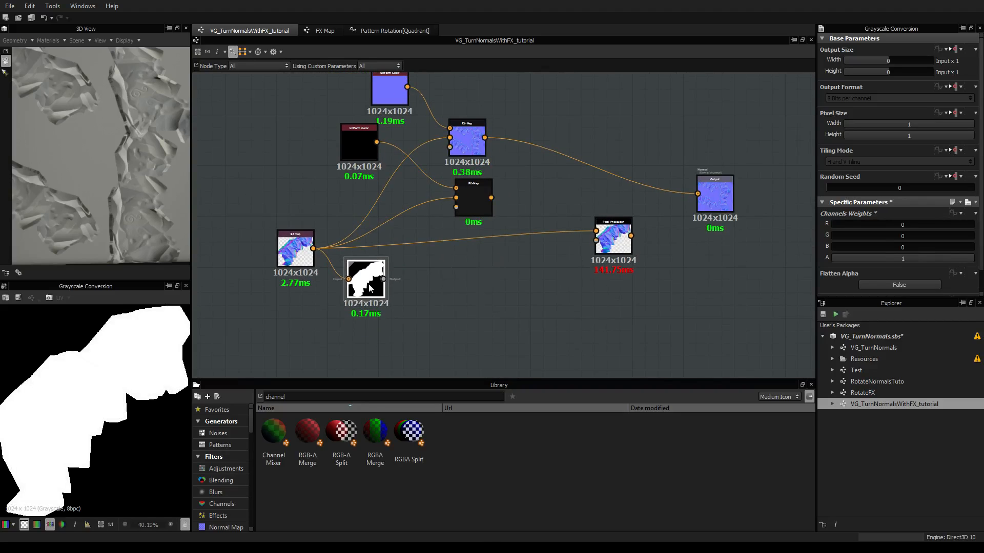
drag(384, 278, 459, 195)
click(472, 199)
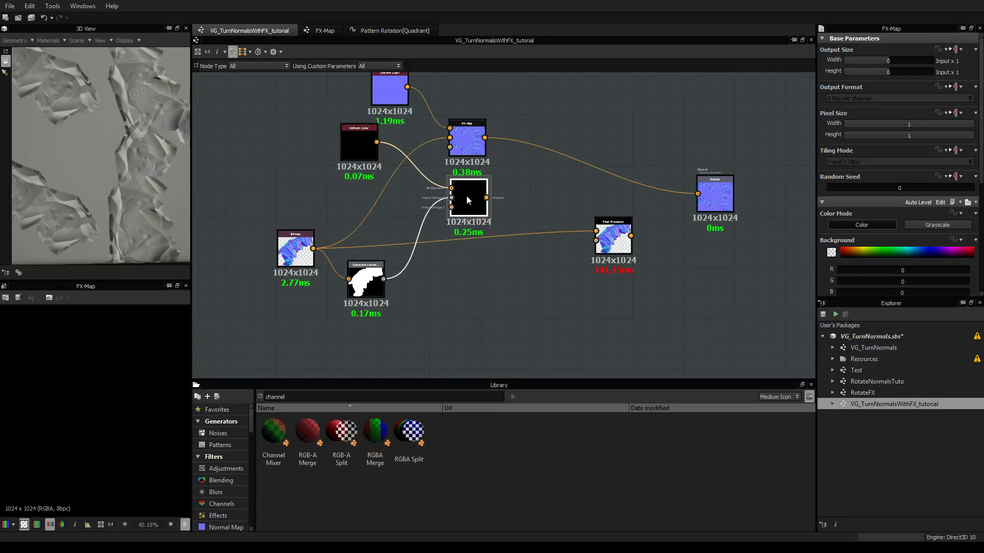
scroll(466, 195, up, 3)
scroll(463, 191, down, 2)
scroll(338, 297, up, 3)
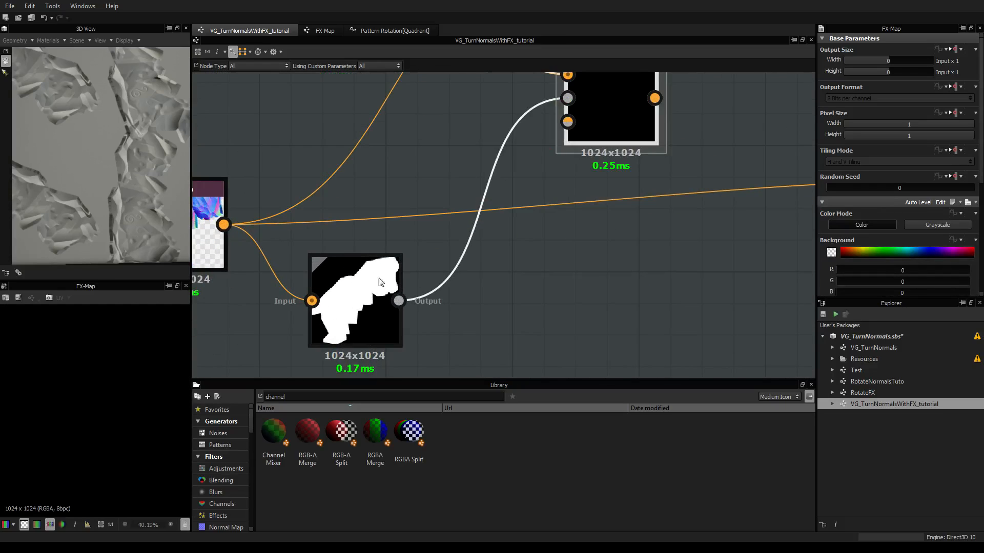
scroll(412, 269, down, 2)
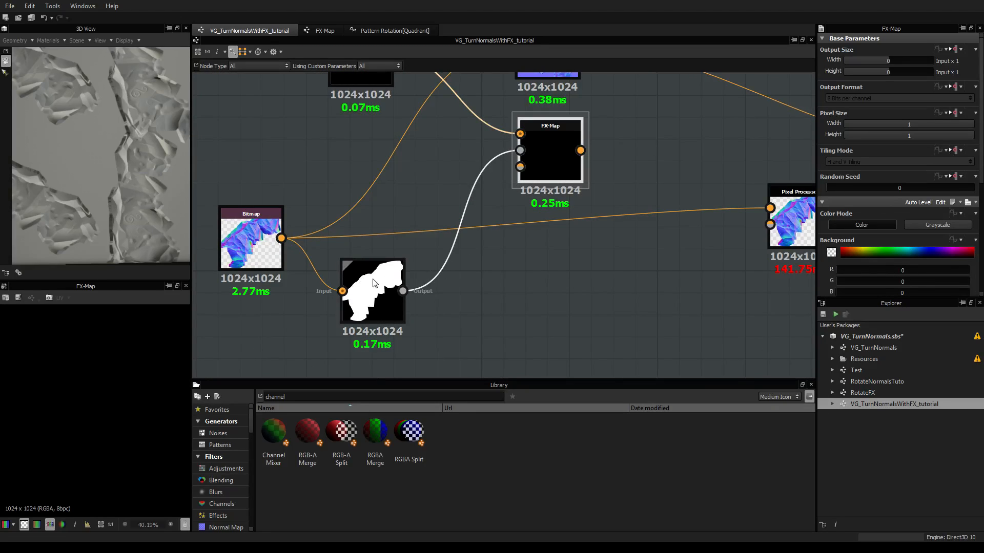
Add a Gradient Map node, move it clear of the lower FX-Map, and delete the automatically inserted grayscale conversion between them
right_click(467, 300)
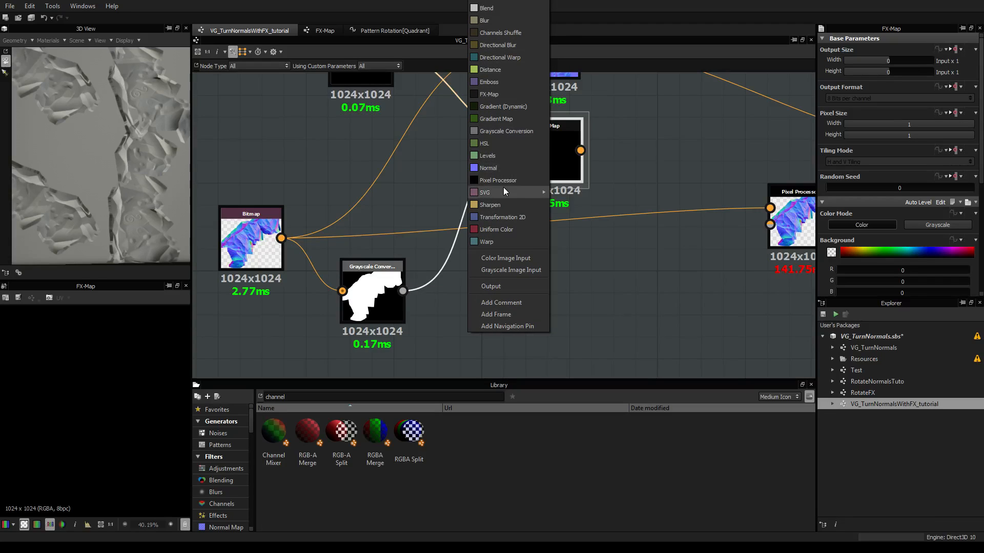
click(505, 121)
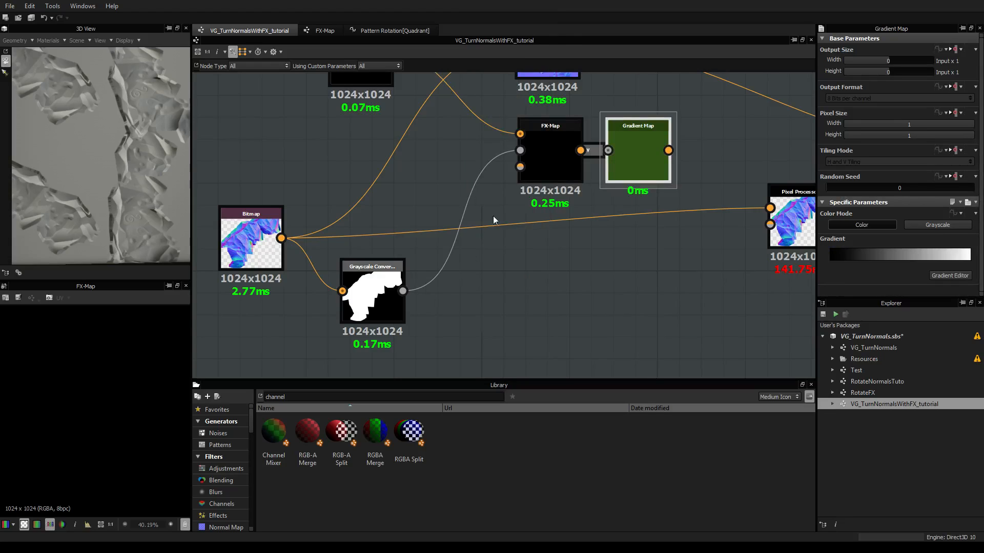
drag(571, 154, 546, 155)
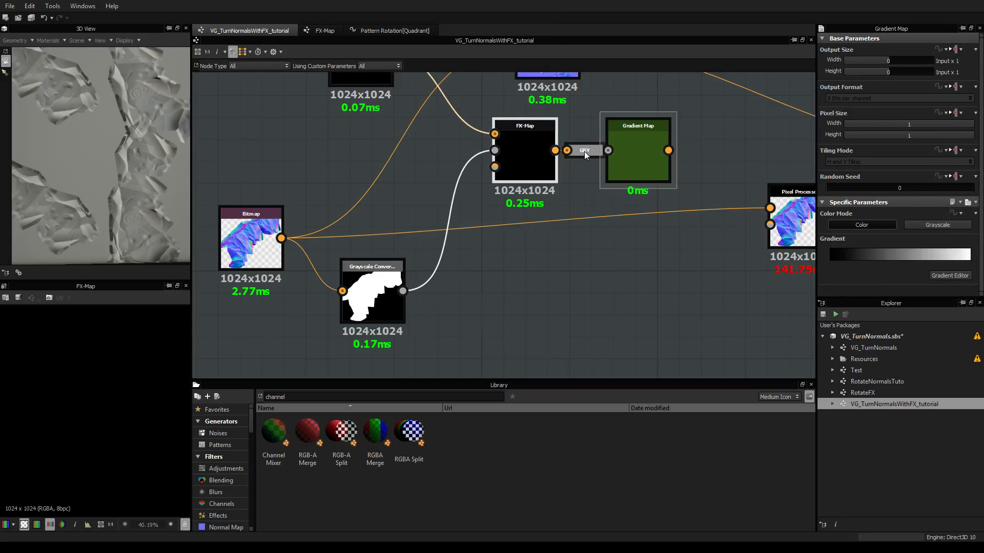
drag(622, 146, 622, 270)
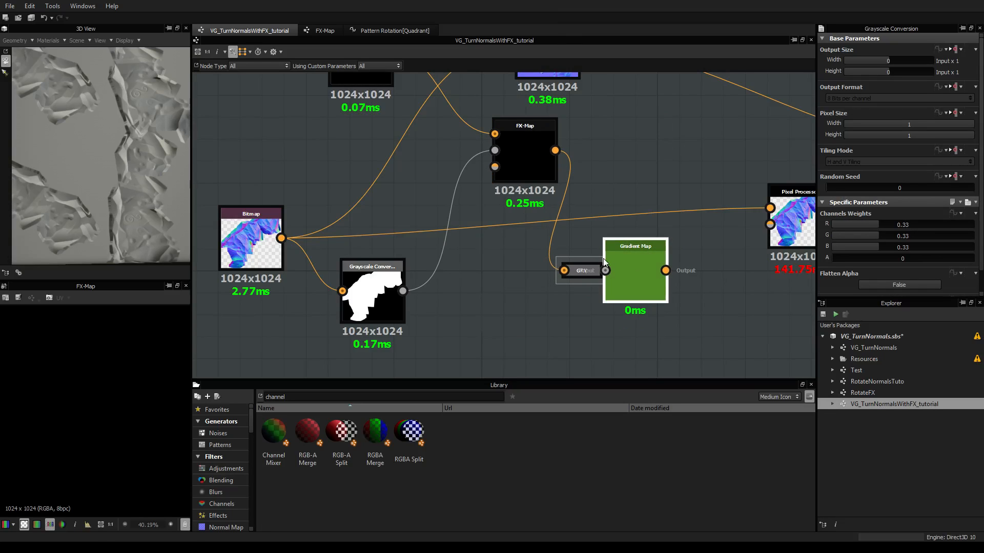
click(574, 260)
key(Delete)
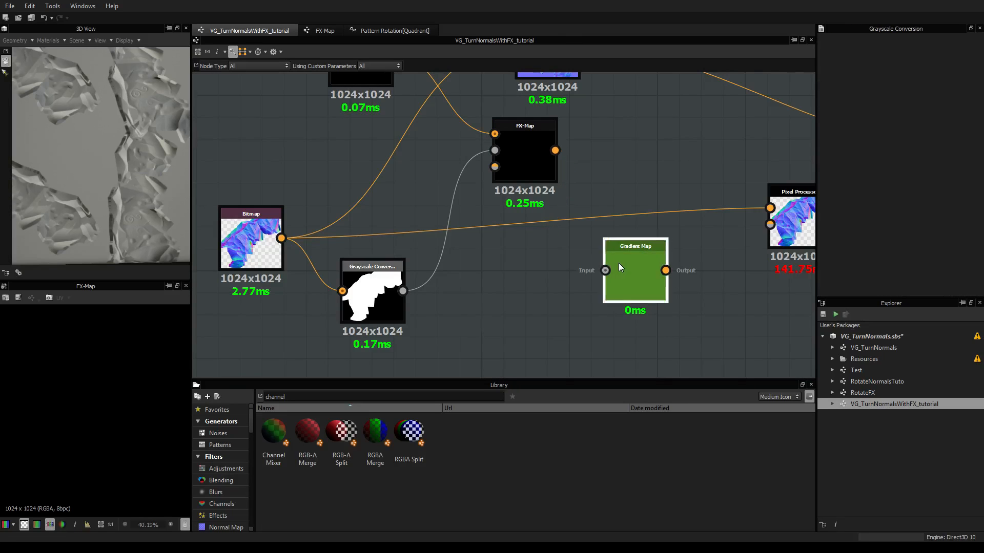
Wire the Gradient Map between the Grayscale Conversion and the lower FX-Map's Input Image 0, and align that FX-Map beneath the original
drag(619, 263, 489, 275)
drag(407, 291, 475, 281)
drag(535, 281, 528, 155)
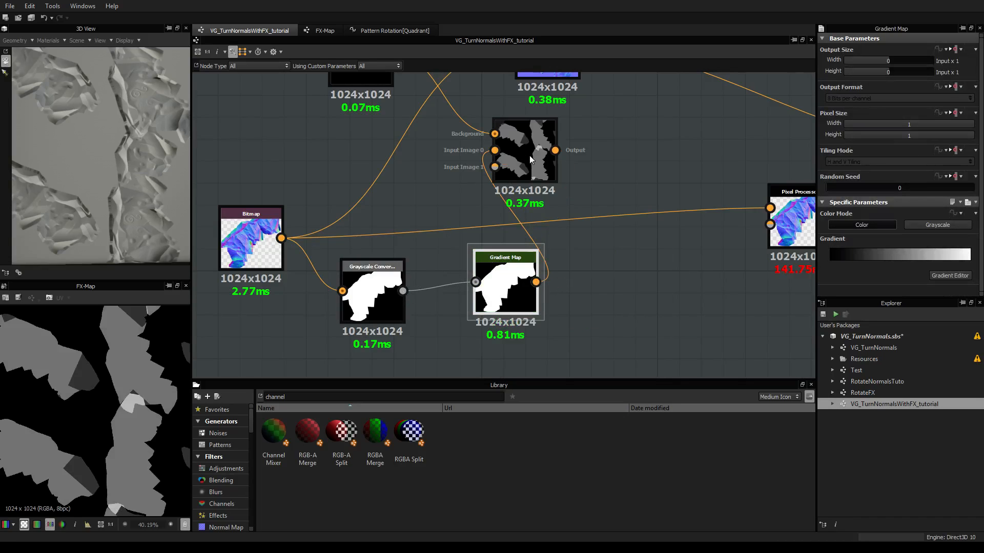
middle_drag(564, 130, 475, 218)
drag(443, 217, 464, 217)
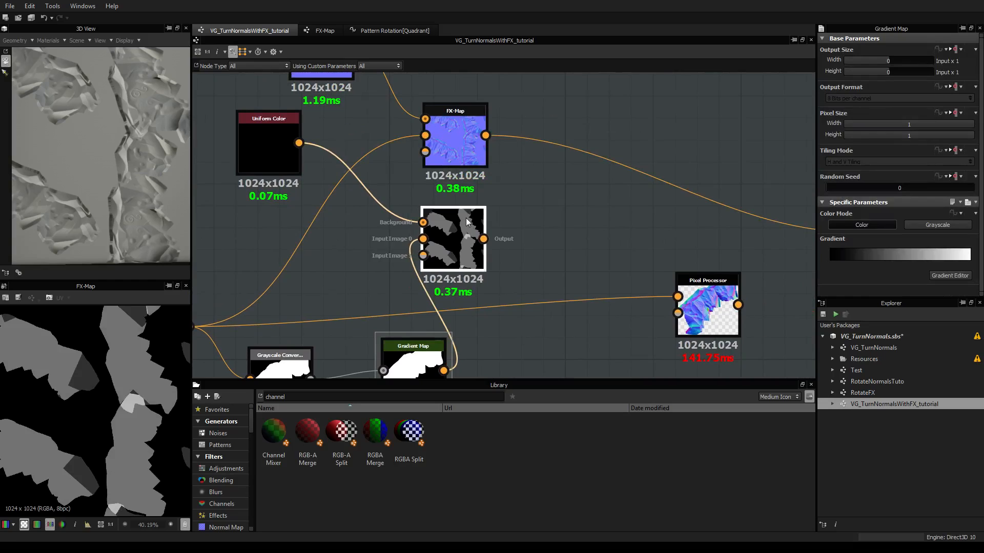
Compare the mask FX-Map and the normal FX-Map outputs in the 2D view
click(110, 524)
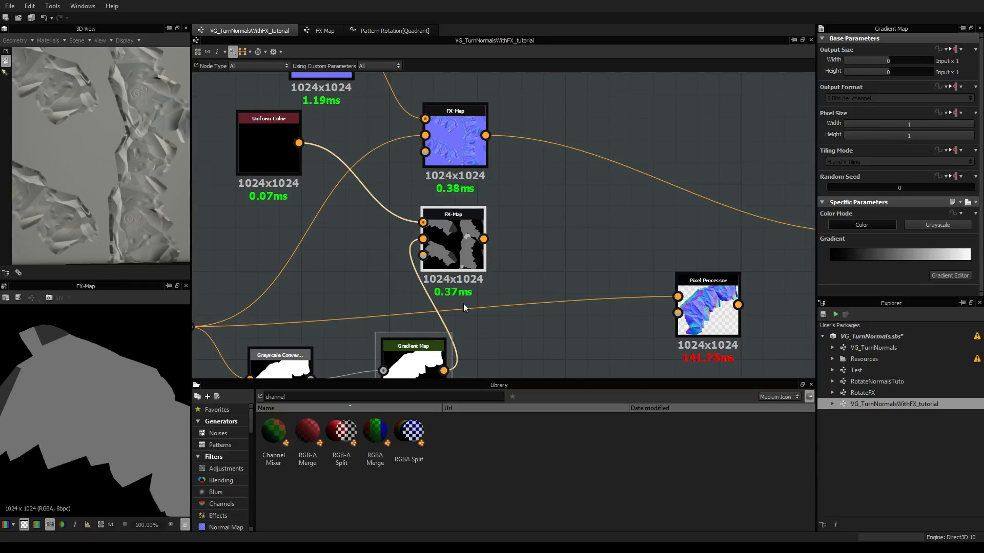
click(101, 525)
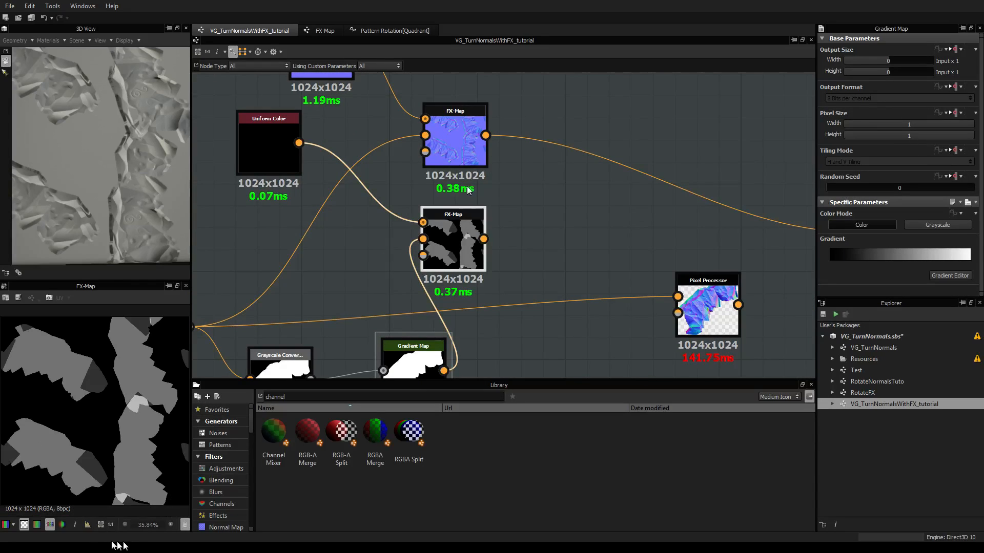
double_click(451, 133)
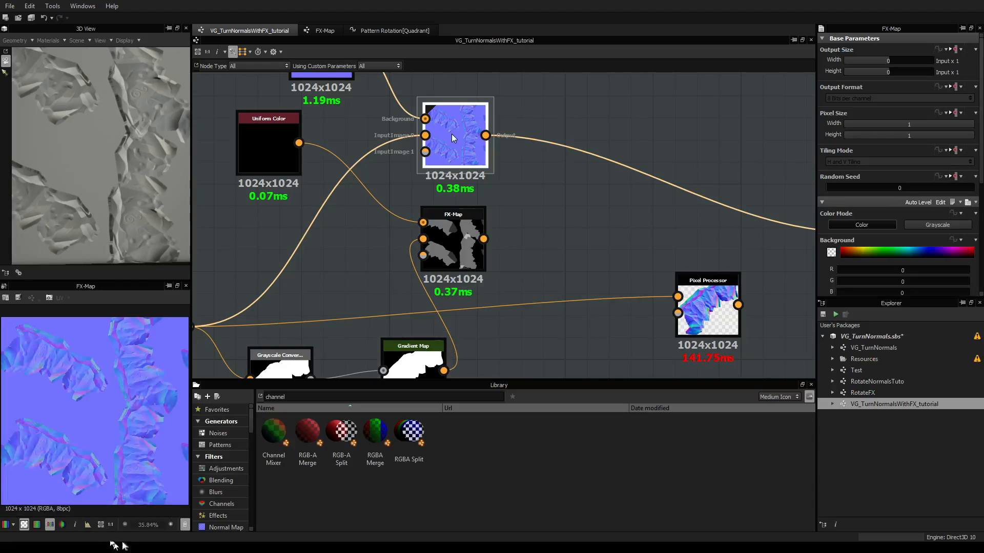
double_click(453, 244)
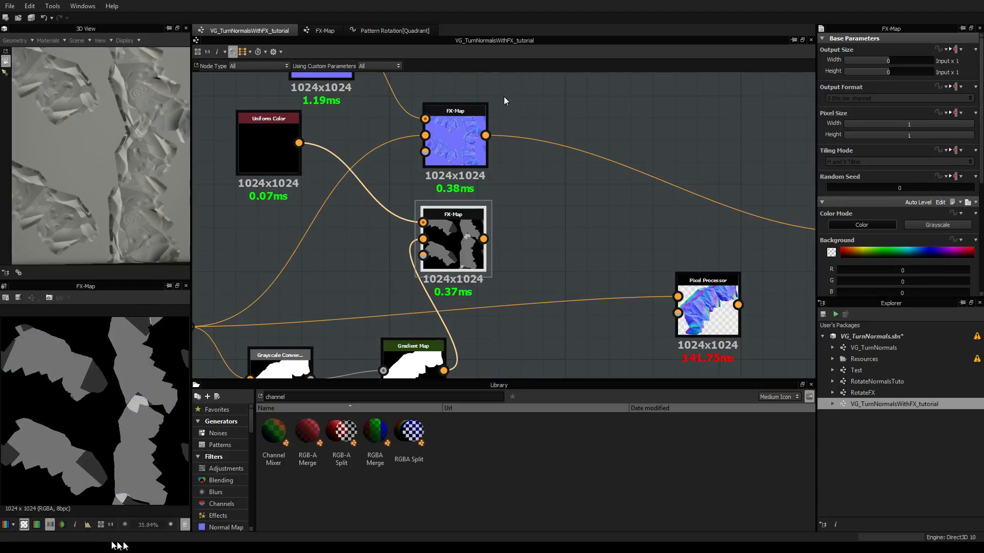
Try removing the blue Uniform Color link from the upper FX-Map's Background input, and undo the removal
scroll(100, 365, down, 3)
scroll(100, 367, up, 2)
middle_drag(392, 219, 407, 247)
drag(417, 137, 389, 159)
key(Delete)
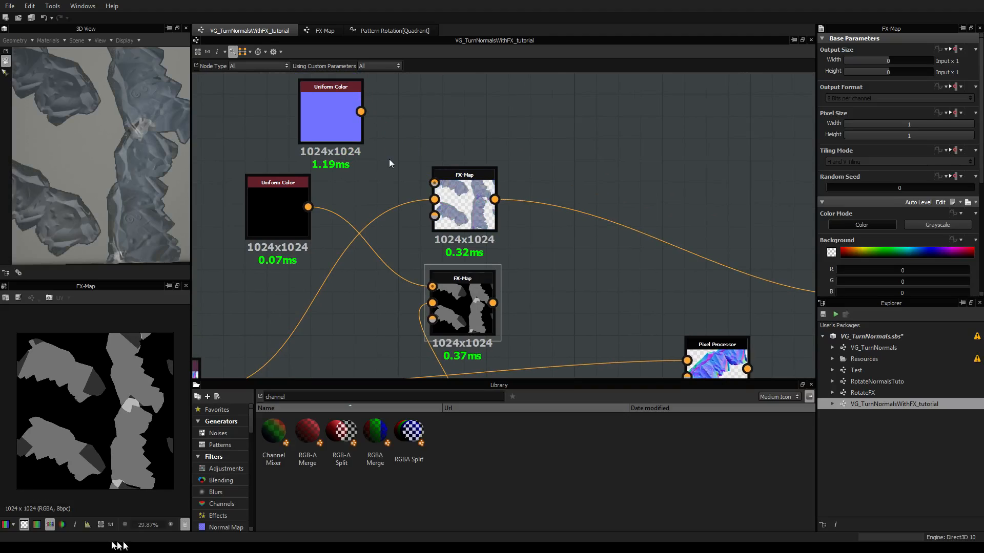
key(ctrl+z)
Disconnect the black Uniform Color from the lower FX-Map's Background input
drag(401, 260, 374, 293)
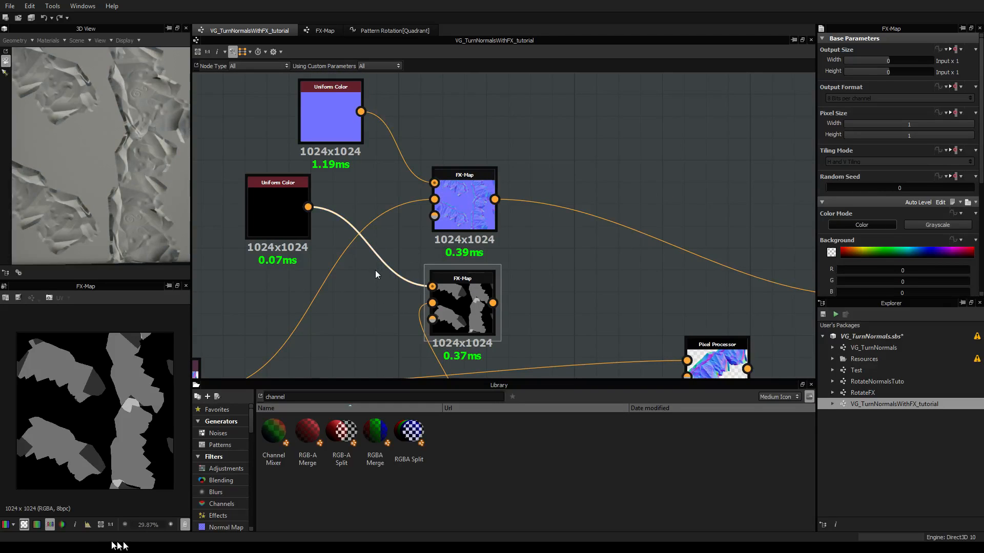
key(Delete)
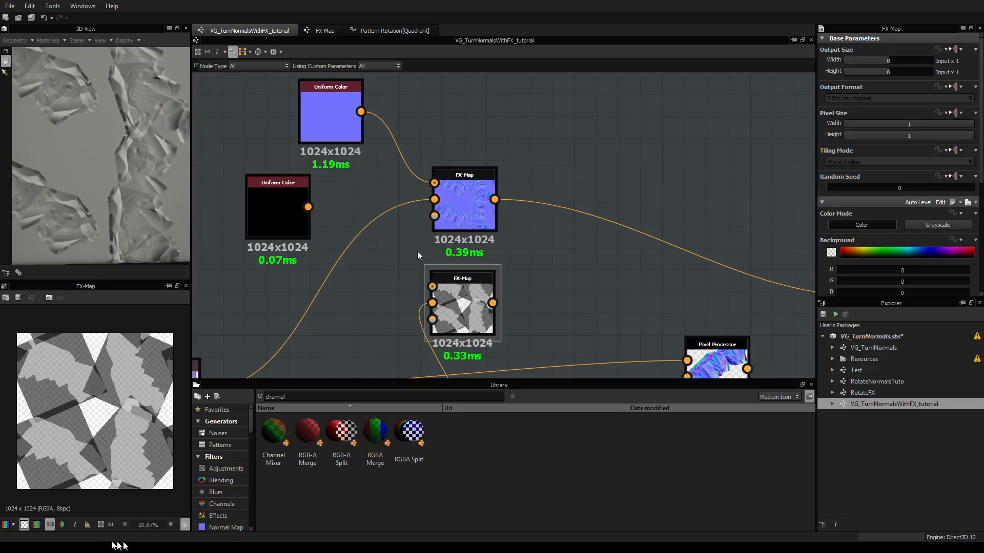
drag(307, 207, 351, 243)
Rearrange the Grayscale Conversion and Gradient Map nodes so they sit close together in a row beside the Bitmap
middle_drag(362, 330, 455, 208)
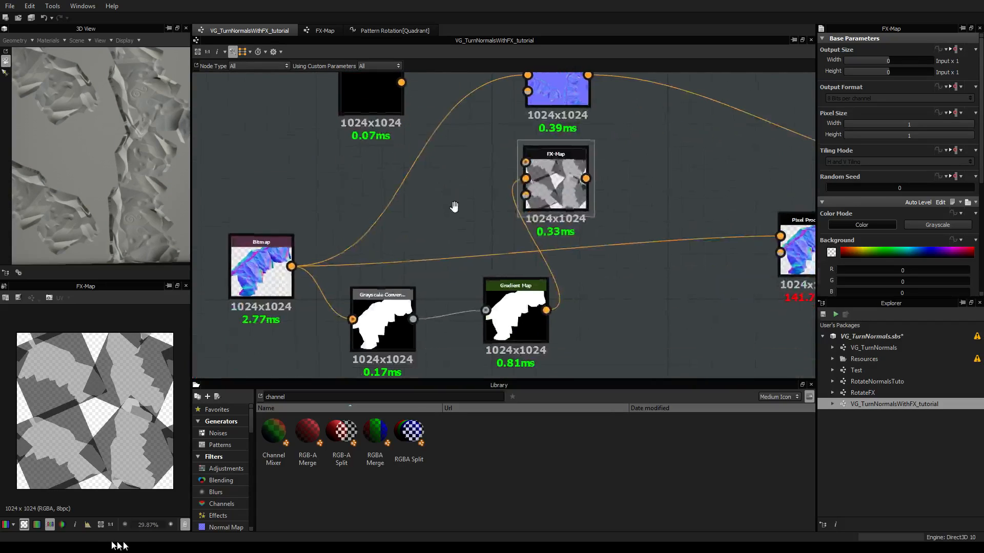
middle_drag(519, 291, 435, 319)
scroll(451, 285, down, 3)
scroll(450, 293, up, 3)
scroll(453, 278, down, 1)
scroll(453, 277, down, 1)
mouse_move(437, 340)
mouse_down()
mouse_move(419, 332)
mouse_move(427, 336)
mouse_up()
mouse_move(339, 334)
mouse_down()
mouse_move(316, 327)
mouse_move(331, 342)
mouse_move(335, 326)
mouse_up()
drag(424, 332, 400, 331)
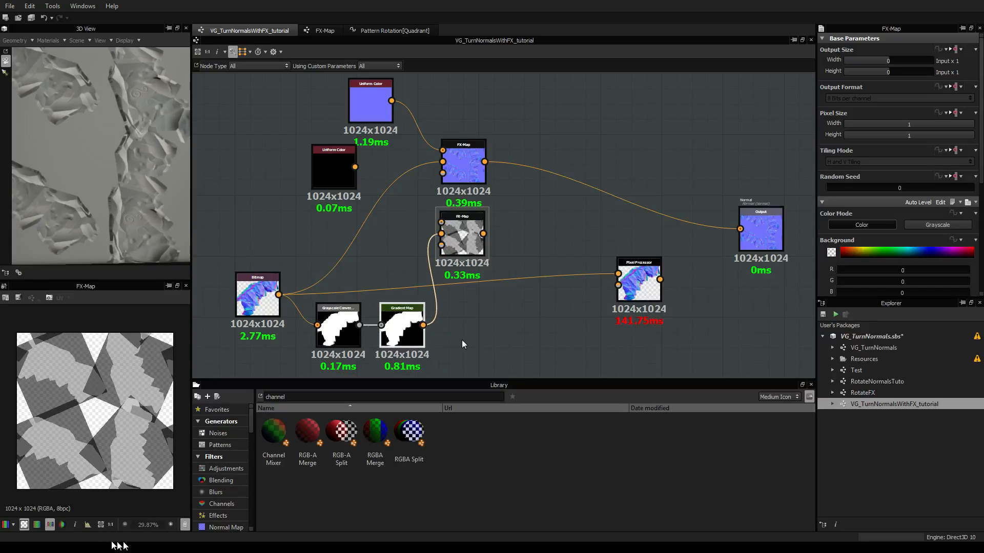
Add an RGB-A Merge node from the library to the graph, next to the Gradient Map
right_click(462, 339)
click(432, 459)
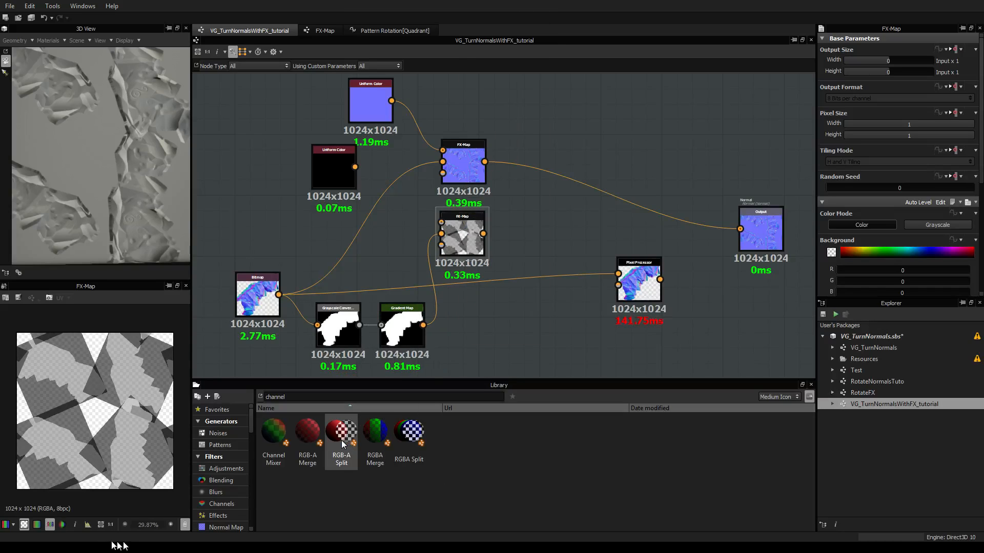
drag(318, 442, 490, 336)
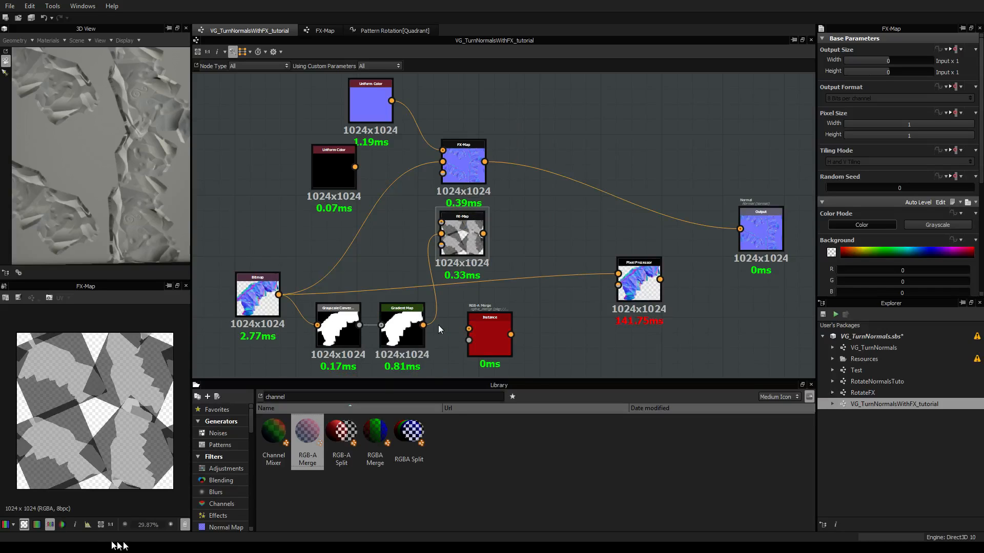
Route the Gradient Map color and Grayscale Conversion alpha through RGB-A Merge into the lower FX-Map, and reconnect its black Uniform Color background
drag(422, 325, 469, 328)
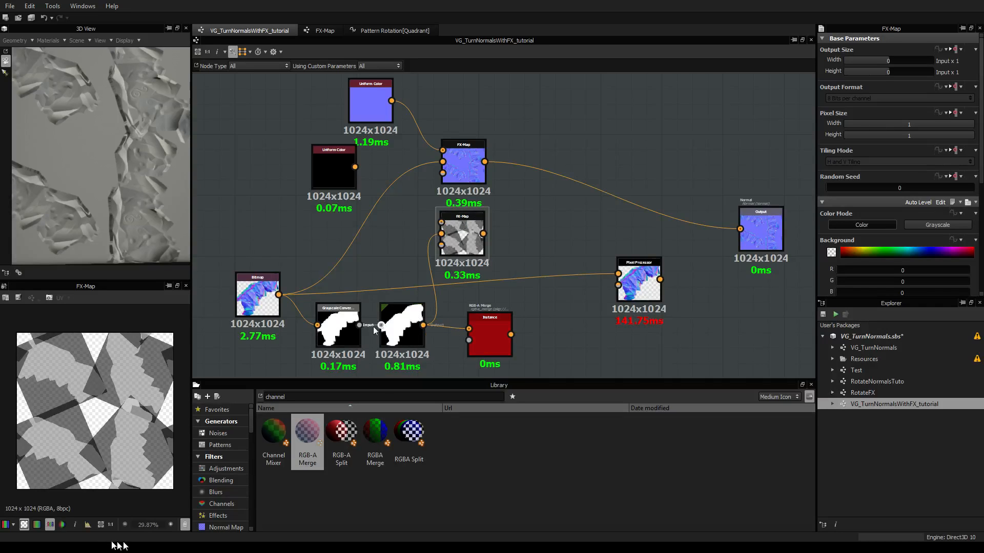
drag(359, 325, 442, 244)
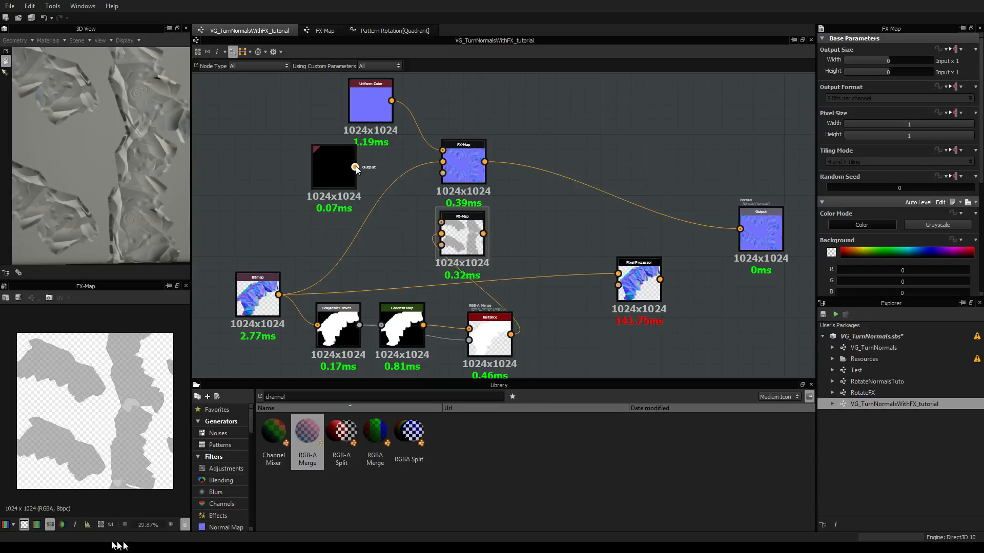
drag(396, 193, 436, 224)
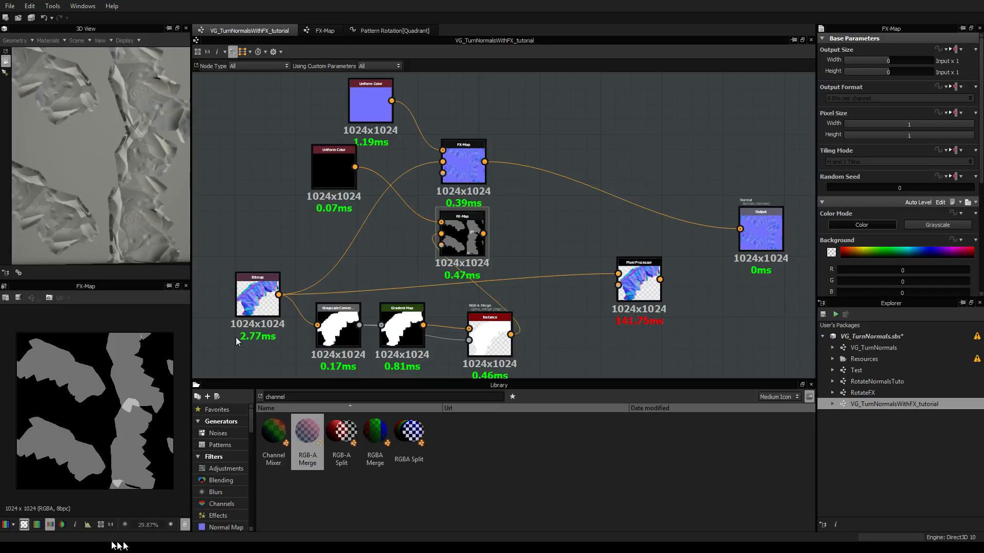
Shift the Bitmap, Grayscale Conversion and Gradient Map nodes away from the RGB-A Merge node to make room between them
scroll(128, 400, up, 3)
scroll(128, 401, down, 3)
middle_drag(326, 308, 390, 238)
drag(320, 225, 250, 211)
drag(405, 265, 340, 265)
drag(465, 256, 403, 257)
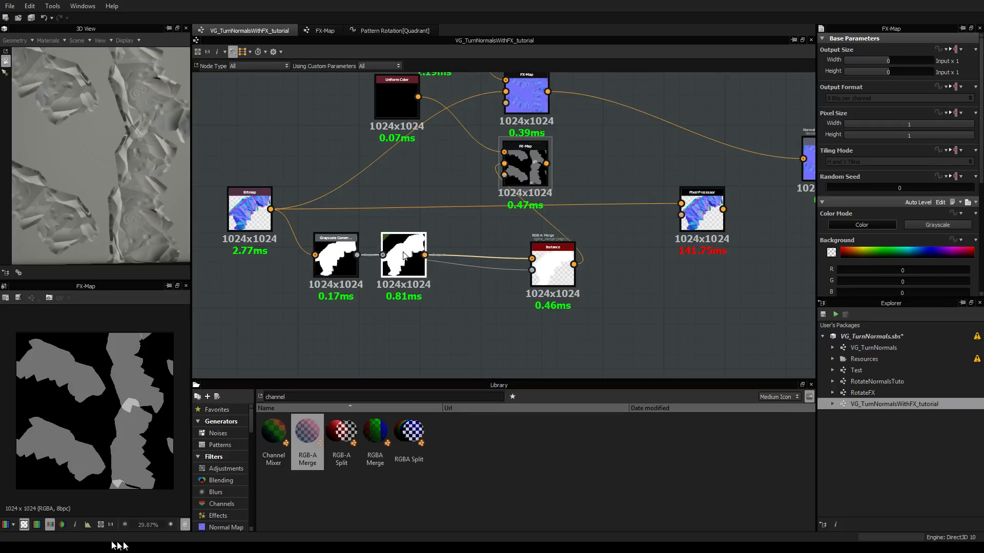
Move the RGB-A Merge node close beside the Gradient Map node
scroll(403, 253, up, 3)
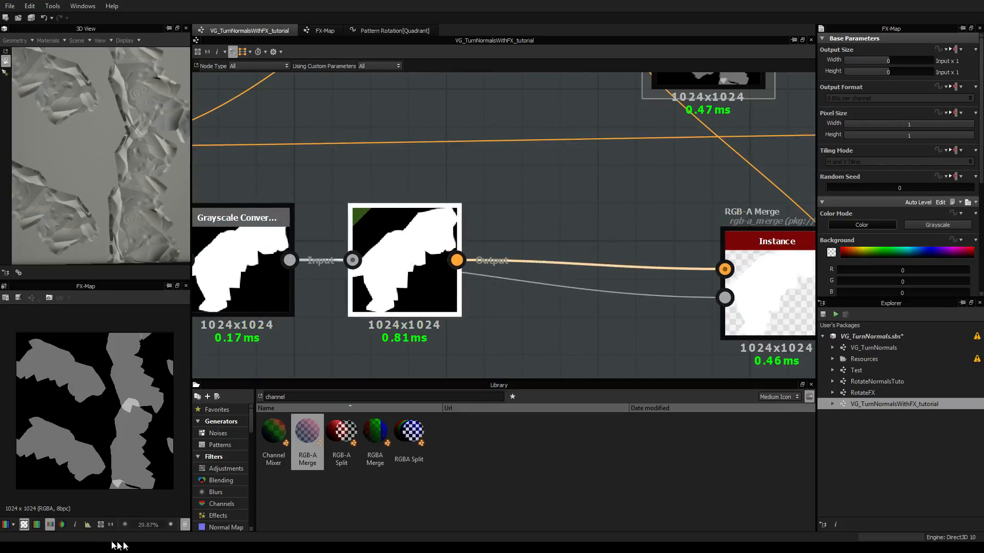
drag(754, 286, 556, 263)
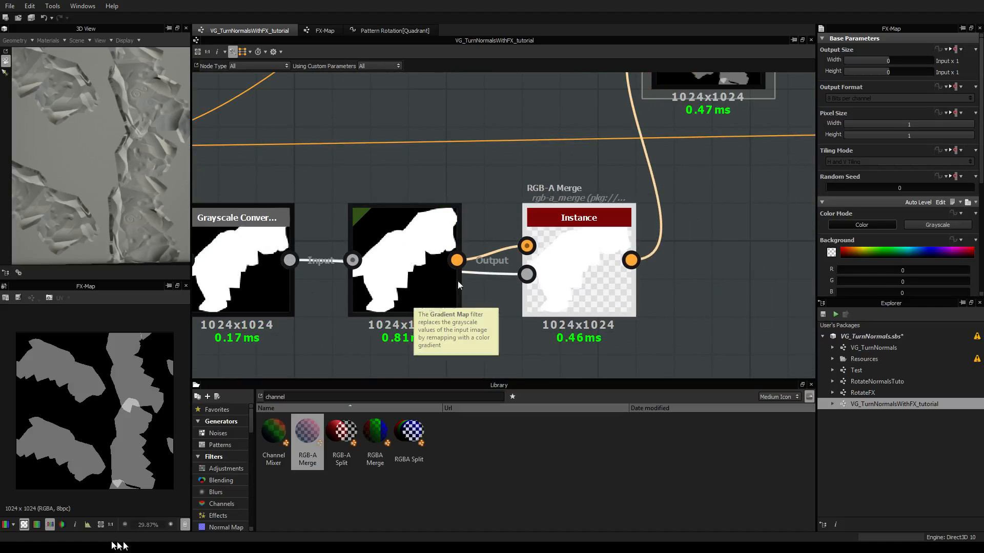
scroll(608, 274, down, 3)
middle_drag(632, 263, 502, 269)
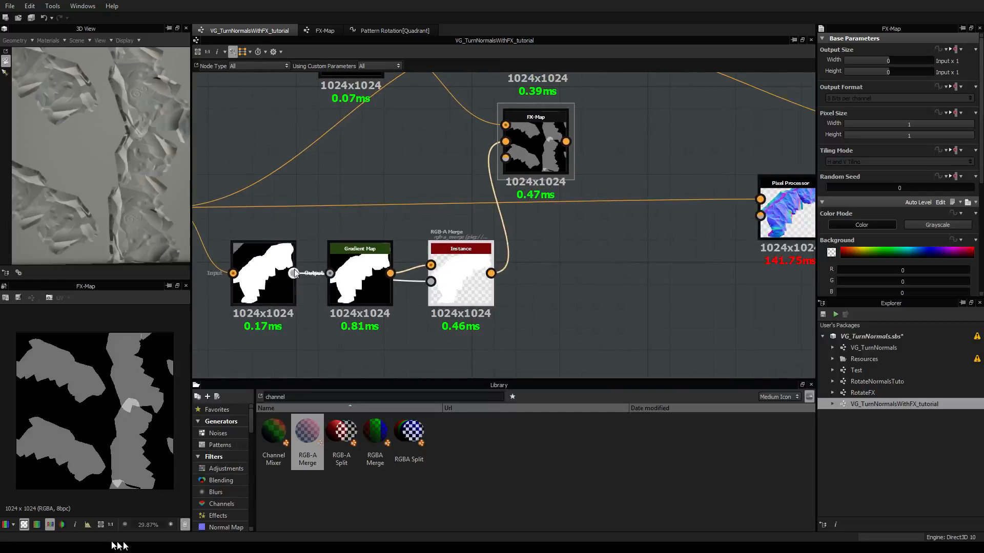
Inside the lower FX-Map, set the bottom Quadrant's Input Image Alpha to Straight
scroll(361, 271, up, 4)
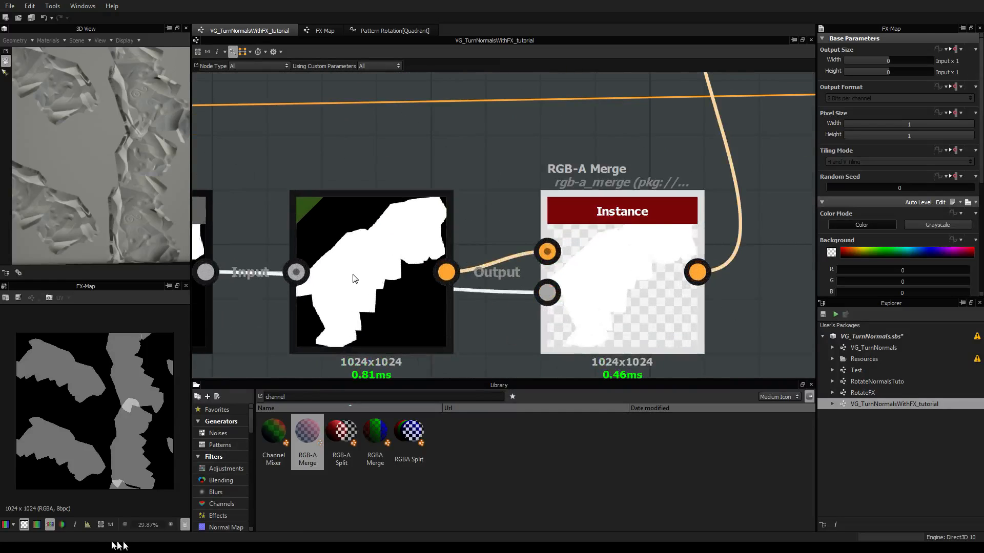
scroll(361, 272, down, 3)
scroll(251, 270, up, 4)
scroll(271, 273, down, 2)
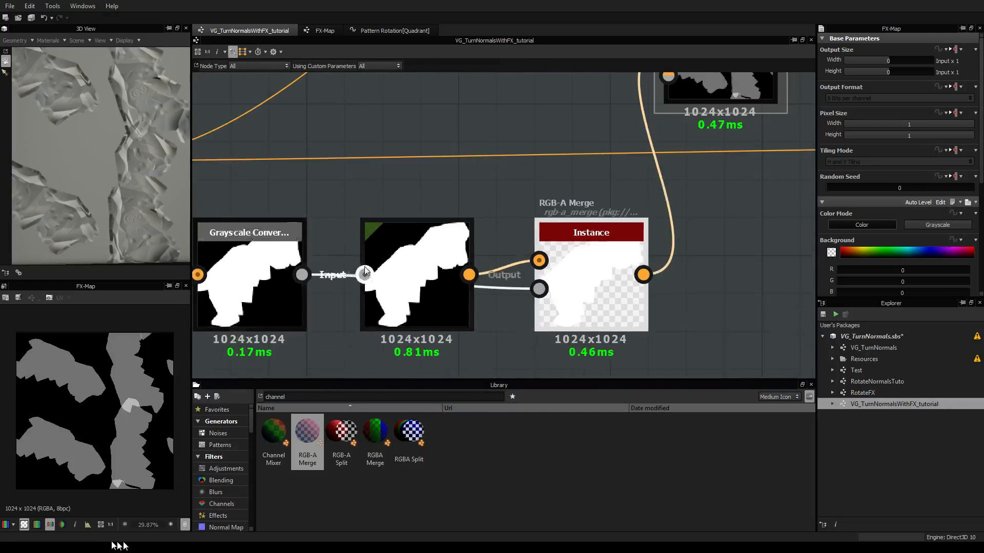
scroll(349, 273, down, 2)
middle_drag(679, 228, 578, 262)
middle_drag(544, 211, 494, 284)
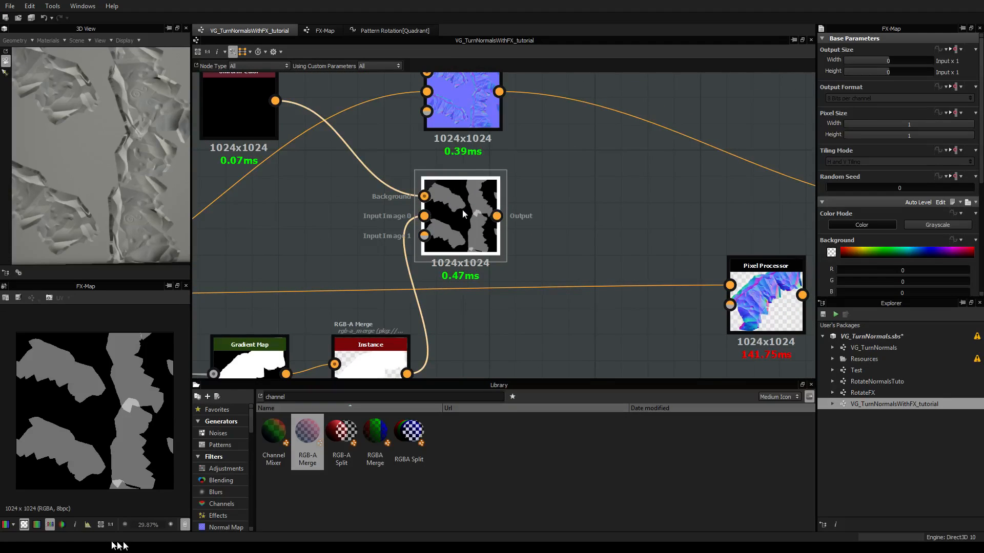
double_click(464, 210)
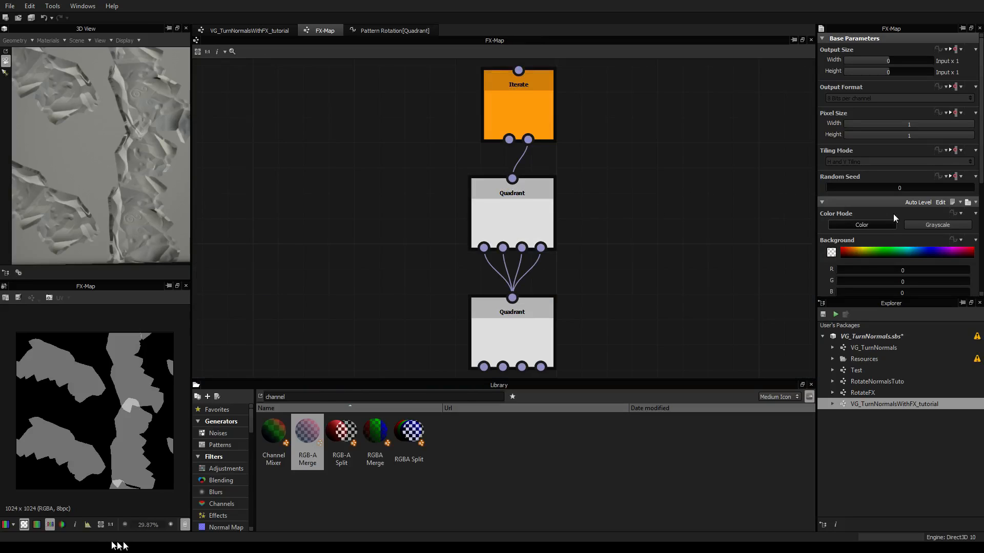
click(547, 340)
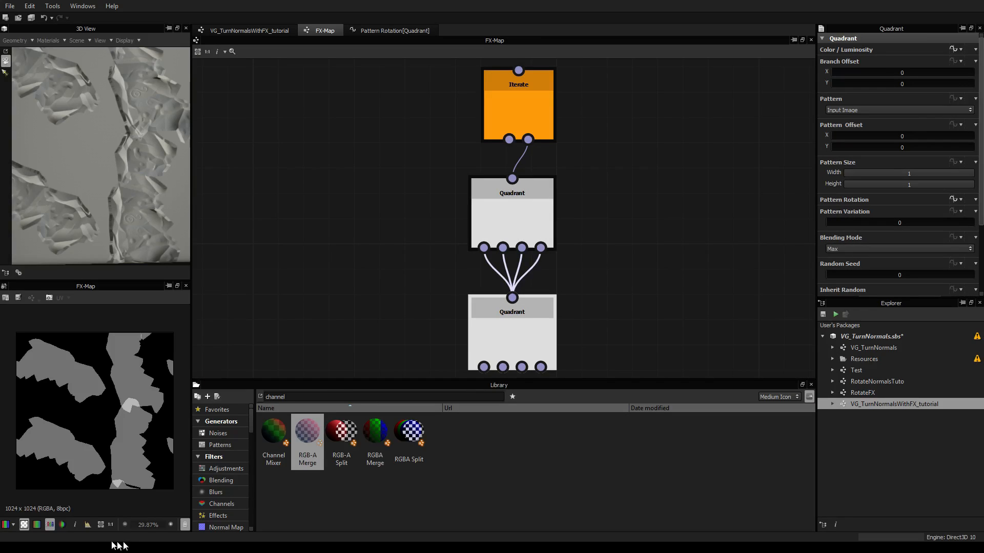
scroll(899, 164, down, 3)
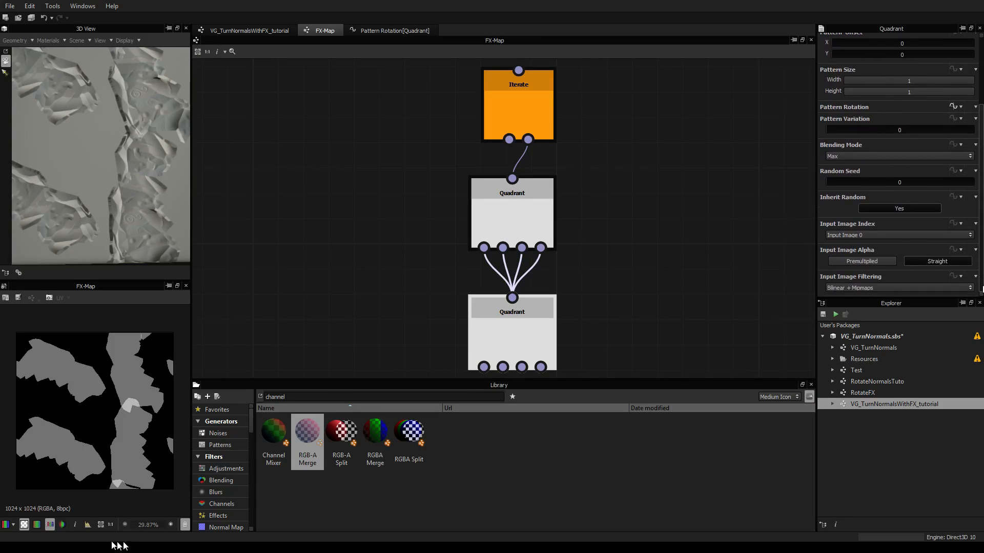
click(878, 261)
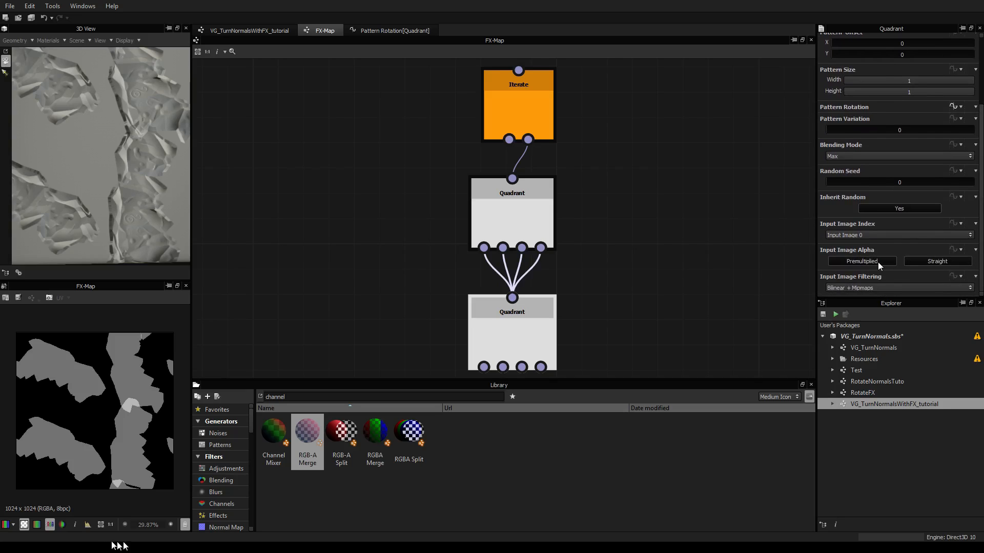
click(942, 261)
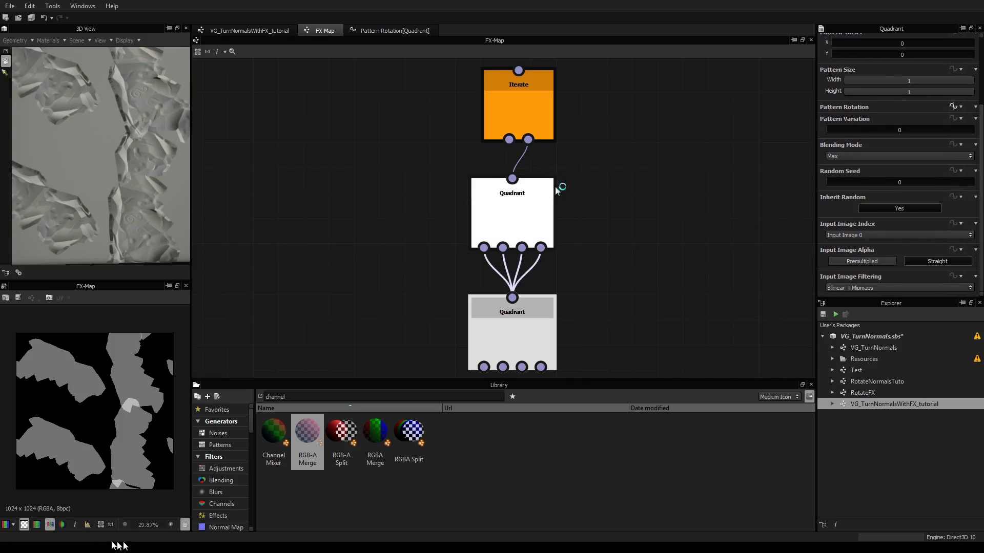
Return to the VG_TurnNormalsWithFX_tutorial graph and set the lower FX-Map's Roughness to 0
click(275, 33)
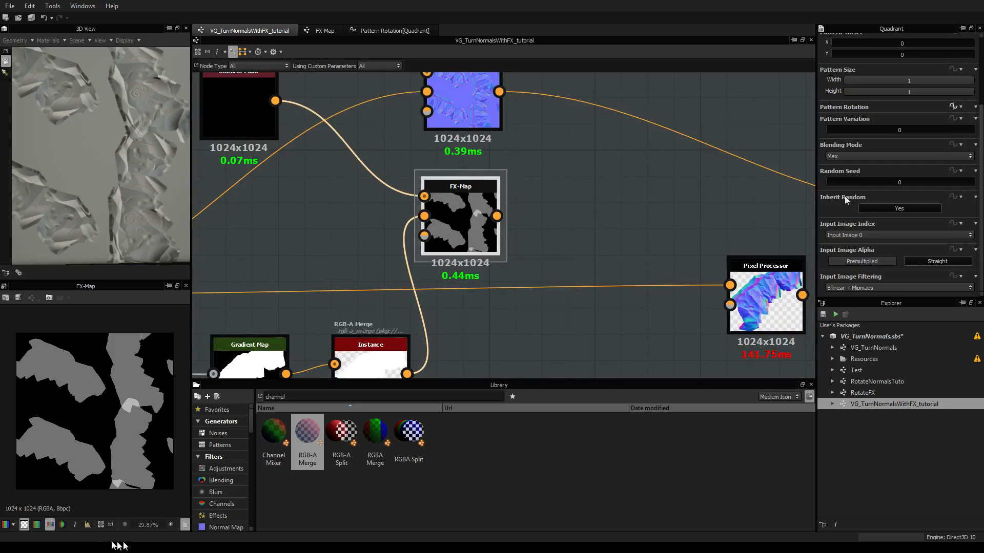
click(460, 215)
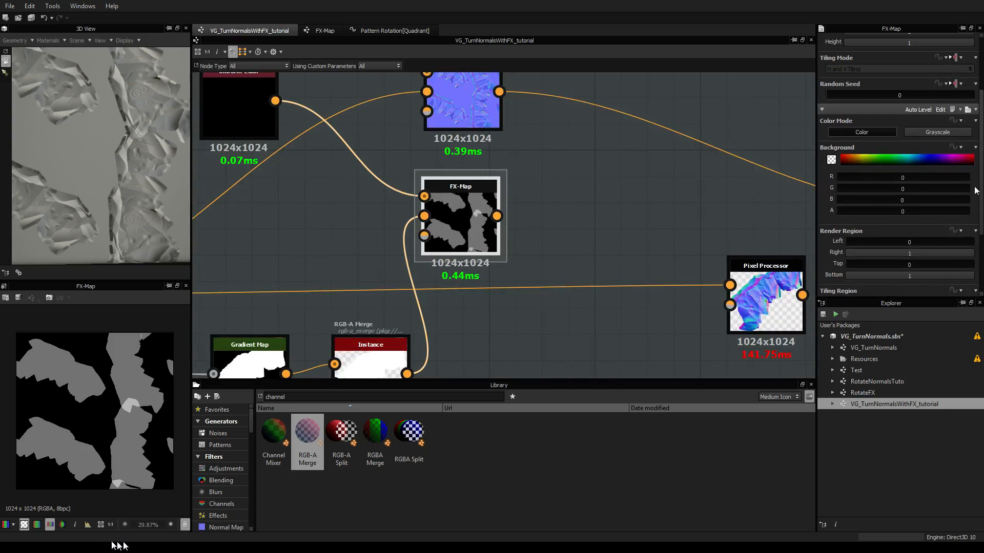
scroll(938, 236, down, 3)
drag(928, 262, 813, 262)
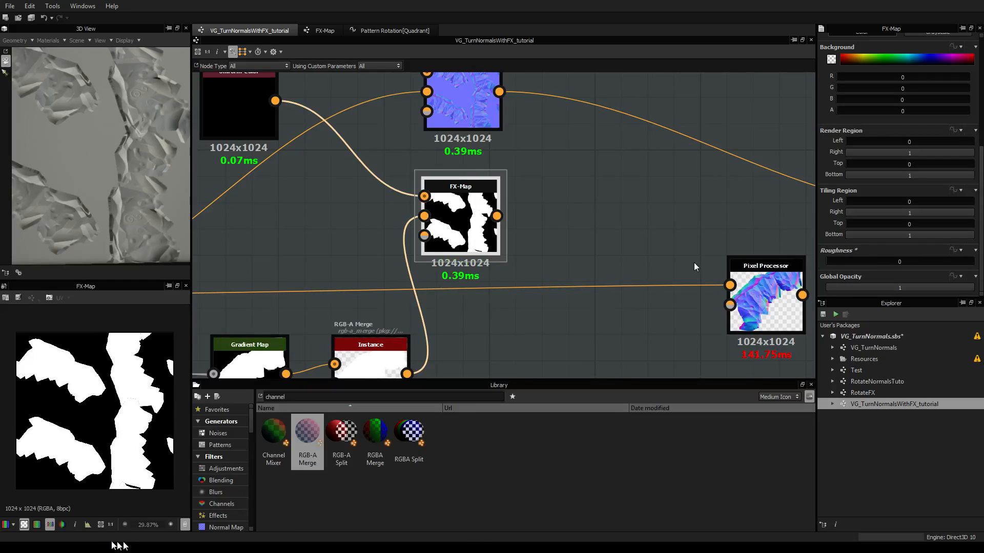
Try lowering the upper FX-Map's Global Opacity to 0, and restore it to 1
click(463, 96)
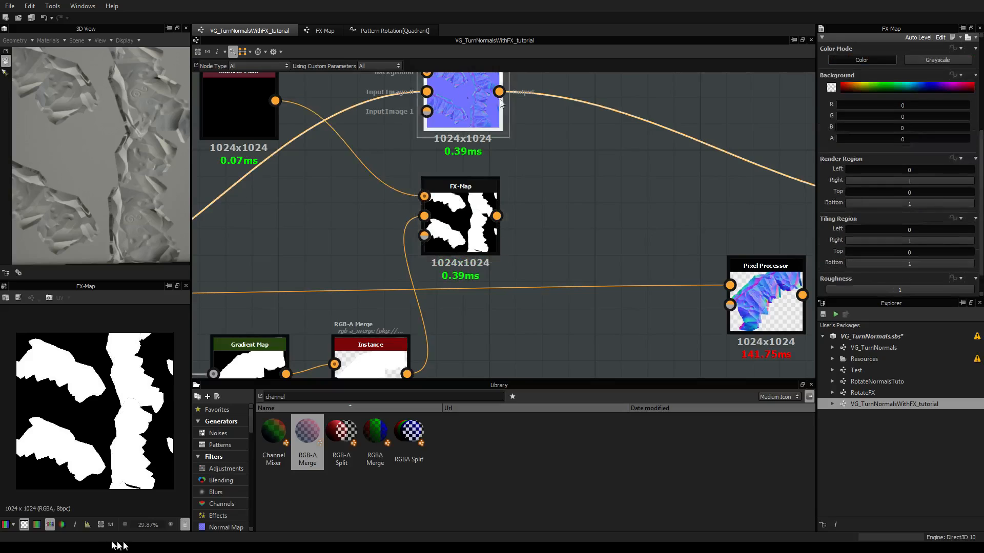
click(931, 287)
drag(930, 288, 827, 288)
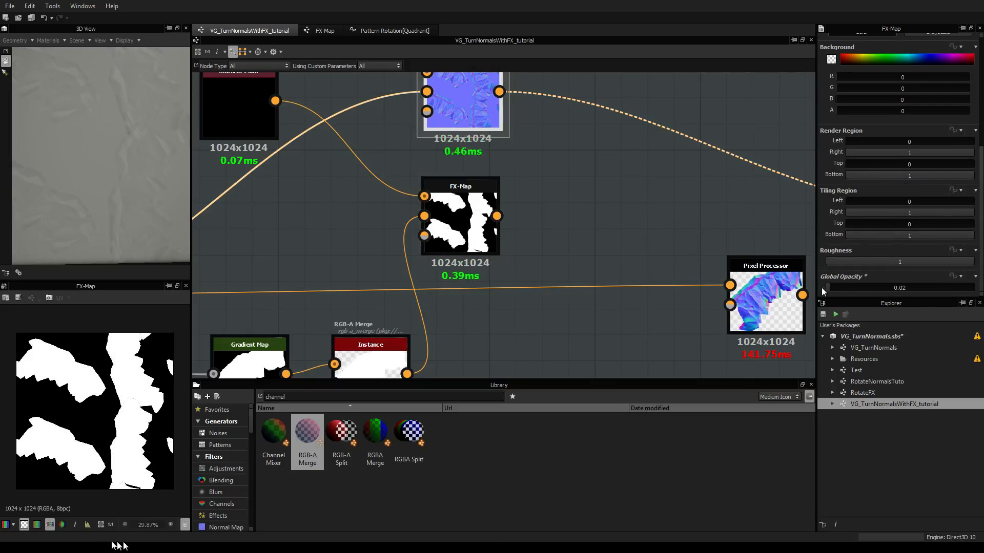
middle_drag(564, 168, 571, 191)
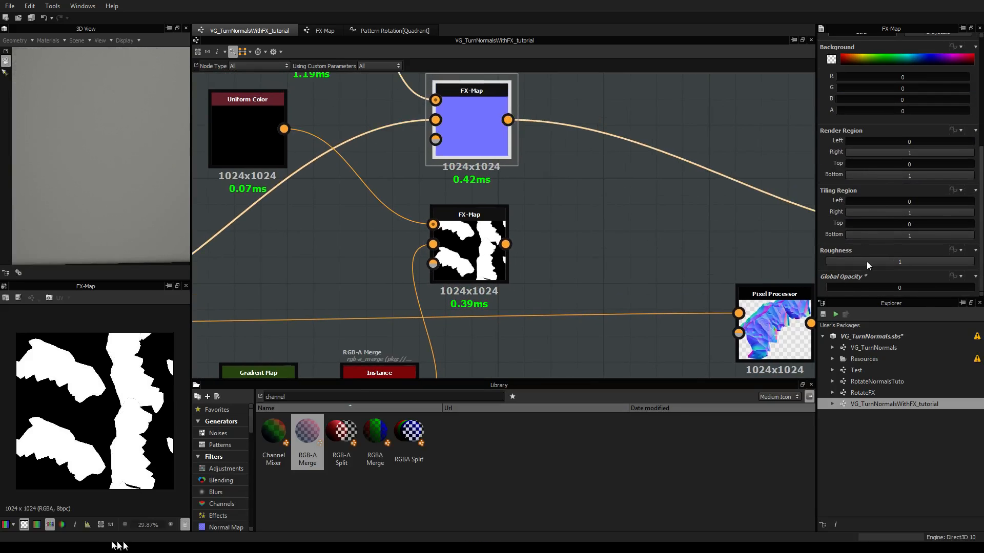
click(836, 288)
drag(873, 286, 979, 287)
Set the upper FX-Map's Roughness to 0
drag(946, 258, 776, 263)
middle_drag(567, 150, 579, 199)
Examine both FX-Map nodes and their connections across the whole graph, from the Bitmap to the Normal output
scroll(517, 192, up, 5)
scroll(490, 184, down, 1)
middle_drag(456, 184, 614, 184)
scroll(613, 187, down, 4)
middle_drag(441, 246, 222, 250)
scroll(407, 178, up, 1)
scroll(408, 177, up, 4)
middle_drag(408, 177, 404, 203)
scroll(421, 177, down, 2)
scroll(456, 215, down, 5)
middle_drag(483, 260, 484, 227)
scroll(579, 234, up, 1)
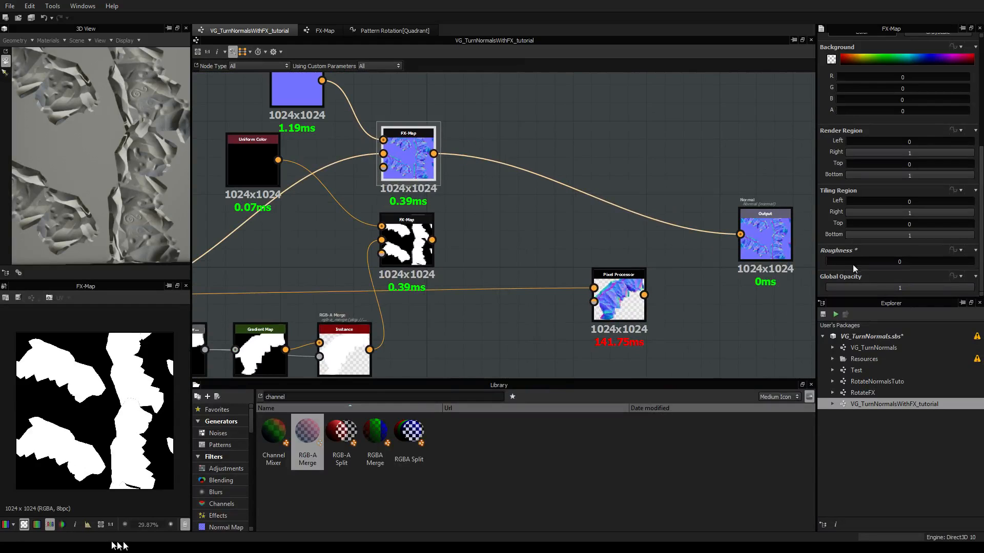
middle_drag(672, 295, 690, 241)
scroll(692, 241, down, 2)
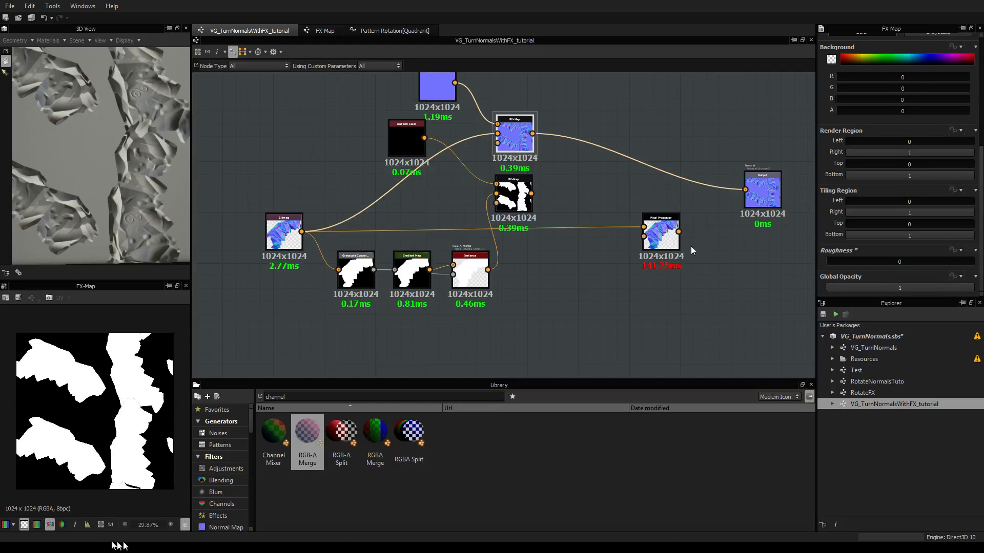
scroll(597, 250, up, 3)
middle_drag(525, 251, 566, 266)
scroll(566, 266, down, 1)
scroll(528, 241, up, 2)
middle_drag(514, 185, 522, 236)
scroll(523, 235, up, 1)
Compare the upper FX-Map's scattered normals with the lower FX-Map's scattered mask in the 2D view
click(487, 226)
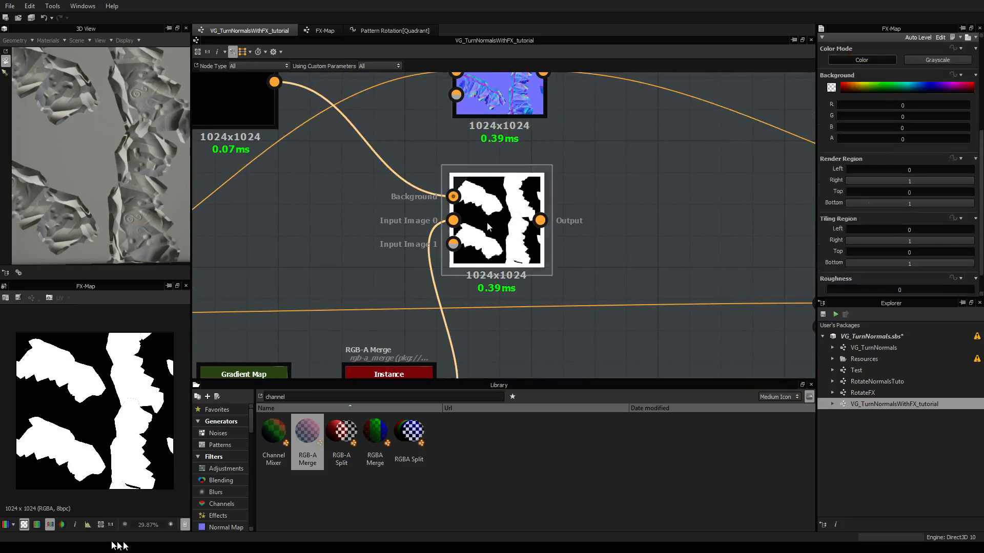
middle_drag(553, 157, 646, 208)
scroll(646, 207, up, 1)
double_click(592, 134)
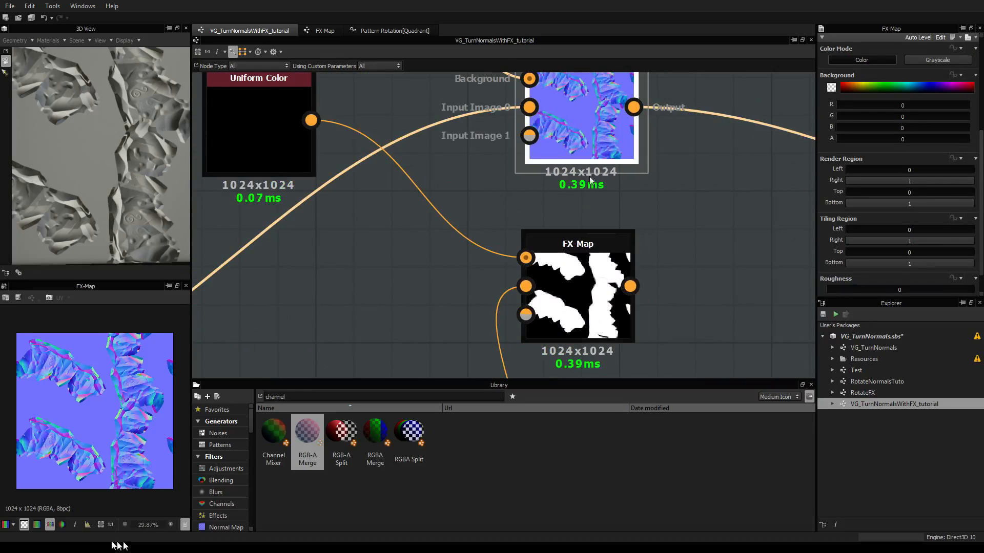
double_click(582, 276)
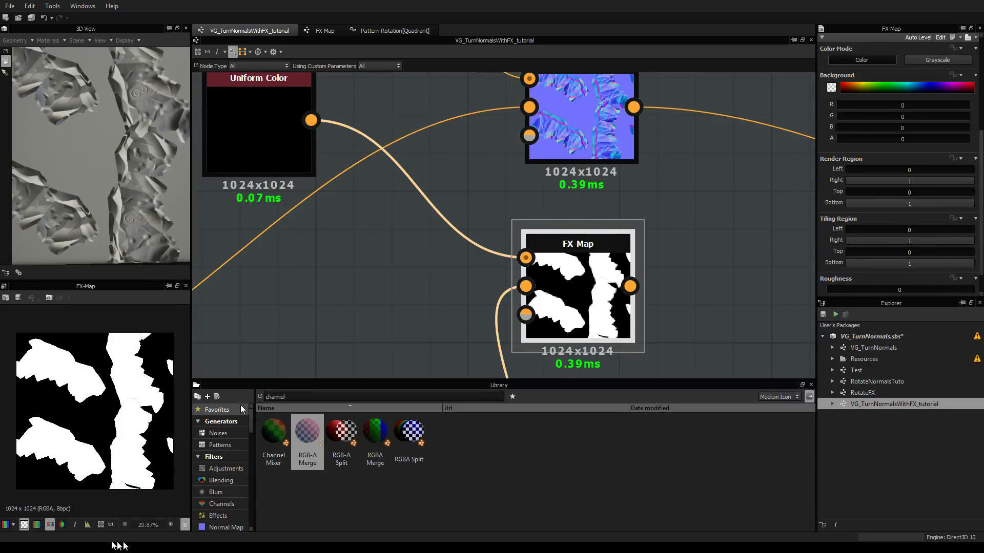
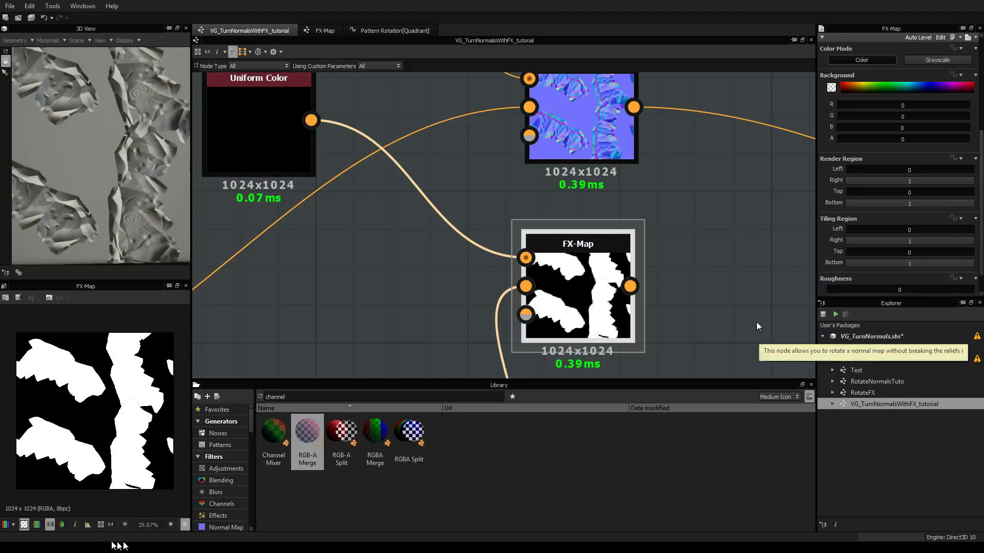
middle_drag(757, 323, 675, 297)
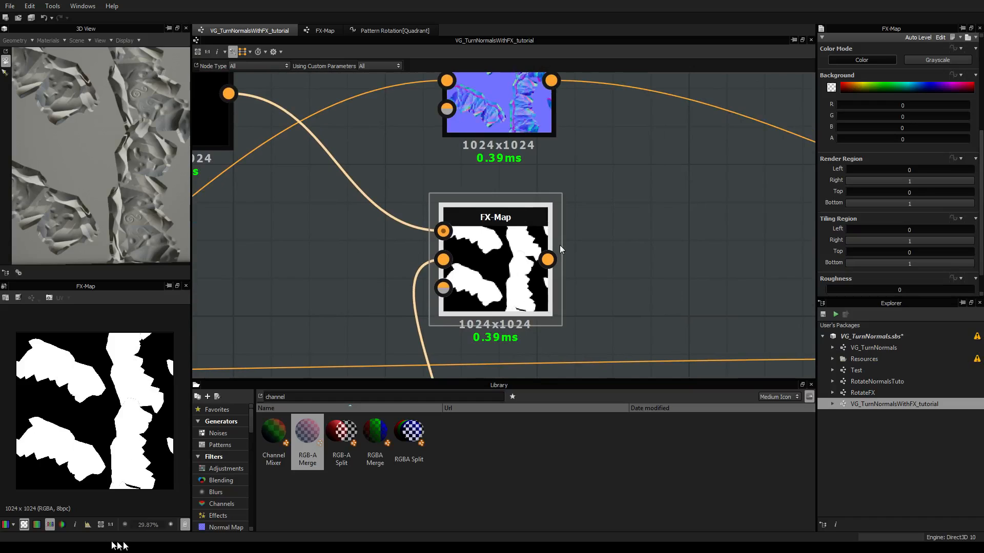
scroll(982, 207, down, 1)
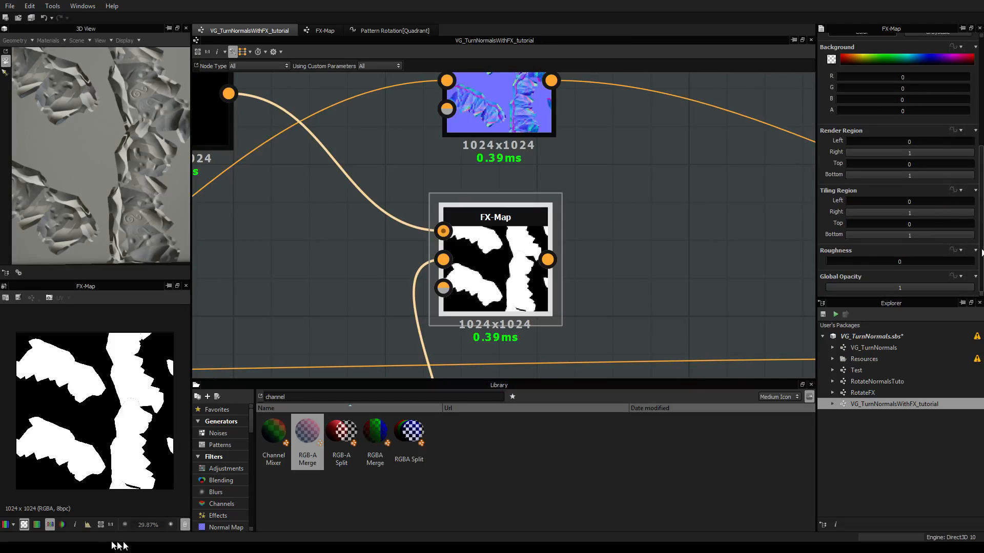
Open the Color / Luminosity function of the bottom Quadrant inside the lower FX-Map and inspect its nodes
double_click(495, 251)
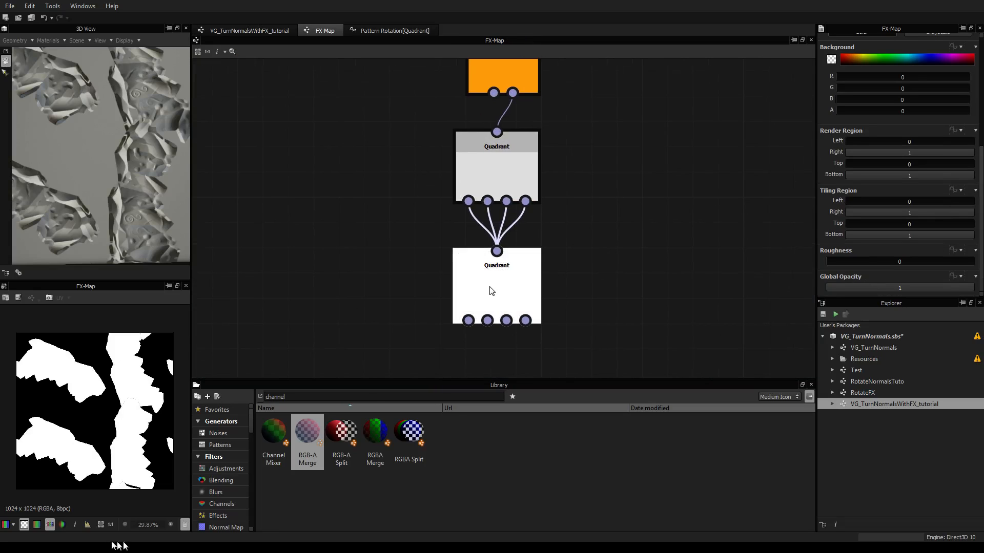
click(490, 291)
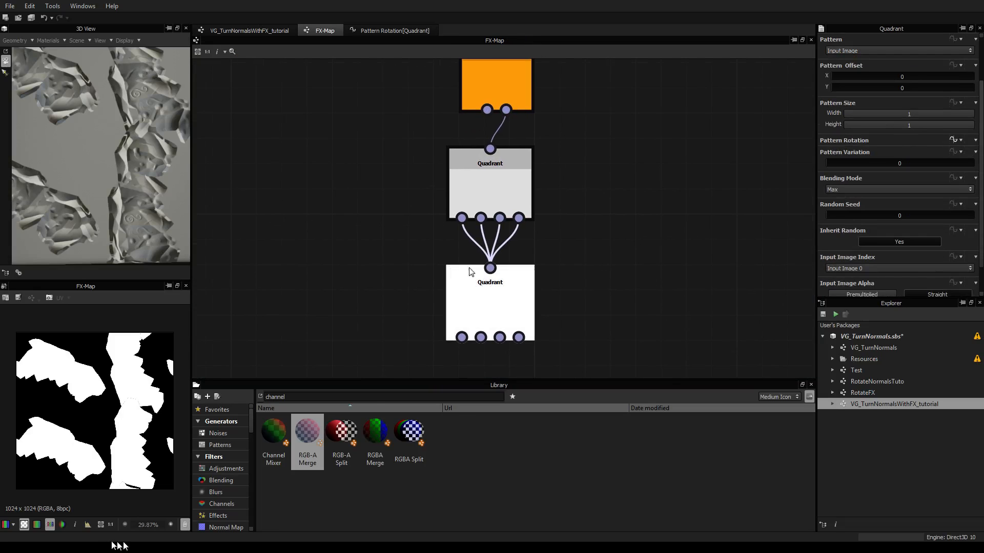
scroll(957, 186, up, 2)
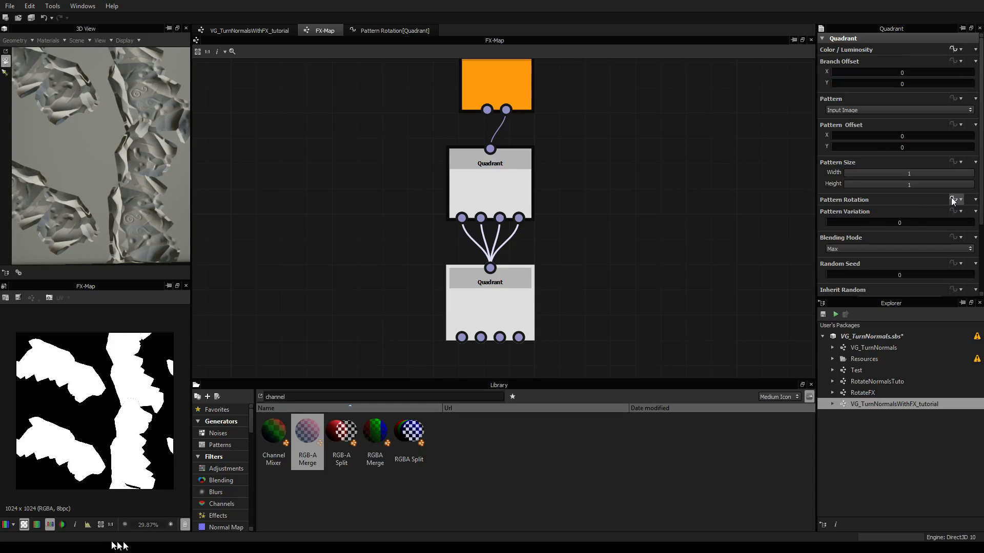
click(953, 50)
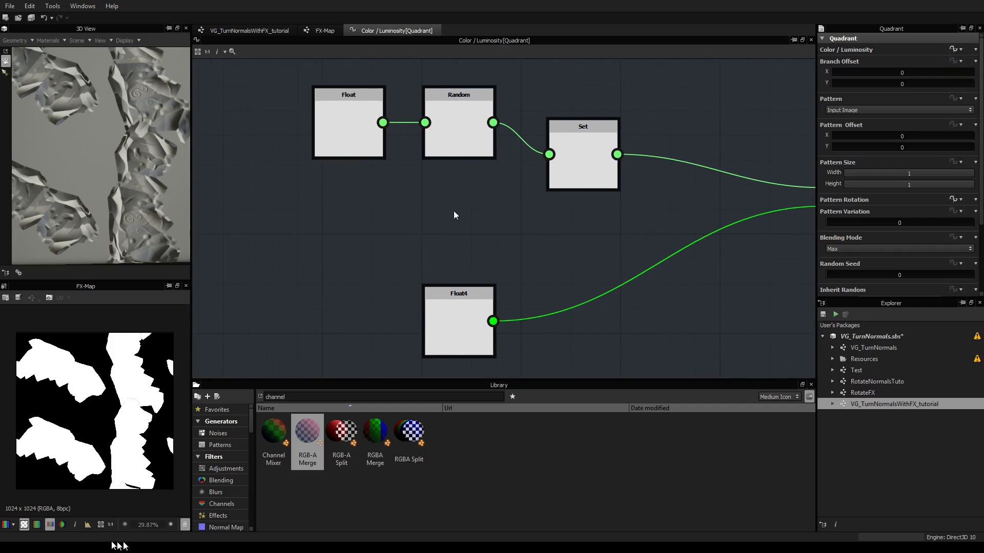
click(349, 128)
click(451, 134)
scroll(517, 184, down, 5)
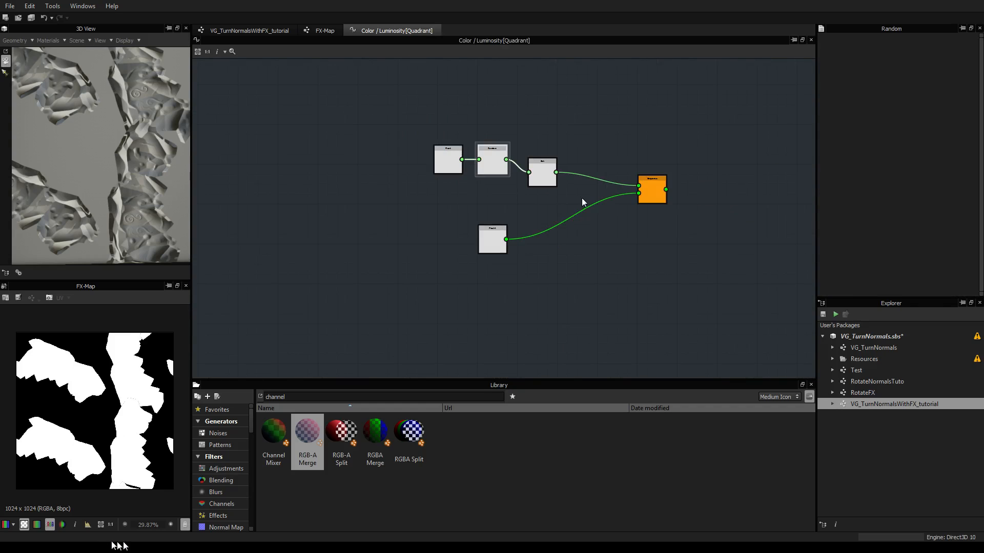
scroll(578, 188, up, 5)
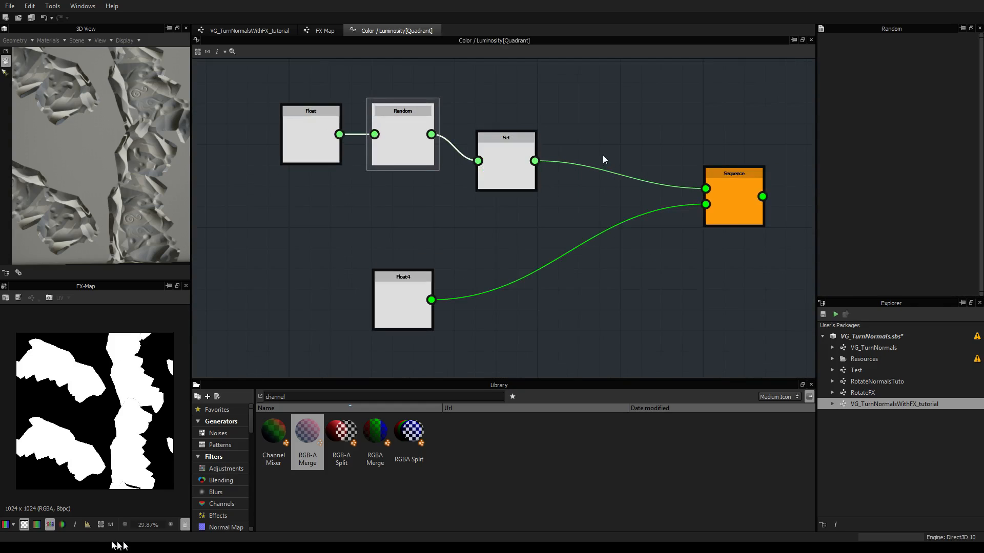
Spread out the Float, Random, Set and Float4 nodes to make room in the middle of the function graph
drag(510, 154, 537, 131)
mouse_move(401, 286)
mouse_down()
mouse_move(417, 276)
mouse_move(432, 285)
mouse_move(401, 292)
mouse_up()
click(392, 102)
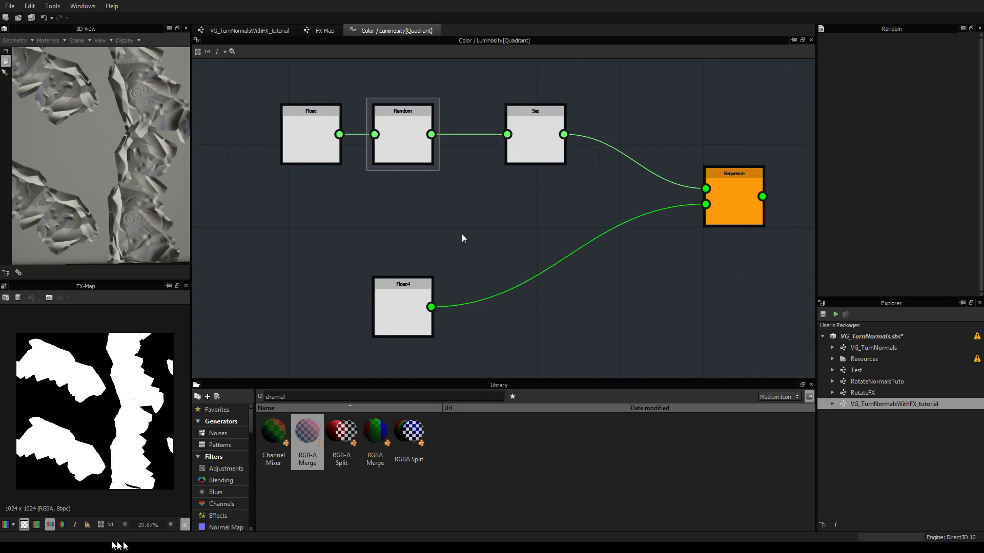
drag(259, 96, 357, 144)
scroll(474, 229, down, 2)
drag(425, 261, 515, 265)
Add two Vector Float2 nodes below the Random node in the Color / Luminosity function
right_click(416, 216)
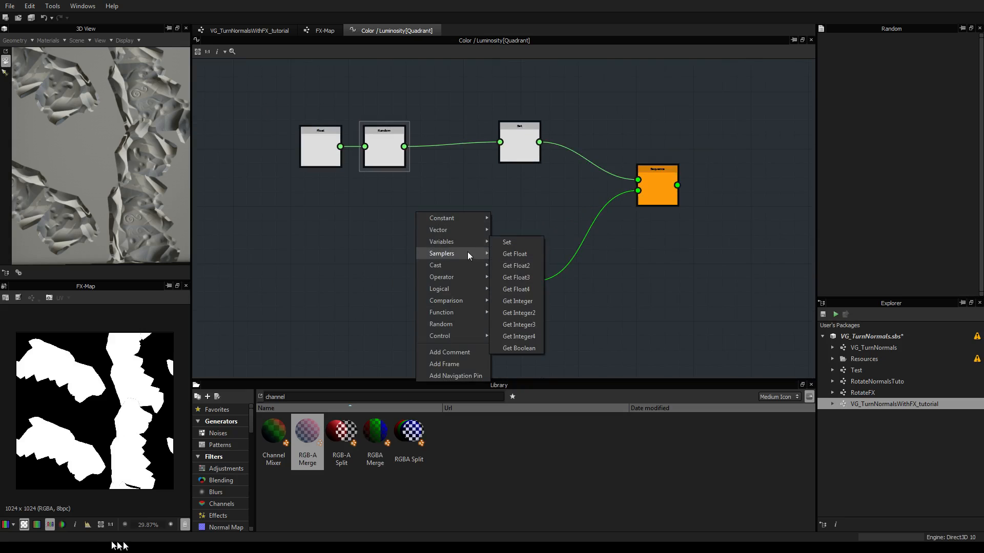
mouse_move(467, 231)
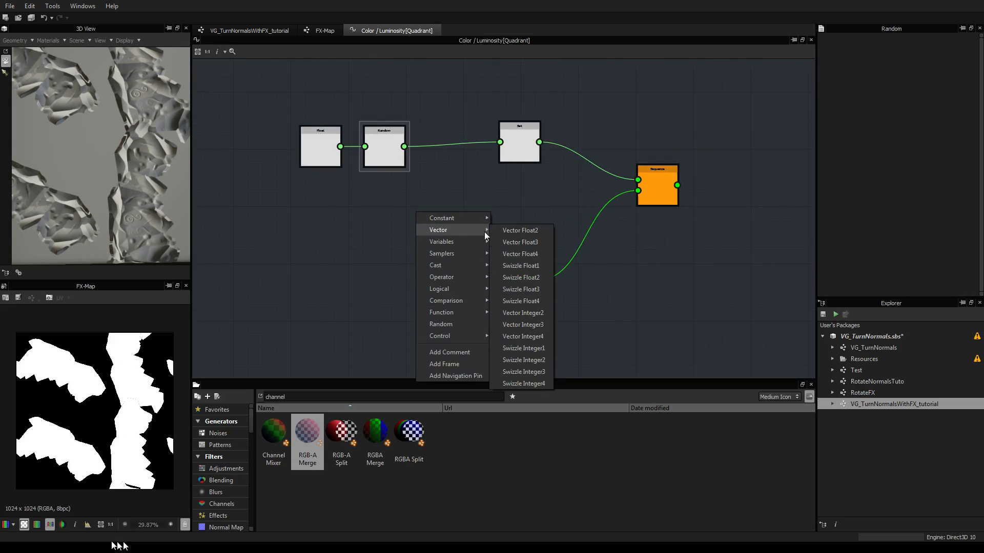
click(518, 231)
right_click(441, 224)
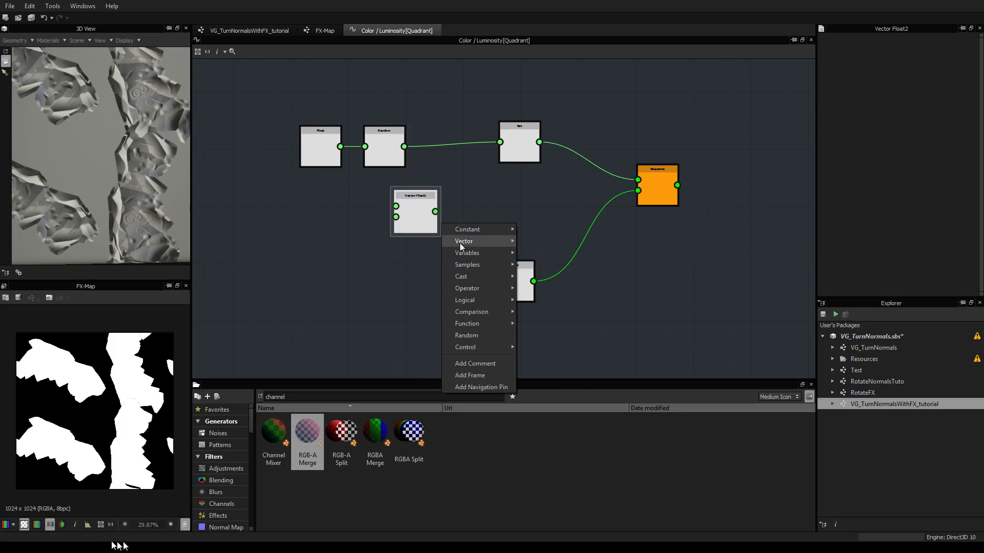
mouse_move(460, 243)
click(564, 241)
drag(435, 212, 425, 298)
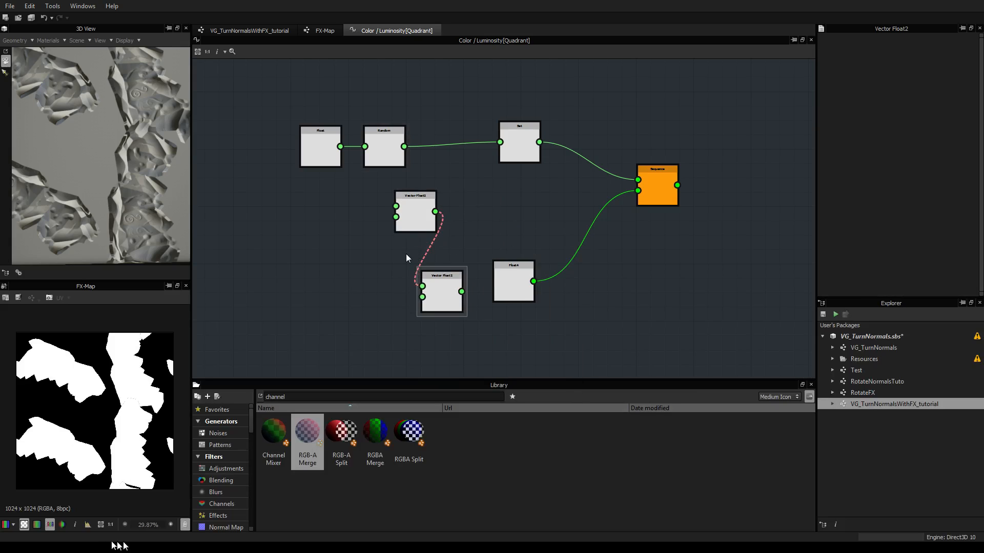
Wire Random into both inputs of the upper Vector Float2 and the lower one's first input, and Float into the lower one's second input
middle_drag(413, 256, 475, 237)
middle_drag(515, 170, 472, 192)
drag(436, 216, 464, 207)
drag(427, 146, 445, 198)
drag(426, 148, 445, 209)
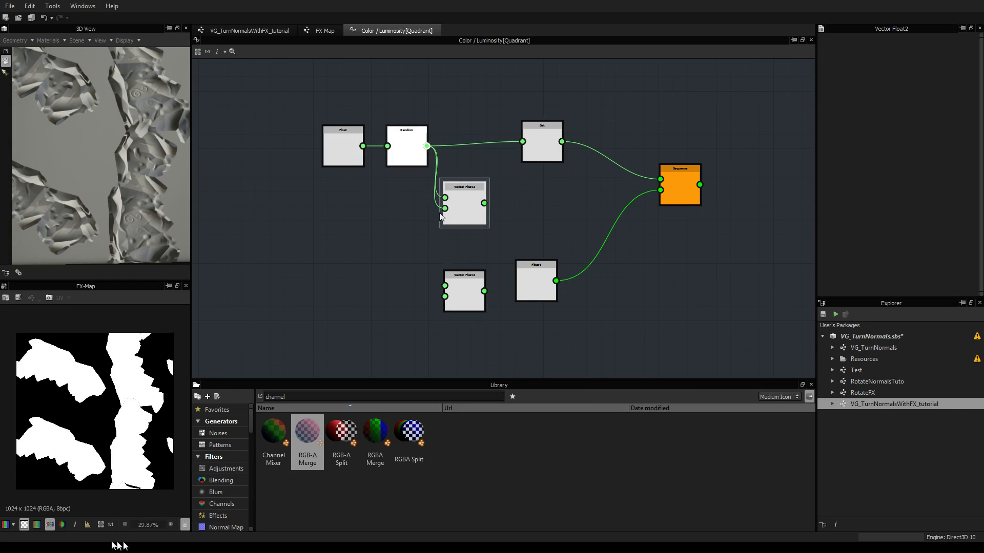
drag(426, 147, 445, 285)
drag(362, 146, 444, 304)
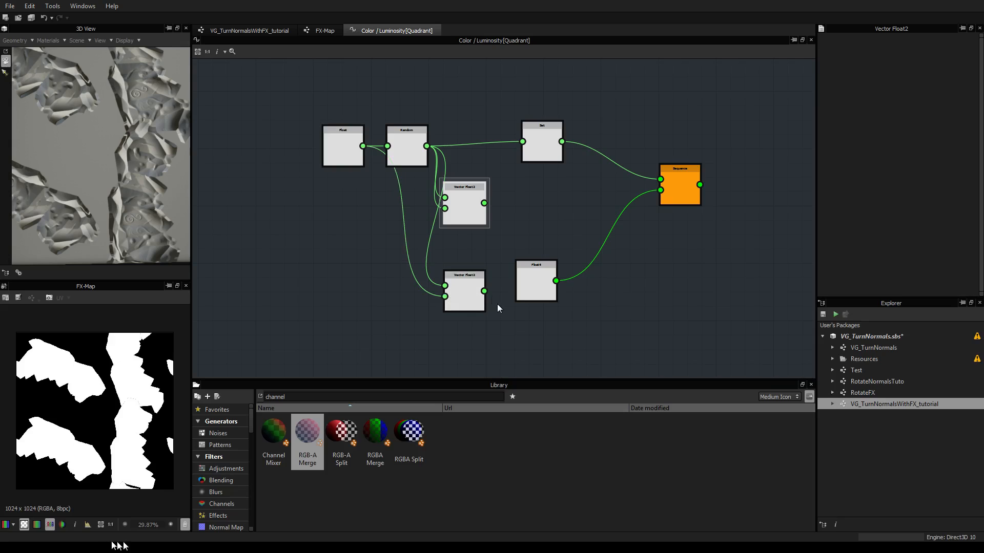
click(338, 139)
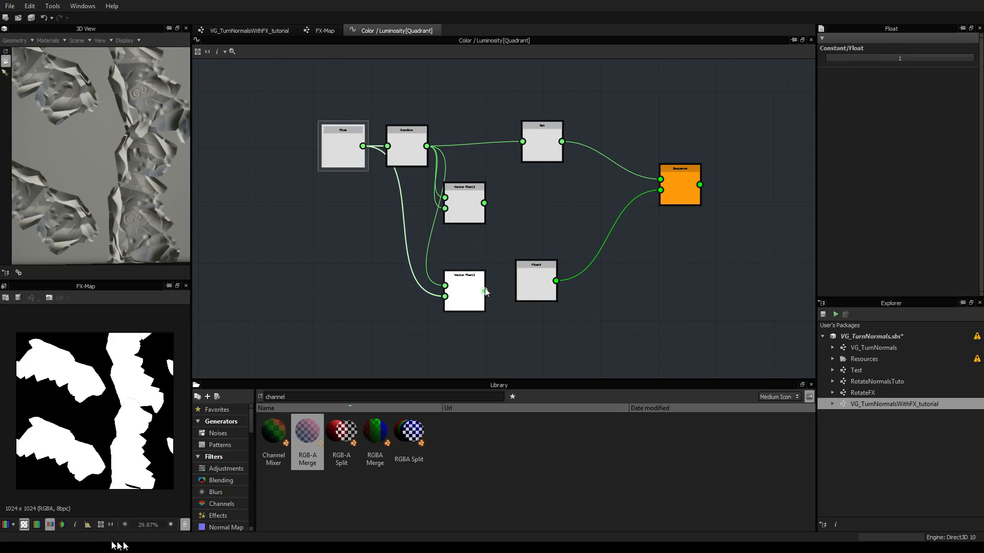
drag(531, 281, 583, 270)
right_click(526, 243)
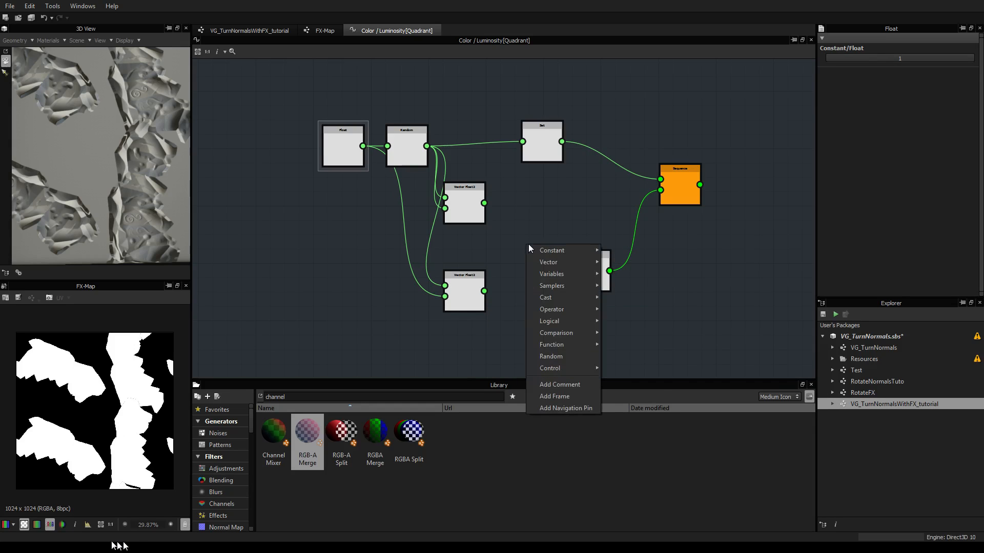
mouse_move(577, 269)
click(634, 333)
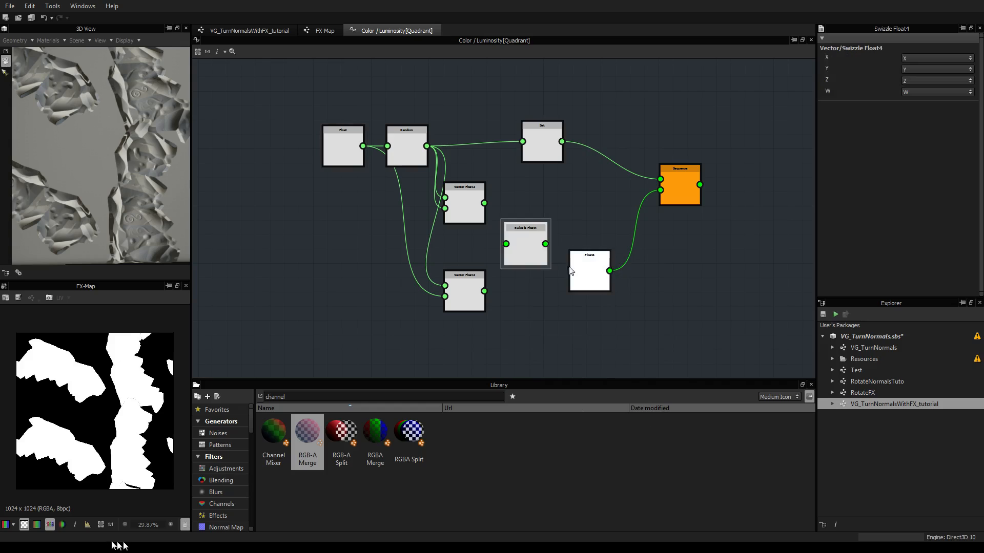
key(Delete)
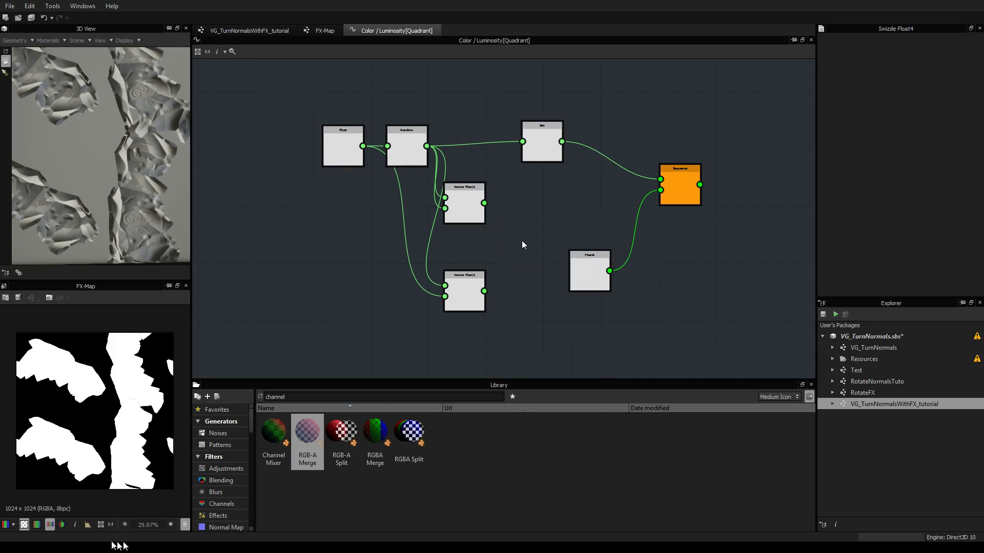
Add a Vector Float4 node and feed its two inputs from the upper and lower Vector Float2 nodes
right_click(521, 241)
mouse_move(543, 270)
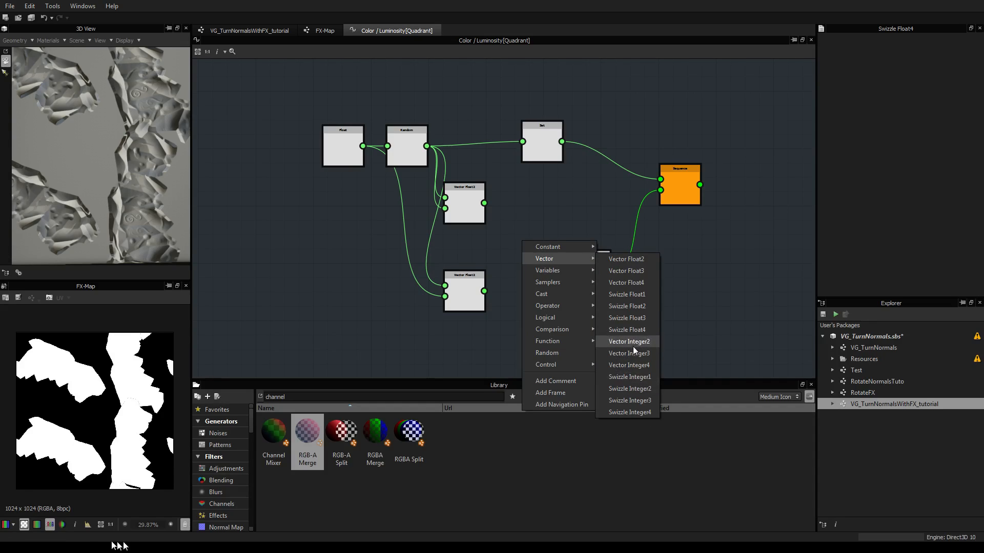
click(637, 283)
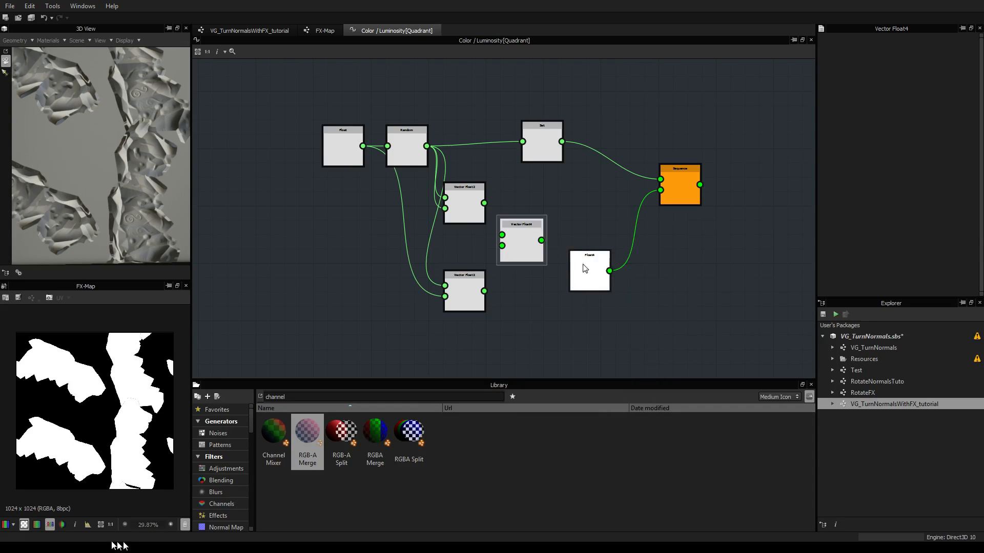
drag(507, 225, 537, 230)
scroll(554, 211, up, 4)
scroll(591, 271, down, 4)
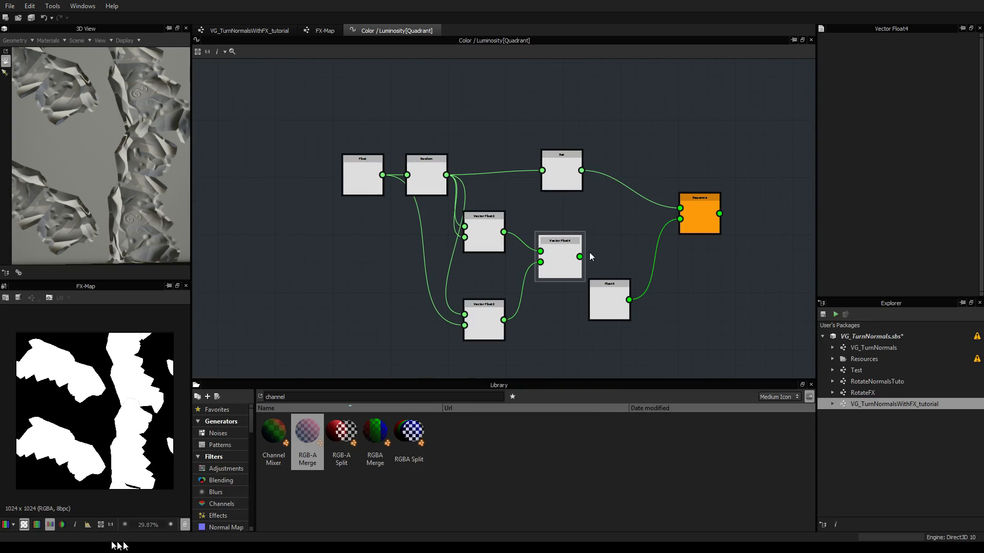
Connect the Vector Float4 to the Sequence's second input in place of the Float4, and space the Float node away from Random
drag(581, 256, 681, 220)
scroll(124, 374, up, 3)
scroll(125, 371, down, 3)
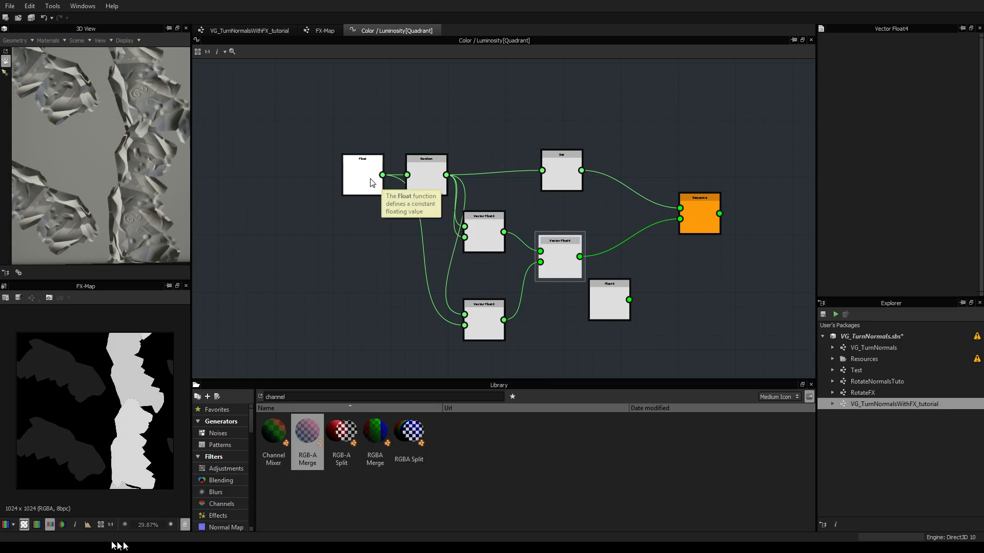
drag(367, 182, 354, 180)
scroll(106, 405, down, 2)
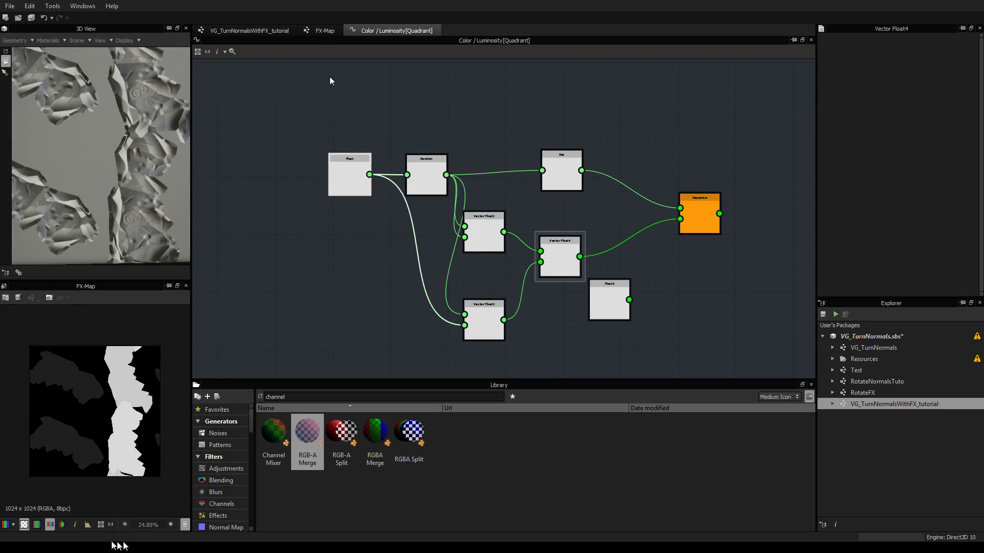
Return to the FX-Map graph and set the bottom Quadrant's Pattern Size to 0.5 in width and height
click(318, 31)
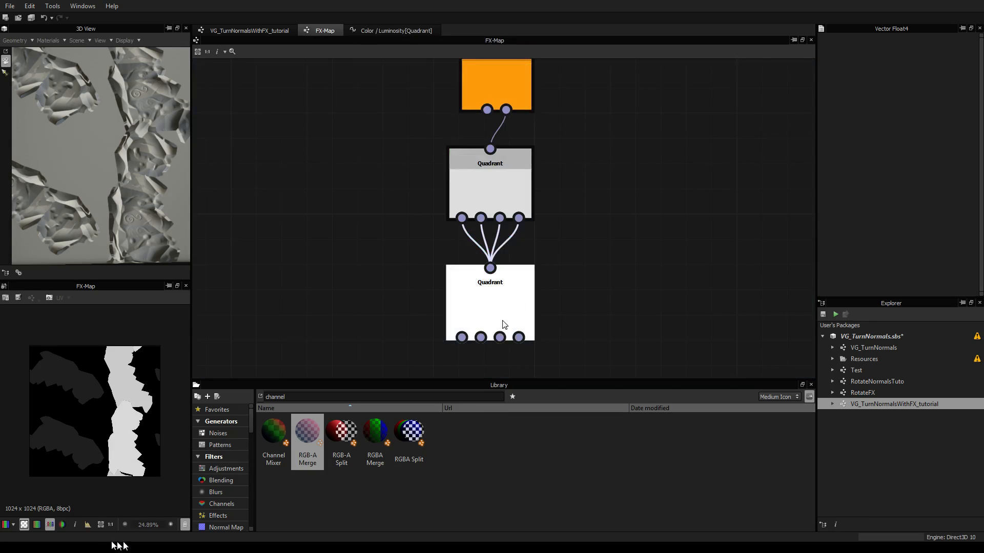
click(495, 296)
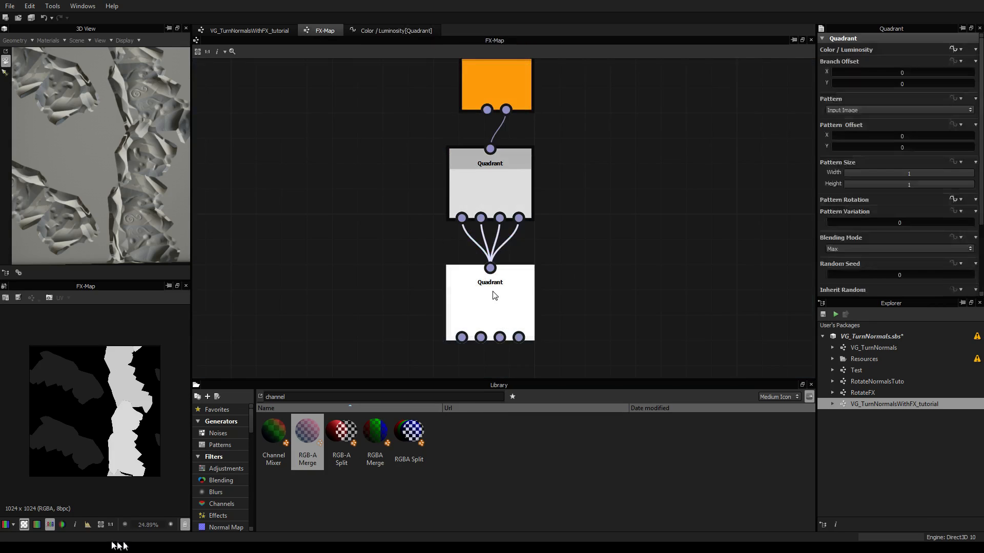
click(519, 85)
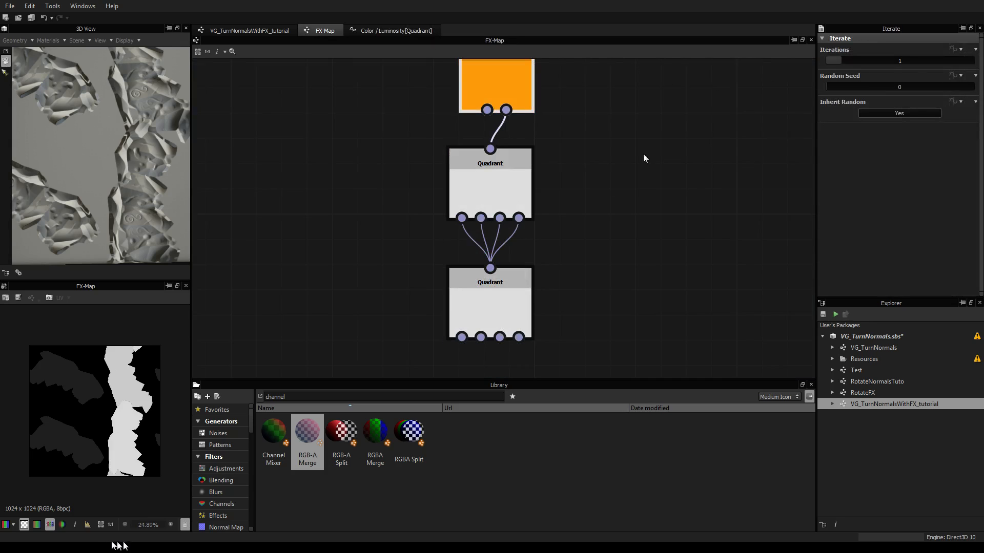
click(492, 305)
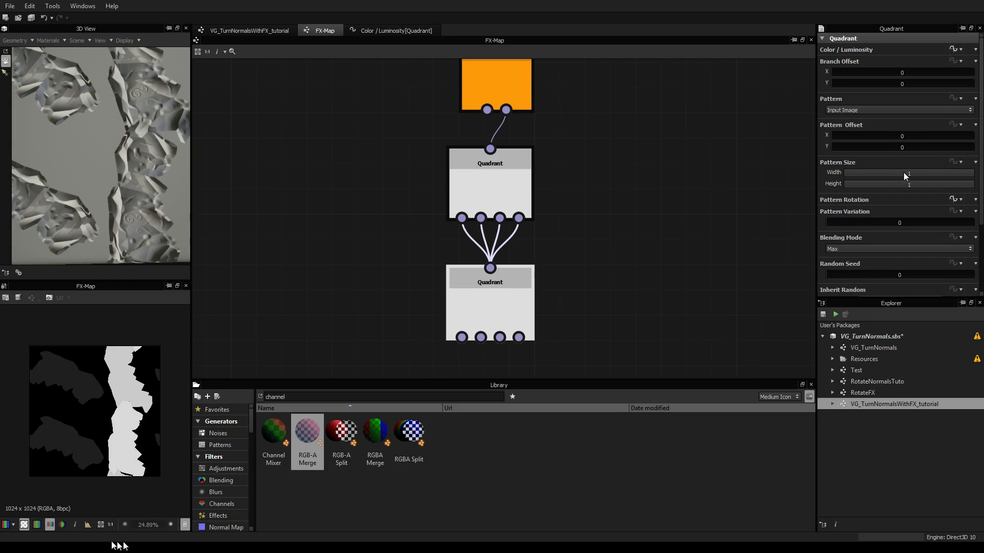
text(0.5)
key(Tab)
text(0.5)
key(Tab)
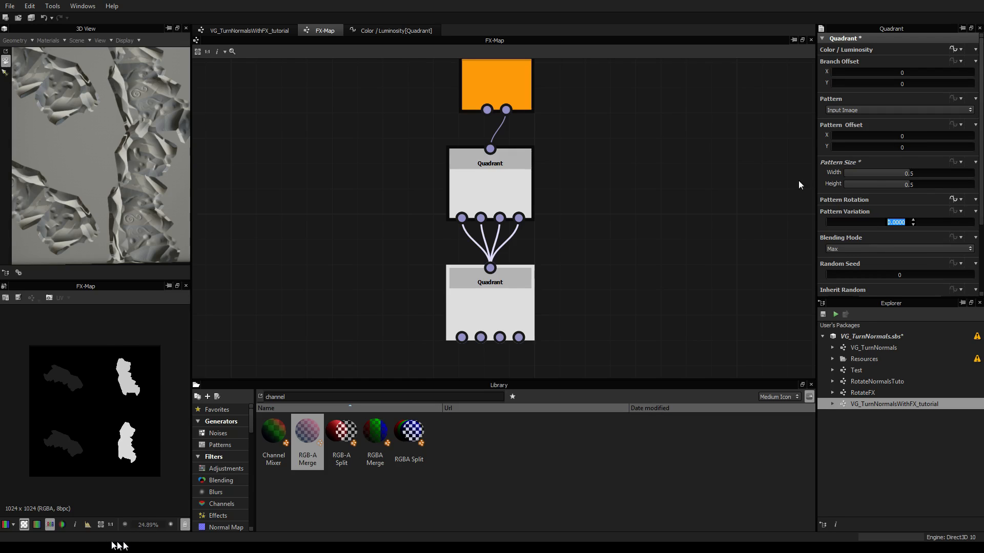
Set the Iterate node's Iterations to 2
click(476, 81)
drag(838, 61, 852, 60)
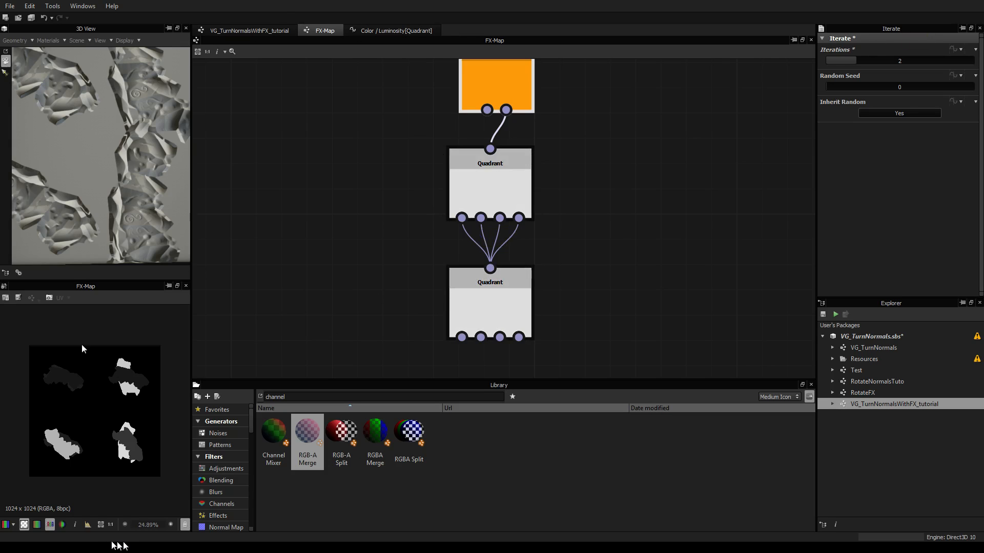
scroll(589, 186, down, 3)
scroll(590, 191, up, 2)
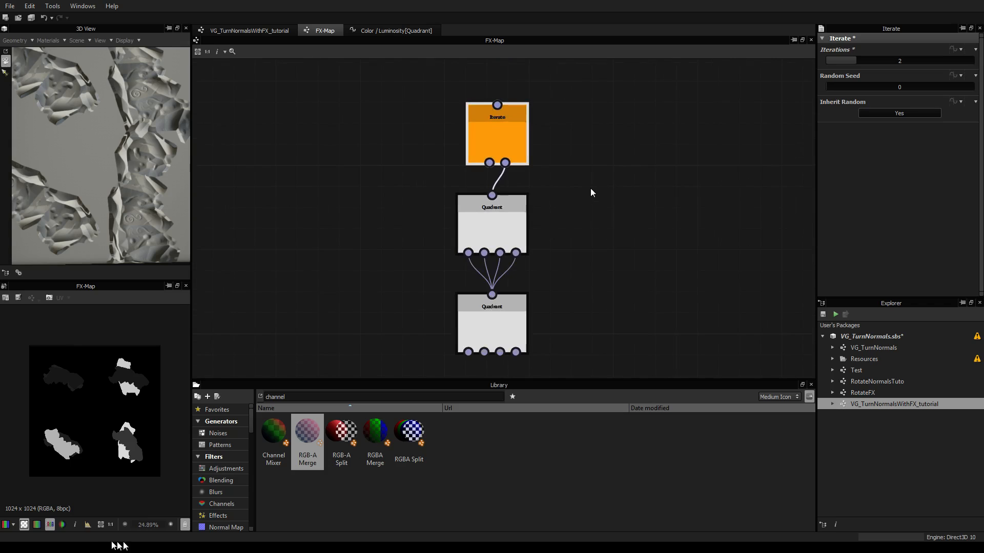
Assign an empty function to the bottom Quadrant's Pattern Offset
click(496, 316)
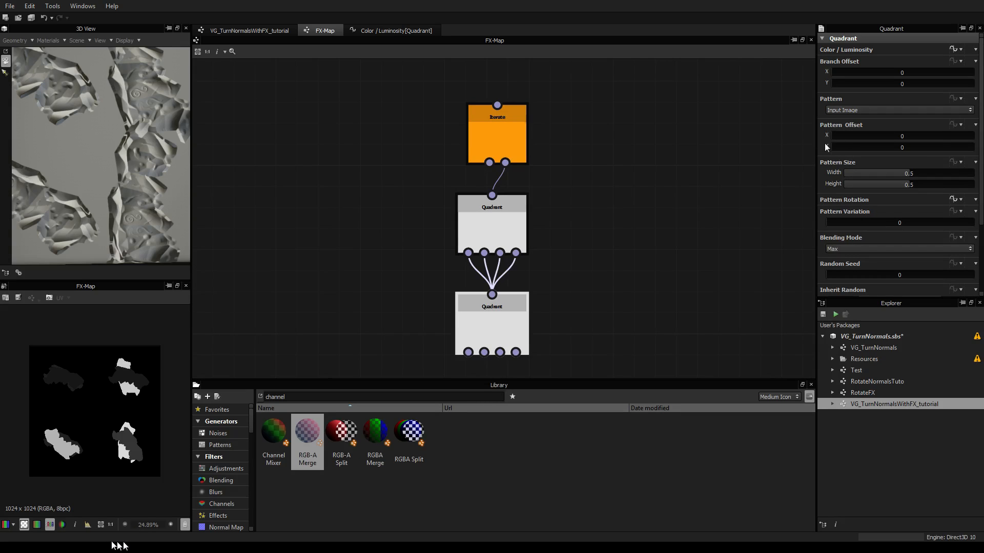
click(961, 125)
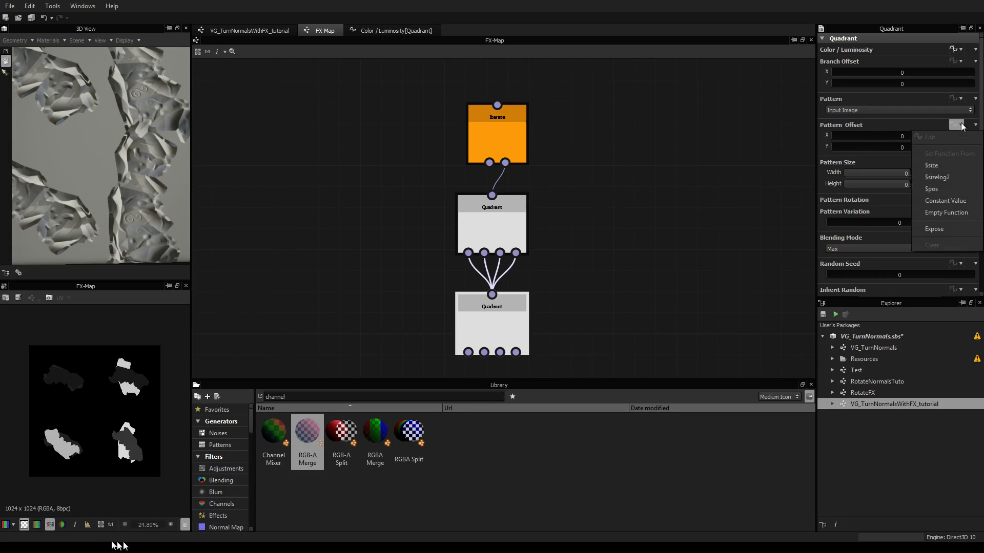
click(946, 211)
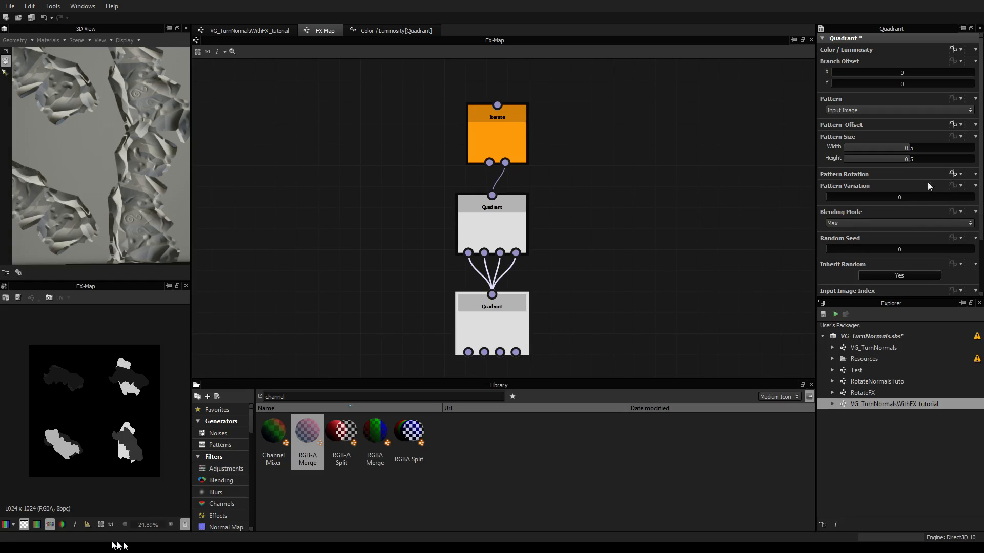
Reopen the bottom Quadrant's Color / Luminosity function, delete the unused Float4 node and move the two Vector Float2 nodes closer together
click(954, 47)
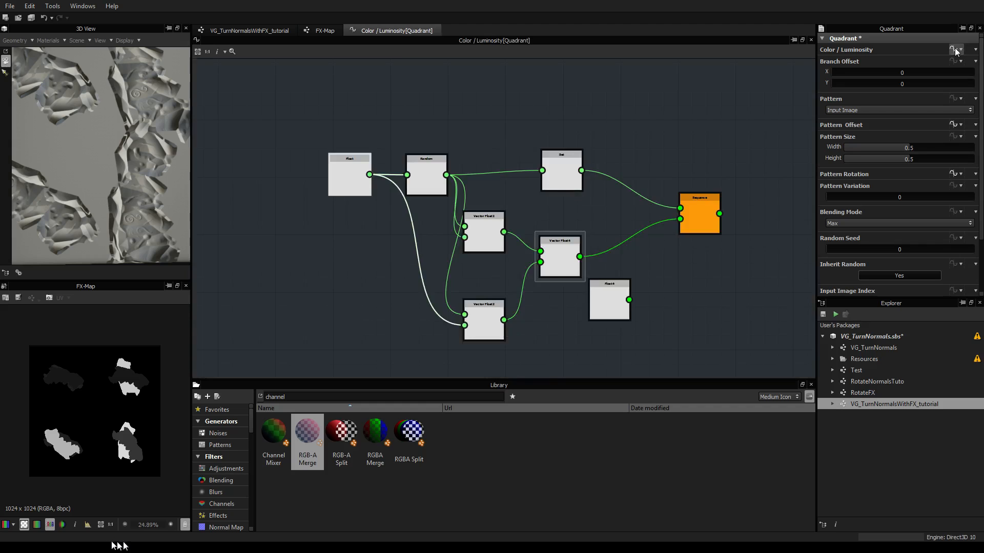
middle_drag(279, 166, 377, 205)
scroll(392, 198, up, 1)
scroll(404, 199, down, 2)
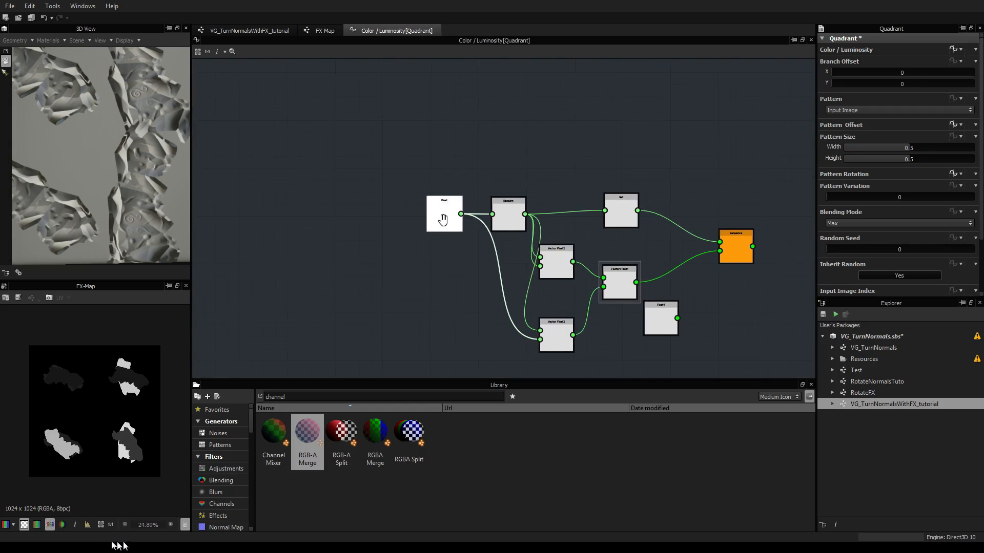
middle_drag(446, 223, 404, 173)
scroll(404, 172, down, 1)
click(584, 253)
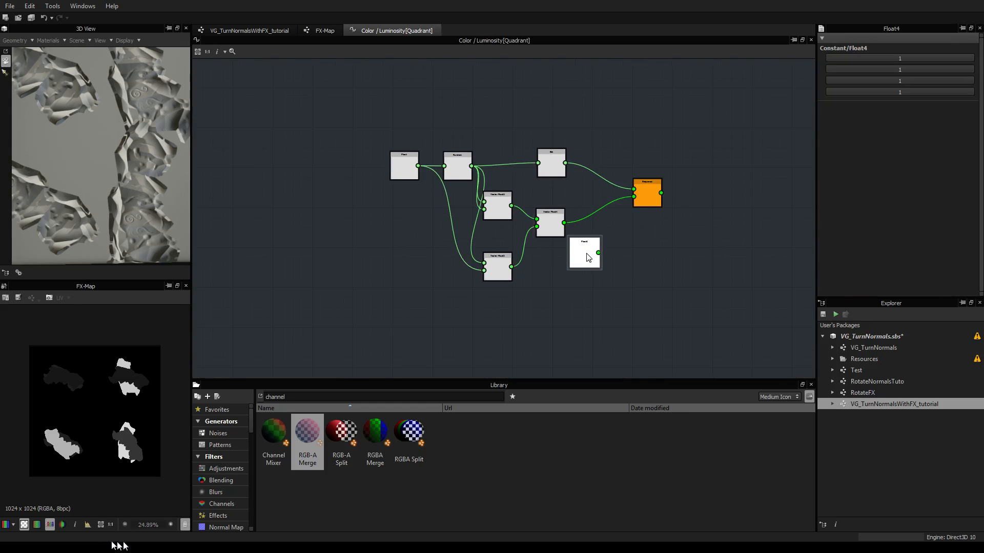
key(Delete)
click(559, 233)
drag(486, 208, 499, 208)
drag(502, 276, 514, 249)
Add a second Sequence node, connect the first Sequence to its second input and make the new Sequence the output node
middle_drag(459, 120, 335, 148)
scroll(468, 196, up, 1)
scroll(486, 169, up, 1)
middle_drag(635, 205, 526, 176)
right_click(647, 173)
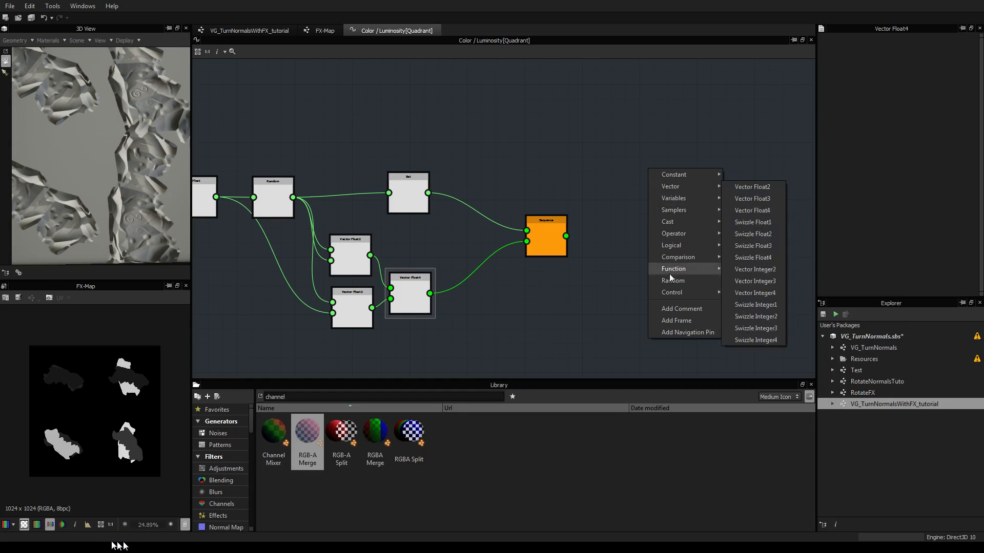
mouse_move(689, 293)
click(758, 292)
drag(566, 235, 628, 174)
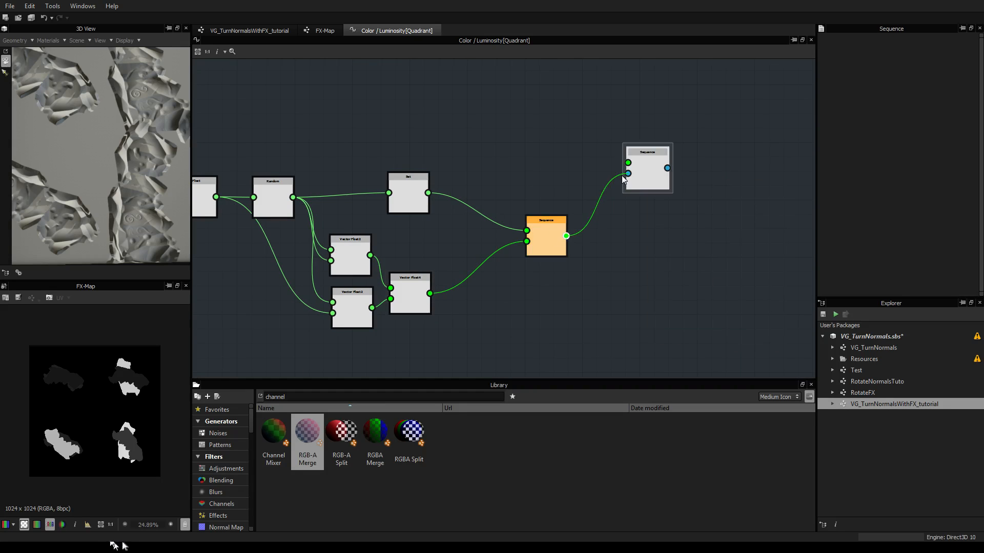
right_click(654, 181)
click(691, 211)
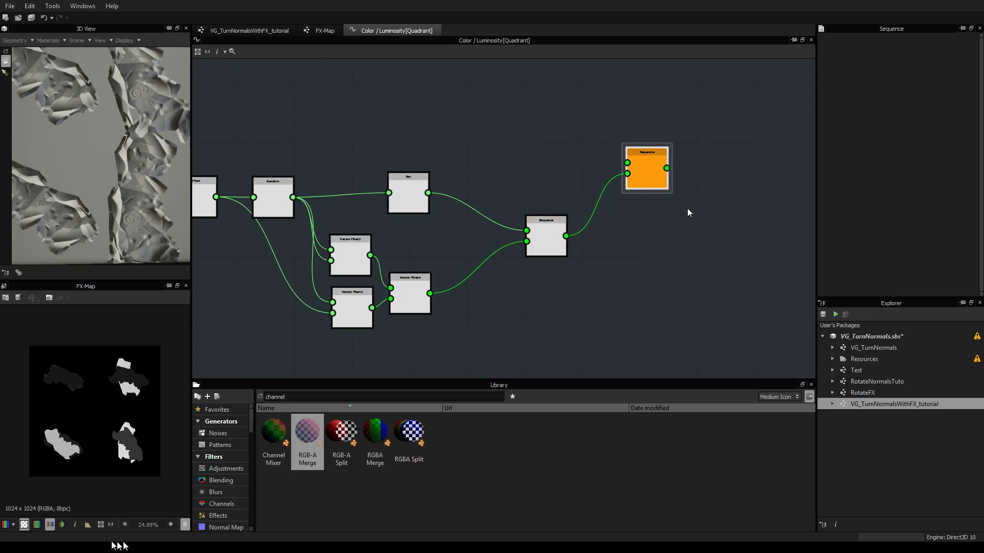
Add two Random nodes above the upper Set node and delete the link between them
middle_drag(495, 148, 544, 191)
scroll(552, 166, up, 3)
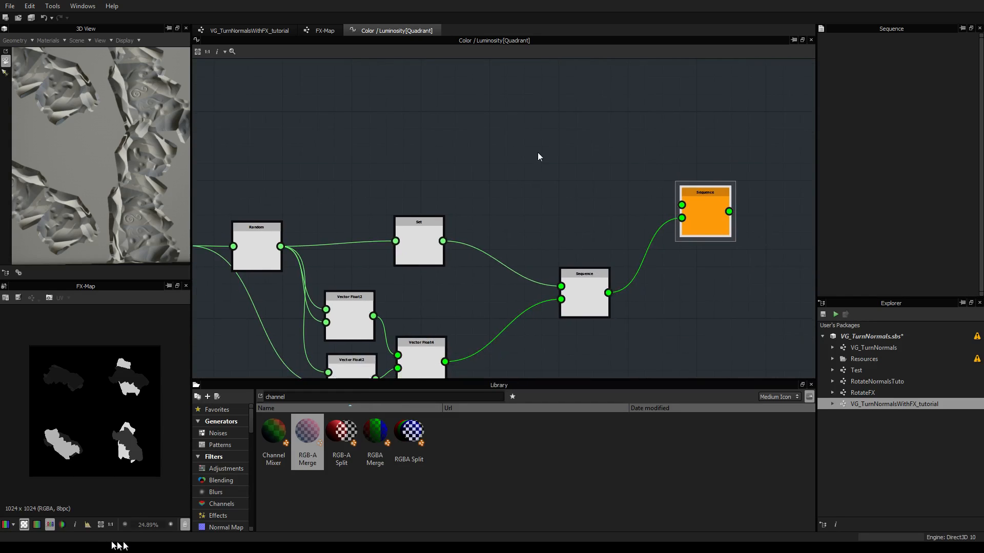
right_click(475, 142)
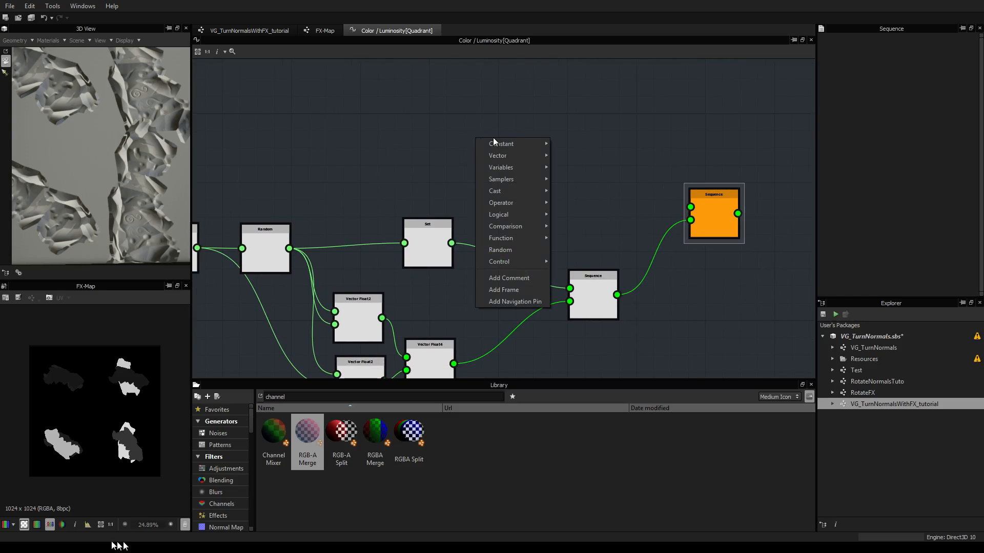
click(512, 247)
right_click(484, 167)
click(530, 277)
drag(536, 134, 461, 204)
drag(467, 150, 486, 162)
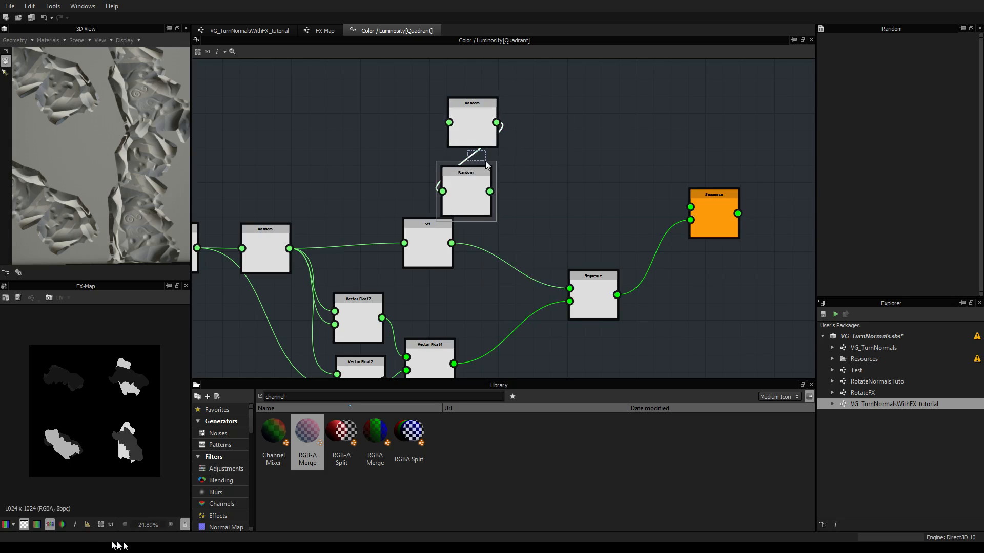
key(Delete)
Connect the Float constant to both new Random nodes and tidy the placement of these nodes
middle_drag(492, 184, 525, 156)
scroll(518, 159, down, 1)
drag(504, 157, 514, 156)
drag(278, 209, 488, 104)
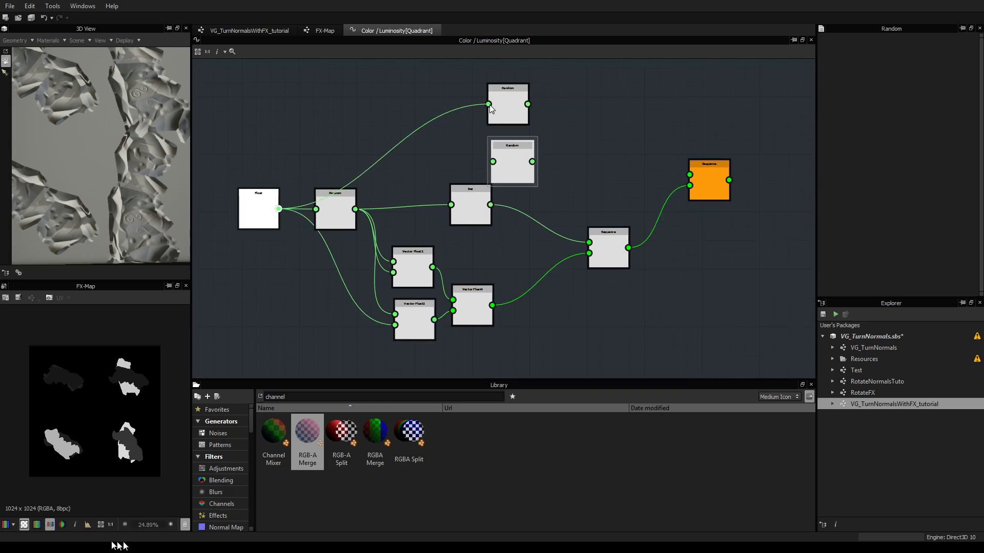
click(330, 215)
drag(278, 209, 492, 162)
click(510, 158)
drag(579, 74, 466, 133)
drag(260, 221, 260, 217)
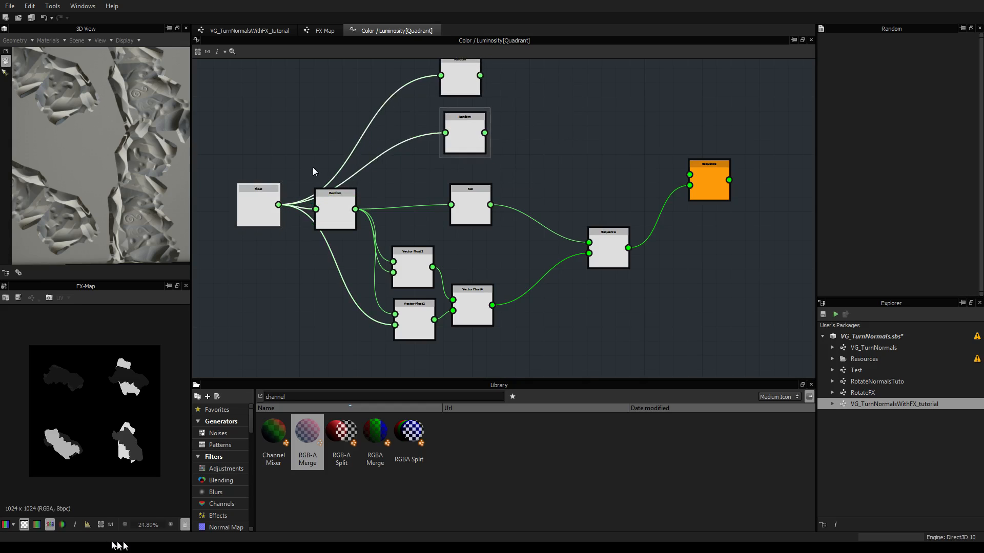
click(244, 201)
Add a Vector Float2 node and feed its two inputs from the two new Random nodes
middle_drag(610, 182, 552, 225)
scroll(498, 149, up, 1)
scroll(498, 149, down, 1)
drag(406, 133, 410, 137)
right_click(515, 134)
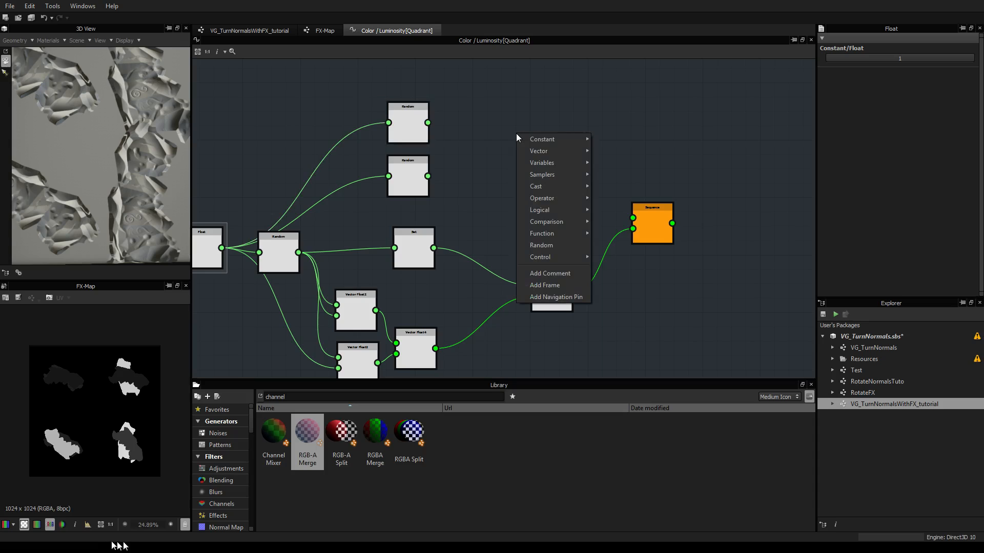
mouse_move(533, 137)
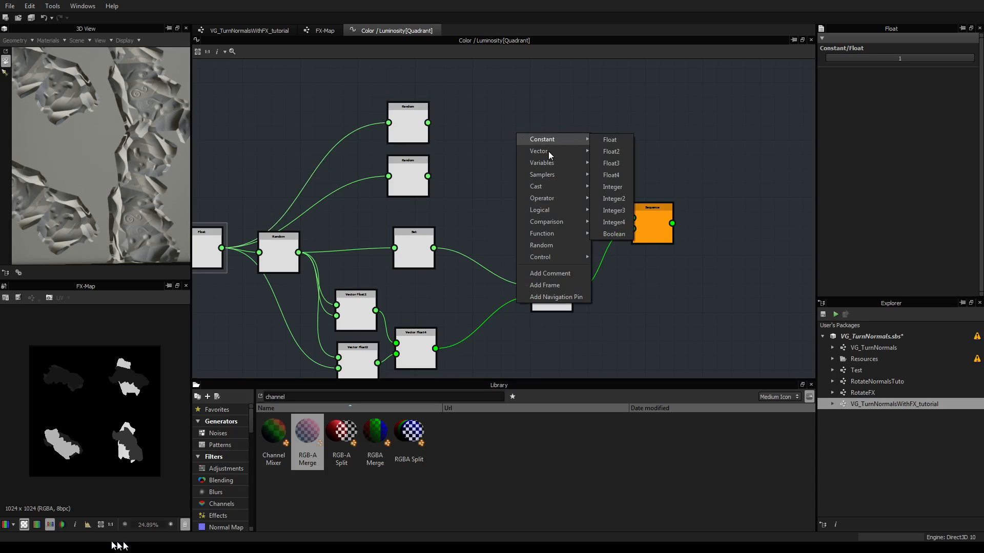
click(621, 152)
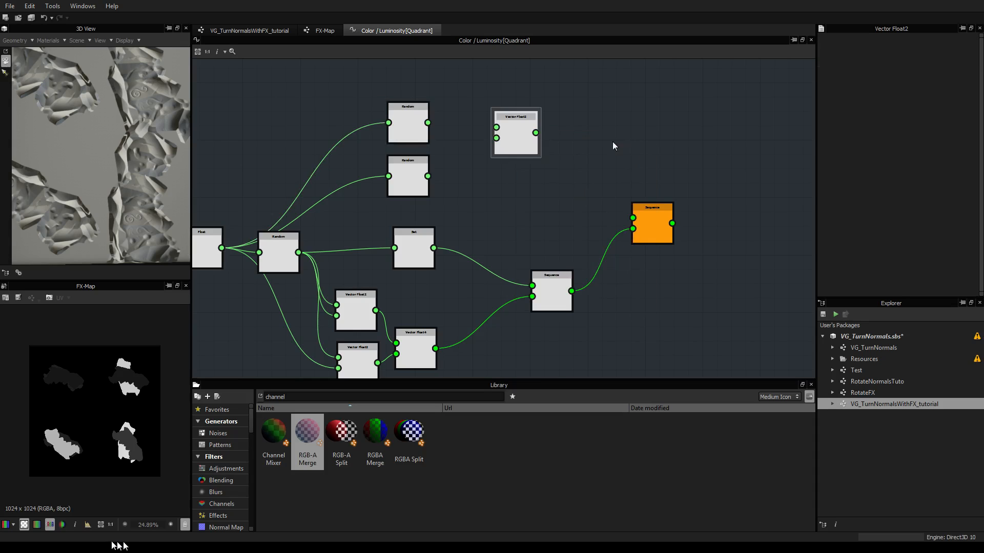
drag(427, 123, 497, 127)
click(416, 184)
drag(428, 177, 497, 159)
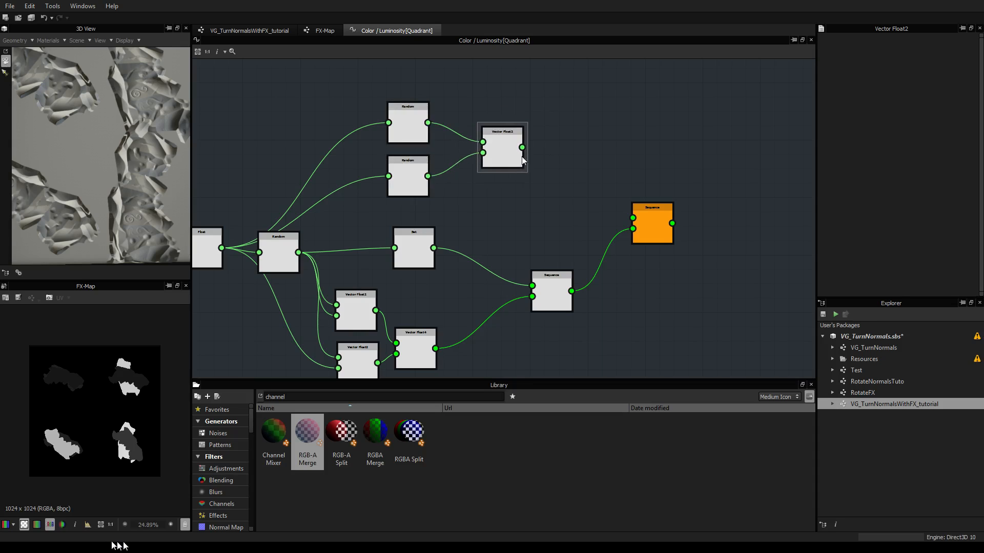
Add a Set variable node fed by the new Vector Float2 node and name its variable offsetRandom
right_click(518, 154)
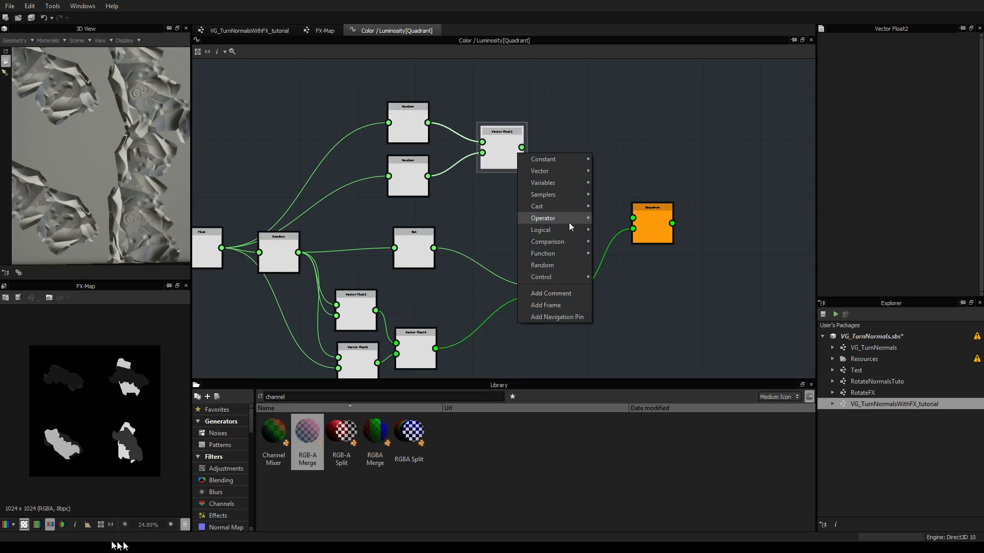
mouse_move(569, 183)
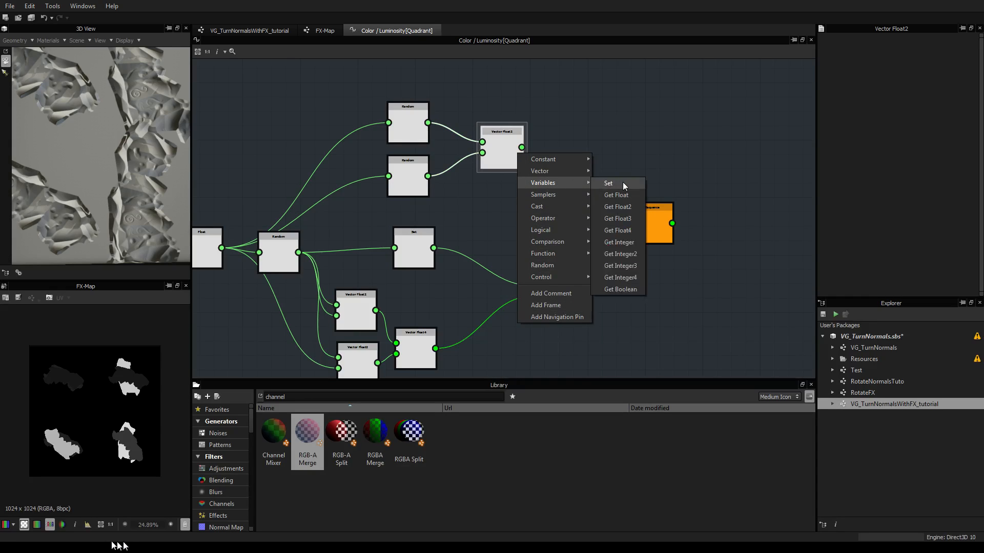
click(613, 183)
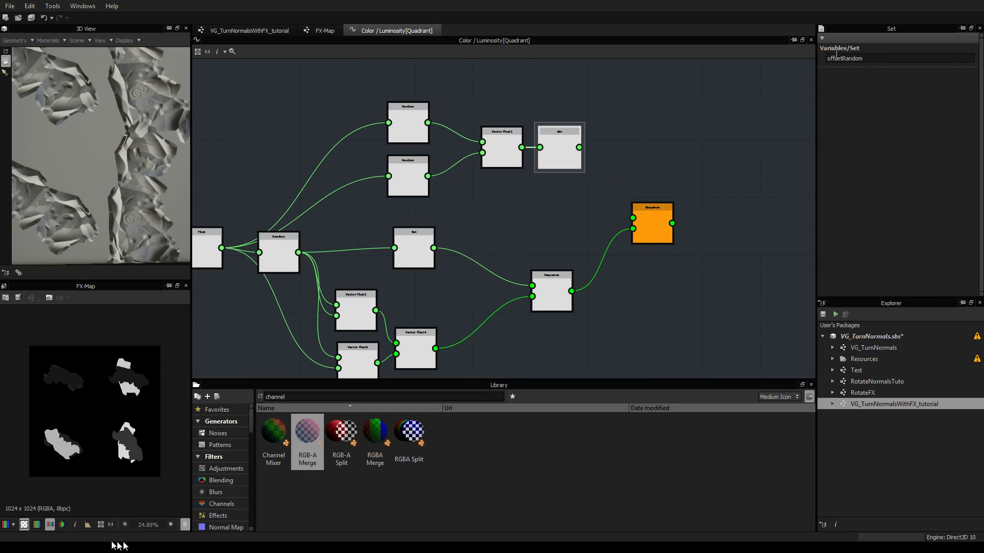
Copy the variable name offsetRandom and open the Pattern Offset function of the FX-Map's lowest Quadrant node
double_click(847, 59)
key(ctrl+c)
click(322, 31)
click(468, 314)
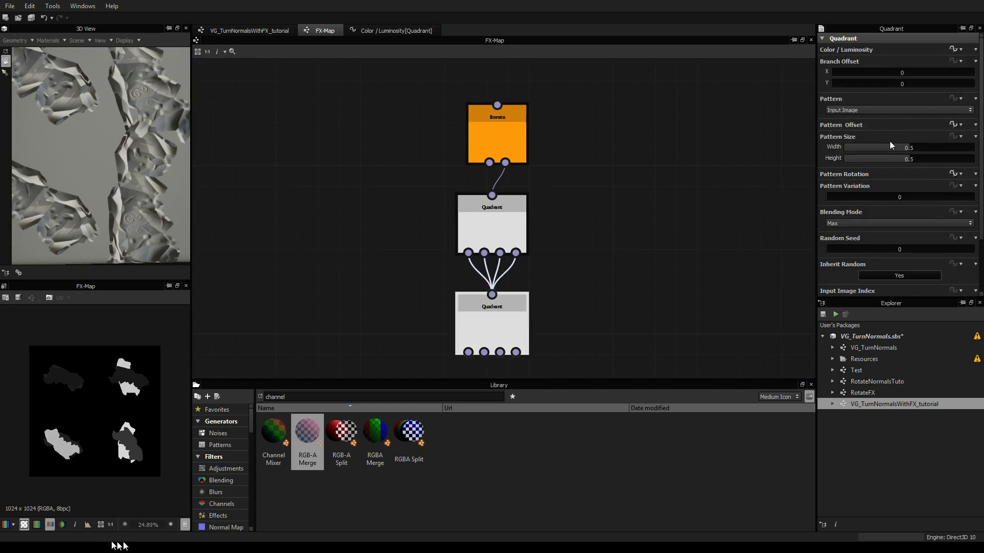
click(952, 125)
Add a Get Float2 variable node to the Pattern Offset function and make it read offsetRandom
right_click(463, 183)
mouse_move(517, 186)
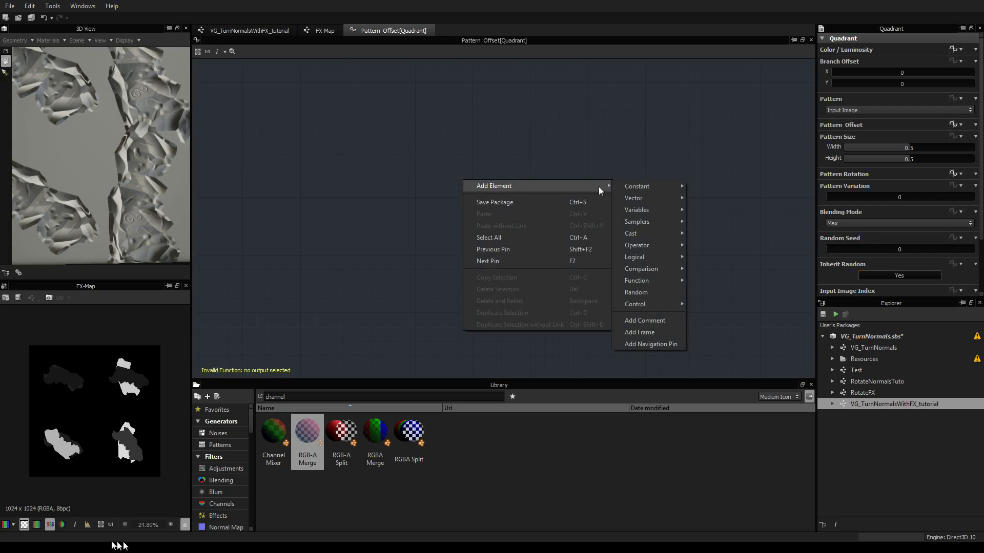
click(551, 129)
key(space)
mouse_move(566, 167)
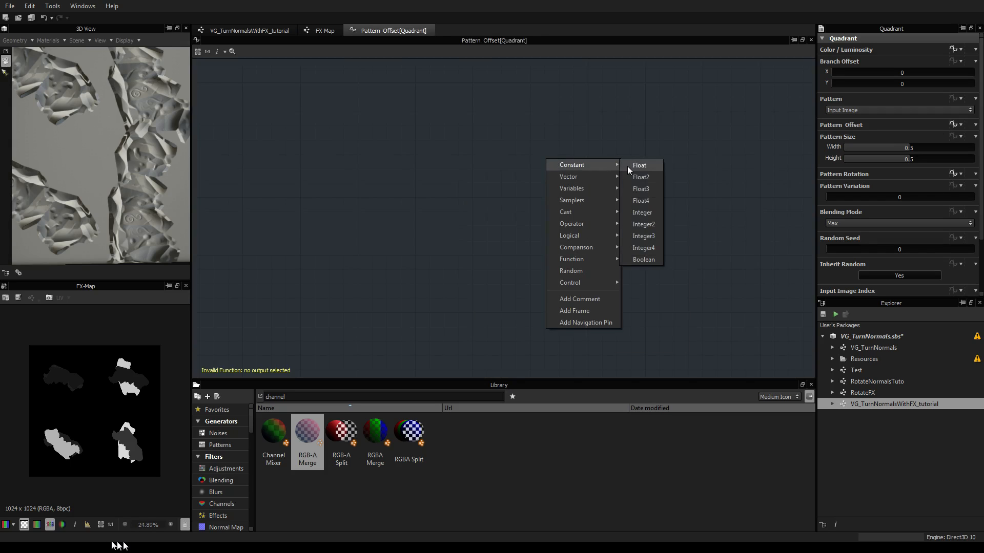
mouse_move(596, 187)
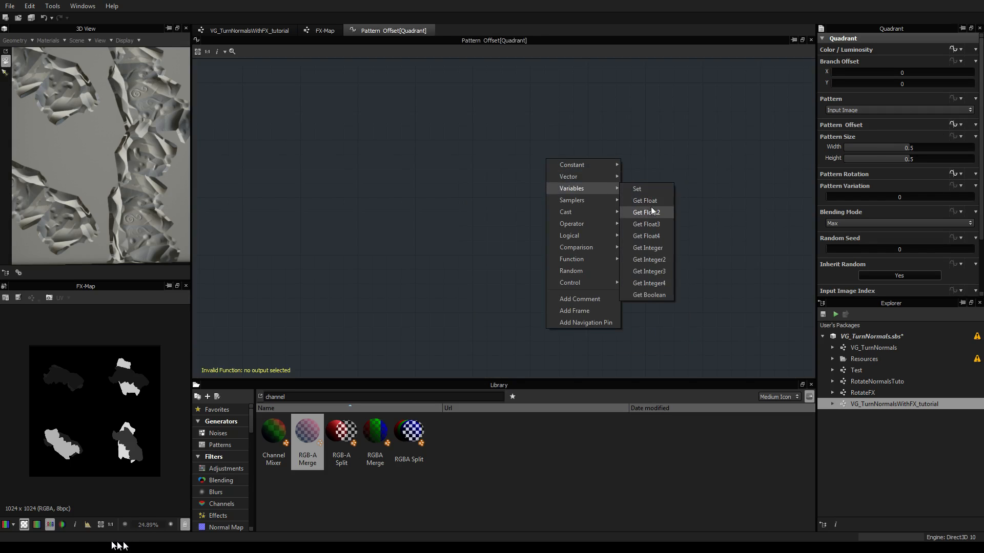
click(647, 212)
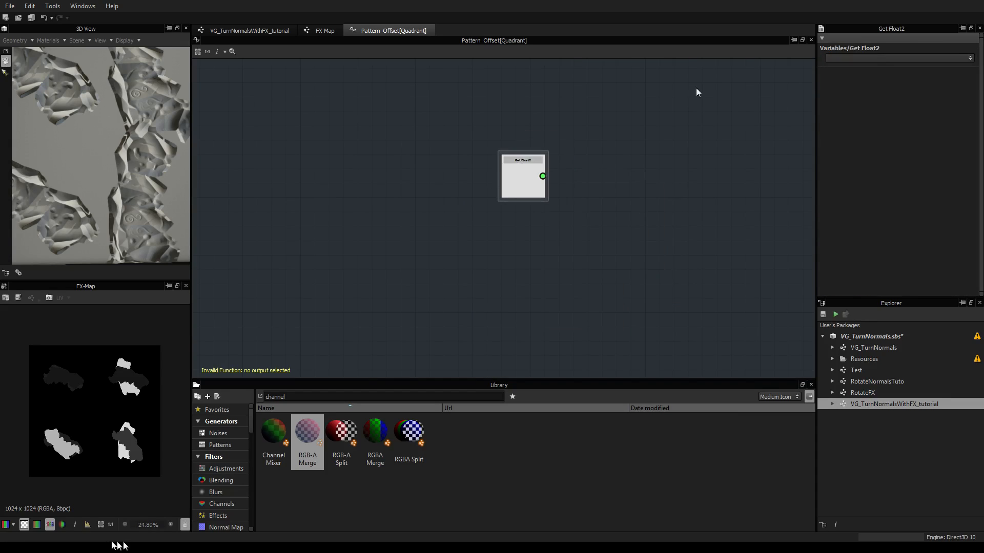
click(871, 57)
key(ctrl+v)
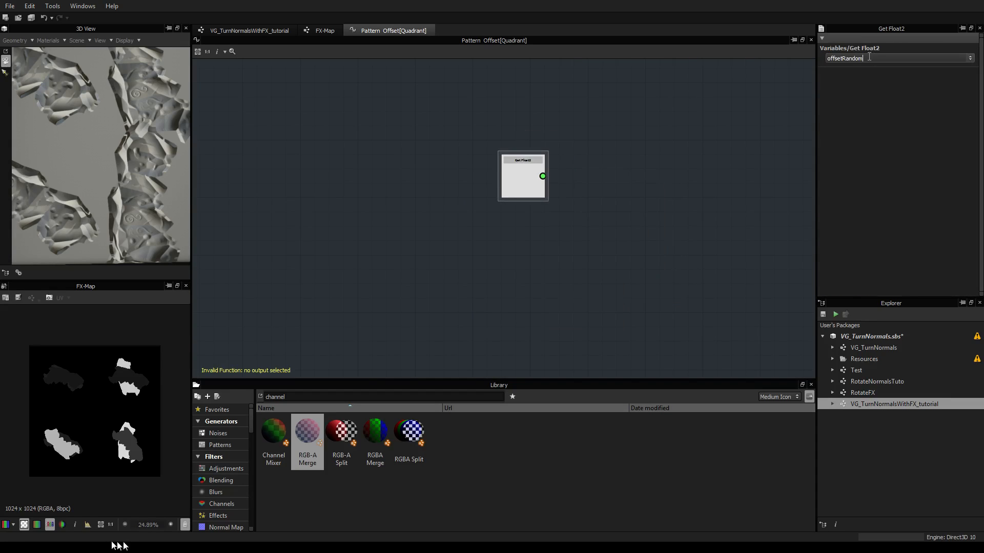
key(Return)
Set the Get Float2 node as the output of the Pattern Offset function and reposition it
right_click(532, 172)
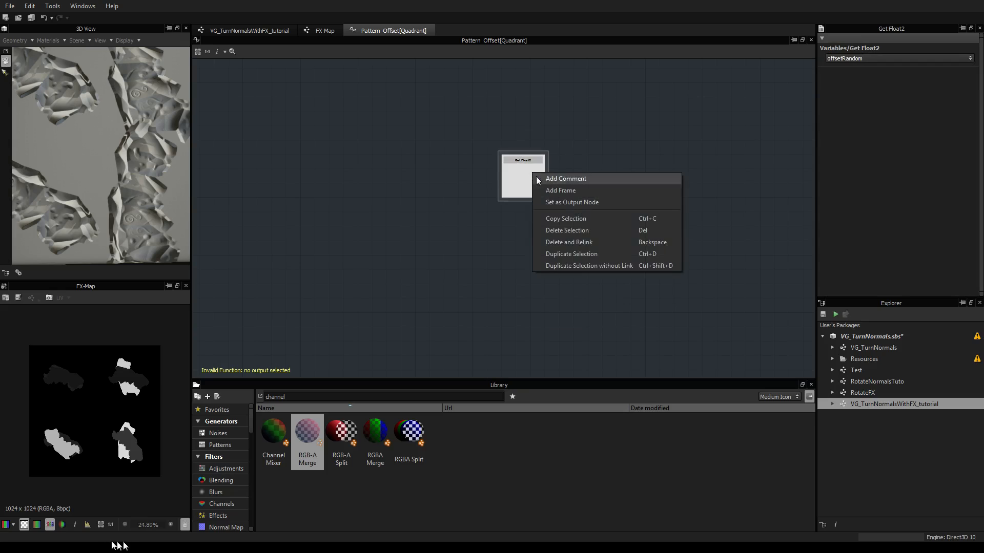
click(580, 202)
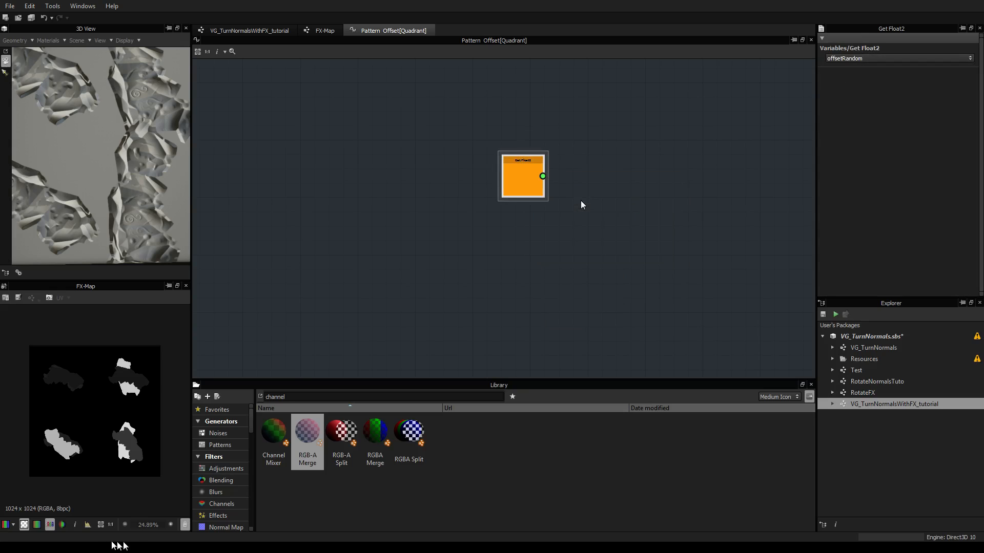
drag(536, 182, 499, 222)
scroll(496, 207, up, 3)
scroll(496, 208, down, 3)
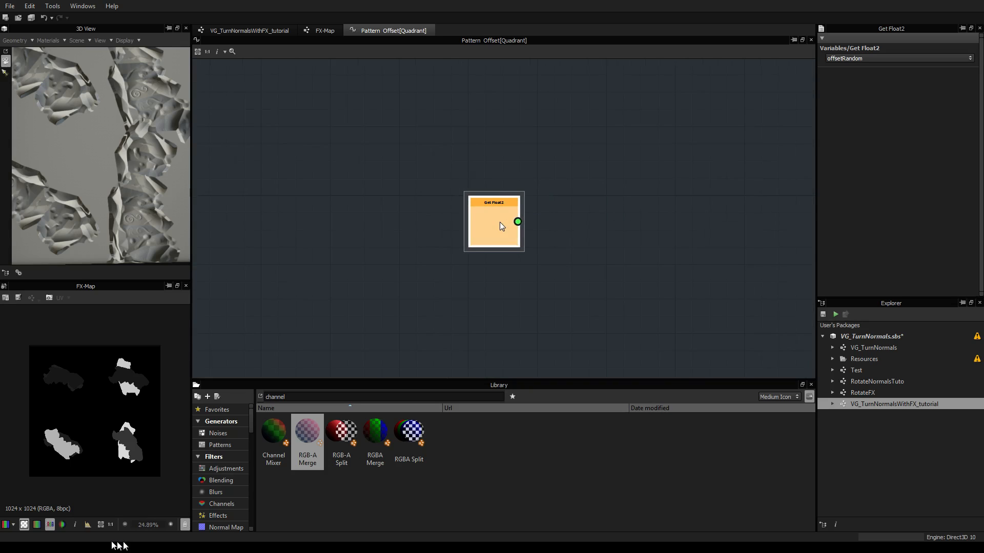
click(484, 216)
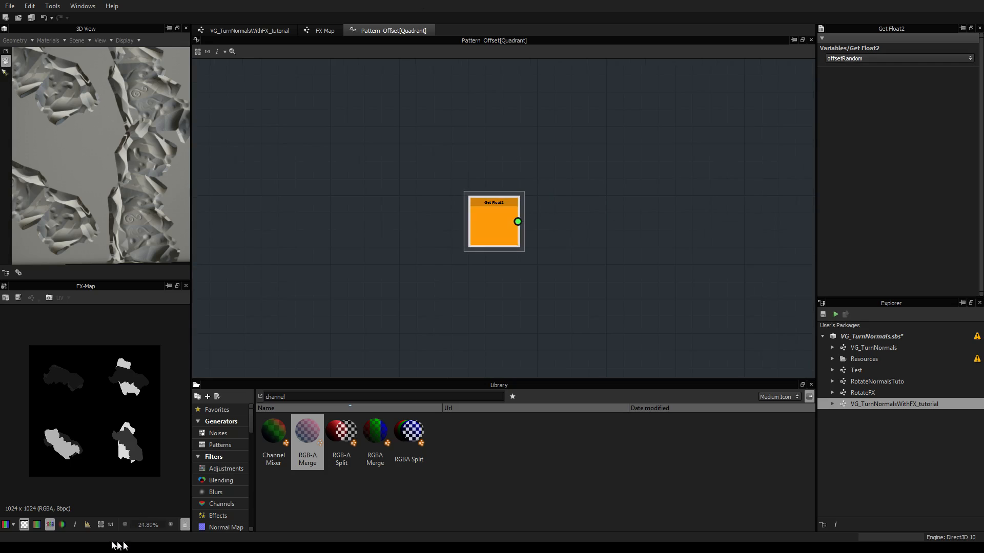
Reopen the lowest Quadrant's Color / Luminosity function and connect the offsetRandom Set node to the output Sequence's first input
click(324, 32)
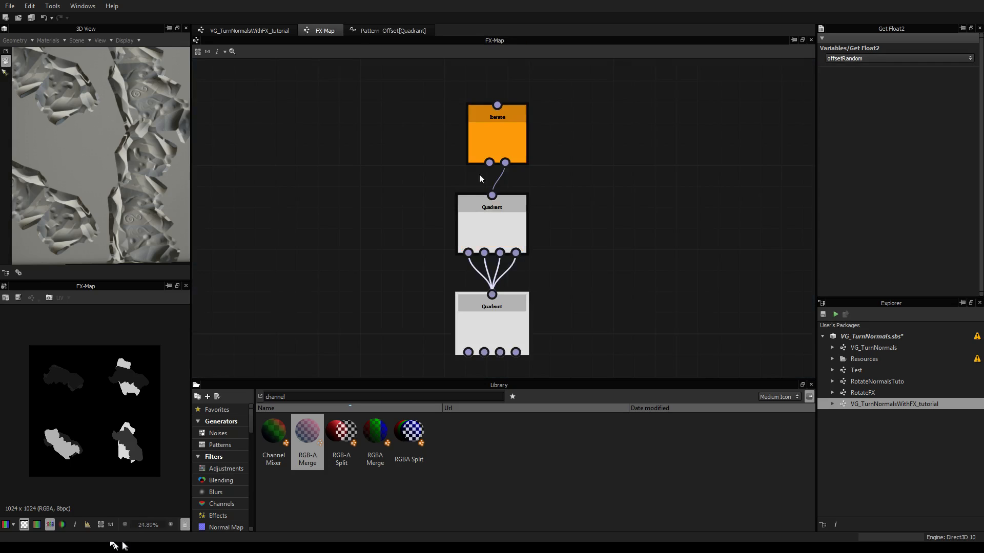
click(501, 313)
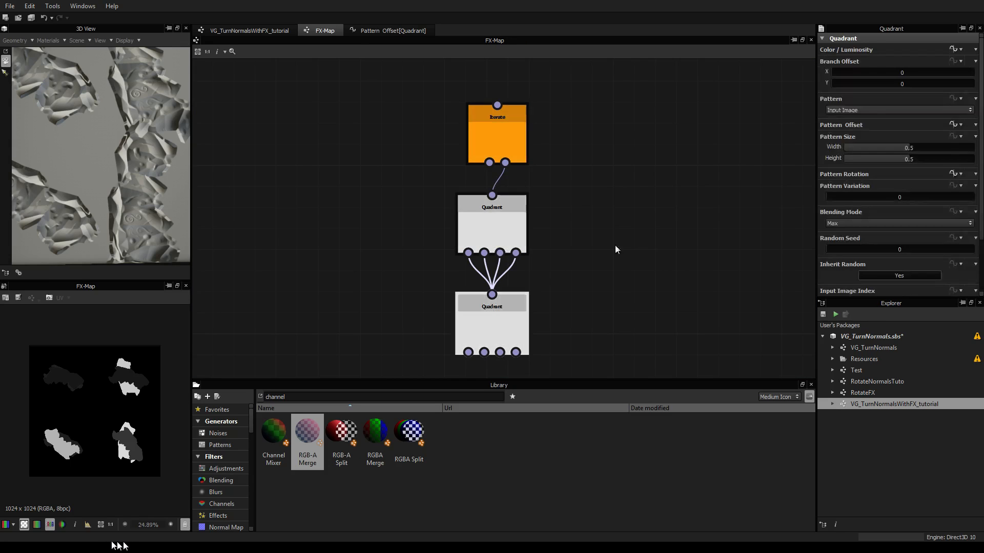
click(952, 50)
drag(689, 179, 720, 191)
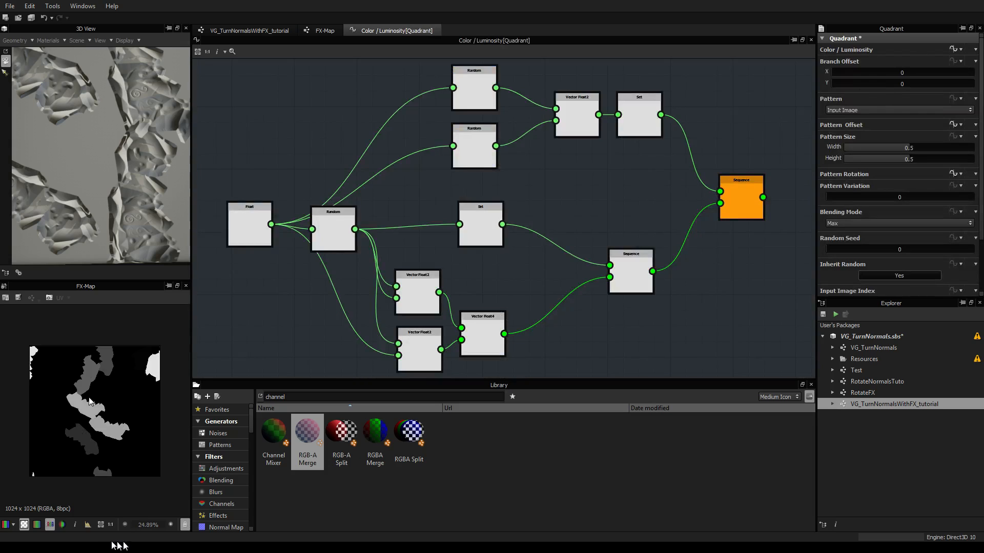
scroll(100, 401, up, 1)
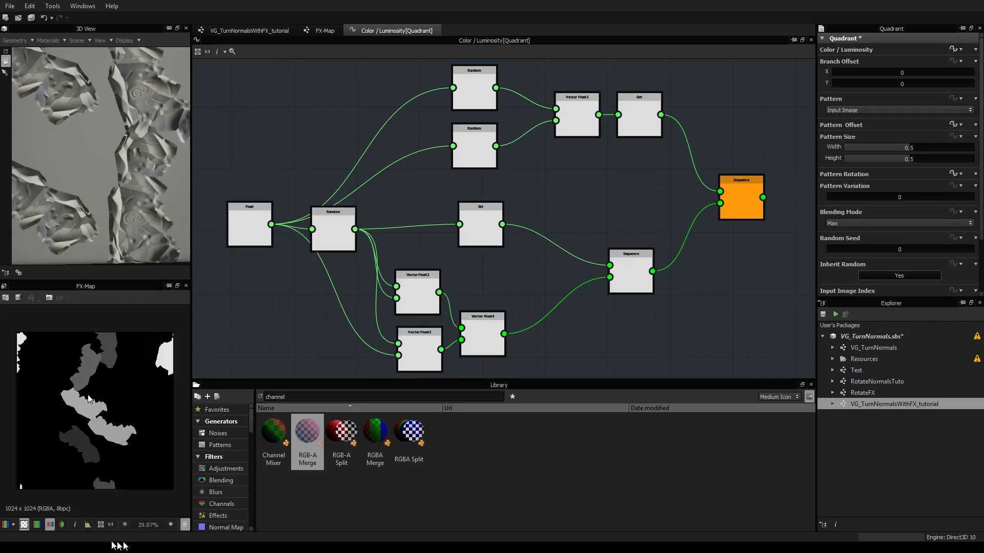
scroll(89, 385, up, 1)
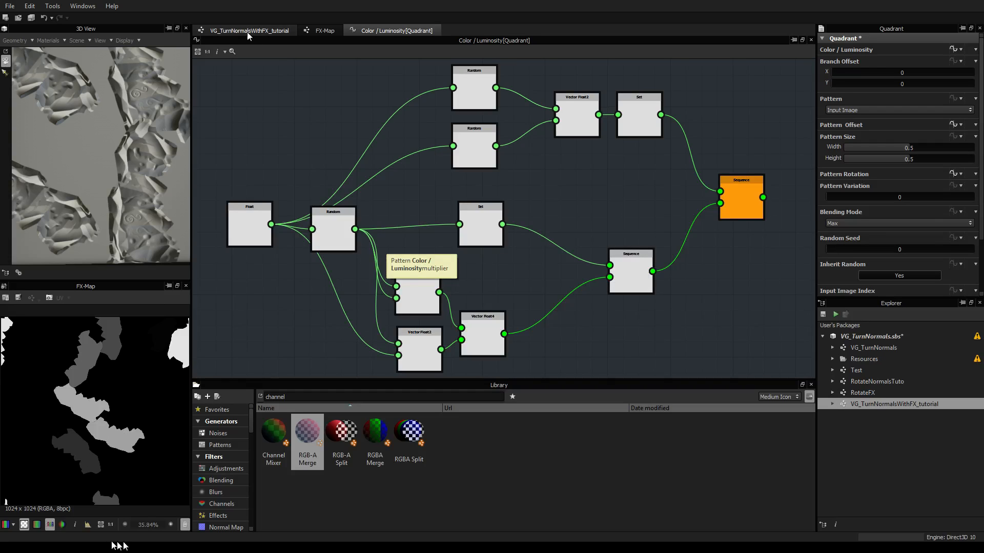
Rearrange the VG_TurnNormalsWithFX_tutorial graph, placing the Pixel Processor between the FX-Maps and the Output and the grayscale FX-Map lower down
click(276, 31)
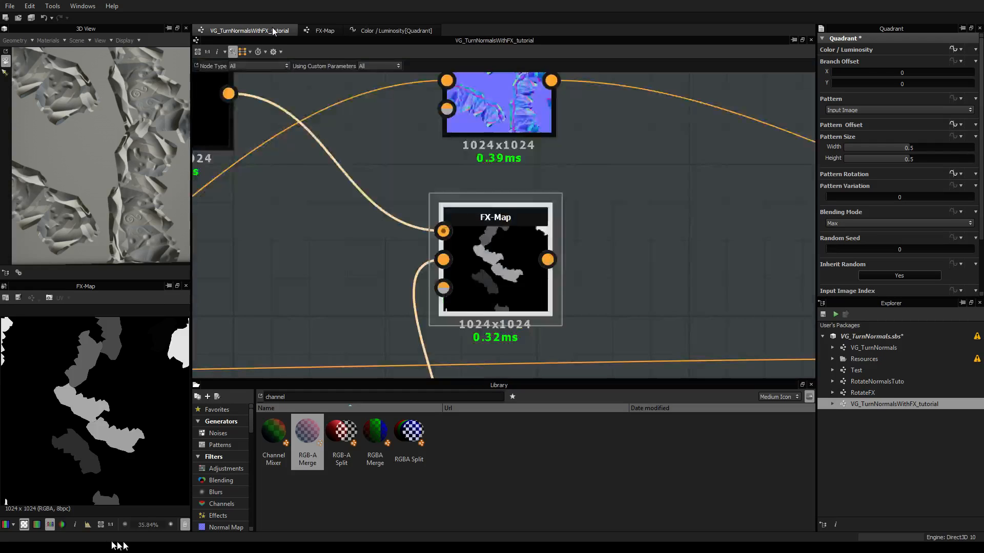
scroll(519, 207, down, 2)
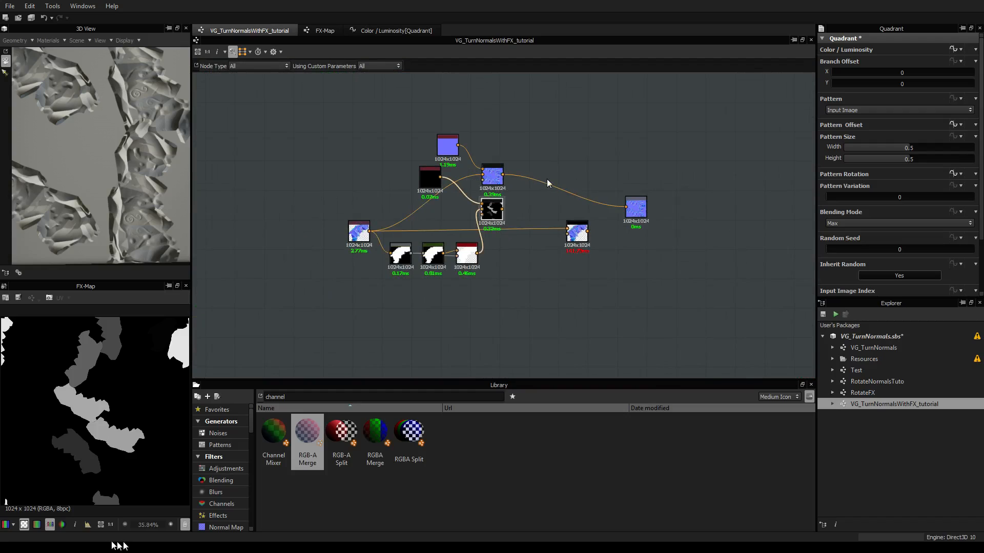
drag(327, 139, 351, 263)
scroll(536, 256, up, 3)
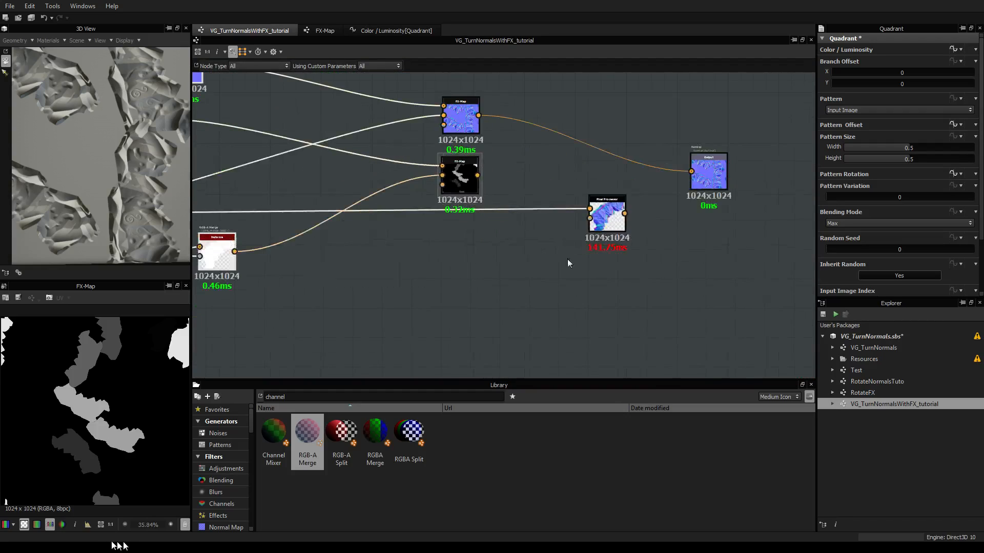
middle_drag(551, 259, 467, 326)
drag(525, 281, 481, 252)
drag(380, 245, 355, 300)
scroll(432, 277, up, 3)
scroll(431, 277, down, 3)
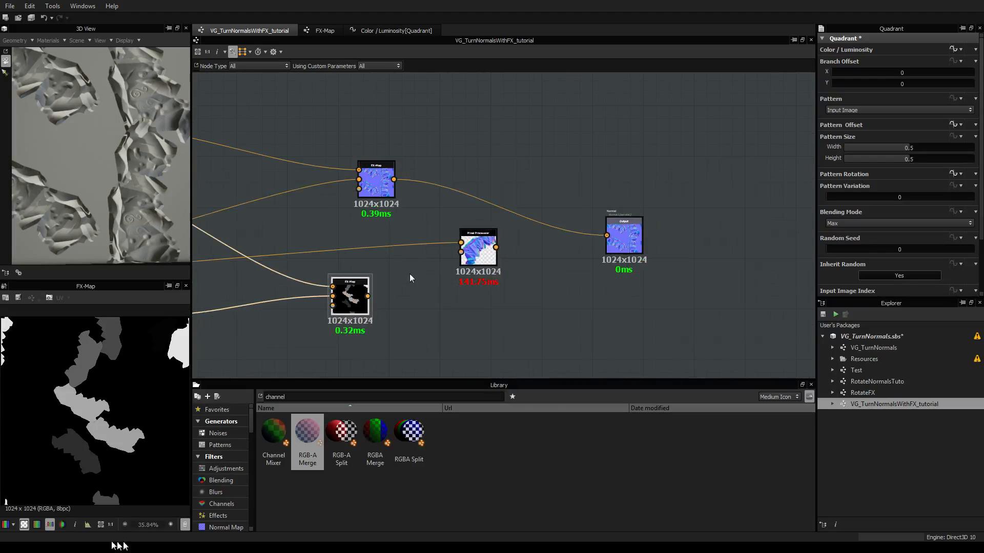
Connect the normal-map FX-Map to the Pixel Processor's first input and the grayscale FX-Map to its second input
drag(394, 179, 440, 236)
scroll(483, 260, up, 5)
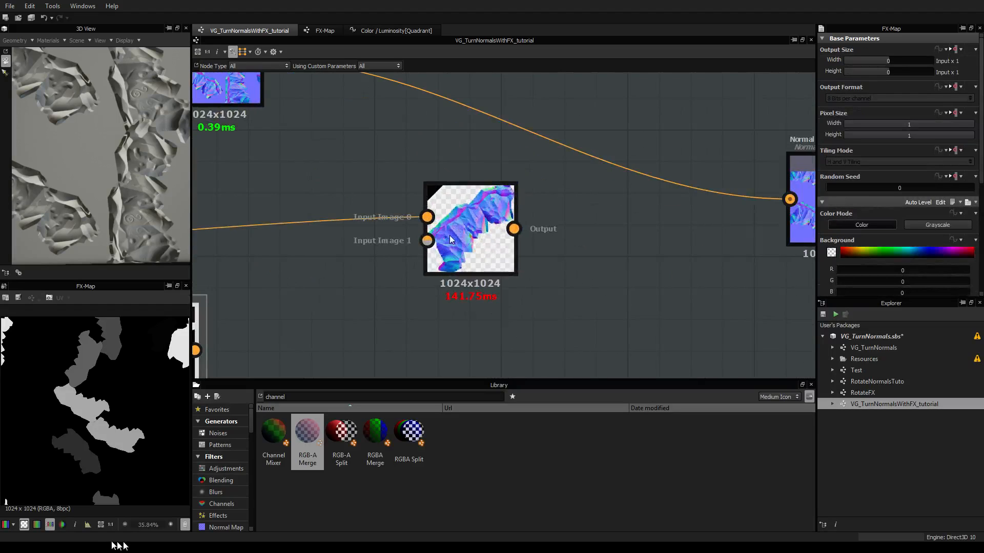
scroll(449, 237, down, 3)
drag(340, 134, 428, 229)
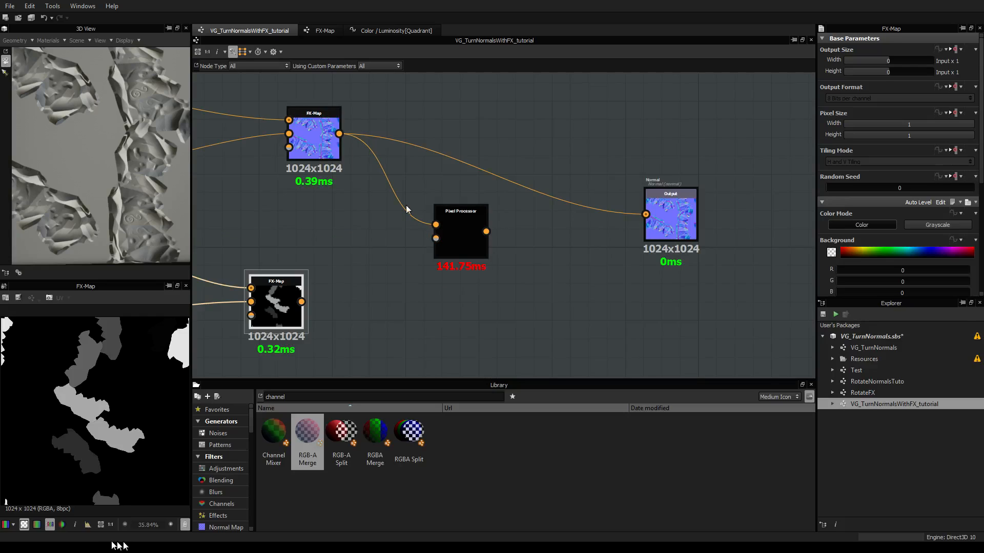
click(324, 144)
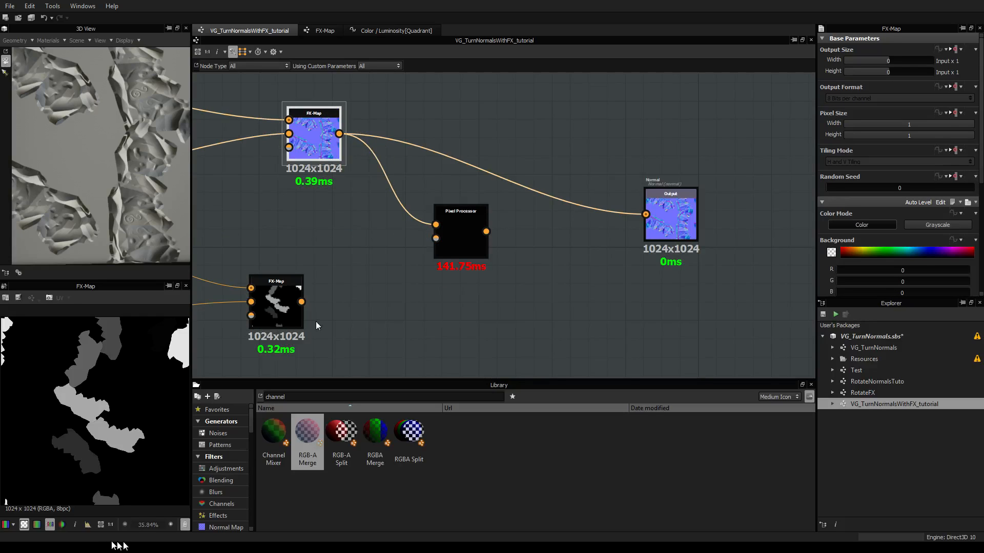
drag(302, 306, 436, 239)
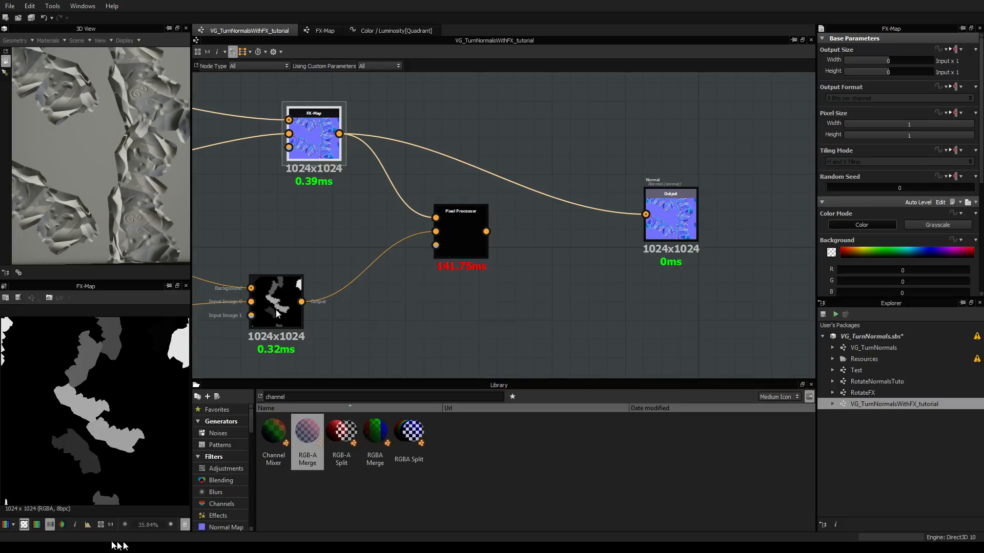
Connect the Pixel Processor's output to the Normal Output node, replacing the direct link from the normal-map FX-Map
click(457, 239)
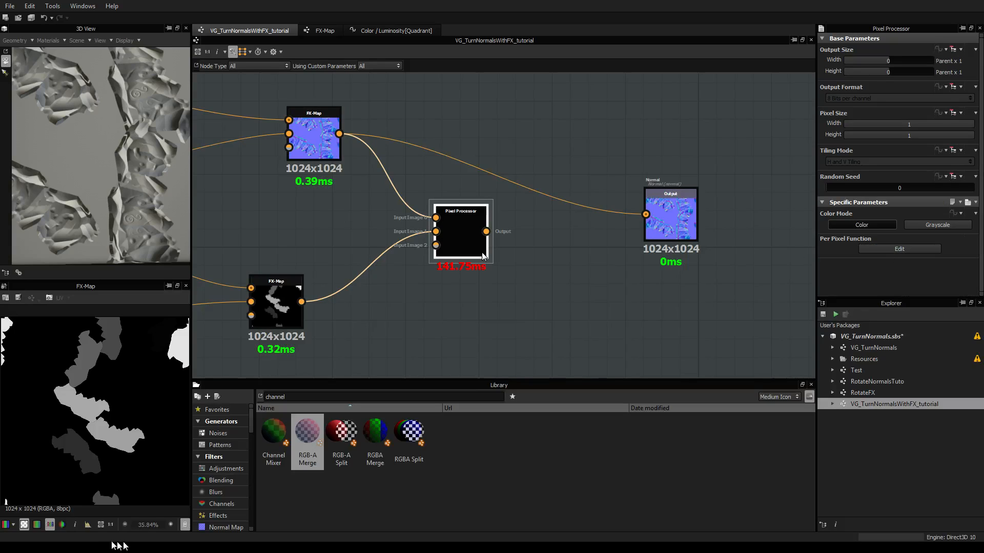
drag(486, 231, 631, 219)
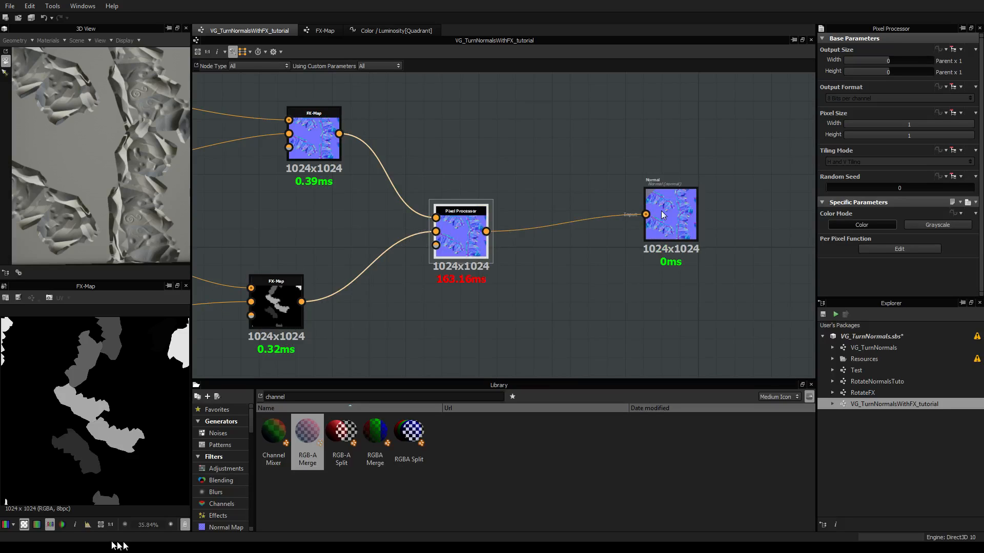
scroll(675, 221, up, 4)
scroll(675, 220, down, 5)
scroll(666, 253, up, 2)
middle_drag(502, 250, 458, 256)
scroll(458, 256, down, 1)
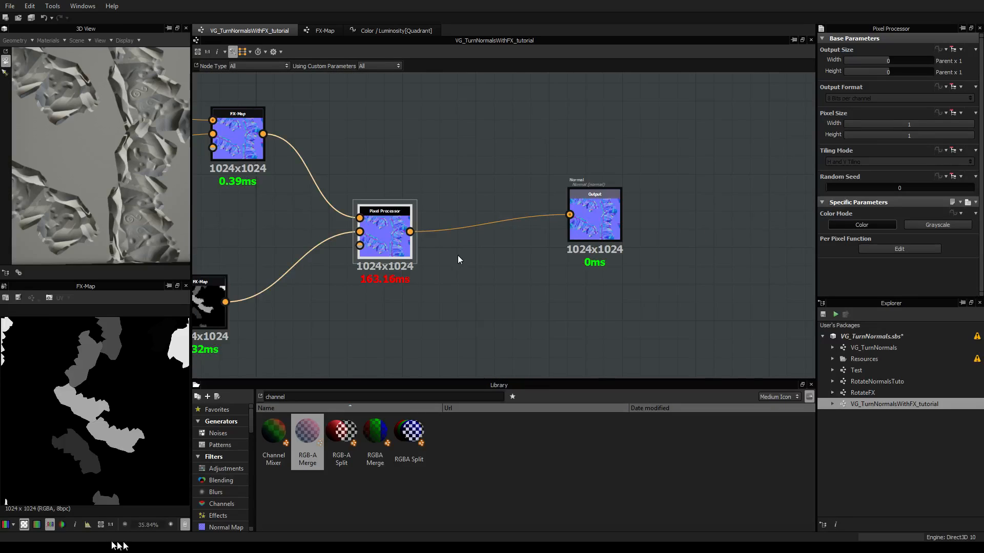
Open the Pixel Processor's Per Pixel Function and examine the Exposed rotation Value and Rotation offset groups
click(888, 250)
scroll(552, 253, up, 5)
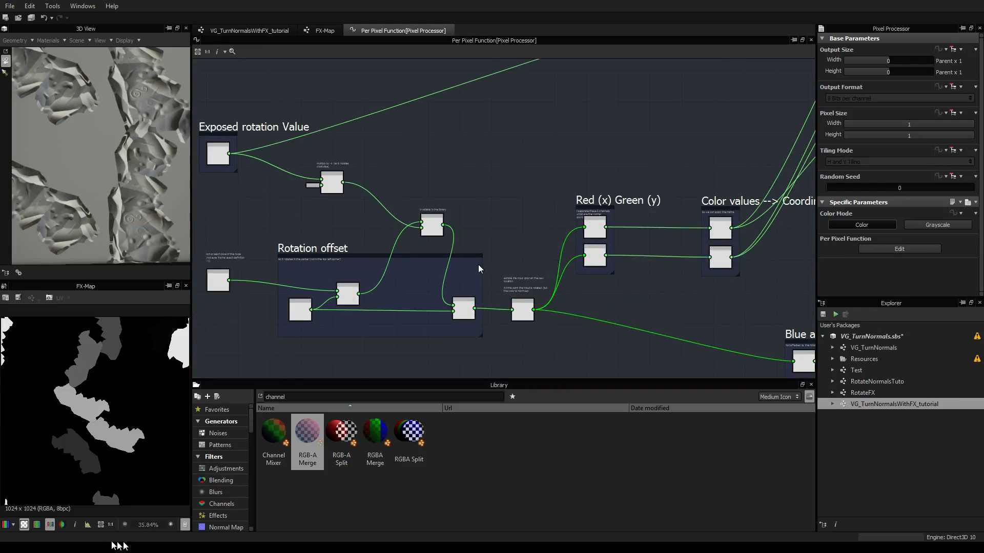
scroll(391, 278, up, 3)
scroll(386, 279, down, 2)
middle_drag(386, 279, 476, 272)
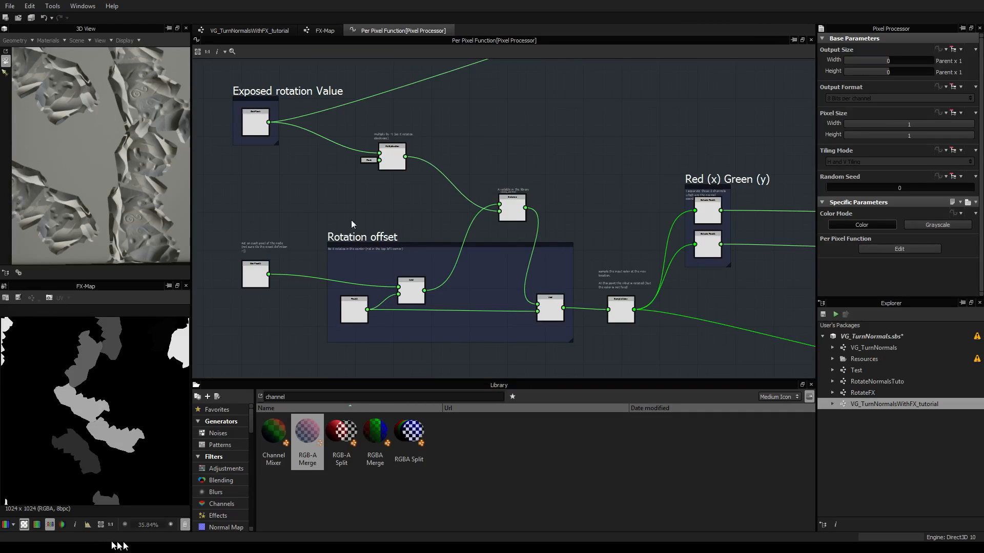
scroll(306, 217, up, 1)
scroll(306, 217, down, 2)
scroll(307, 217, up, 1)
scroll(669, 225, down, 2)
middle_drag(589, 224, 646, 230)
scroll(668, 227, up, 2)
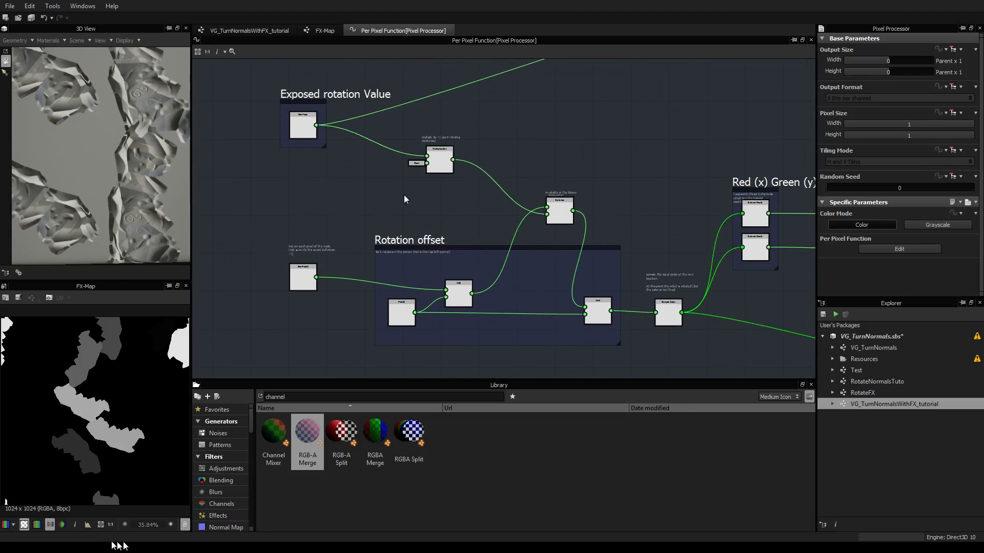
Follow the function's flow to the Sample Color node and inspect its input image and filtering settings
scroll(562, 268, down, 3)
middle_drag(625, 270, 493, 259)
scroll(560, 300, down, 1)
middle_drag(583, 291, 562, 313)
scroll(475, 272, up, 1)
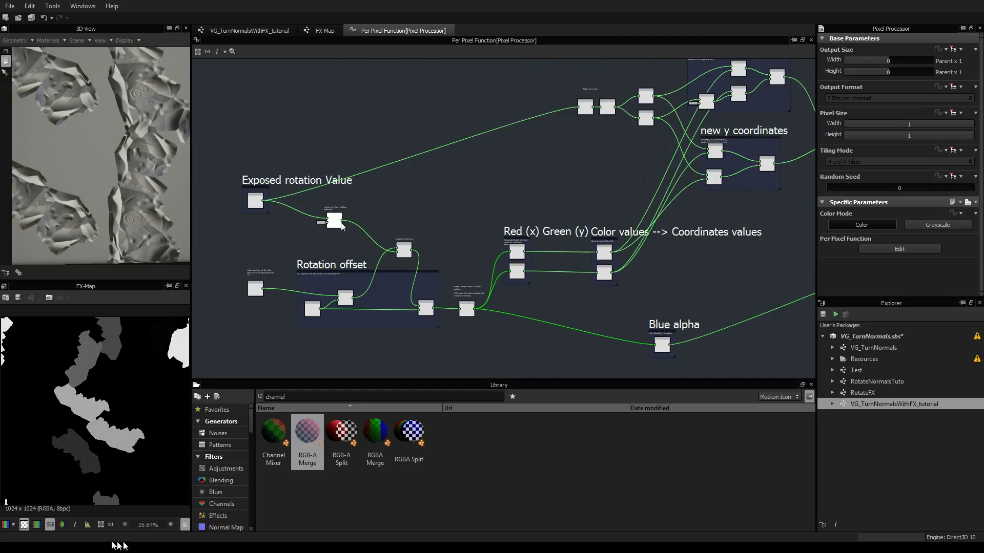
scroll(477, 302, up, 5)
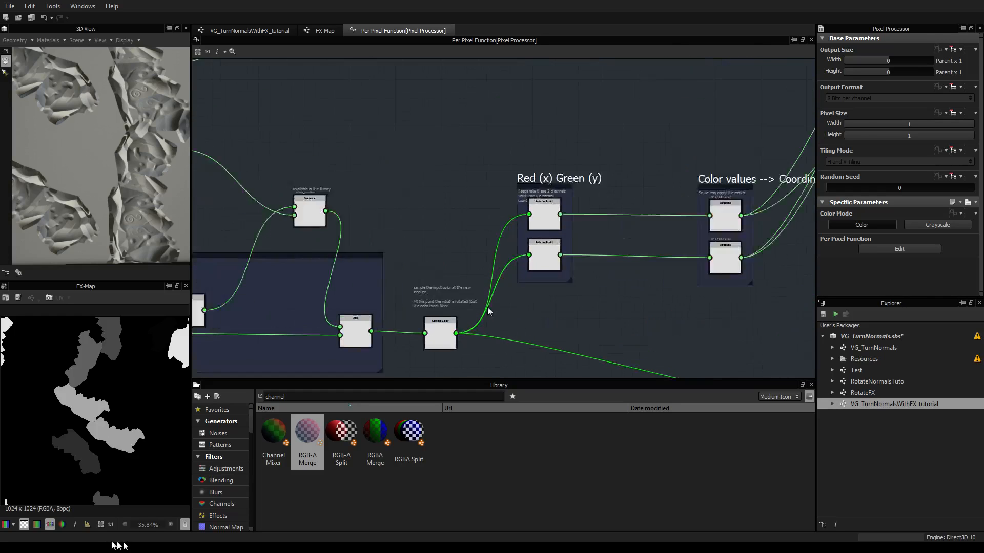
click(435, 336)
scroll(438, 337, down, 5)
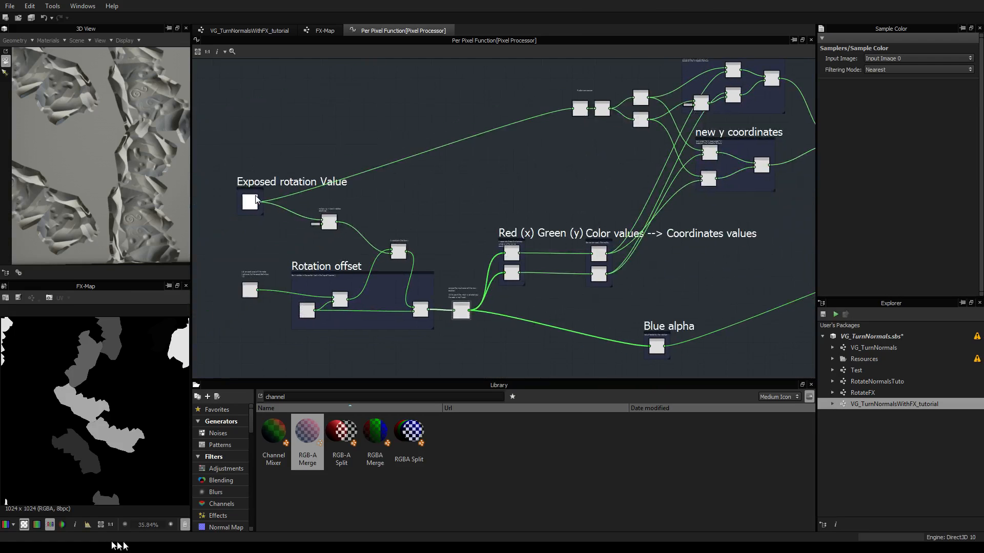
Move the Exposed rotation Value frame with its Get Float node up, clear of the Multiplication node
drag(257, 206, 331, 245)
scroll(330, 244, up, 4)
scroll(331, 244, down, 3)
middle_drag(326, 169, 429, 185)
scroll(426, 205, down, 2)
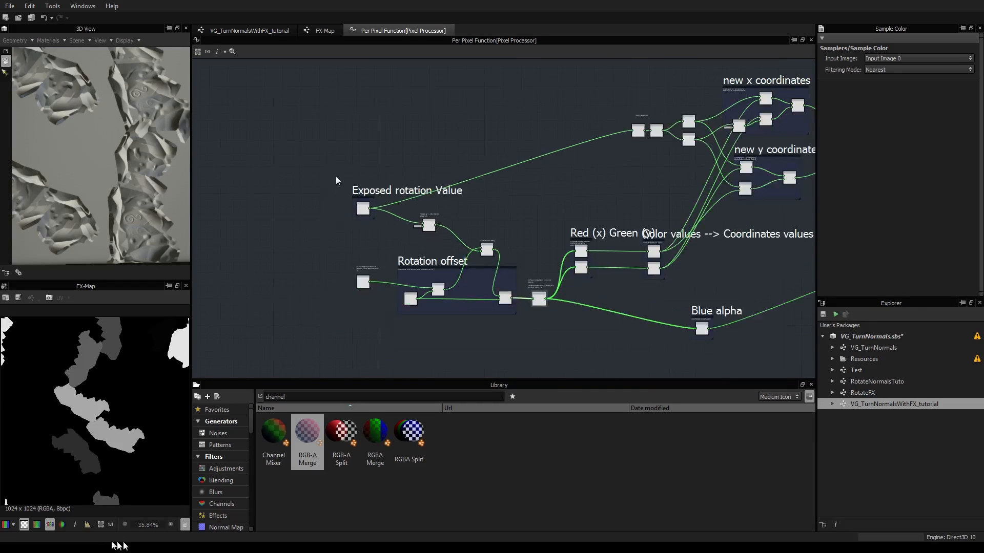
drag(330, 187, 423, 154)
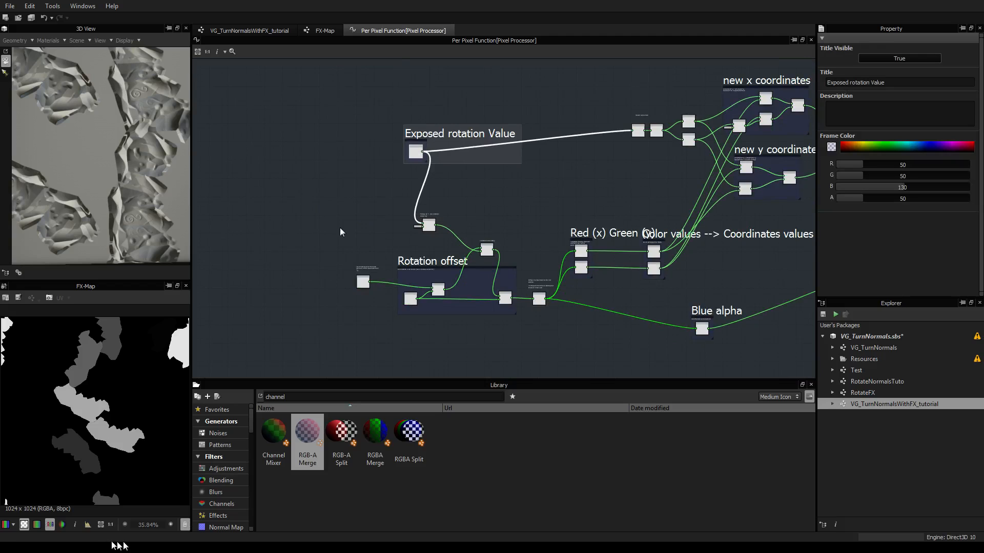
Examine the Get Float node in the Exposed rotation Value frame and its link to the Multiplication node
scroll(352, 195, up, 2)
middle_drag(424, 148, 349, 226)
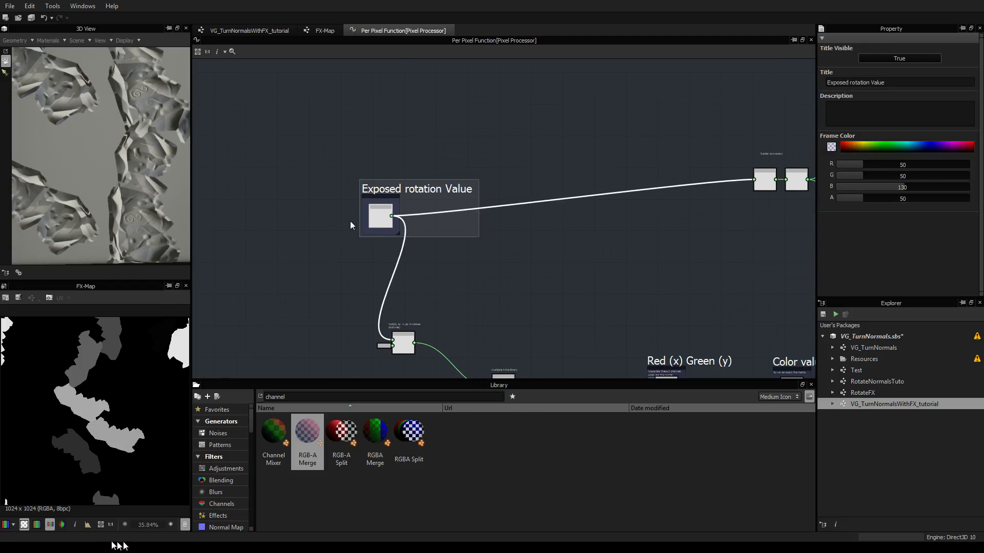
scroll(380, 212, up, 5)
scroll(379, 211, up, 1)
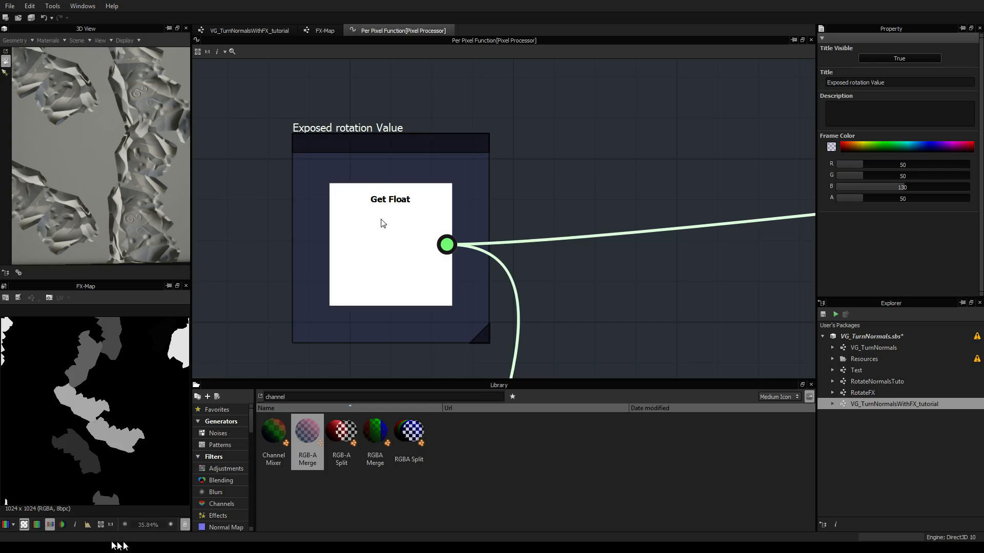
scroll(329, 340, down, 1)
scroll(330, 318, down, 2)
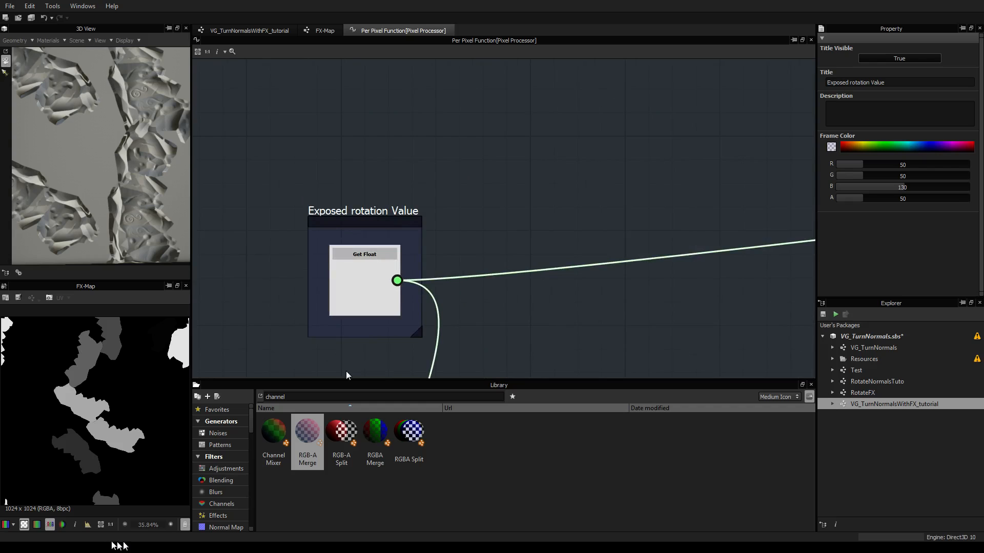
middle_drag(344, 371, 465, 265)
scroll(467, 265, down, 4)
middle_drag(394, 319, 459, 226)
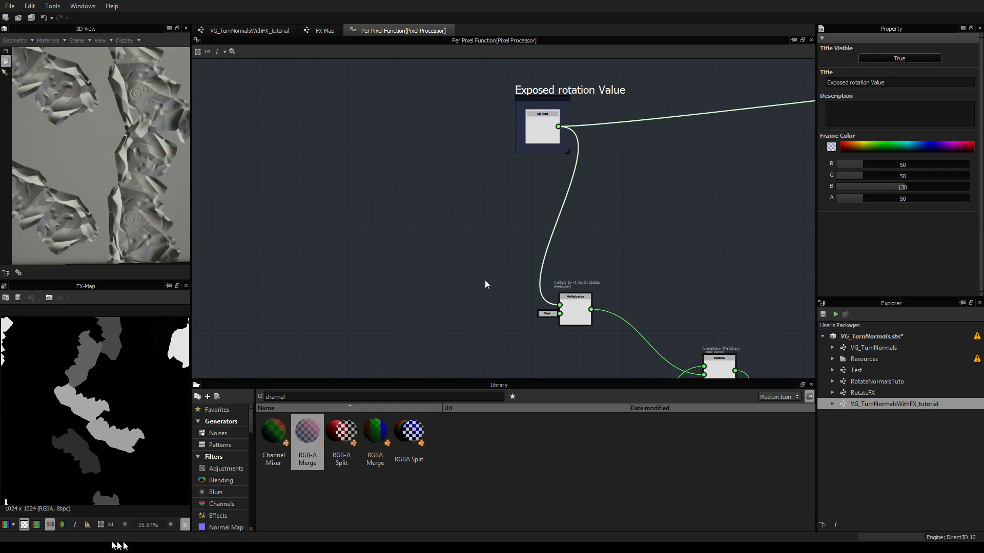
scroll(486, 284, down, 2)
middle_drag(433, 352, 453, 275)
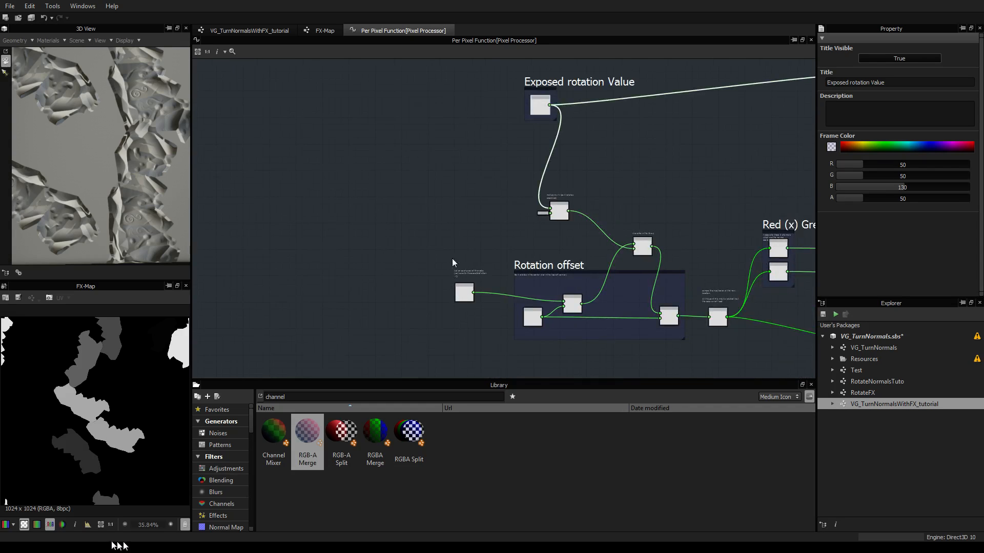
Move the $pos Get Float2 node and its comment up and away from the Rotation offset frame, then select the node
click(461, 273)
drag(464, 293, 336, 186)
scroll(331, 191, up, 5)
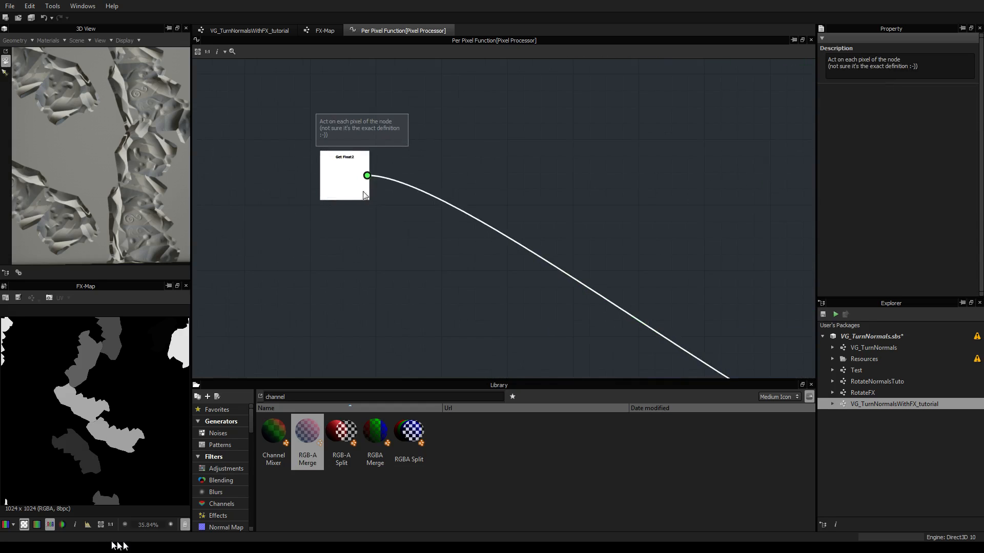
middle_drag(376, 181, 354, 235)
click(426, 213)
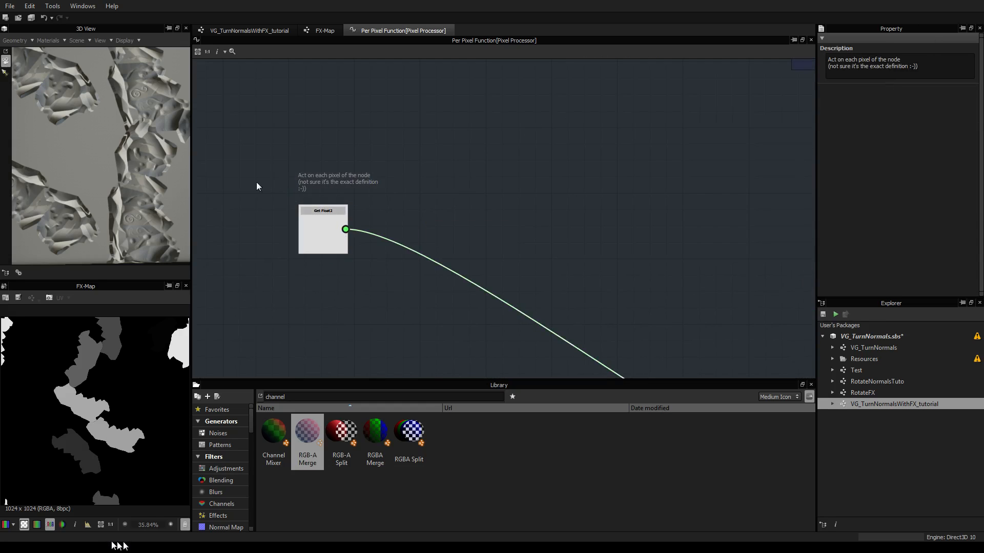
click(323, 228)
scroll(433, 206, down, 4)
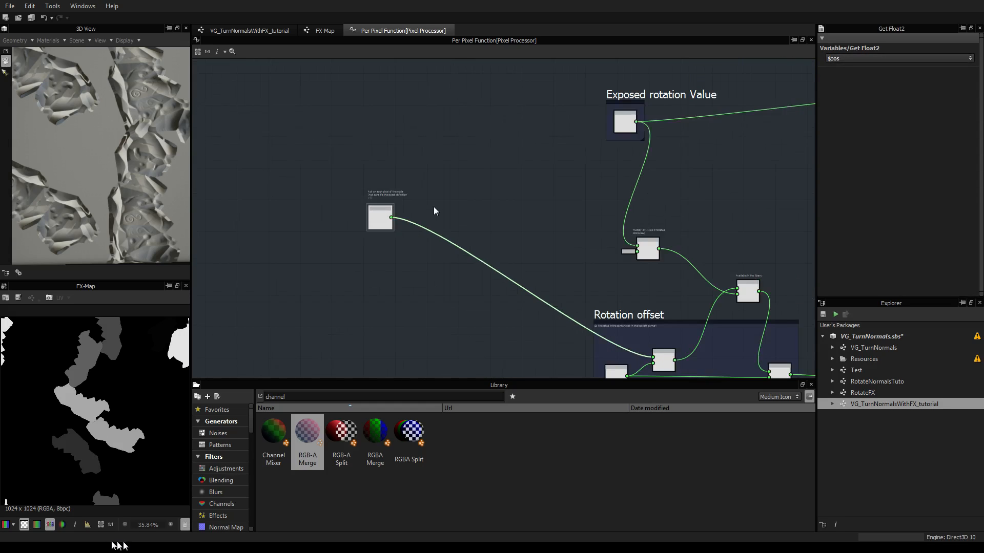
middle_drag(411, 178, 380, 205)
key(space)
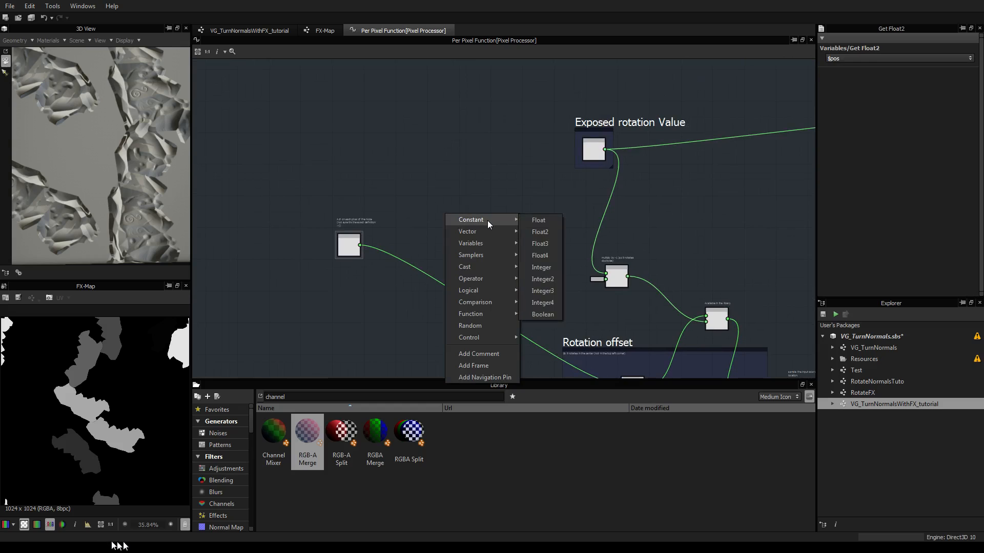
mouse_move(486, 229)
click(445, 137)
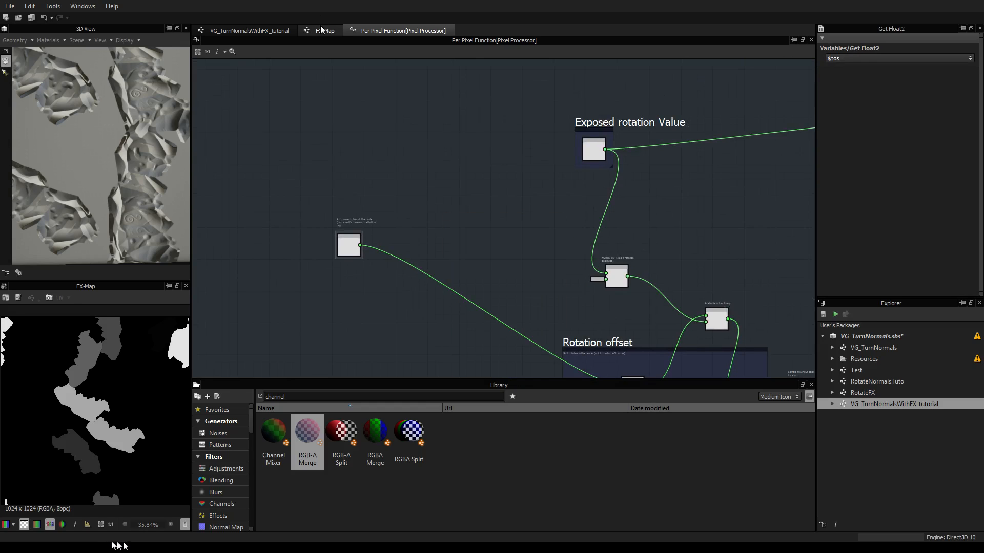
Return to the VG_TurnNormalsWithFX_tutorial graph and delete the link between the grayscale FX-Map and the Pixel Processor
click(249, 30)
middle_drag(301, 254, 431, 225)
drag(397, 215, 419, 247)
key(Delete)
Add a Grayscale Conversion node between the grayscale FX-Map and the Pixel Processor's second input, and connect both sides
scroll(379, 267, up, 4)
middle_drag(379, 266, 328, 233)
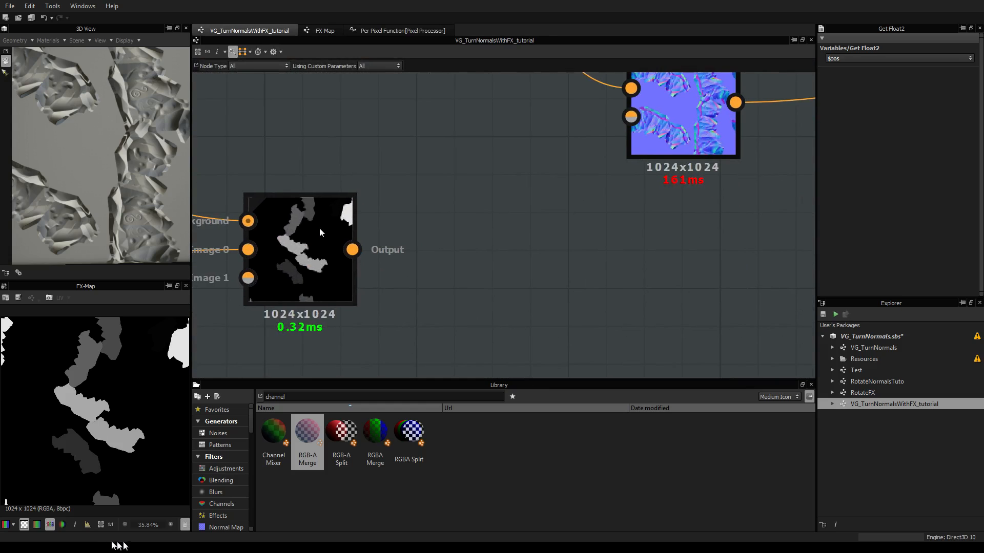
scroll(353, 229, down, 3)
scroll(354, 228, up, 2)
right_click(490, 225)
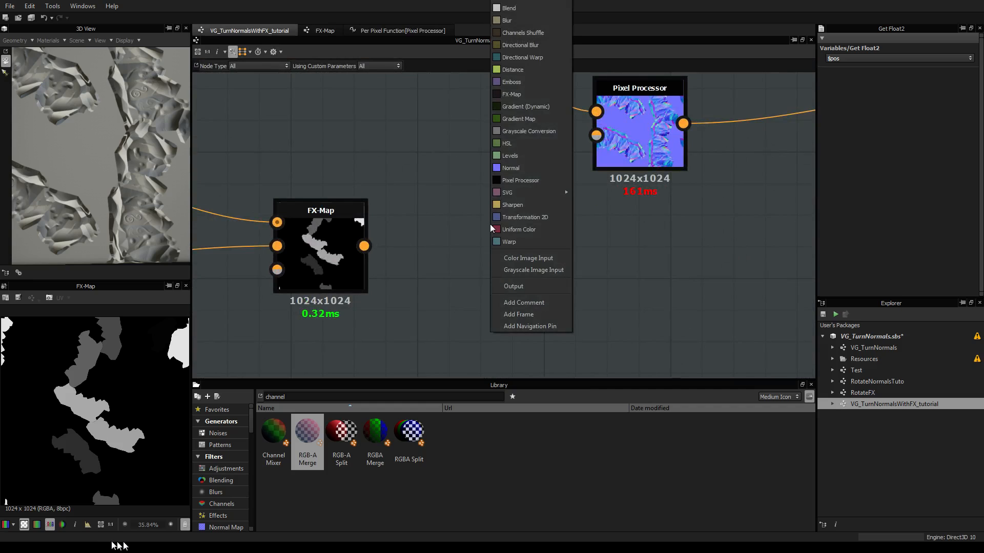
click(528, 131)
drag(364, 246, 446, 225)
drag(533, 224, 596, 136)
middle_drag(667, 120, 589, 187)
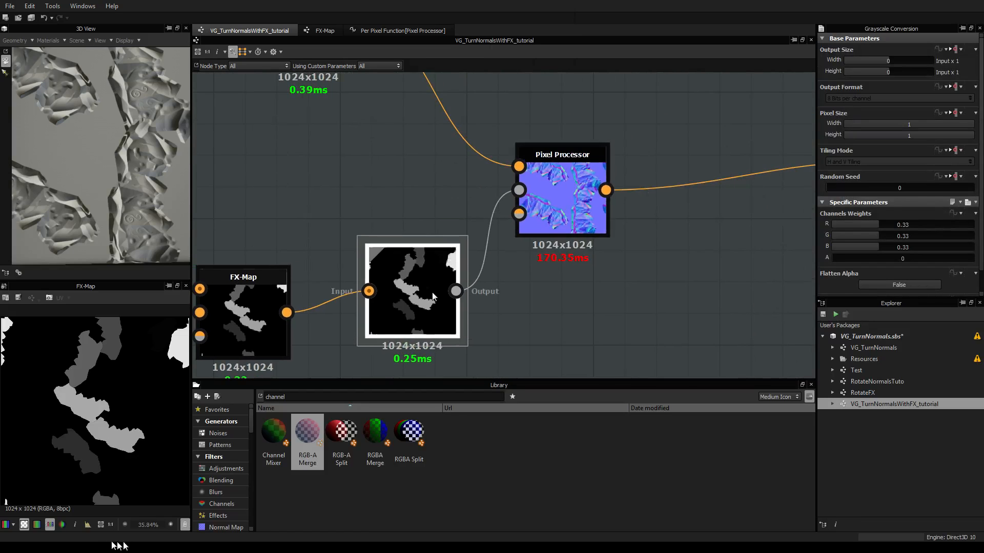
Reopen the Per Pixel Function, add a Sample Gray node and feed it from the $pos Get Float2 node
click(589, 187)
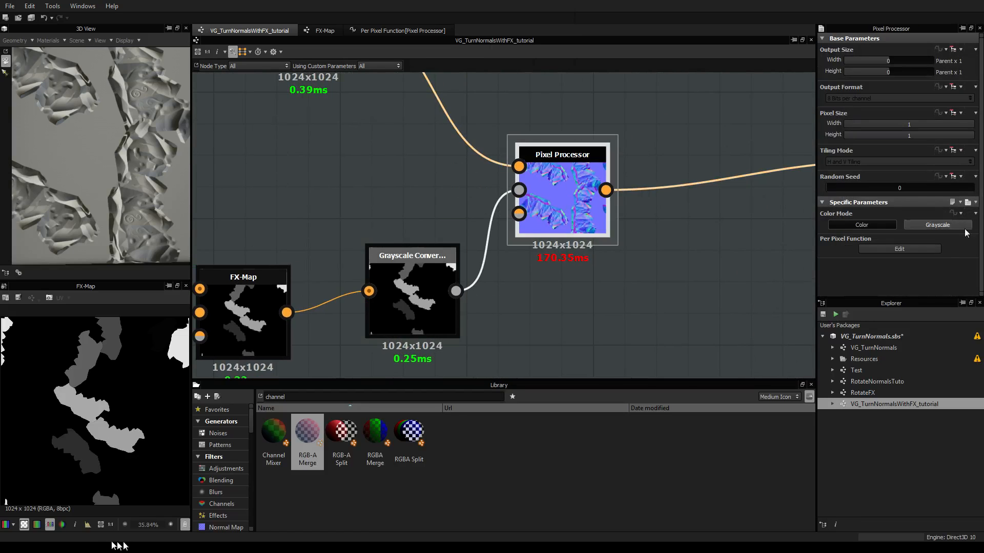
click(933, 250)
middle_drag(406, 252, 462, 254)
scroll(461, 253, up, 3)
middle_drag(363, 361, 375, 219)
scroll(374, 220, down, 1)
scroll(374, 223, down, 3)
middle_drag(439, 185, 388, 254)
scroll(388, 255, up, 4)
right_click(551, 210)
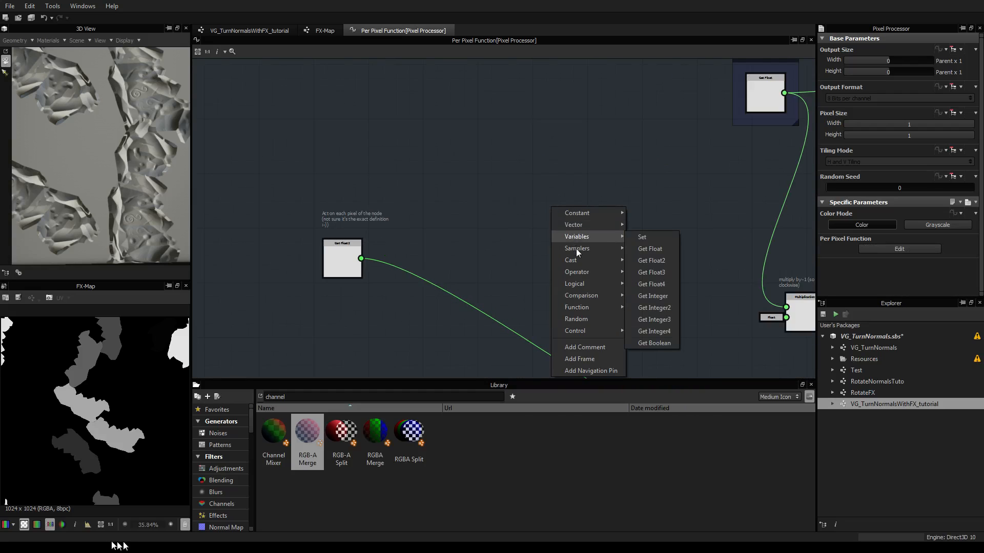
mouse_move(576, 248)
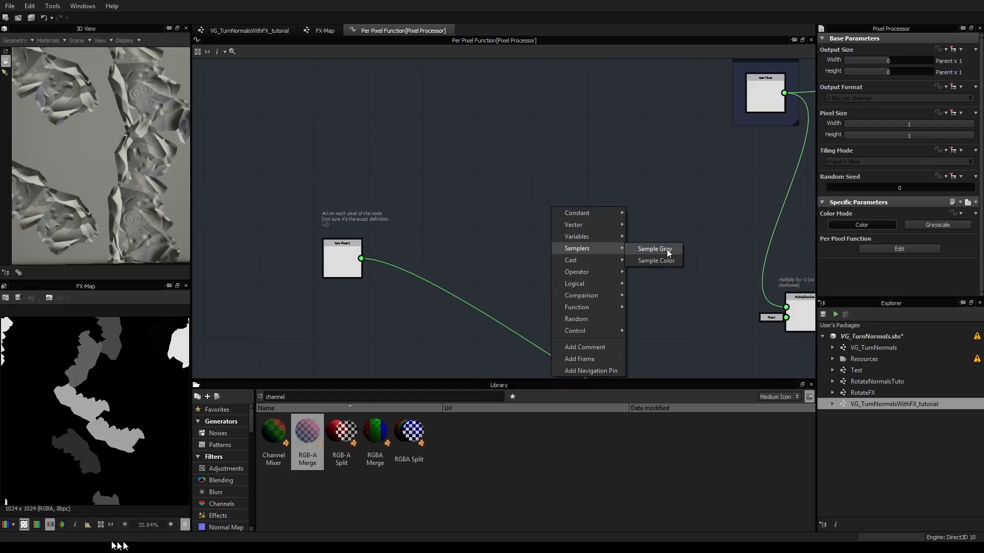
click(666, 249)
drag(361, 259, 535, 204)
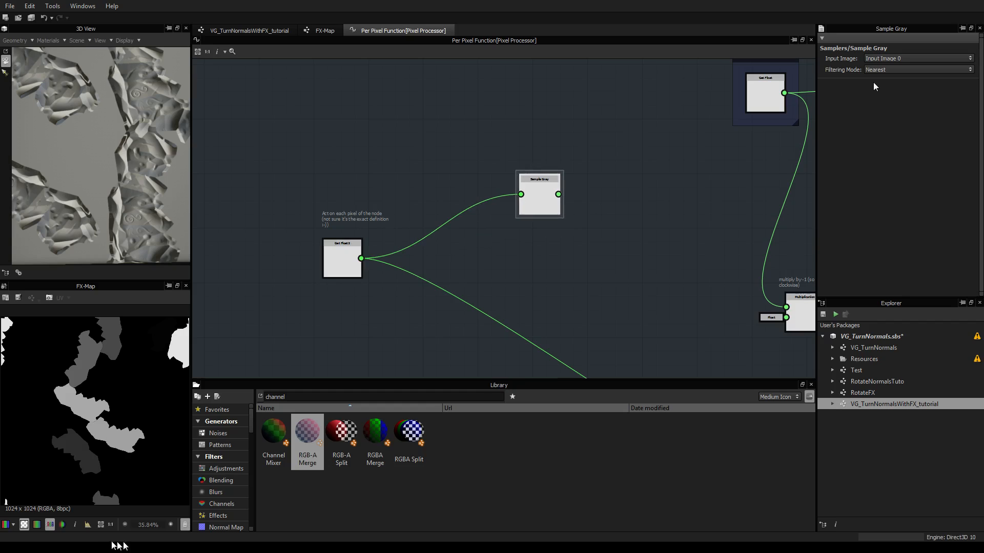
Set the Sample Gray node's input image to Input Image 1
click(889, 58)
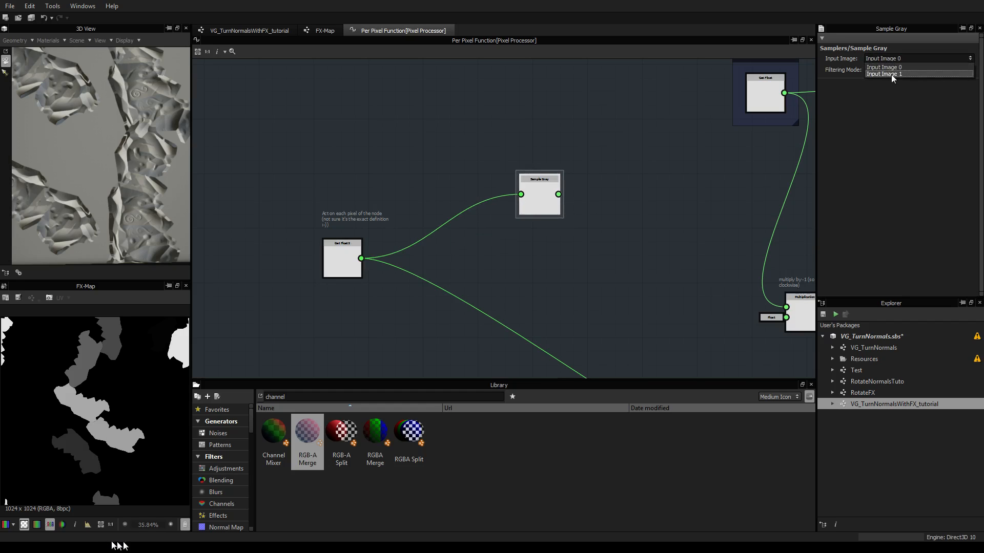
click(891, 75)
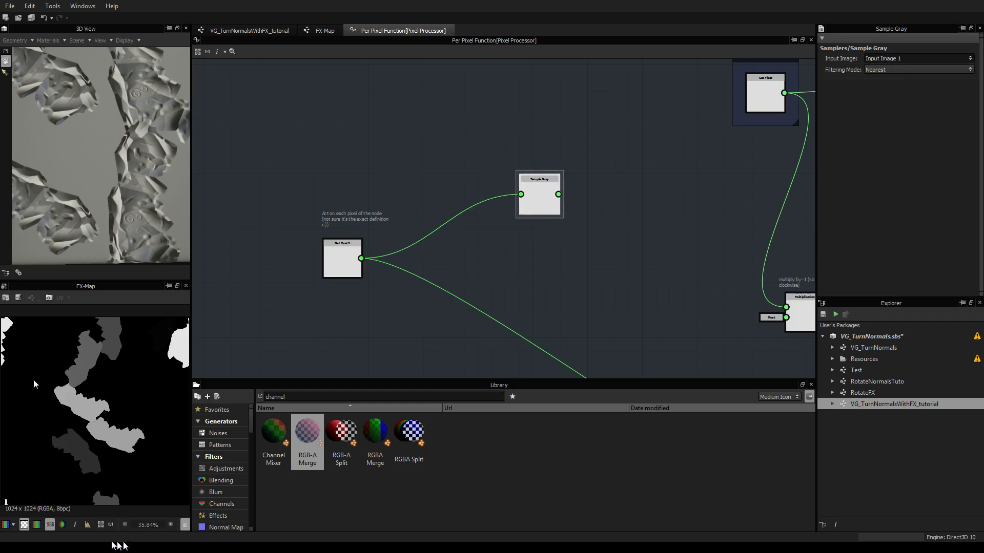
middle_drag(594, 212, 475, 271)
scroll(475, 270, down, 1)
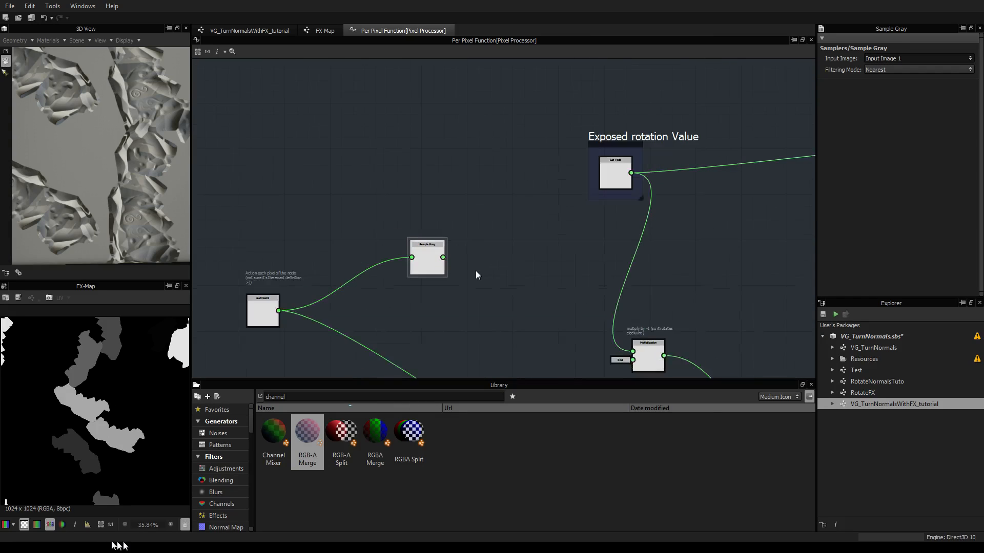
middle_drag(526, 237, 468, 236)
scroll(467, 236, down, 2)
scroll(392, 237, up, 1)
middle_drag(395, 251, 343, 268)
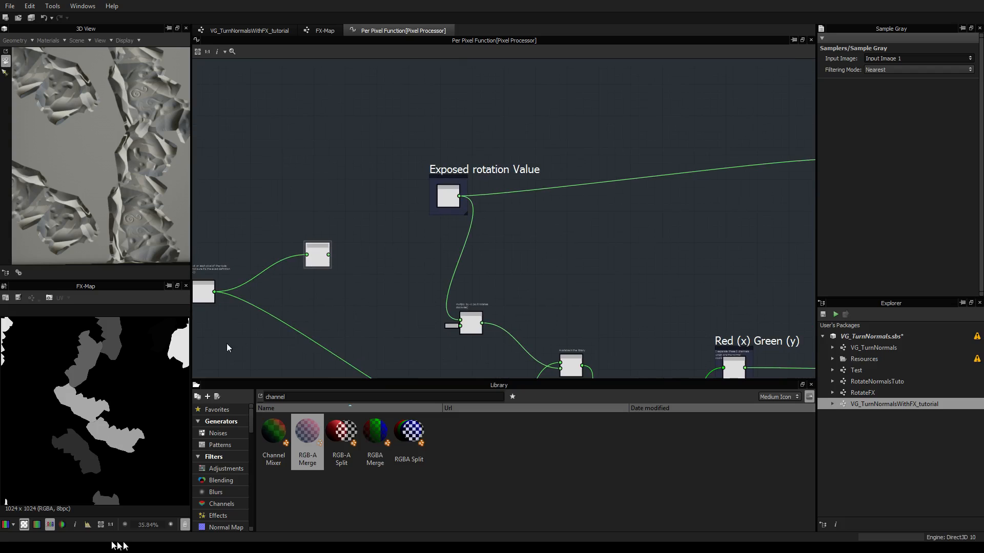
Preview the Pixel Processor's result in the 2D view from the main graph, and return to its Per Pixel Function
click(324, 31)
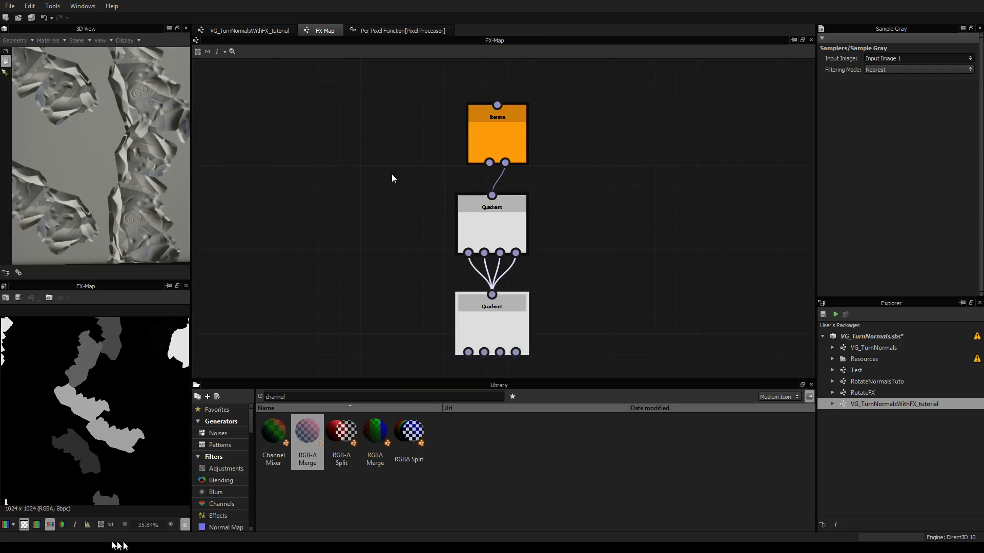
click(254, 31)
double_click(550, 195)
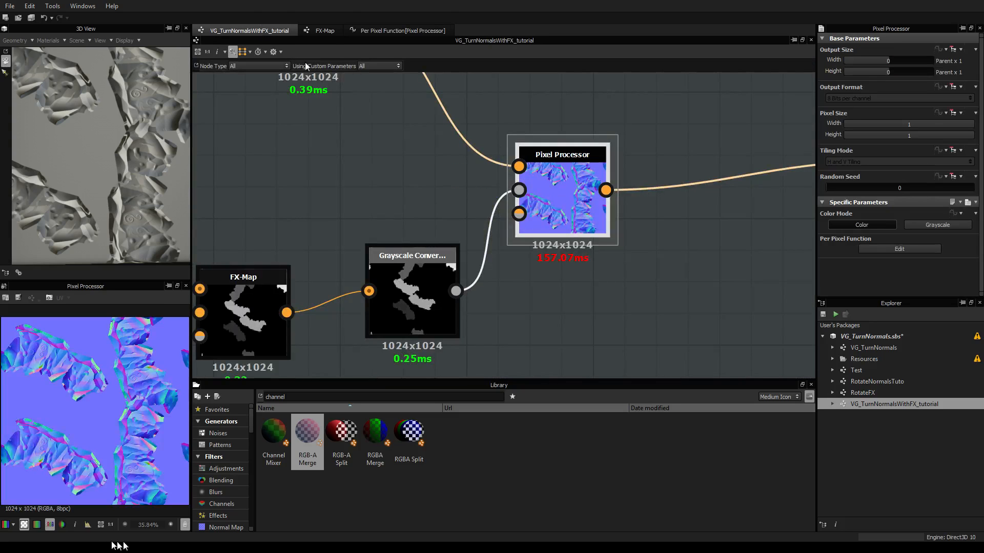
click(363, 31)
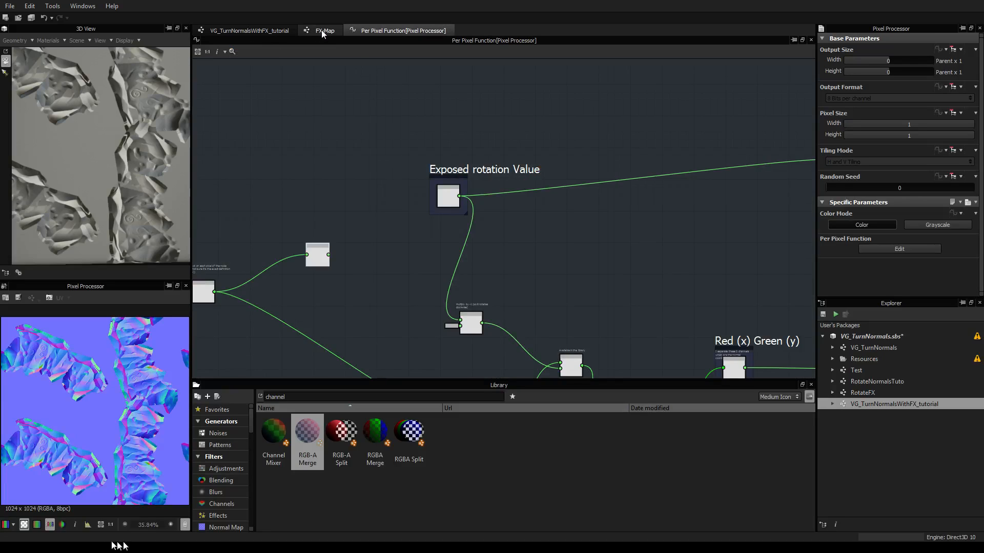
In the Pixel Processor's Per Pixel Function, connect the Sample Gray node's output to the rotation calculation's input in place of the exposed rotation value
click(261, 31)
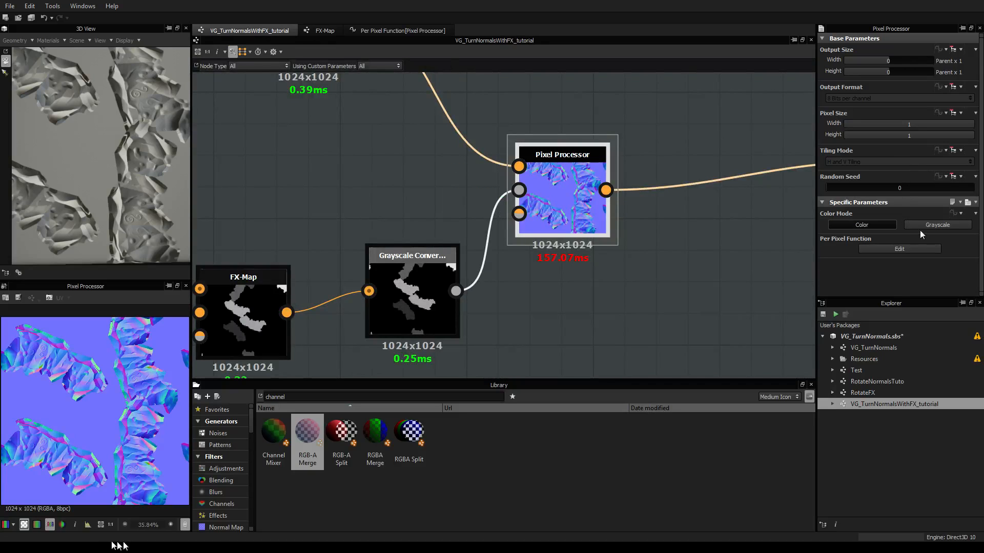
click(899, 248)
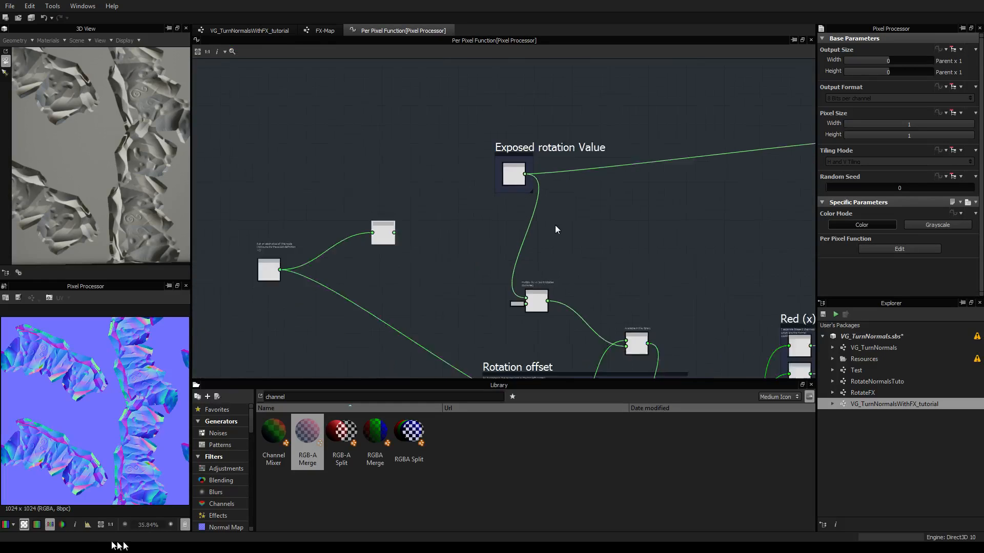
mouse_move(544, 219)
middle_down()
mouse_move(421, 219)
mouse_move(535, 218)
middle_up()
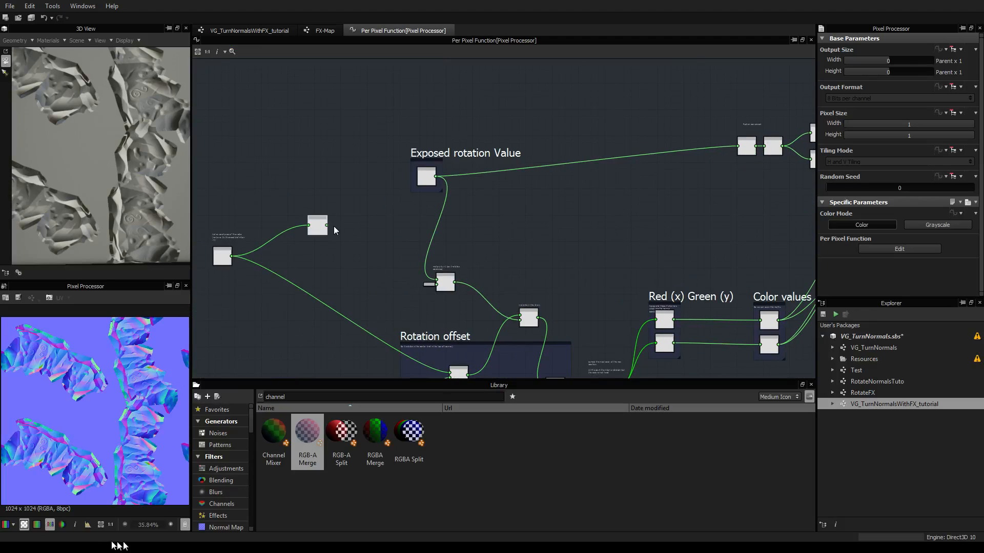
click(323, 227)
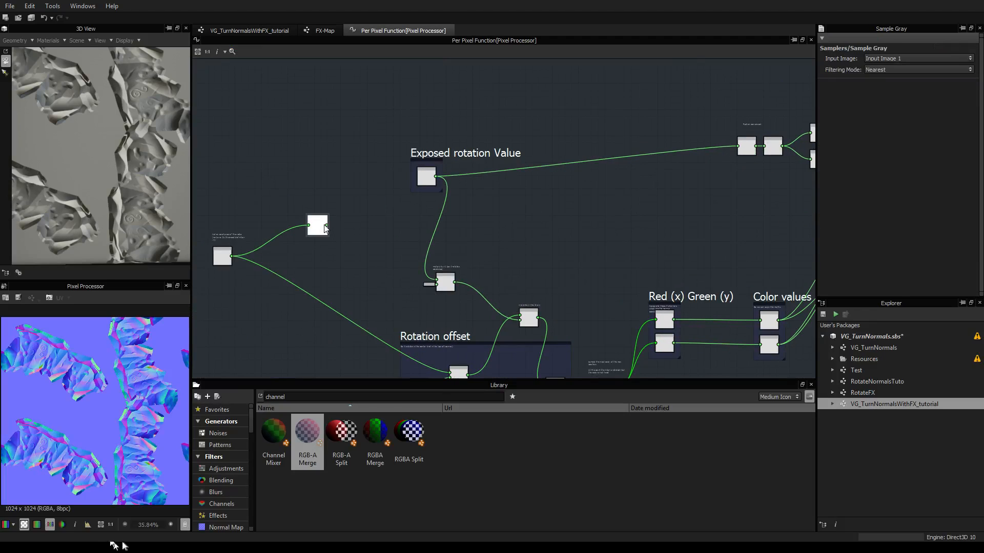
drag(327, 226, 738, 147)
scroll(70, 377, up, 2)
scroll(72, 377, down, 3)
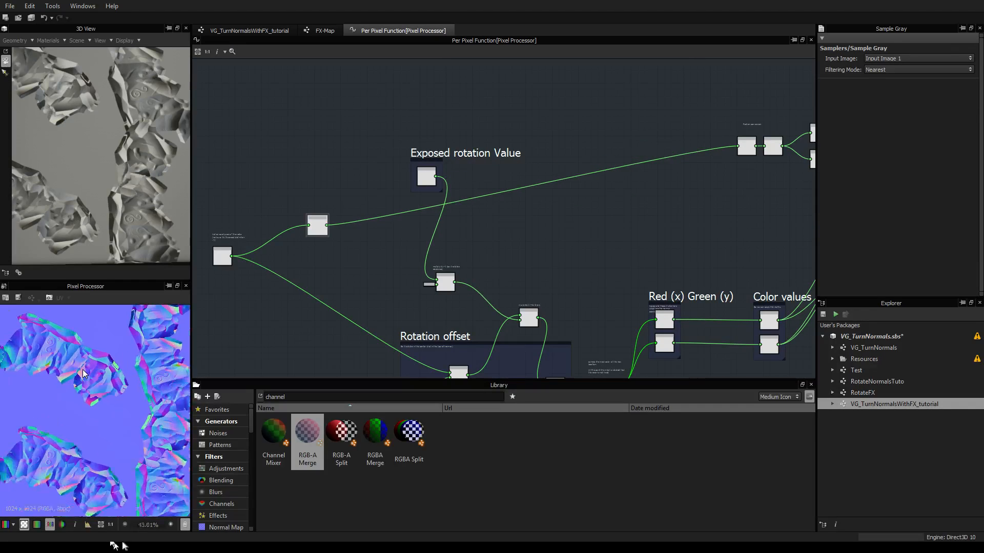
scroll(89, 380, up, 3)
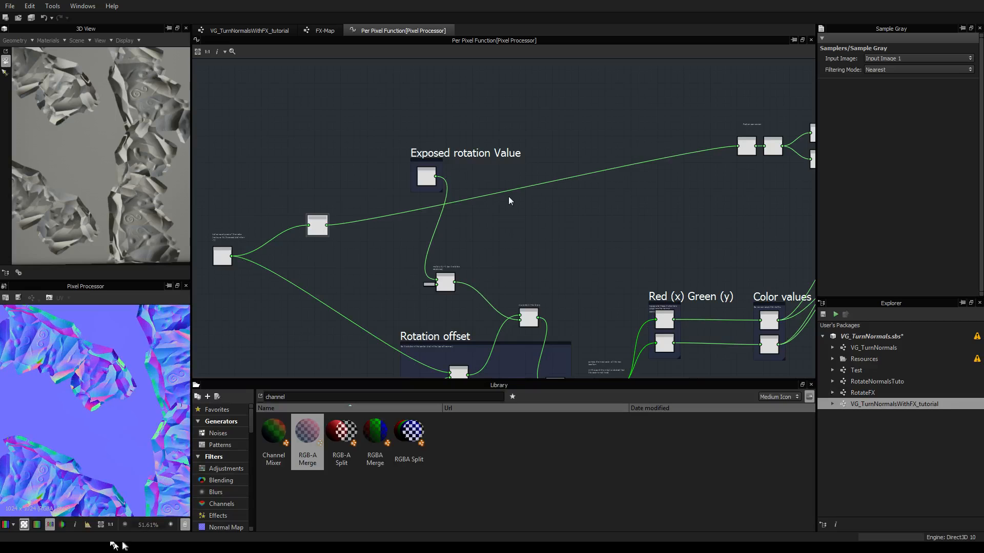
Move the Exposed rotation Value frame with its node closer to the Rotation offset frame
middle_drag(527, 198, 510, 190)
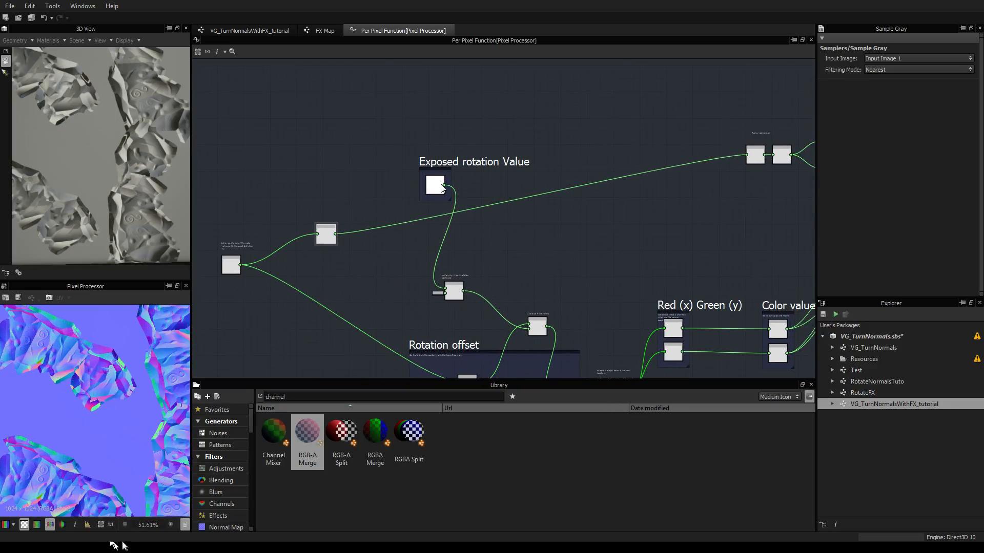
scroll(537, 287, down, 1)
middle_drag(526, 280, 472, 209)
drag(378, 95, 477, 202)
middle_drag(524, 248, 485, 241)
scroll(498, 244, down, 2)
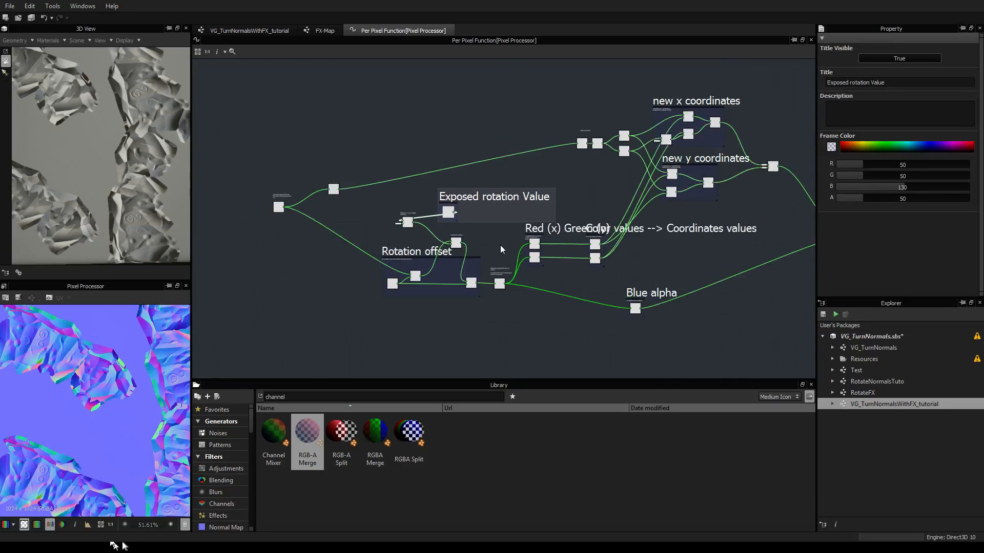
scroll(471, 239, up, 1)
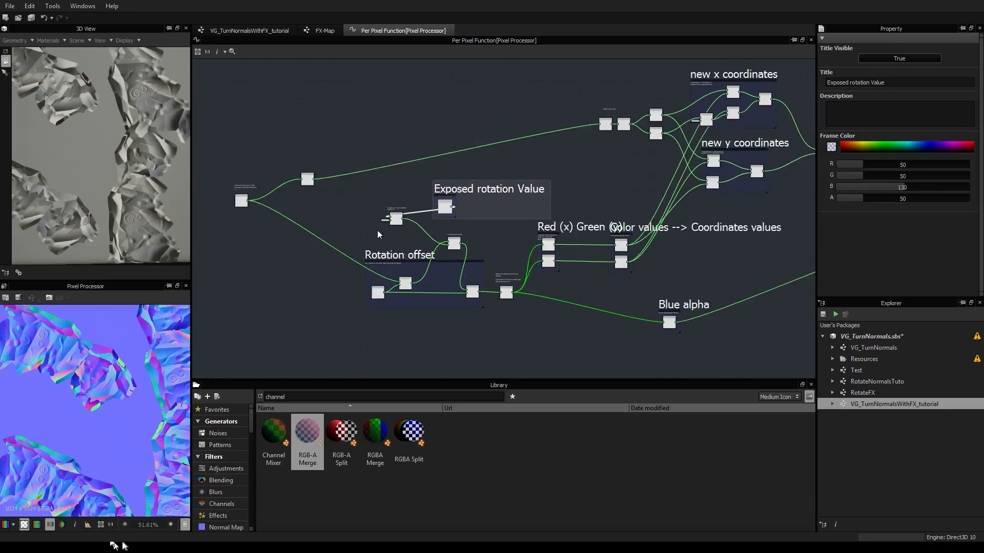
Connect the $pos Get Float2 node directly to the Sample Color node, bypassing the Rotation offset nodes
click(241, 202)
scroll(241, 202, up, 3)
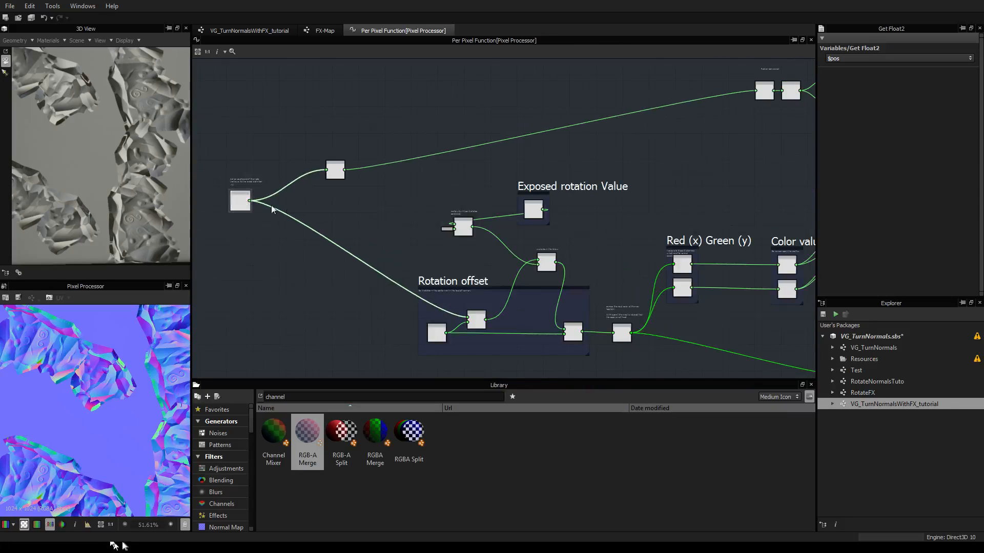
drag(250, 204, 616, 339)
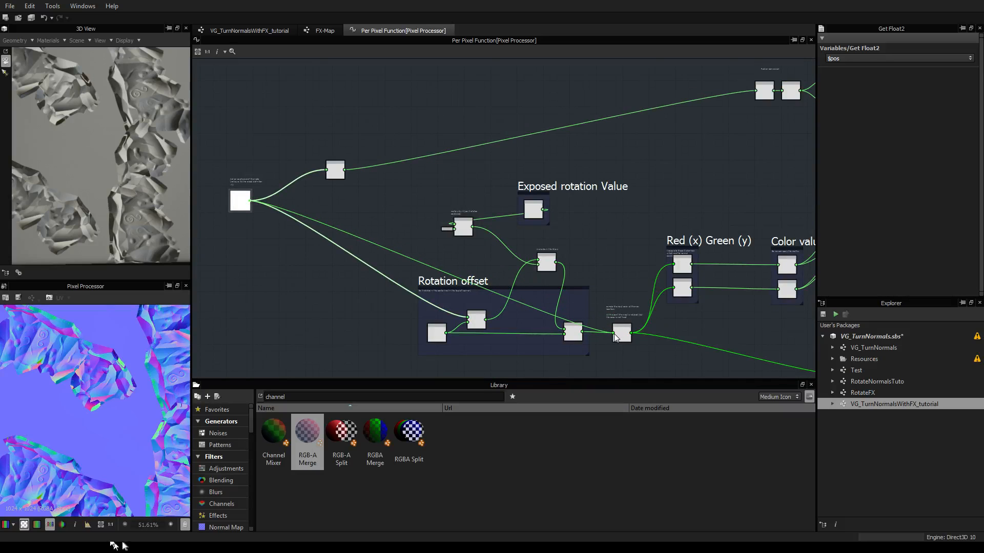
scroll(617, 338, up, 8)
scroll(654, 265, down, 6)
scroll(275, 244, down, 3)
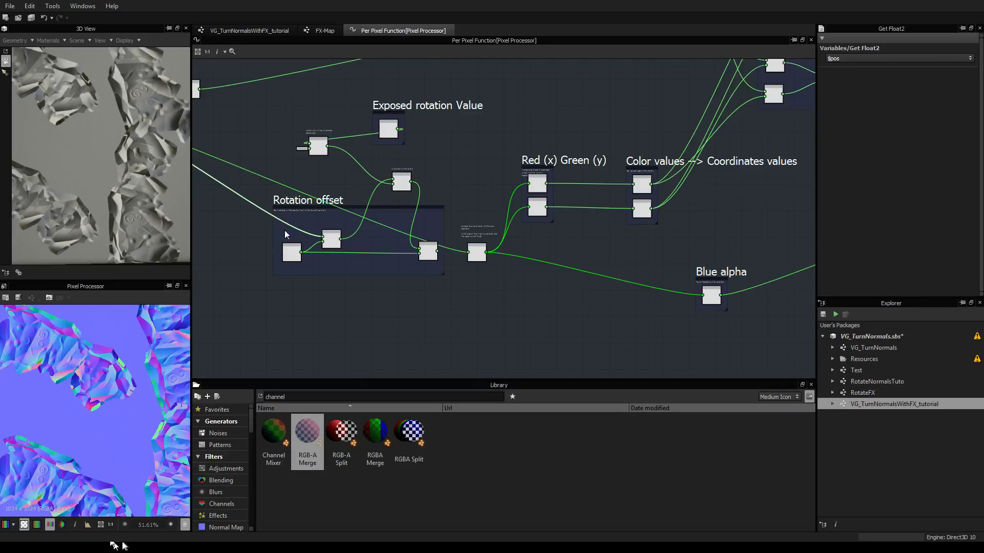
Delete the Exposed rotation Value and Rotation offset frames with their nodes, including the two calculation nodes between them
drag(294, 117, 420, 182)
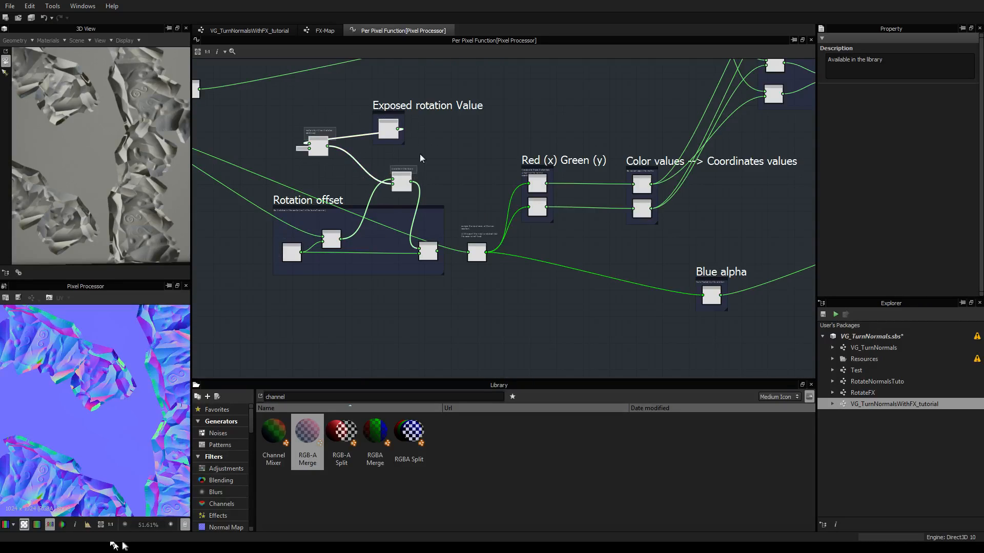
key(Delete)
click(411, 143)
key(Delete)
drag(253, 288, 336, 248)
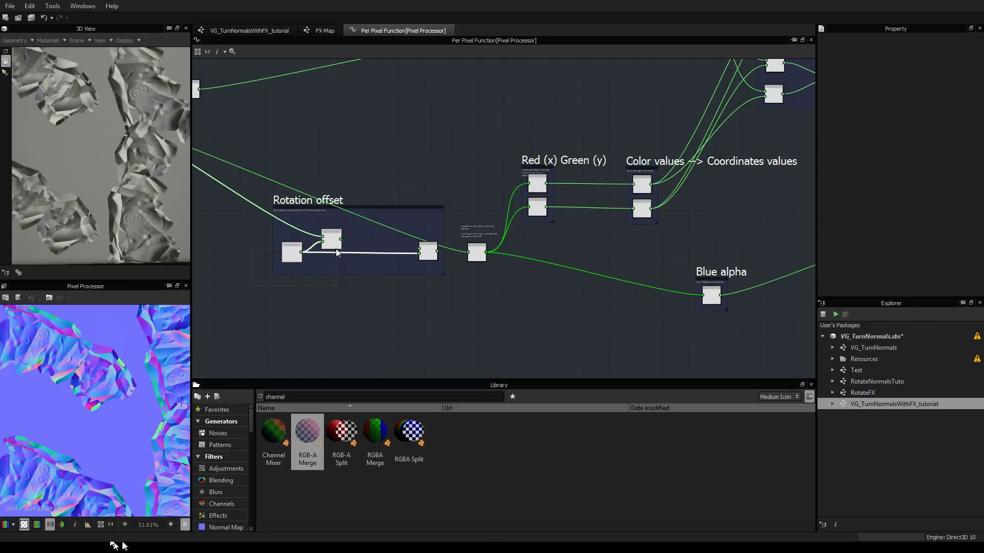
key(Delete)
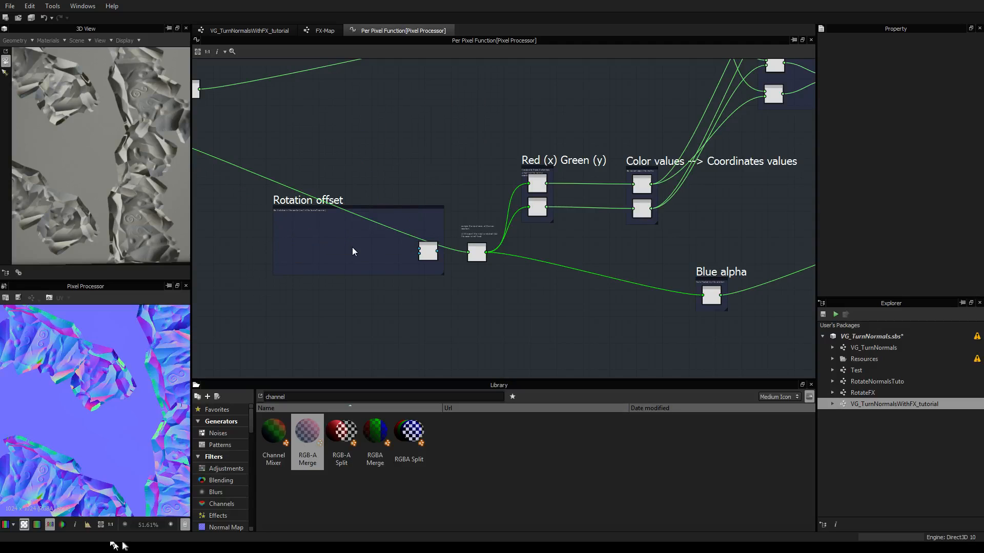
click(287, 201)
key(Delete)
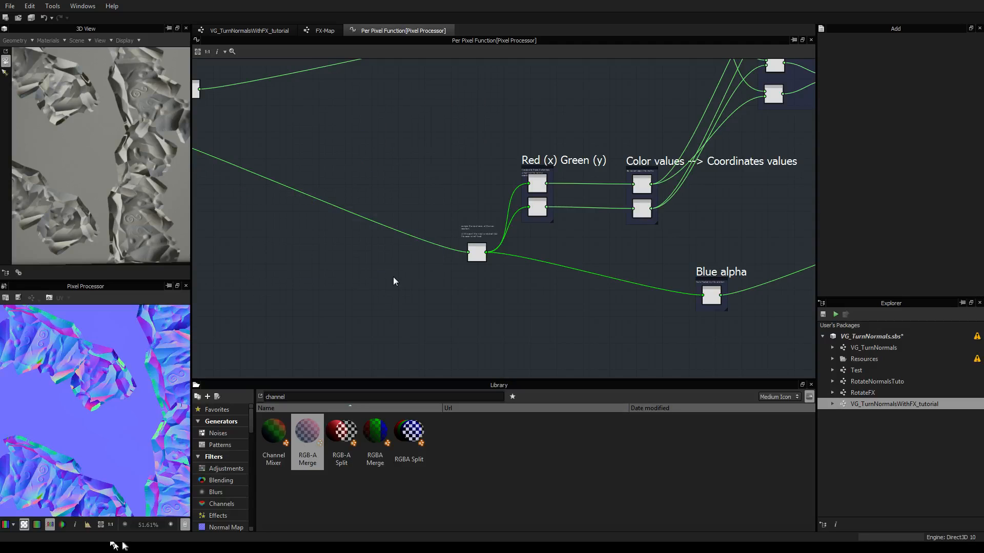
Delete the comment above the $pos Get Float2 node
middle_drag(340, 331, 419, 295)
scroll(420, 294, down, 3)
middle_drag(328, 251, 356, 282)
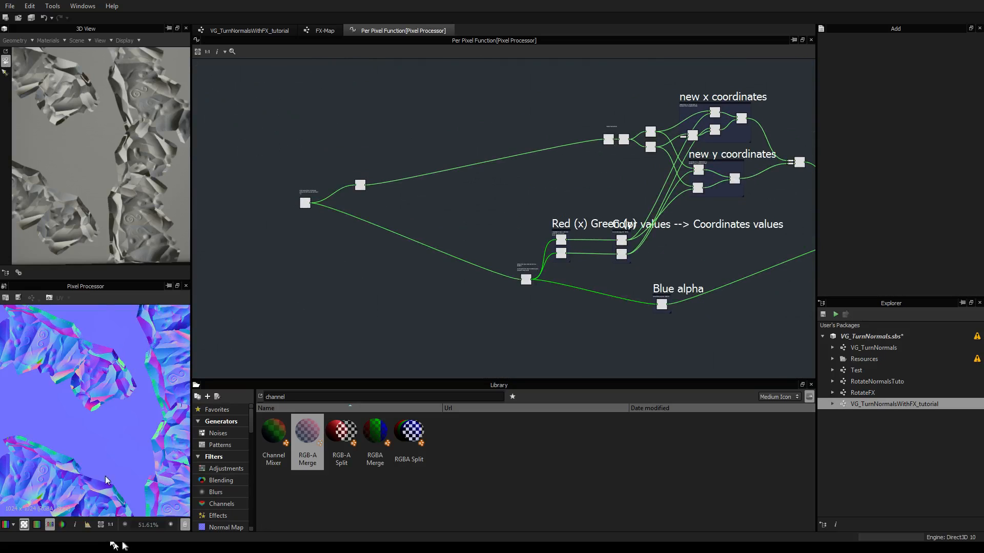
scroll(109, 410, down, 2)
middle_drag(389, 229, 378, 292)
scroll(281, 241, up, 5)
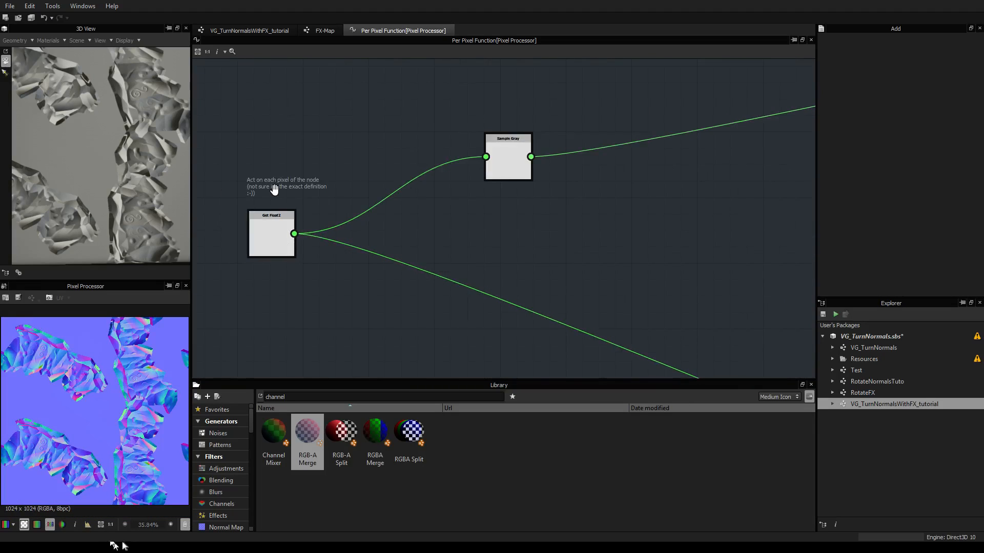
scroll(238, 183, down, 1)
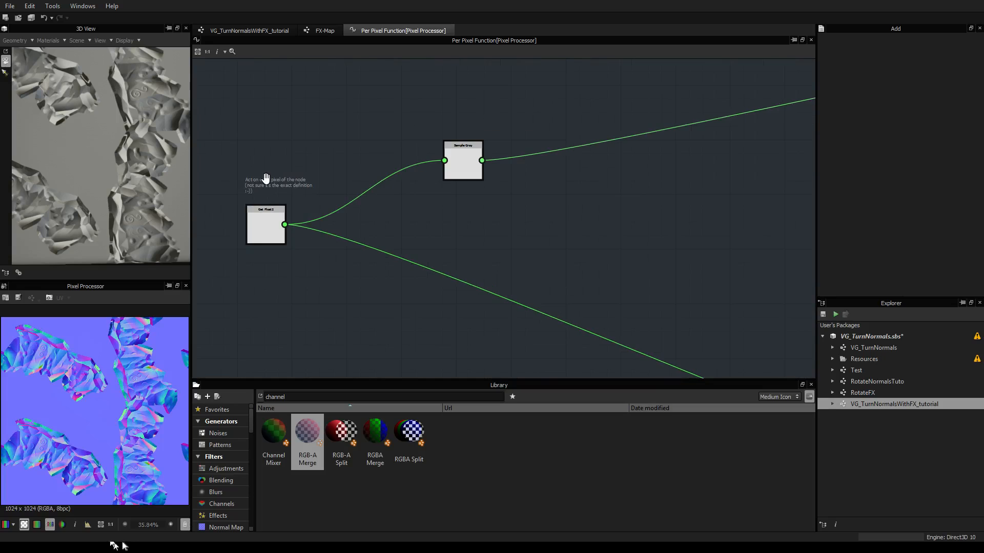
click(264, 182)
key(Delete)
Move the Sample Gray and Sample Color nodes close to the Get Float2 node
scroll(353, 205, down, 2)
drag(445, 189, 407, 184)
scroll(405, 182, up, 3)
scroll(404, 182, down, 3)
middle_drag(634, 332, 527, 176)
scroll(527, 181, down, 3)
drag(649, 229, 393, 147)
scroll(393, 147, up, 3)
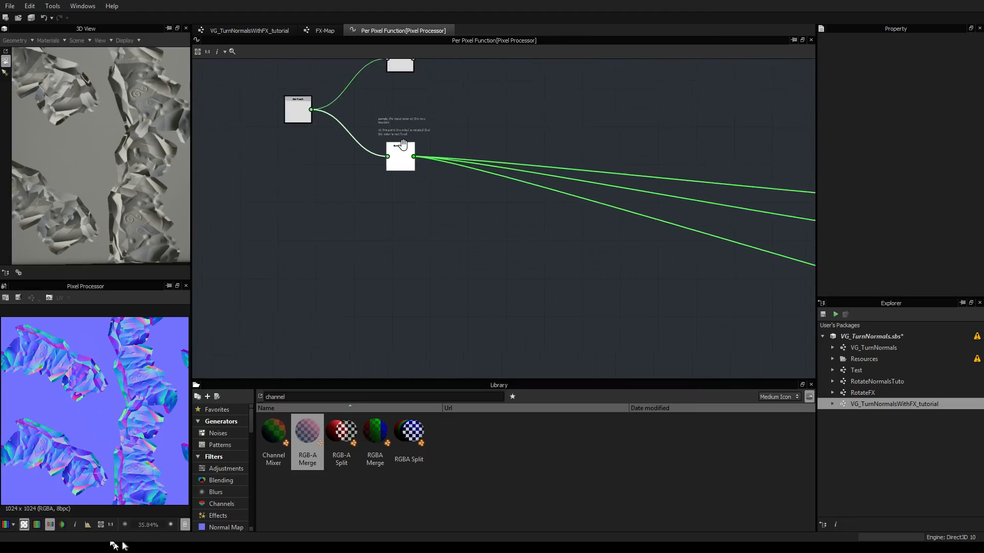
middle_drag(392, 127, 501, 258)
Review the Get Float2, Sample Gray and Sample Color nodes and follow their connections through the coordinate calculations to the output
click(404, 234)
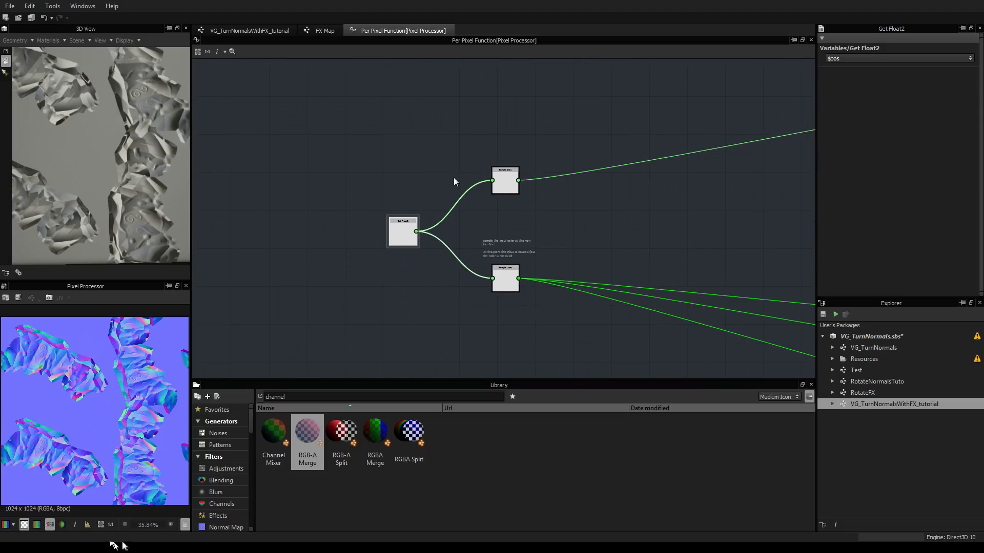
scroll(436, 192, up, 3)
scroll(779, 299, down, 1)
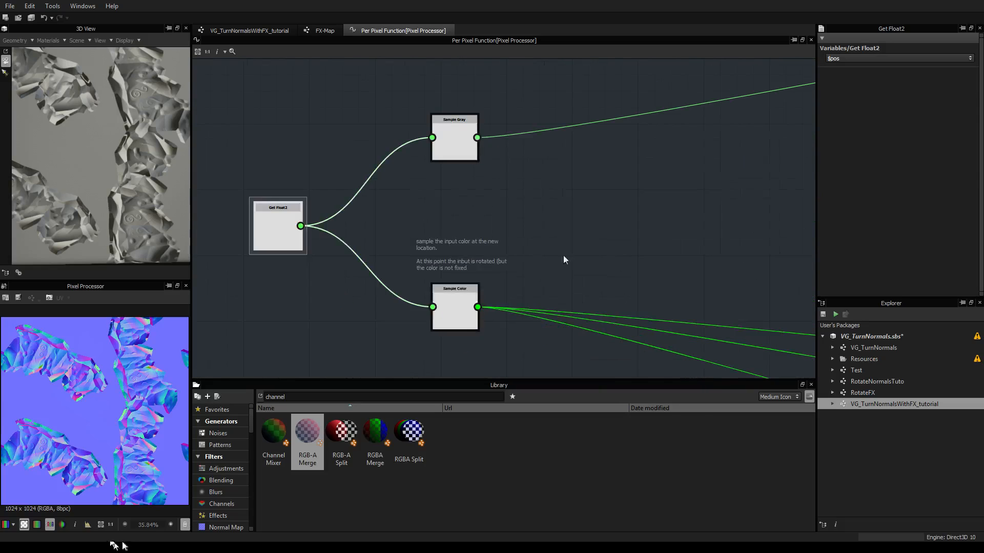
click(446, 302)
click(443, 139)
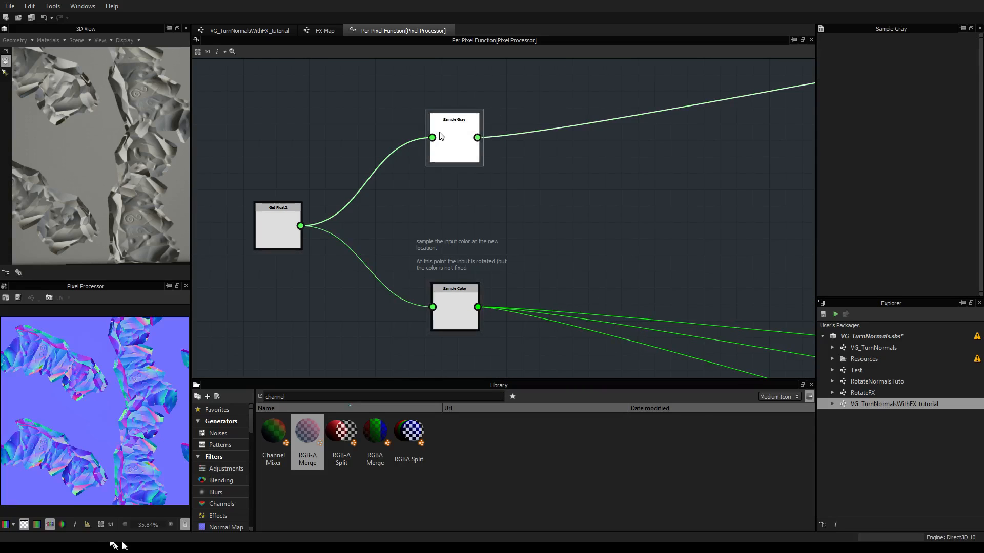
scroll(588, 232, down, 2)
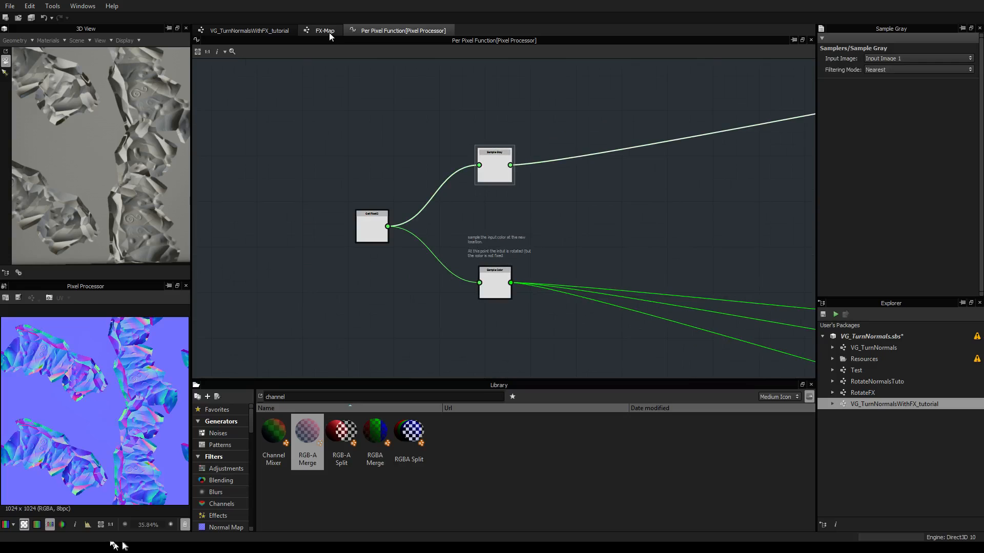
middle_drag(628, 243, 534, 144)
click(407, 190)
middle_drag(702, 313, 511, 256)
scroll(511, 256, down, 4)
middle_drag(686, 325, 794, 326)
middle_drag(712, 286, 483, 279)
middle_drag(681, 207, 440, 255)
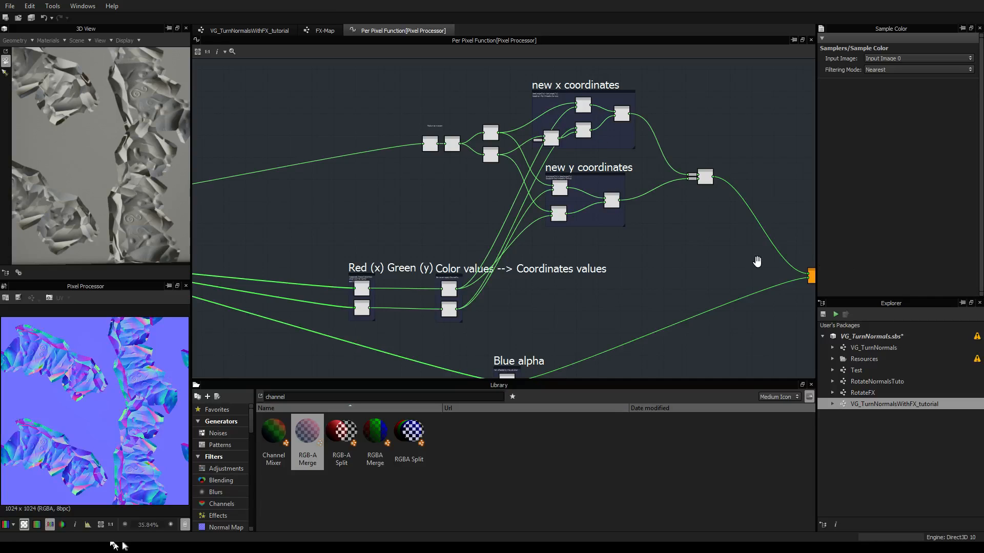
middle_drag(759, 266, 614, 249)
Return to the main graph and inspect the corrected normals on the cube in the 3D view
click(327, 31)
drag(95, 160, 116, 159)
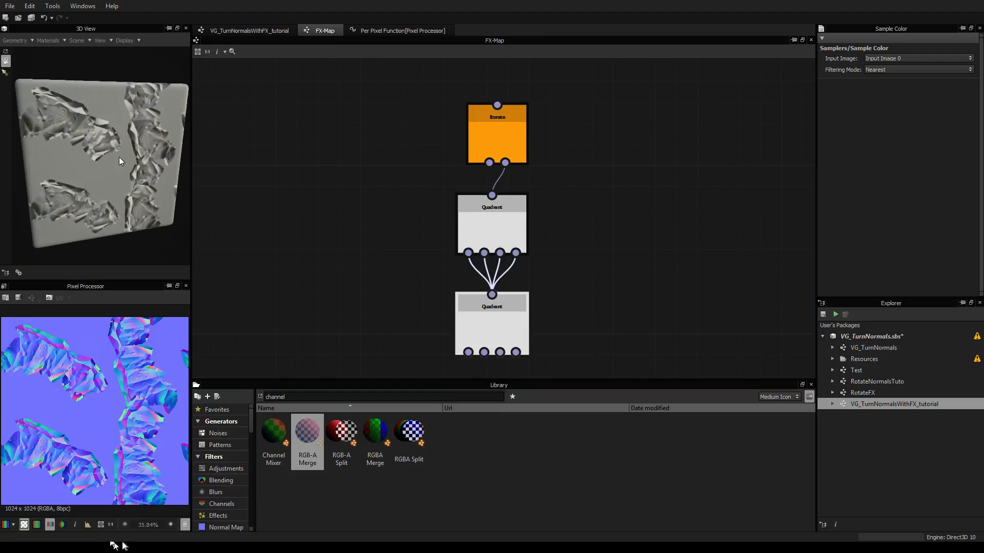
click(262, 30)
drag(109, 201, 118, 192)
scroll(374, 189, down, 2)
middle_drag(364, 163, 472, 266)
scroll(443, 205, down, 1)
scroll(466, 219, up, 2)
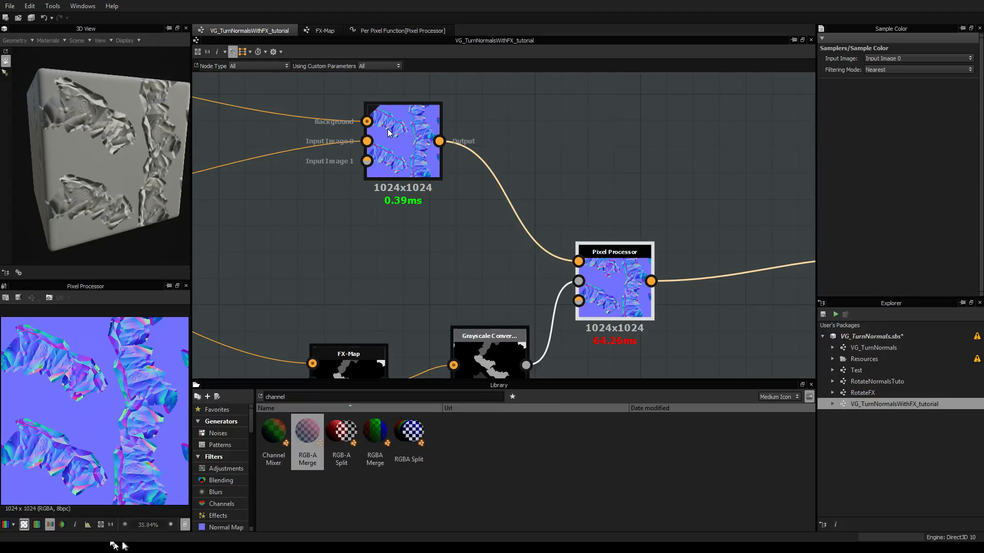
Replace the graph's Rotation input parameter with a Float1 input whose identifier and label are iterationPattern
click(662, 168)
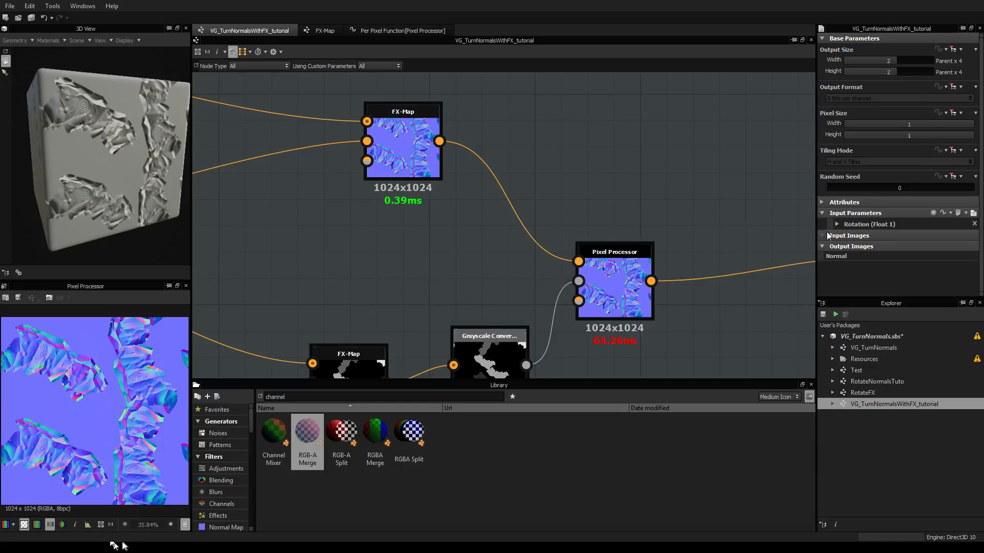
click(975, 224)
click(943, 212)
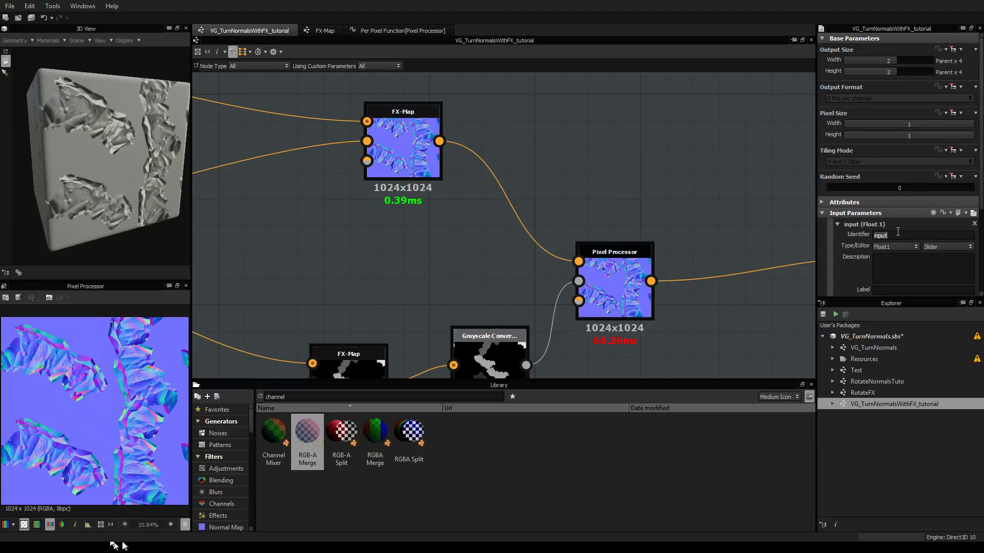
text(iterationPettern)
double_click(926, 234)
key(ctrl+c)
key(Return)
scroll(917, 231, down, 3)
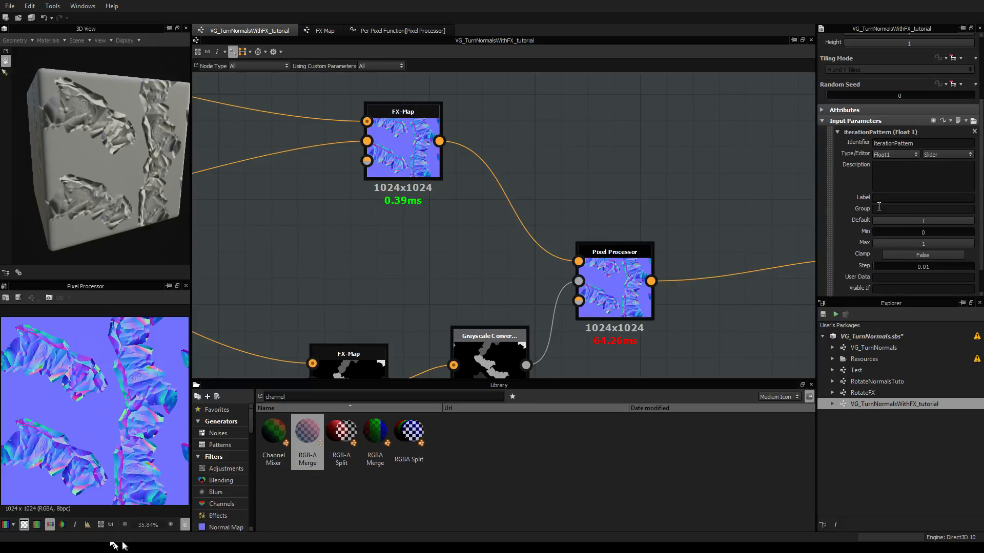
key(ctrl+v)
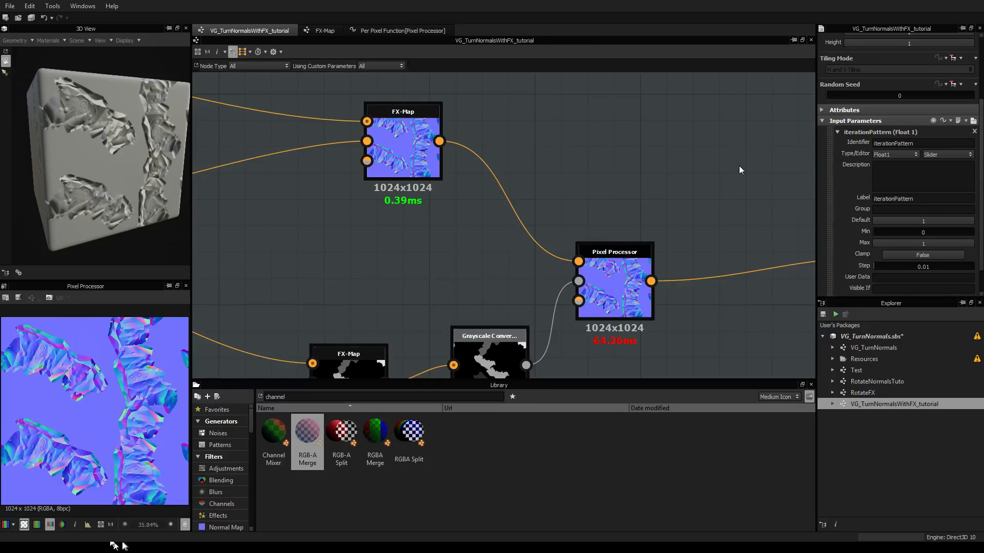
Place the grayscale FX-Map below the normal FX-Map and reposition the Grayscale Conversion node
middle_drag(524, 273, 550, 228)
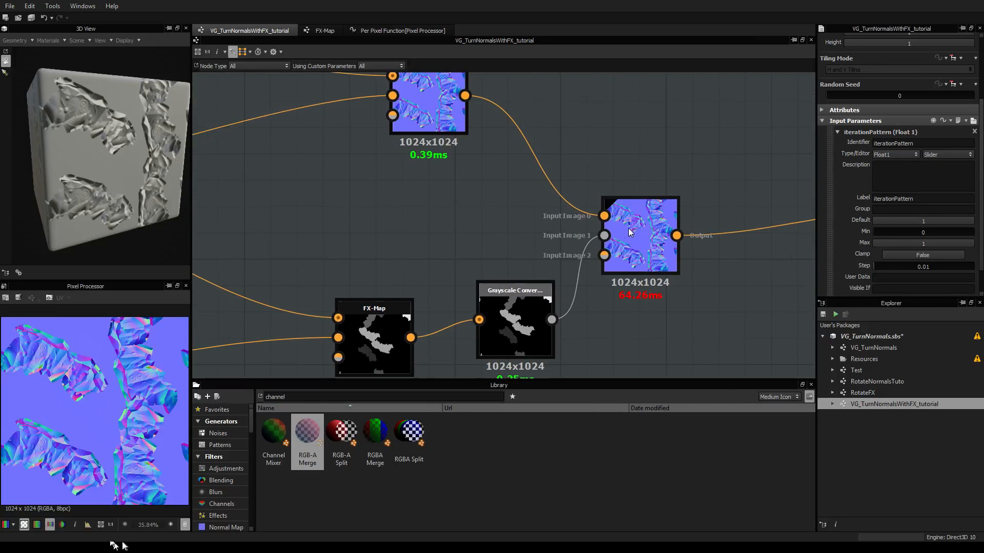
drag(398, 325, 450, 192)
drag(523, 301, 537, 307)
middle_drag(488, 166, 483, 249)
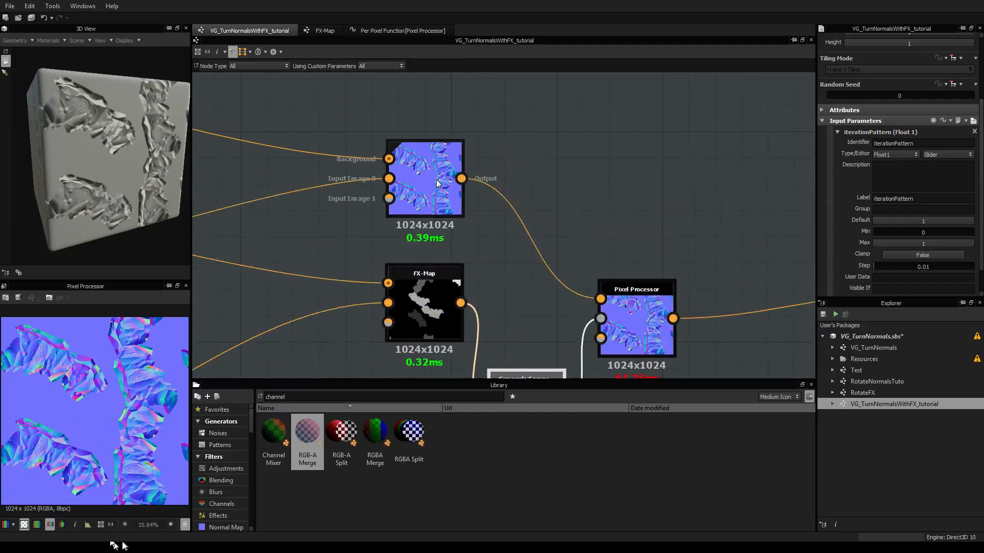
Open the normal FX-Map's internal graph and return to the main graph
click(436, 183)
double_click(436, 183)
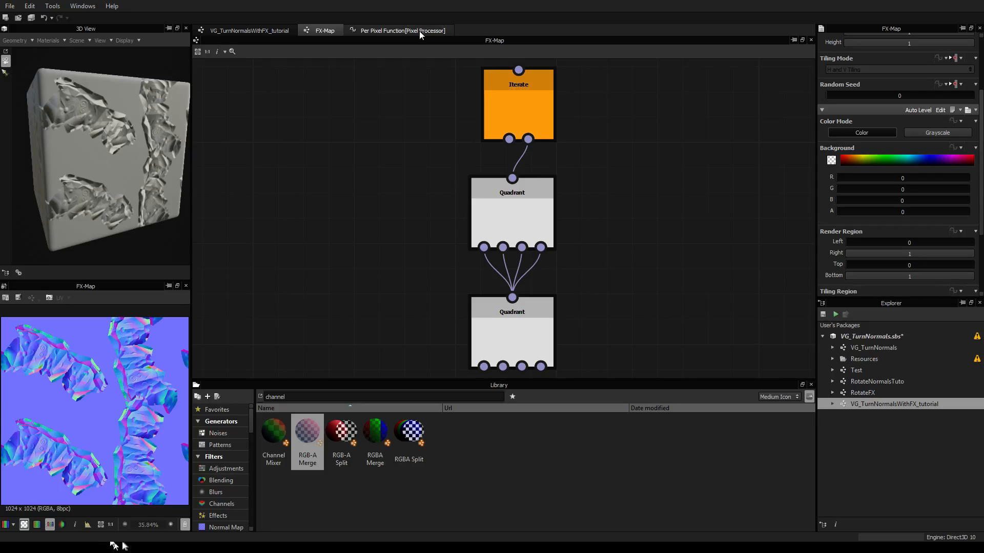
click(249, 30)
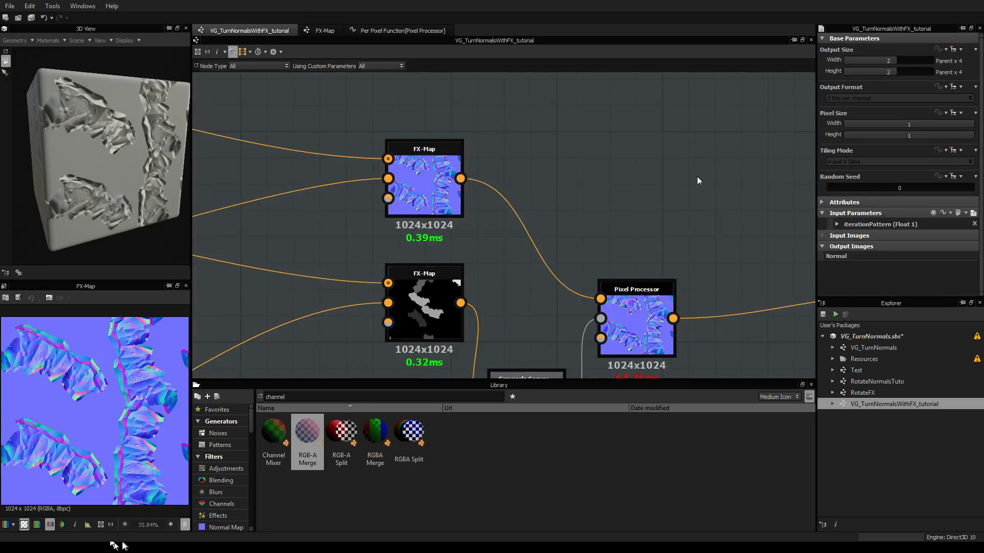
Change the iterationPattern input parameter's type from Float1 to Integer1
click(837, 225)
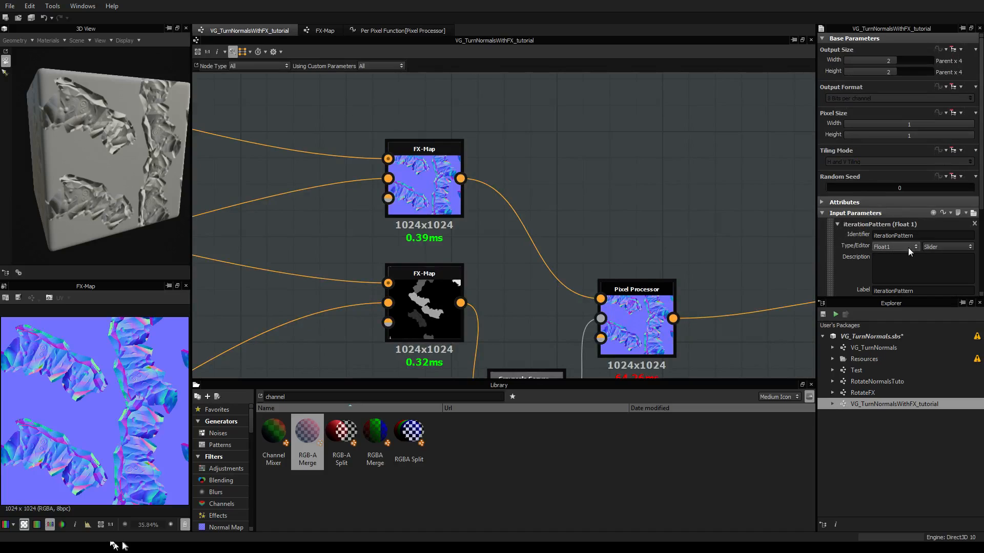
scroll(895, 245, down, 1)
click(899, 216)
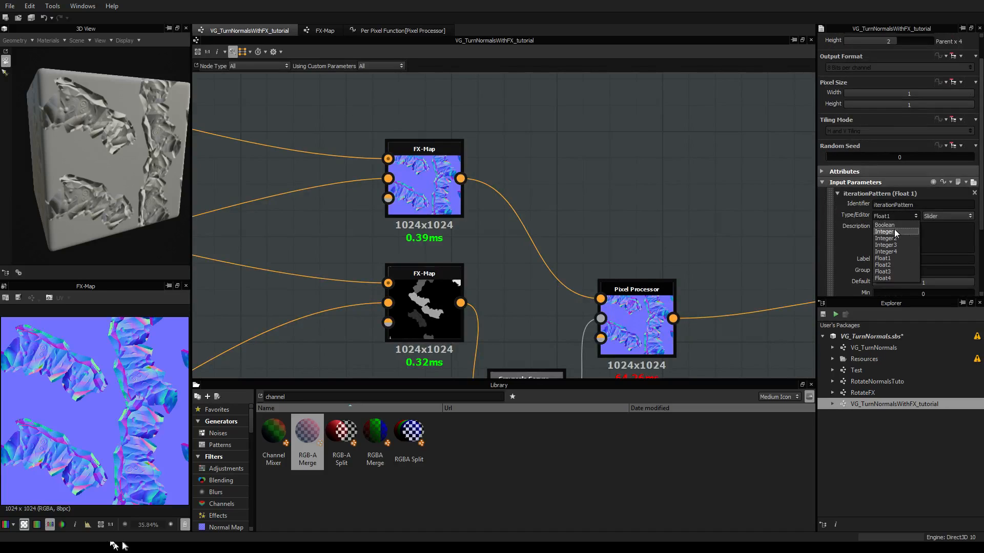
click(894, 232)
scroll(892, 253, down, 2)
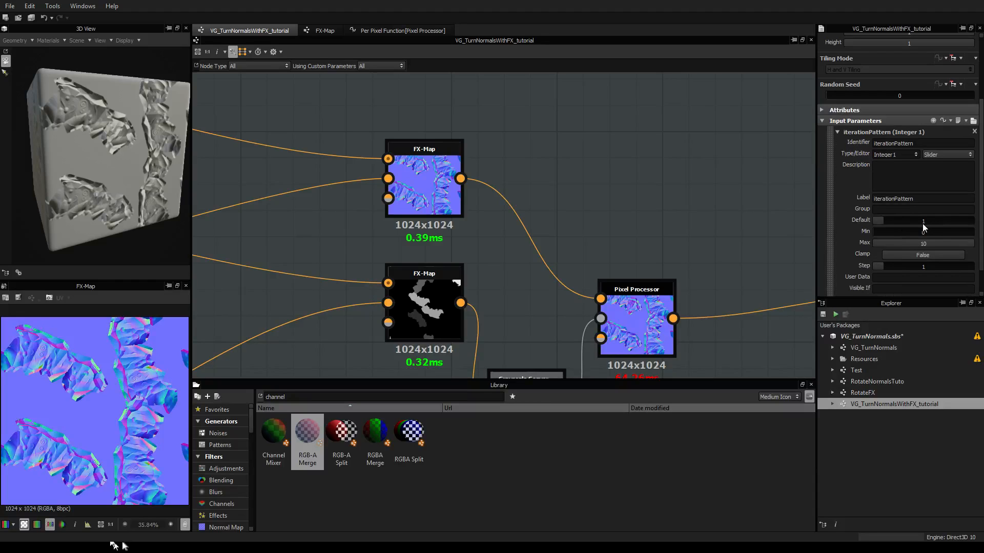
Drive the Iterations value of the normal FX-Map's Iterate node with the iterationPattern input parameter
middle_drag(528, 145, 558, 158)
scroll(537, 164, down, 2)
scroll(537, 164, up, 1)
double_click(891, 199)
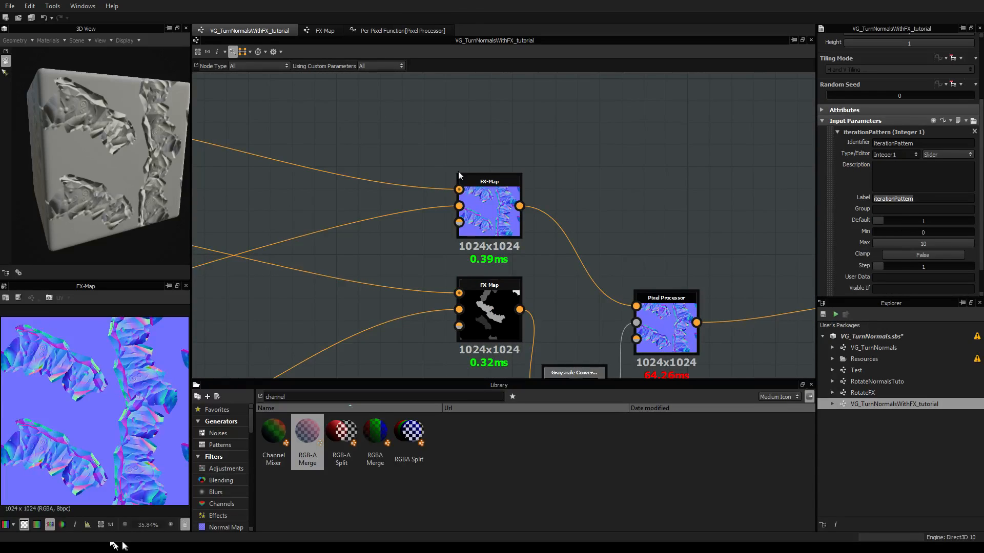
double_click(489, 210)
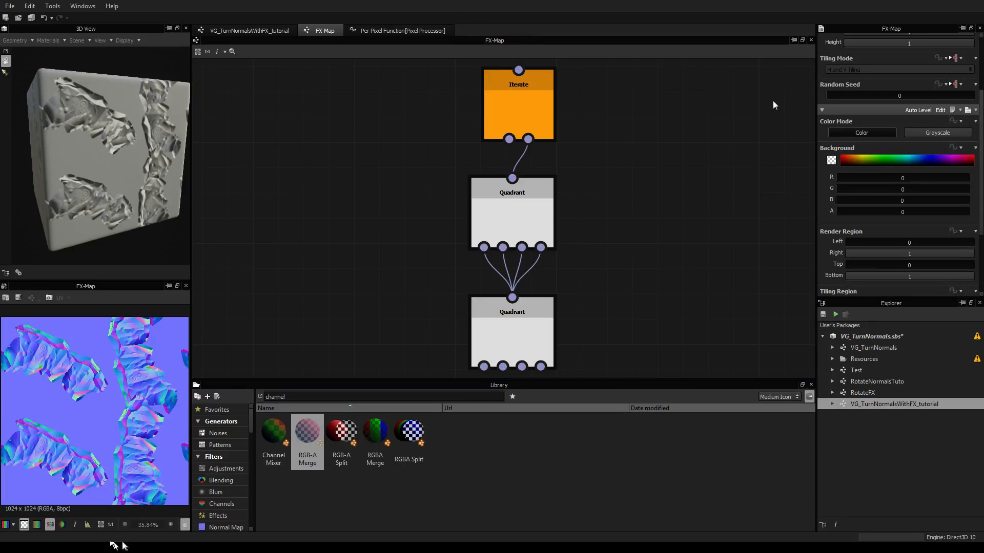
click(552, 109)
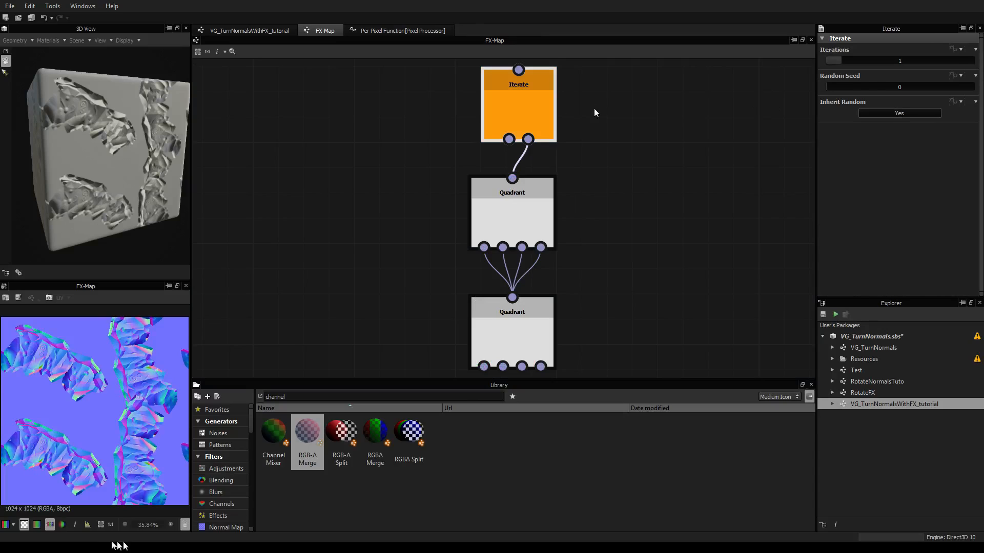
click(958, 48)
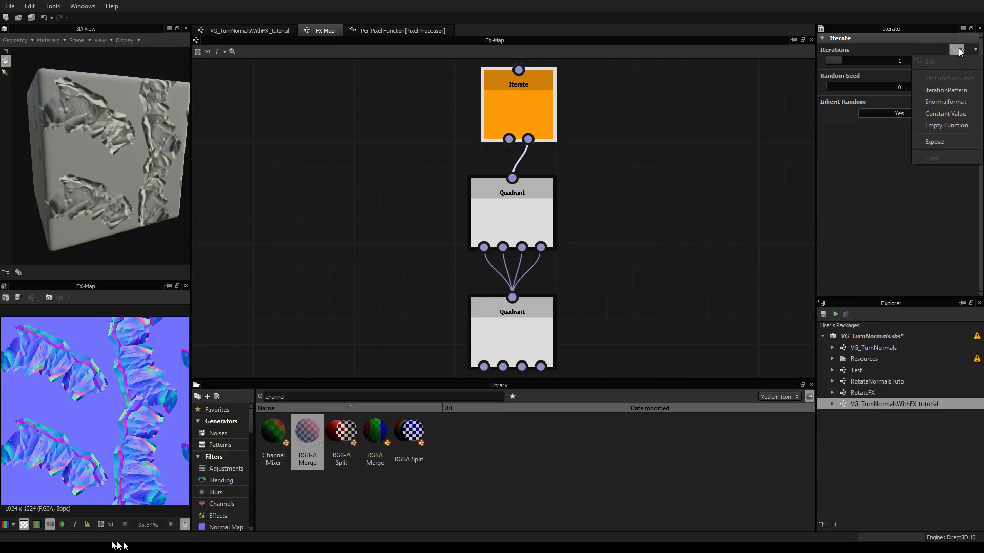
click(954, 90)
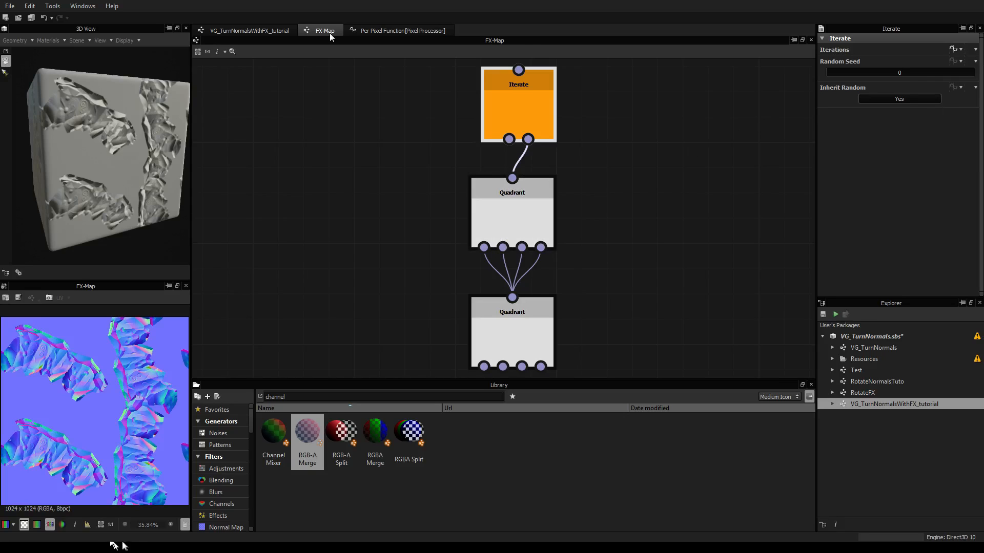
Link the Iterations of the grayscale FX-Map's Iterate node to iterationPattern and return to the main graph
click(259, 30)
click(518, 295)
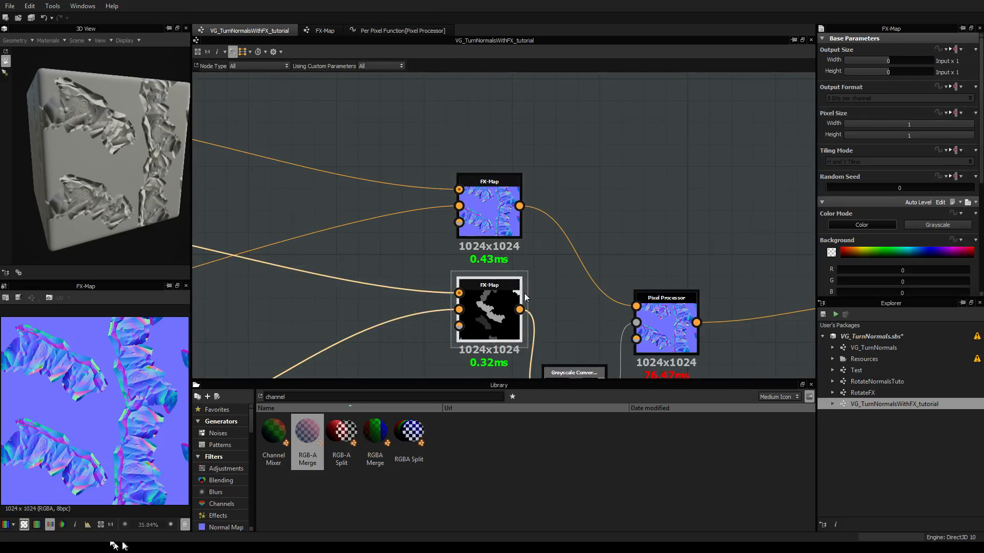
double_click(495, 291)
click(548, 101)
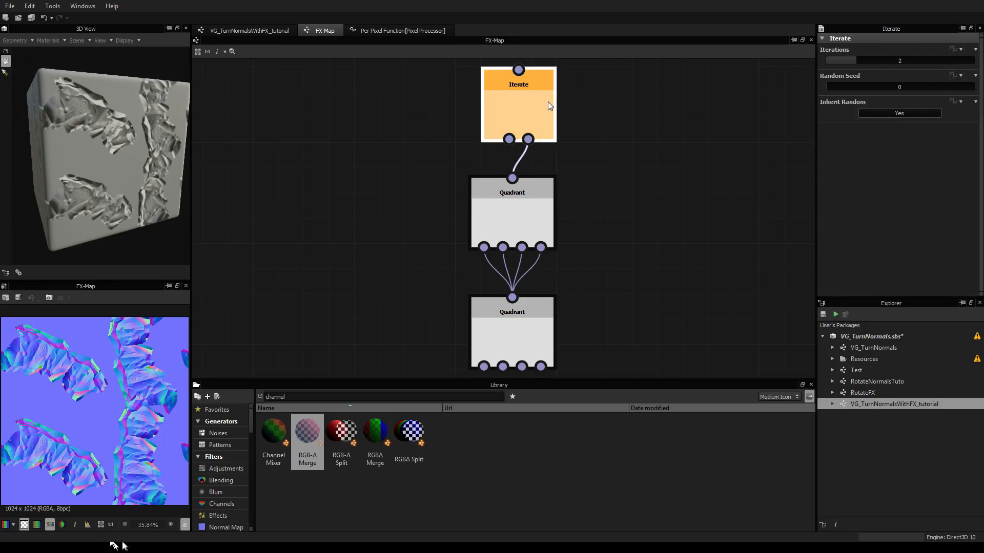
click(956, 49)
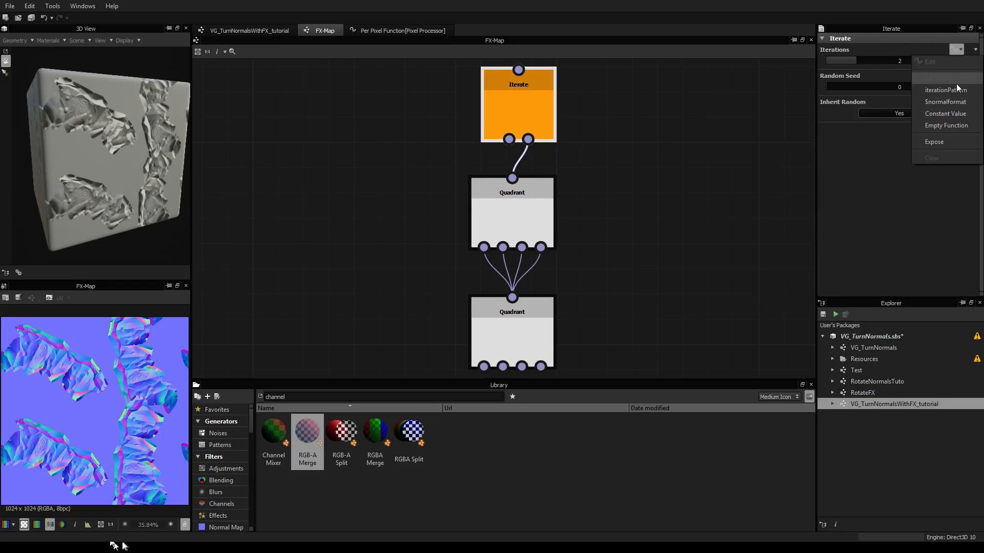
click(954, 87)
scroll(657, 194, down, 3)
scroll(656, 190, up, 2)
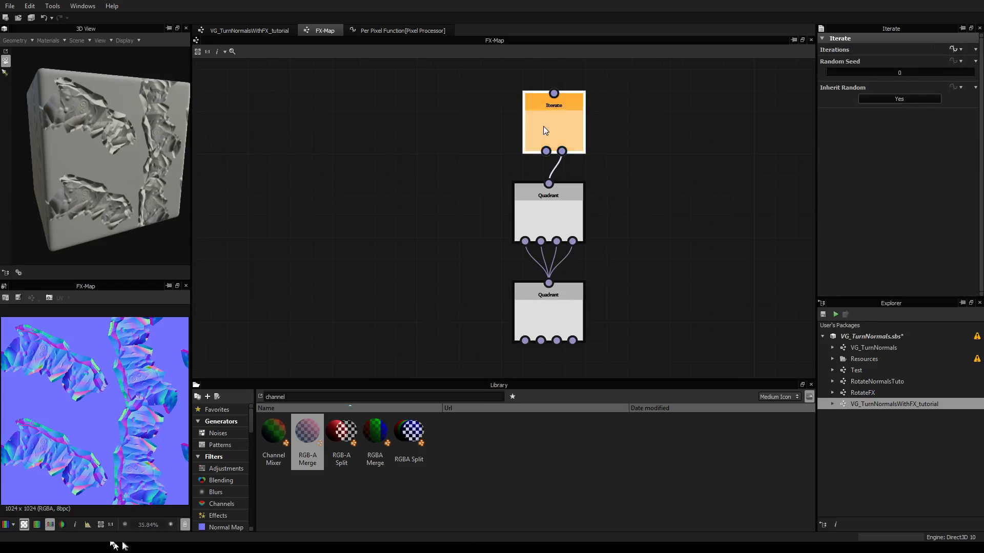
click(261, 32)
click(463, 138)
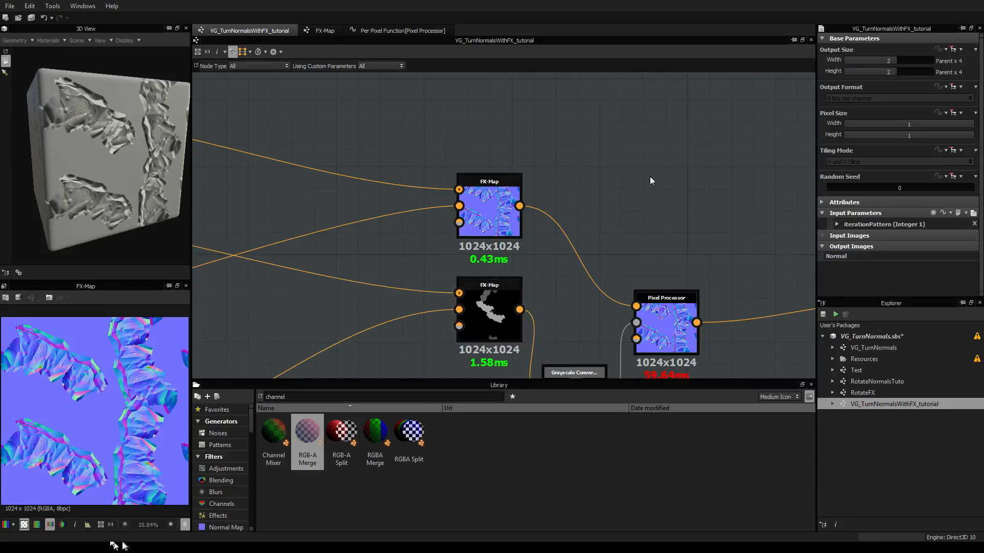
Try adjusting the iterationPattern parameter's default and set it back to 1
scroll(649, 176, down, 3)
scroll(97, 354, down, 3)
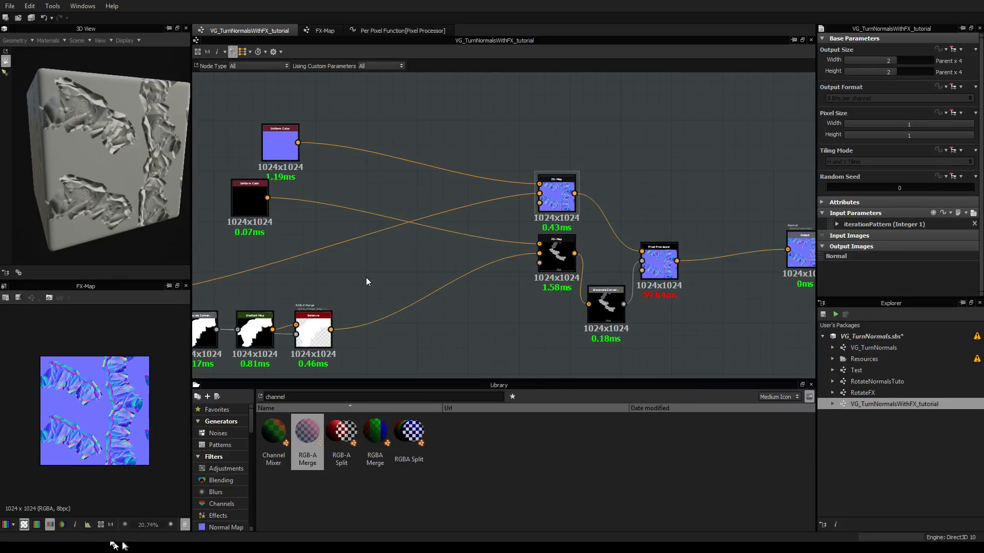
scroll(647, 139, down, 1)
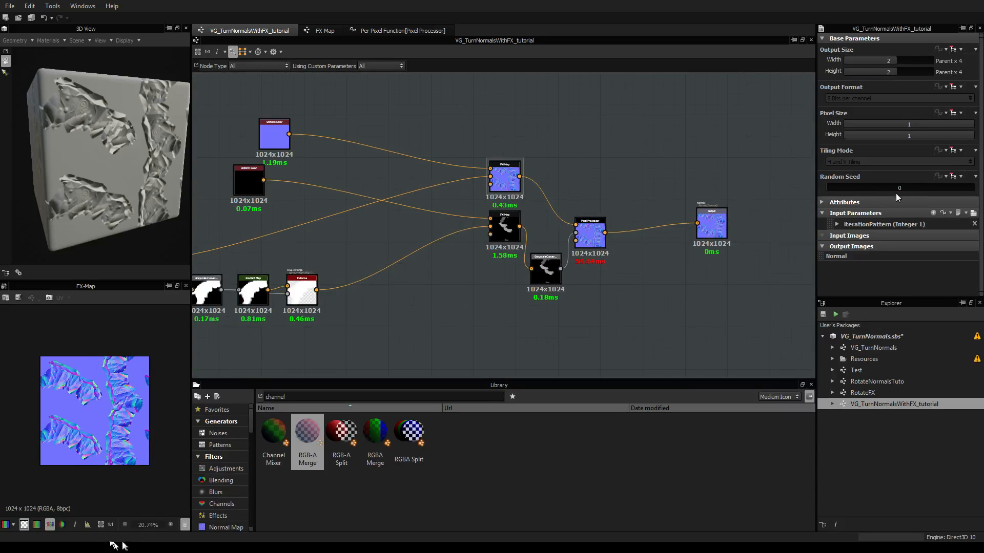
click(838, 225)
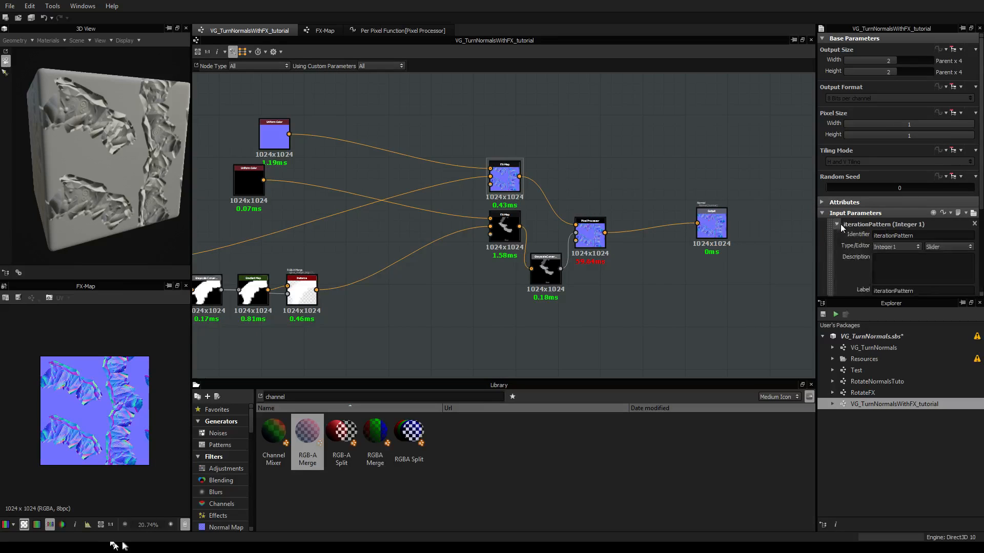
scroll(902, 264, down, 2)
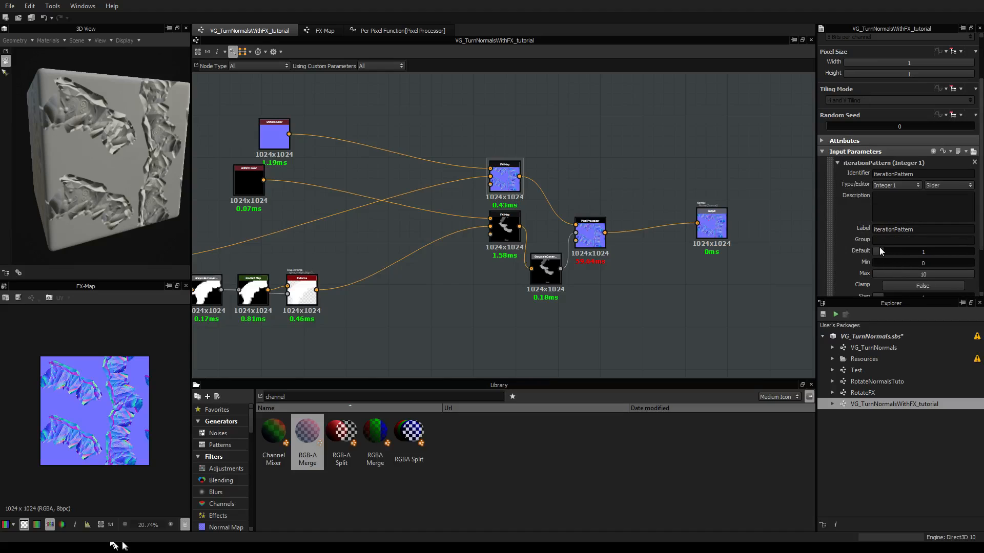
mouse_move(883, 250)
mouse_down()
mouse_move(907, 253)
mouse_move(877, 250)
mouse_up()
Compare the normal FX-Map's pattern colours with the Pixel Processor's corrected normals in the 2D view
scroll(110, 361, up, 5)
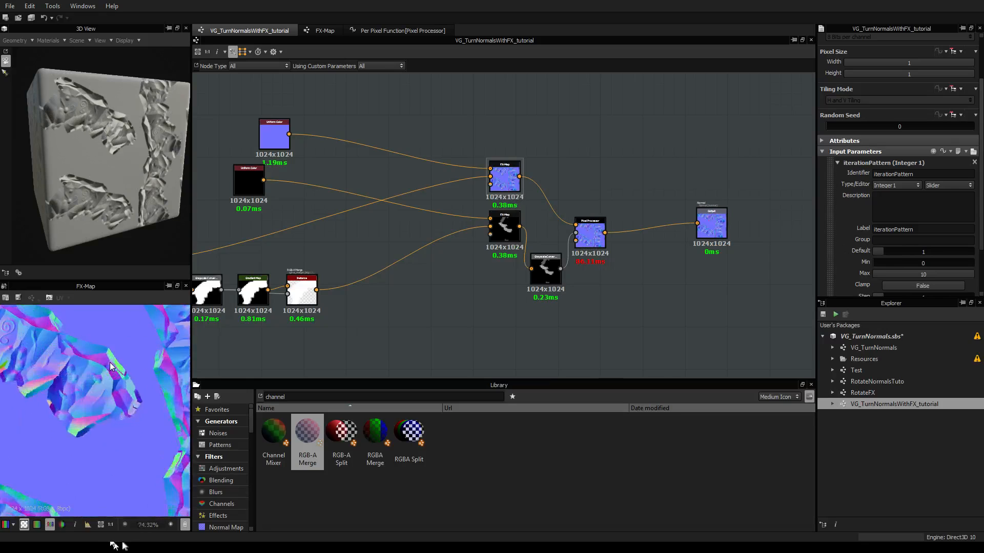
middle_drag(109, 360, 87, 378)
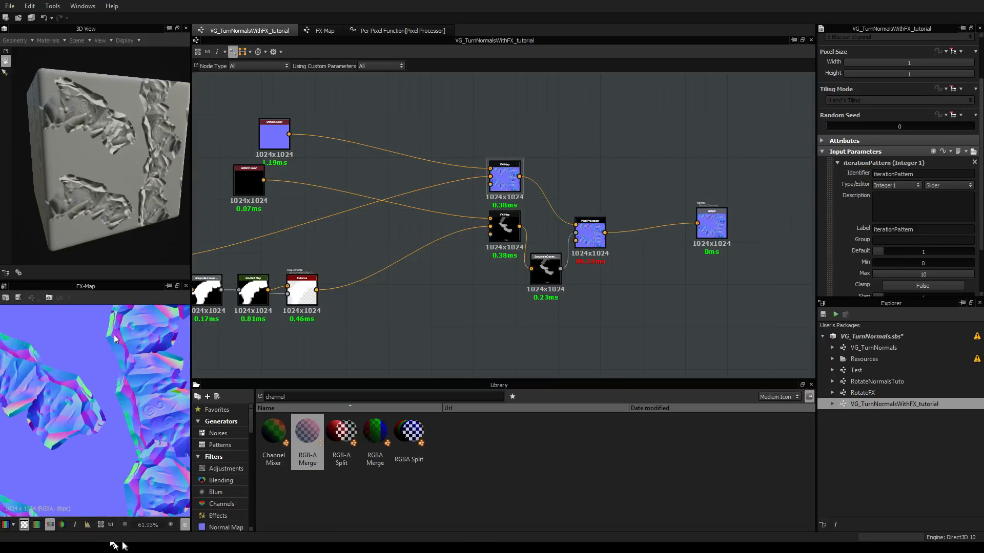
middle_drag(114, 331, 125, 342)
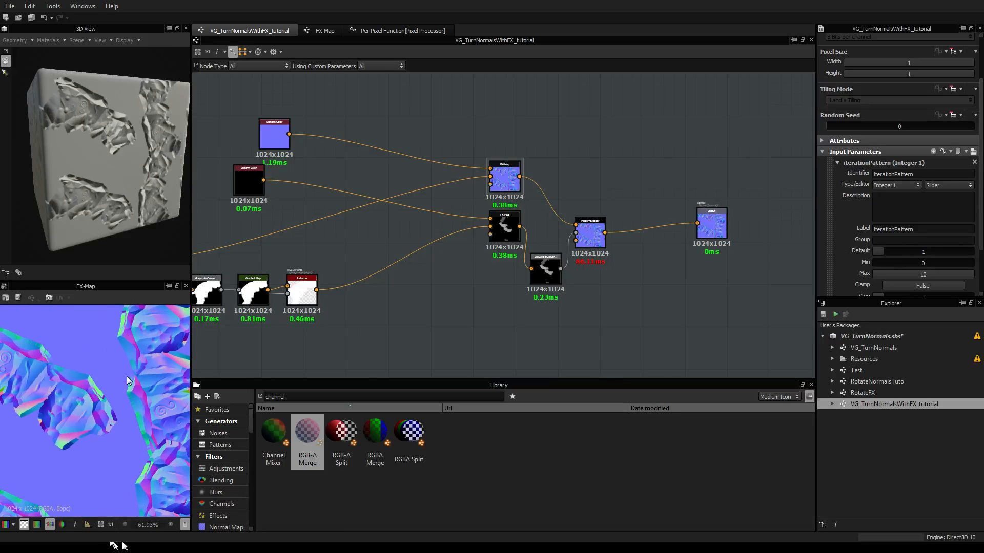
click(504, 174)
middle_drag(31, 388, 38, 388)
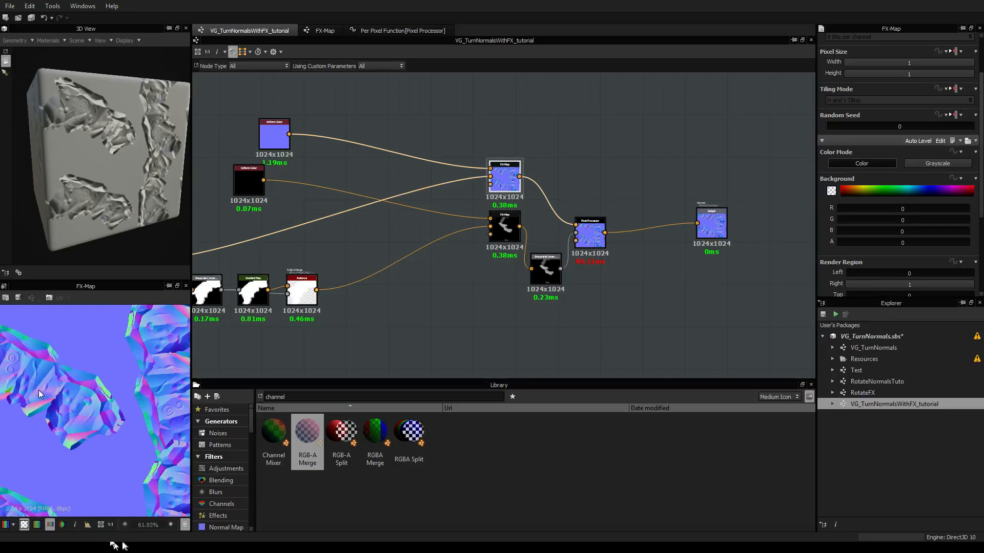
key(f)
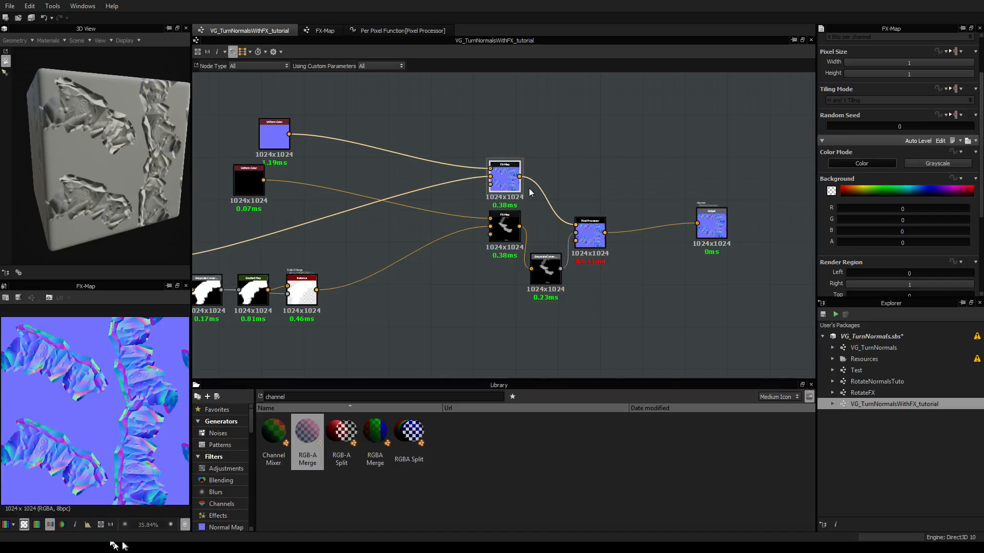
click(589, 230)
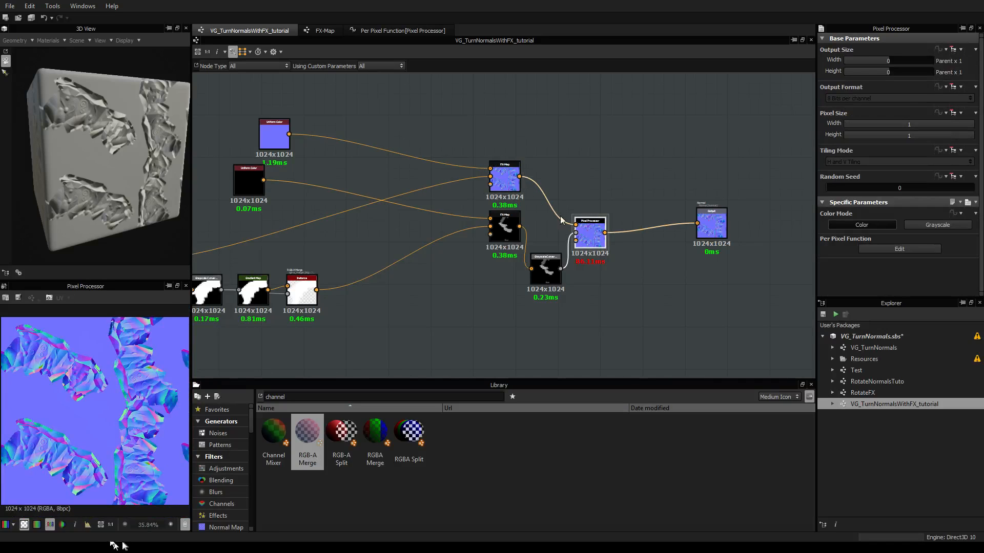
click(512, 184)
click(591, 235)
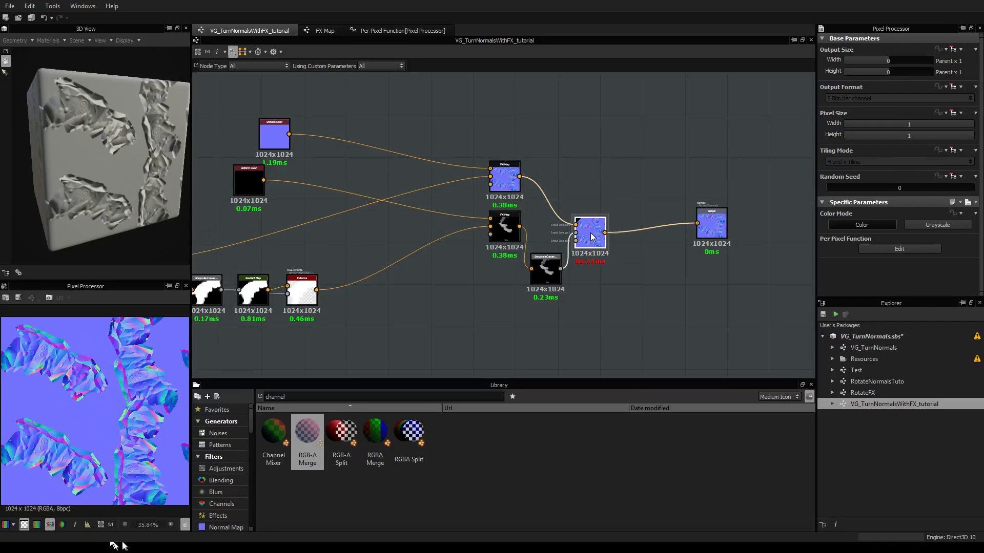
click(511, 187)
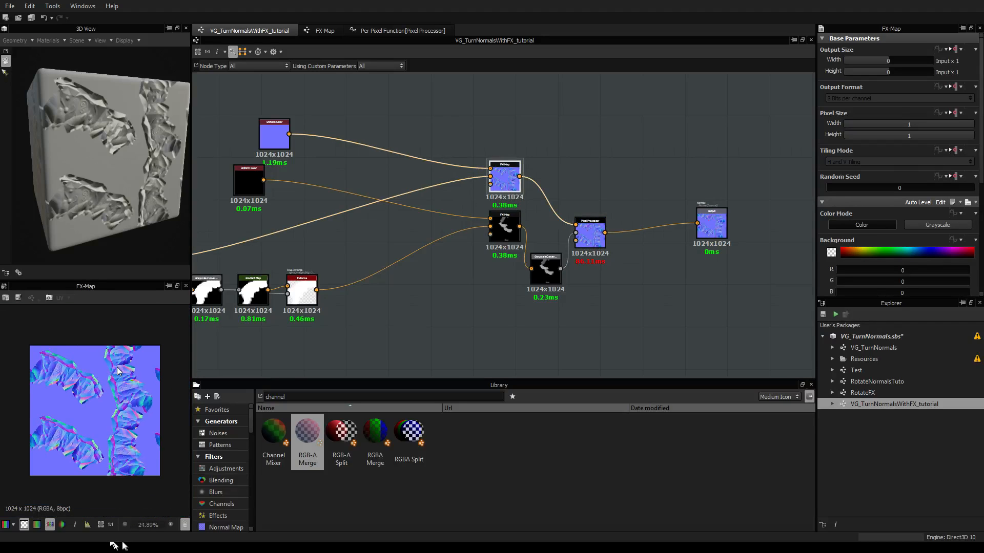
scroll(115, 373, up, 1)
scroll(125, 379, down, 2)
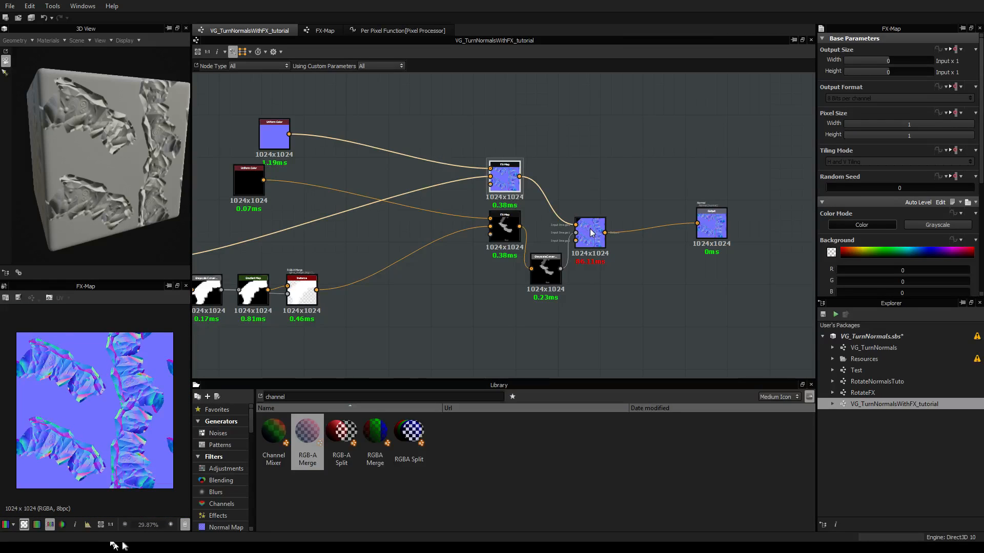
Set the iterationPattern parameter's default value to 2
click(594, 152)
click(837, 225)
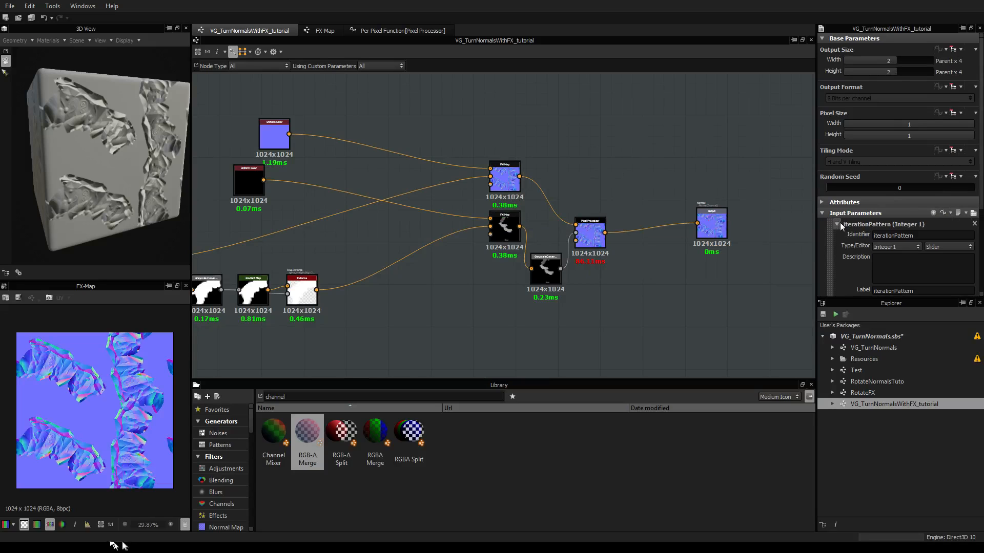
scroll(912, 250, down, 2)
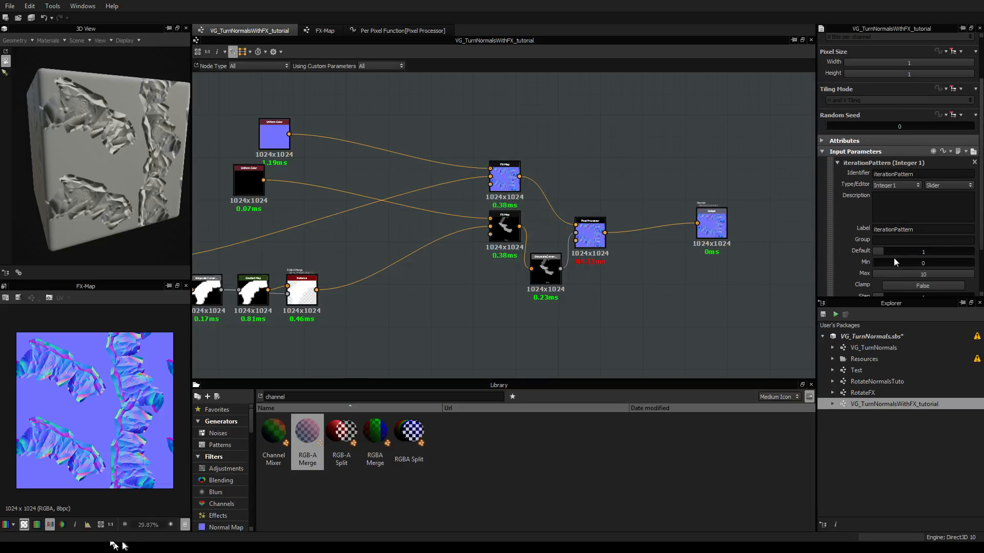
drag(887, 253, 889, 252)
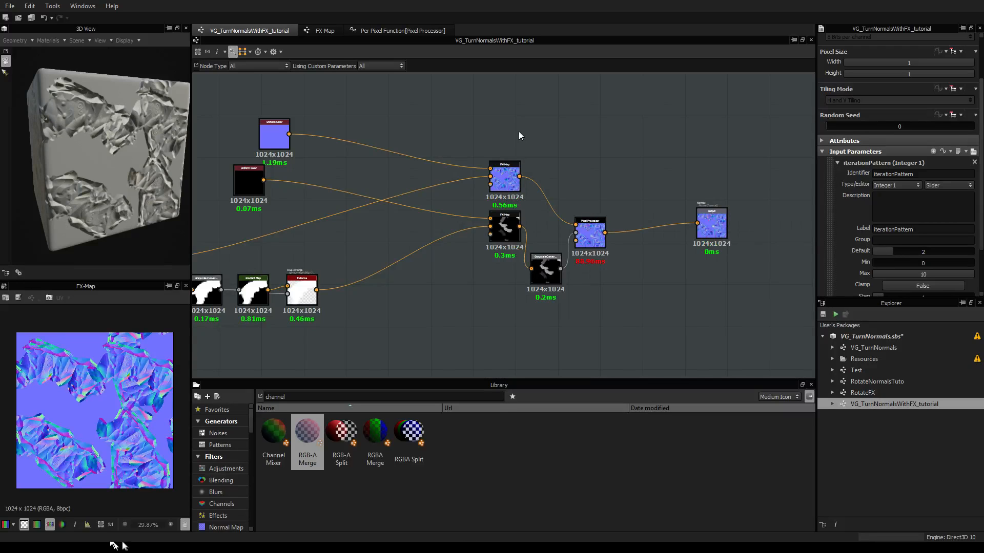
Examine the Pixel Processor's output up close for the overlapping patterns
middle_drag(543, 166, 513, 165)
scroll(513, 165, up, 2)
scroll(567, 196, up, 2)
middle_drag(567, 195, 531, 87)
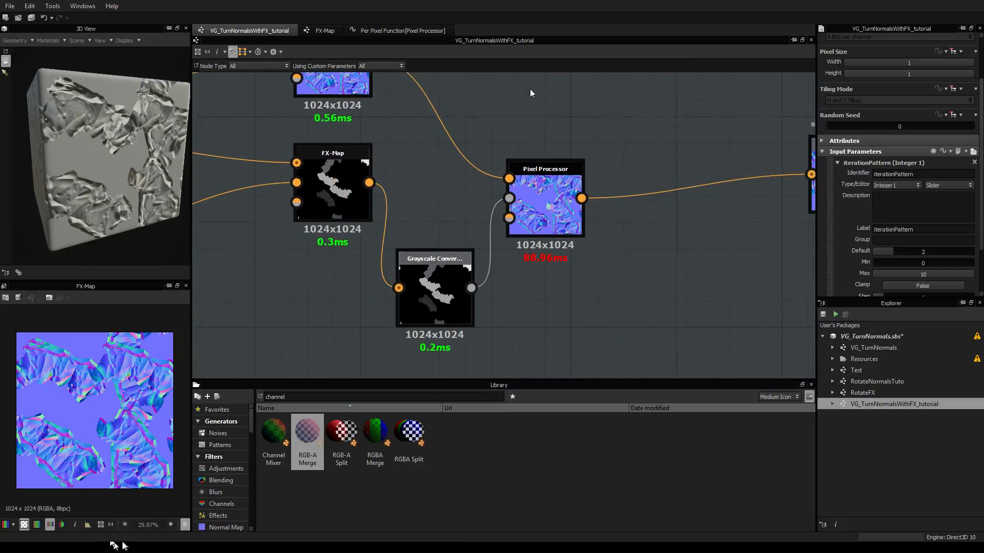
scroll(556, 165, down, 2)
click(556, 165)
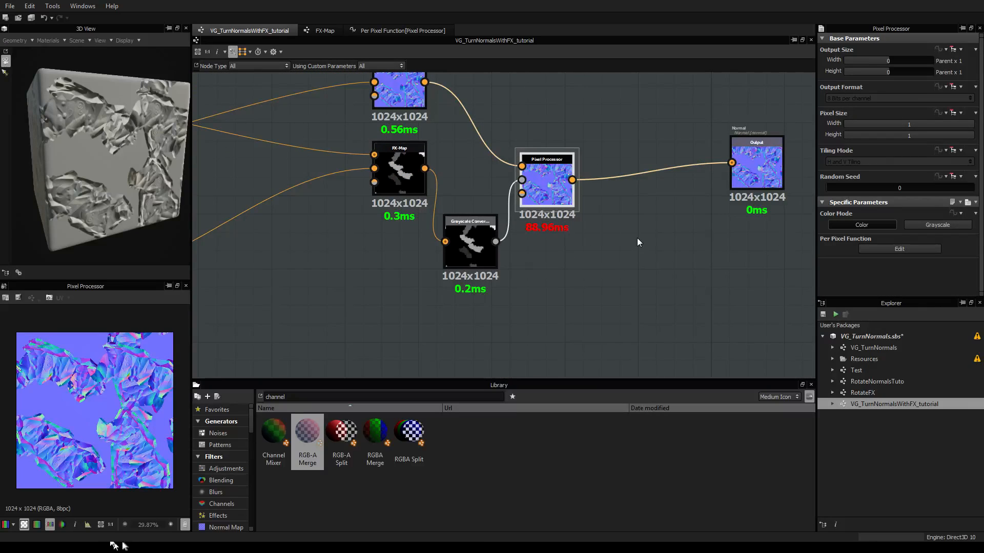
middle_drag(561, 216, 591, 260)
scroll(517, 195, up, 3)
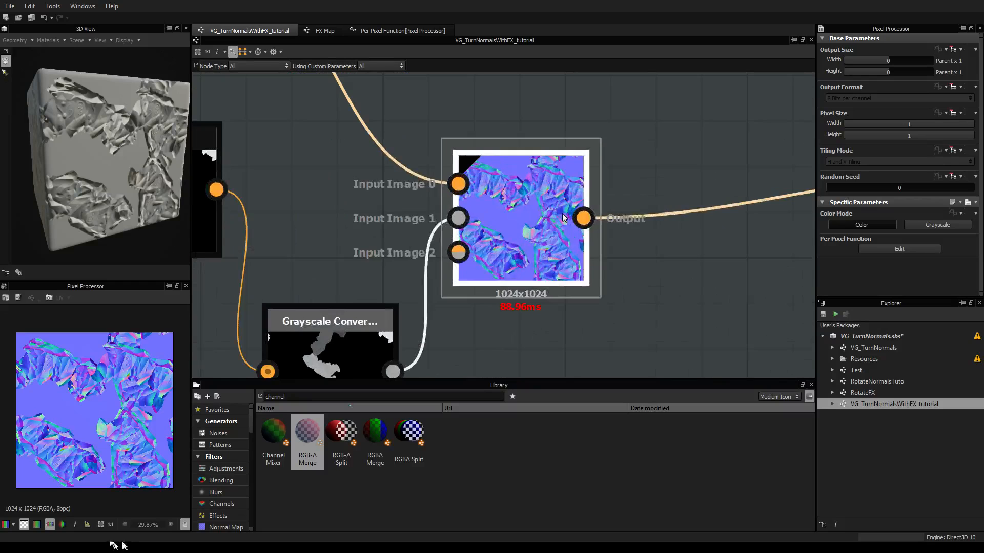
scroll(514, 189, down, 1)
middle_drag(512, 190, 530, 210)
scroll(530, 209, down, 1)
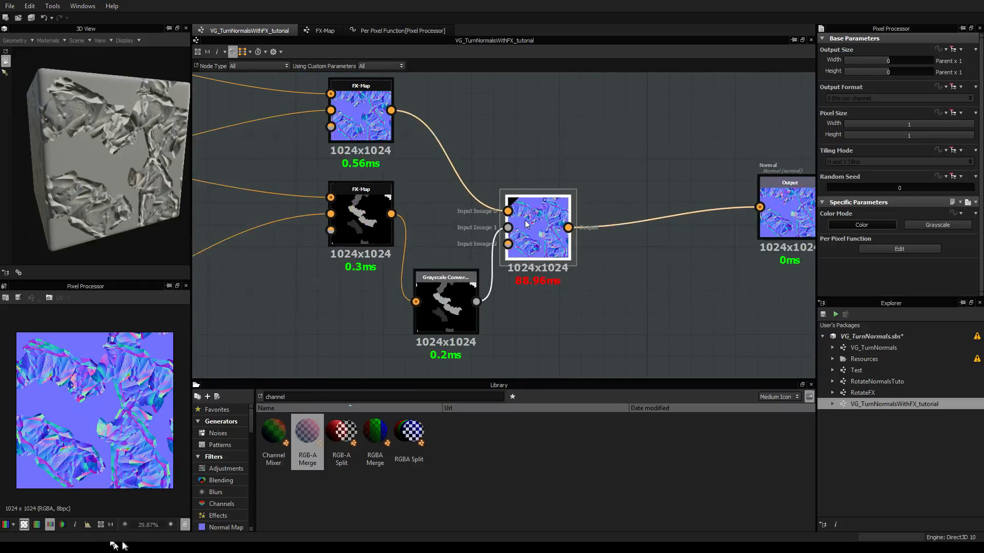
Compare the grayscale FX-Map with the normal FX-Map and show the normal FX-Map in the 2D view
middle_drag(450, 213, 470, 234)
click(381, 233)
scroll(380, 230, up, 3)
scroll(380, 229, down, 3)
click(395, 147)
scroll(394, 219, up, 3)
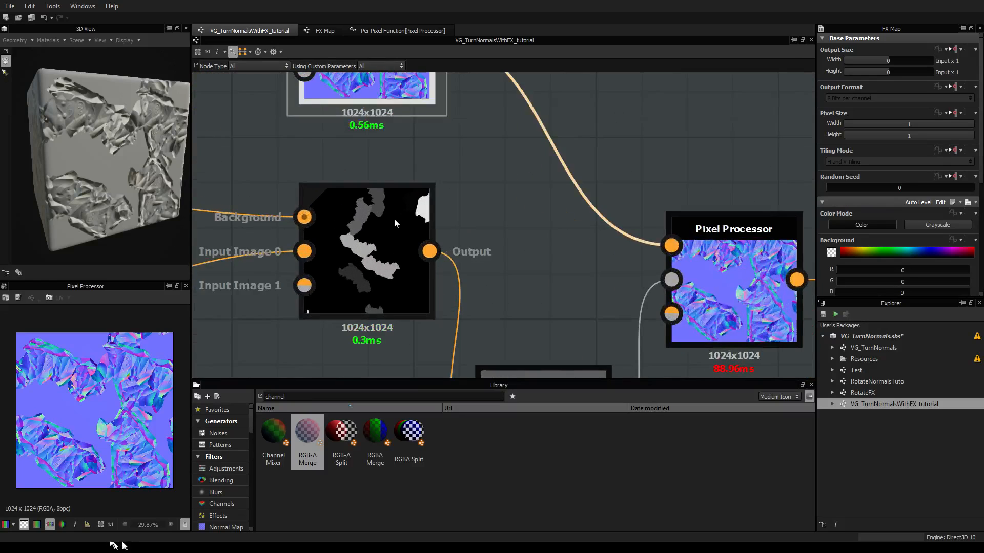
scroll(395, 219, down, 2)
double_click(395, 122)
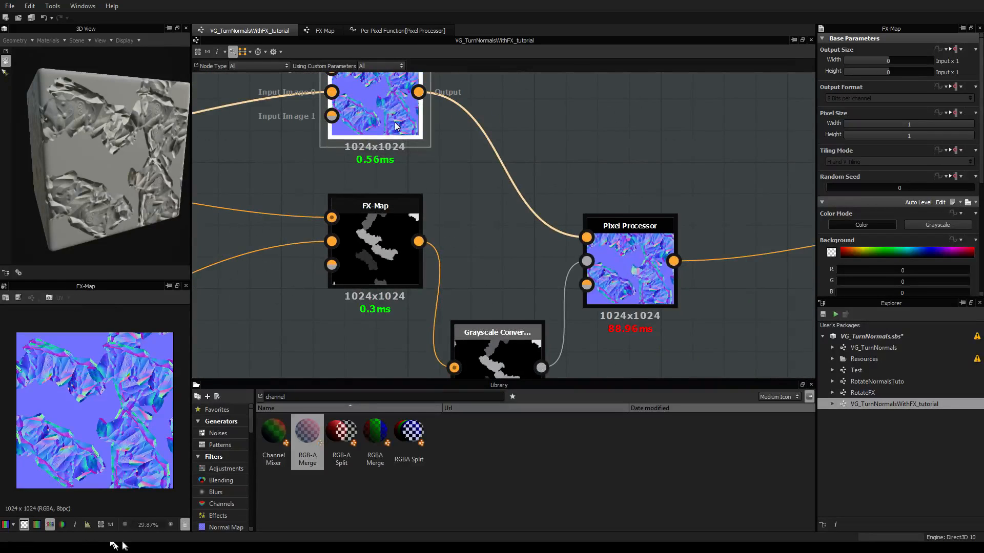
Open the FX-Map graph of the normal FX-Map
scroll(525, 184, down, 1)
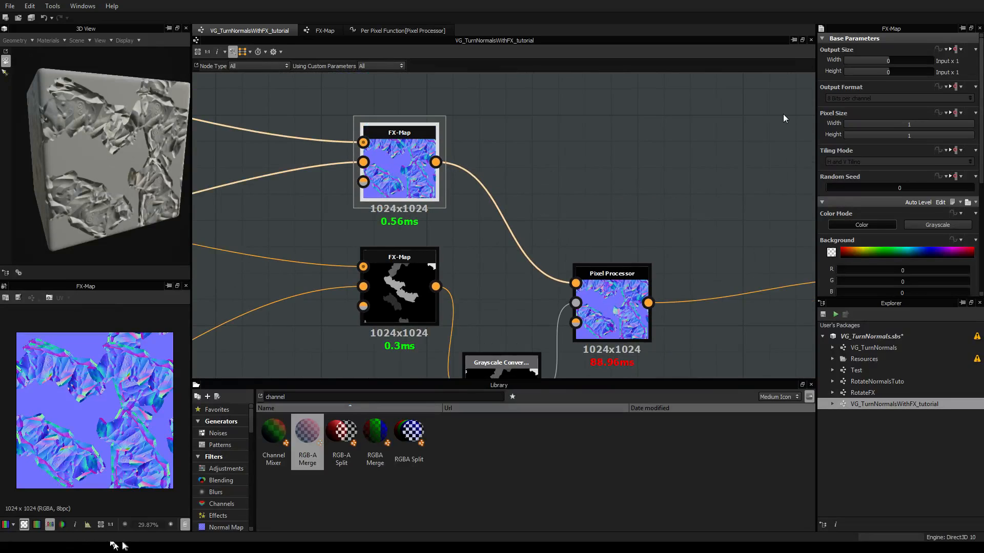
double_click(396, 147)
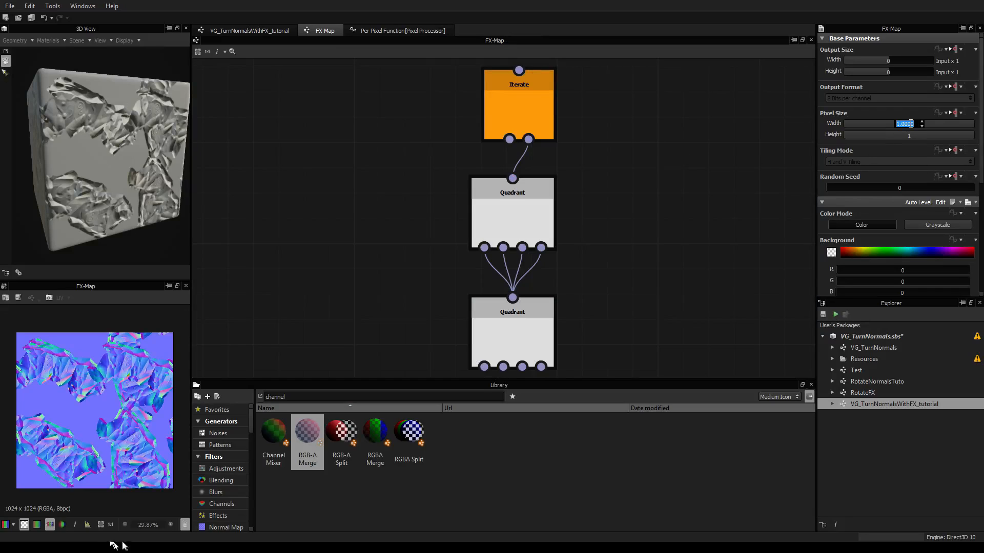
text(0.5)
key(Return)
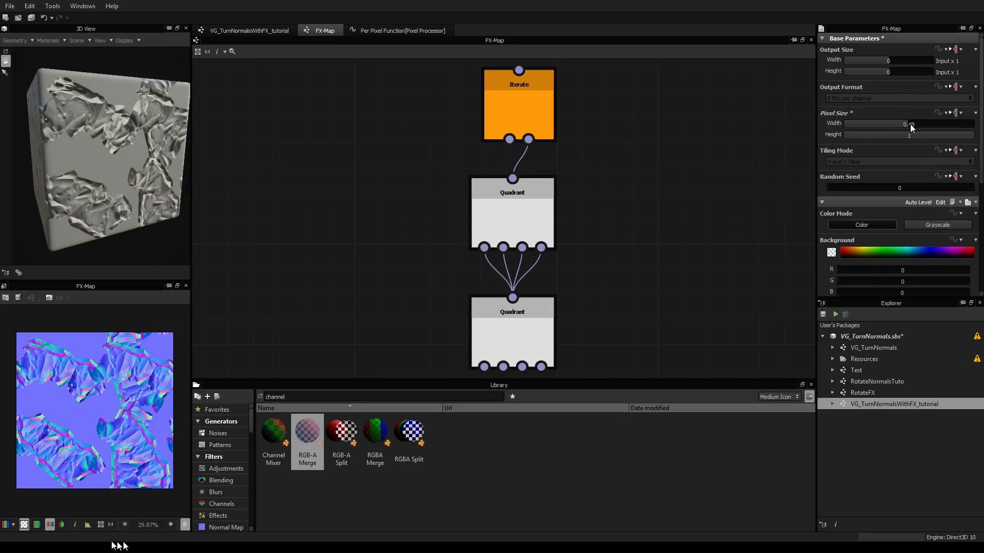
drag(910, 125, 978, 125)
Set the lower Quadrant's pattern size to 0.5 in both width and height
click(490, 330)
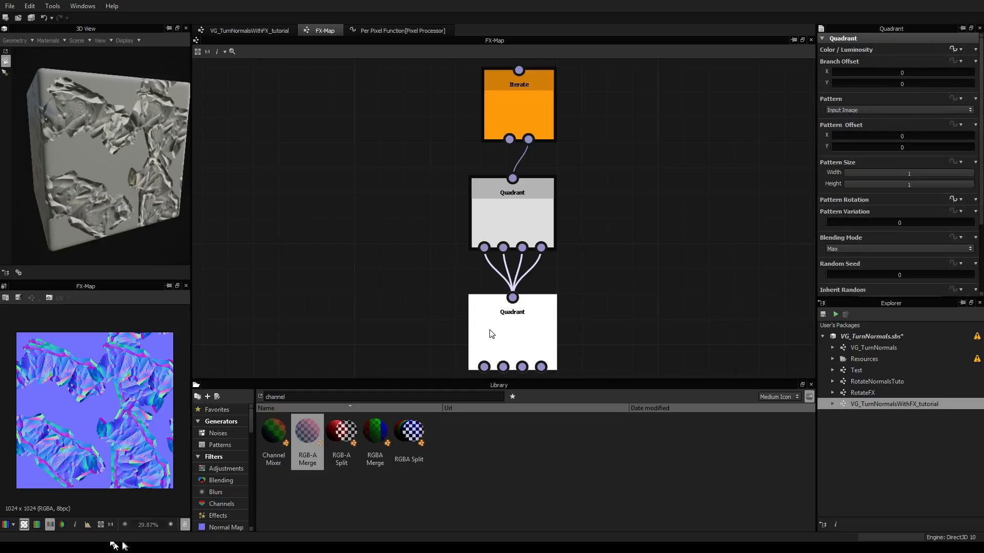
double_click(910, 174)
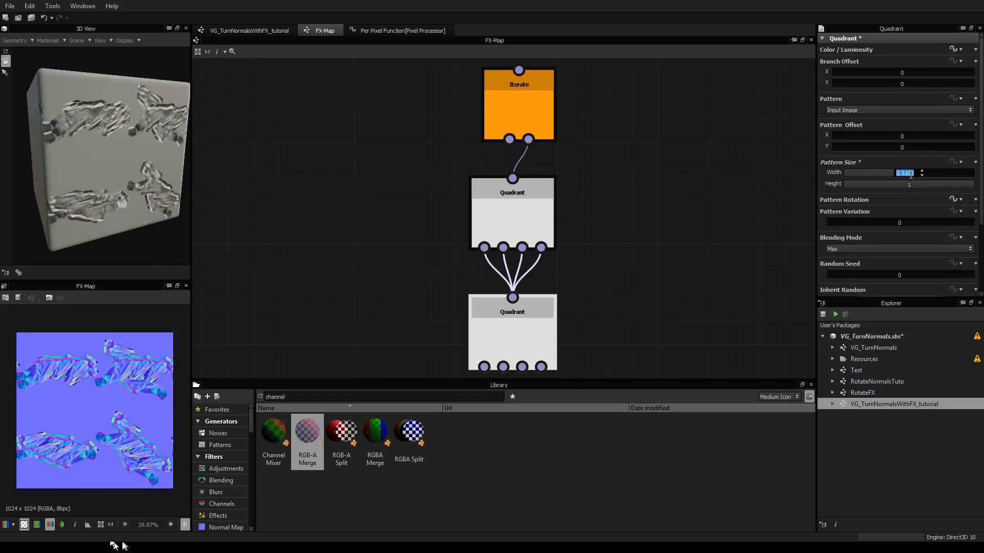
text(0.5)
key(Tab)
text(0.5)
key(Tab)
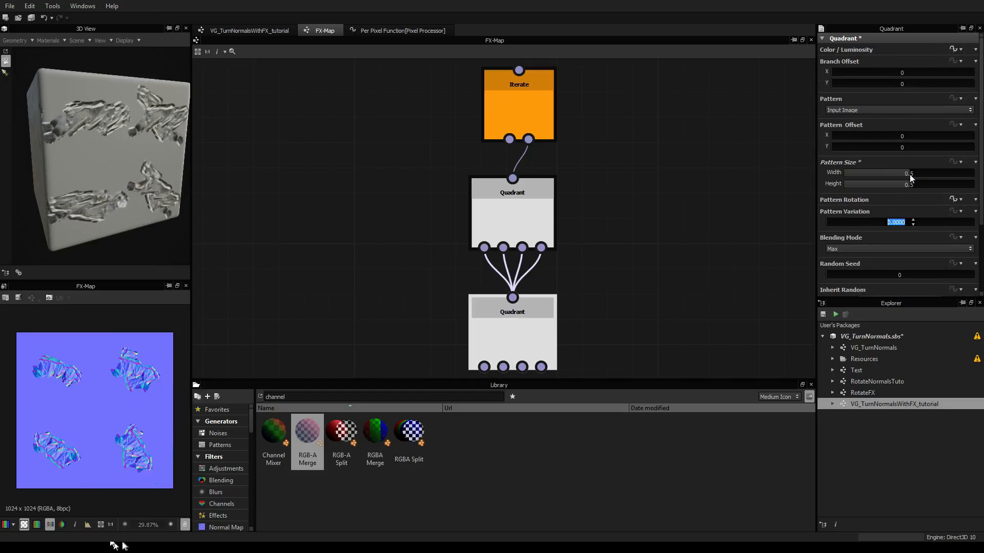
Examine the smaller patterns in the 3D view and review the image filtering options and parameters of the Quadrant and the FX-Map
drag(111, 146, 106, 171)
scroll(86, 156, up, 3)
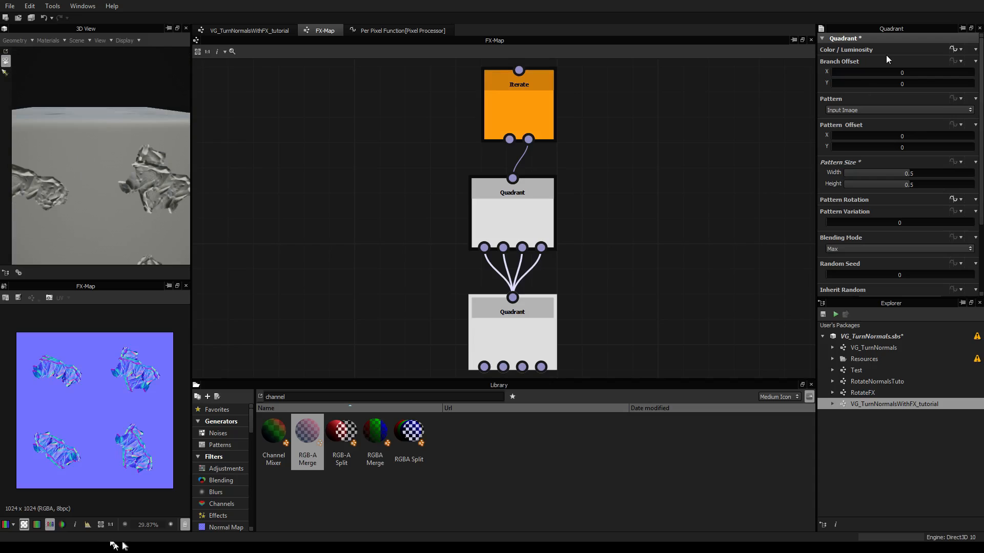
scroll(918, 195, down, 2)
scroll(918, 193, down, 2)
scroll(906, 180, down, 2)
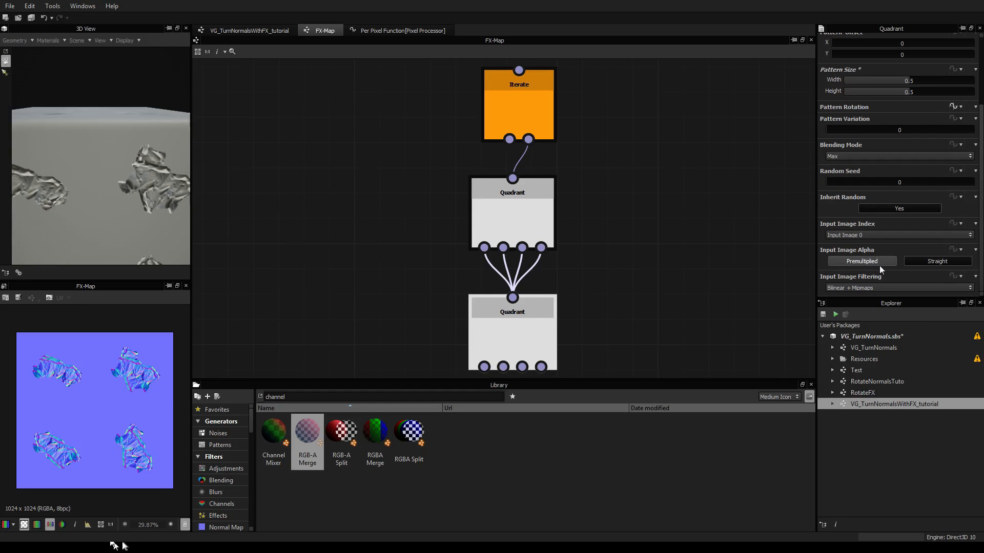
click(881, 288)
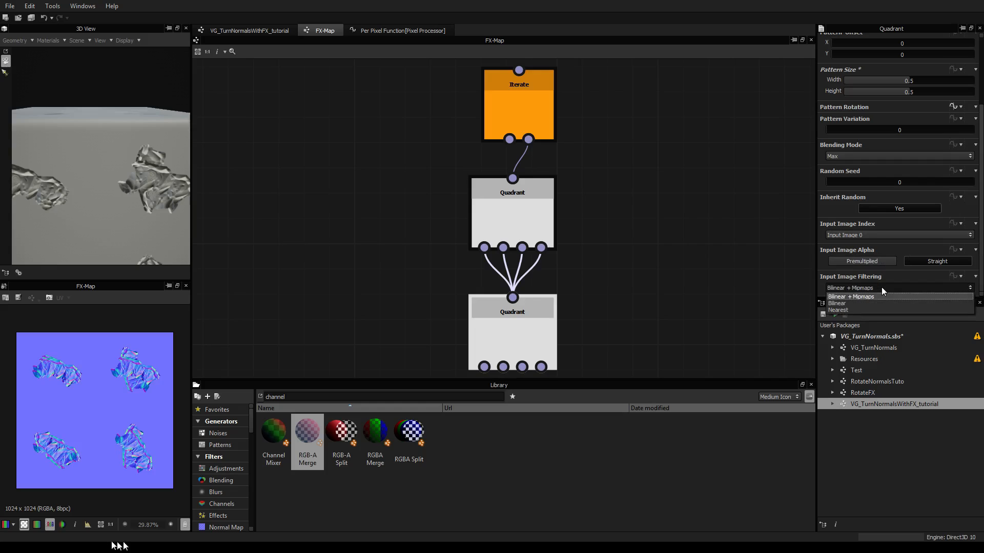
click(718, 230)
scroll(651, 180, down, 2)
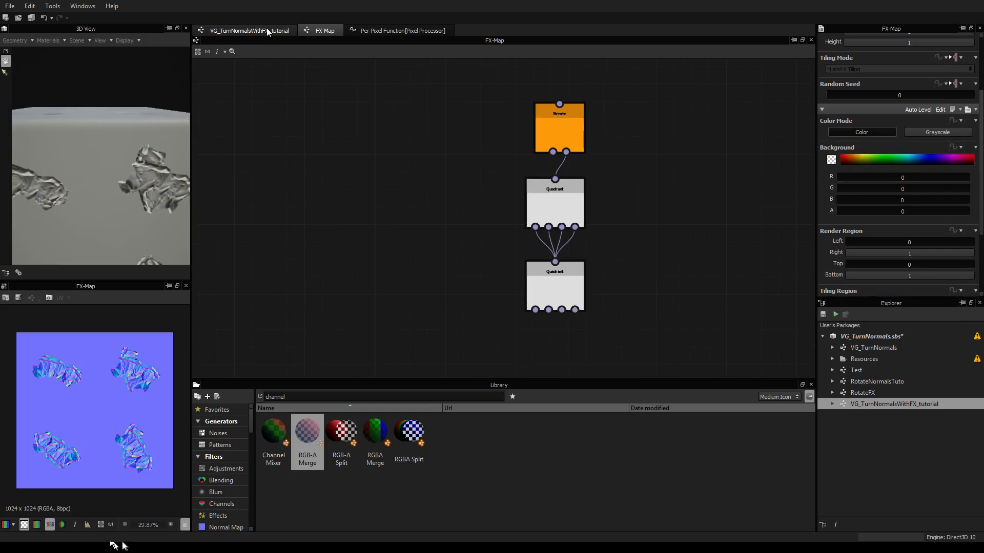
scroll(909, 274, down, 2)
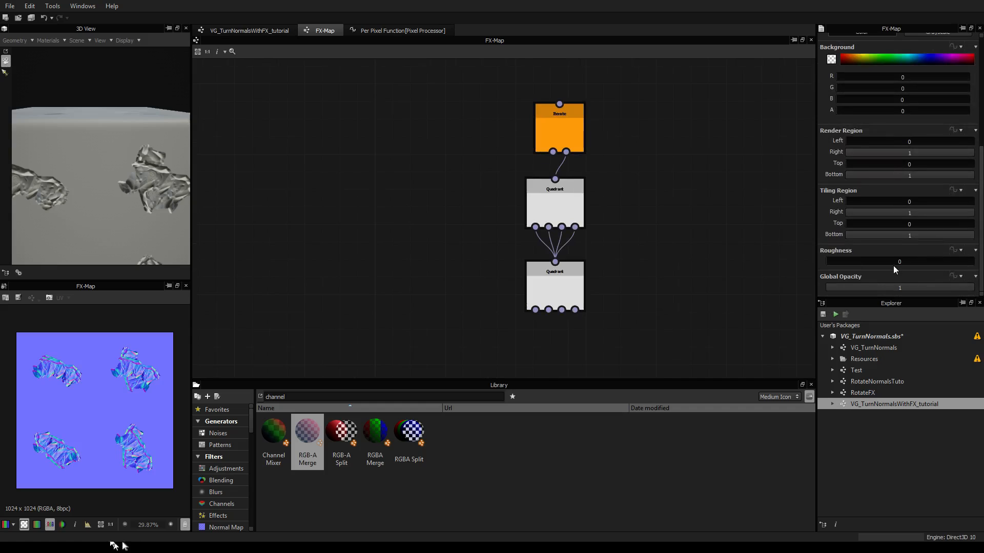
scroll(881, 211, up, 4)
scroll(881, 211, up, 3)
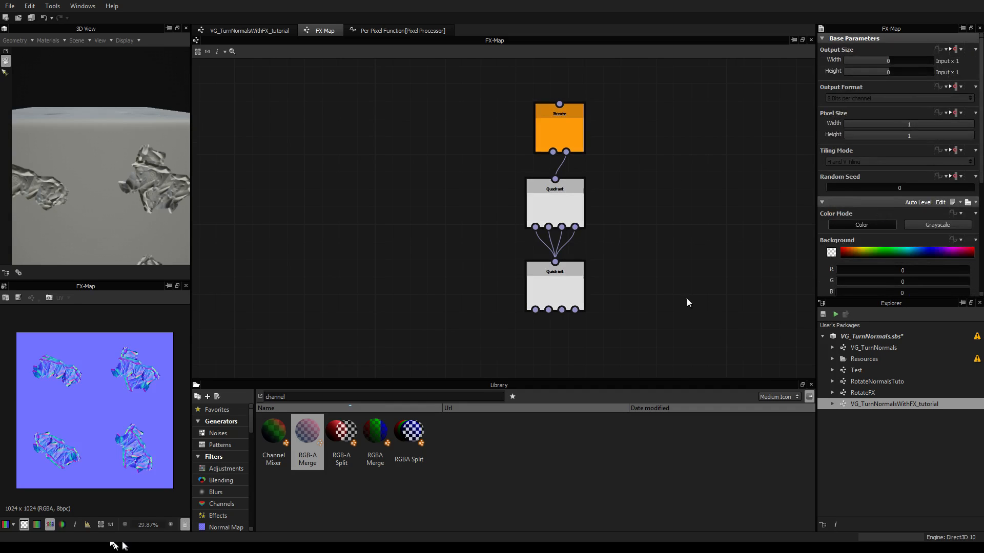
Try Nearest as the lower Quadrant's input image filtering and restore Bilinear + Mipmaps
scroll(846, 214, down, 6)
click(555, 281)
scroll(878, 198, down, 4)
click(872, 288)
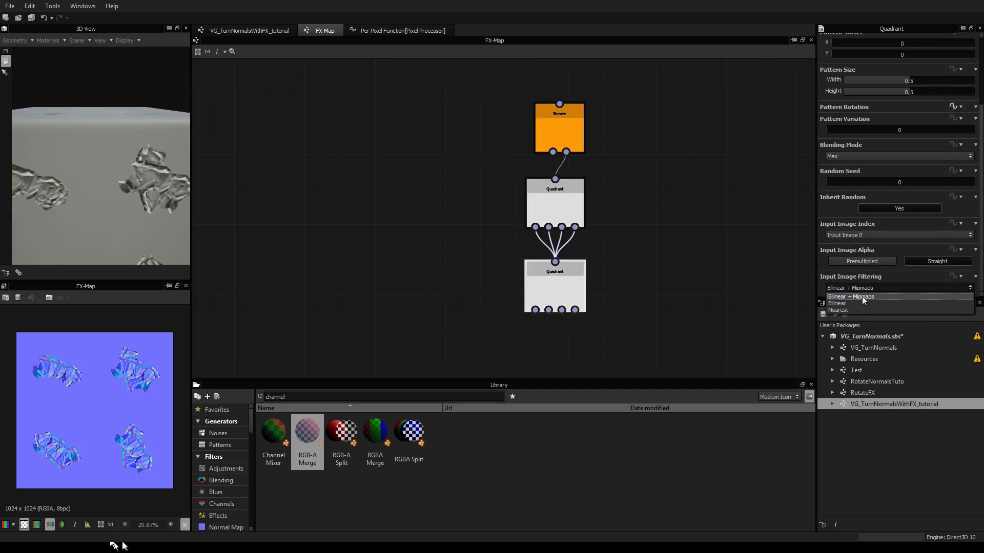
click(858, 309)
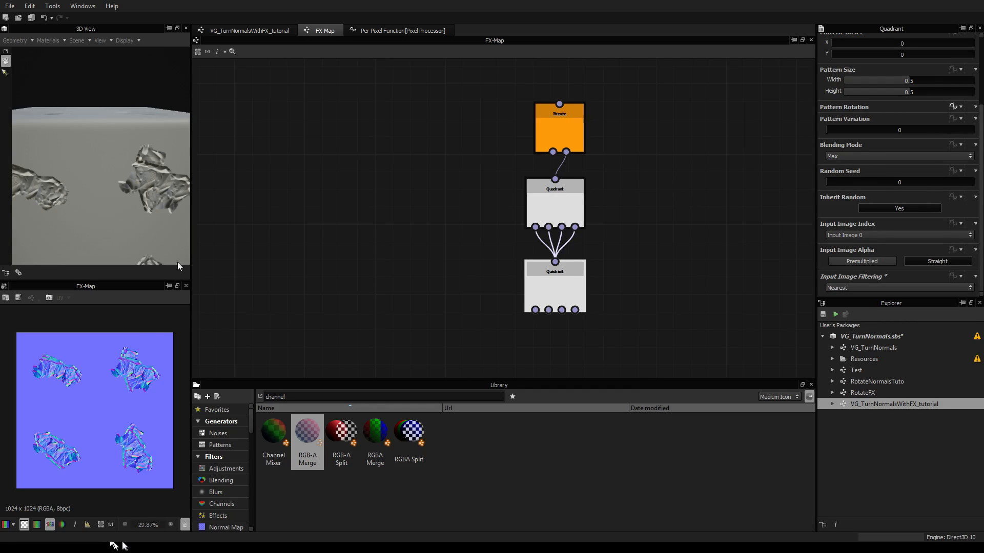
click(873, 290)
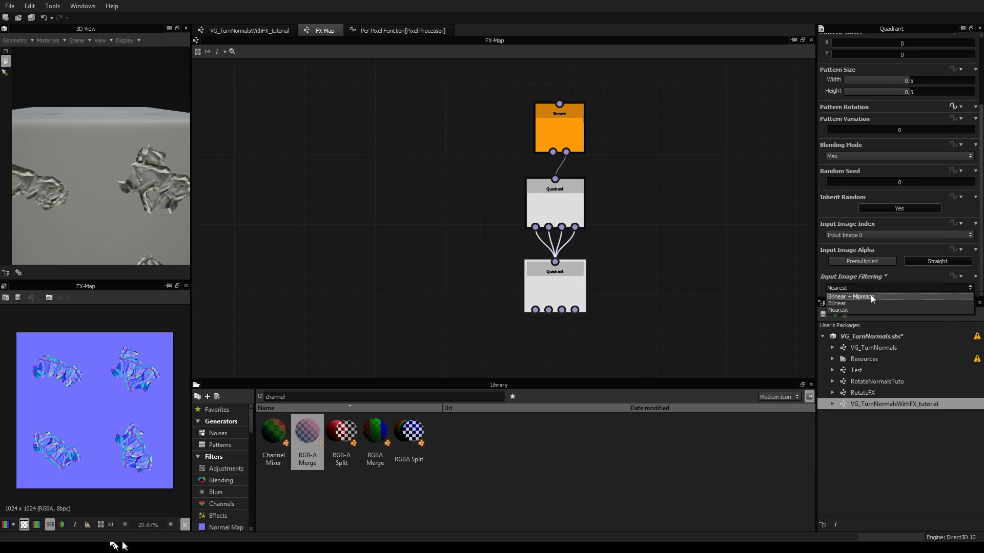
click(868, 298)
Review the lower Quadrant's parameters in the normal FX-Map
click(684, 174)
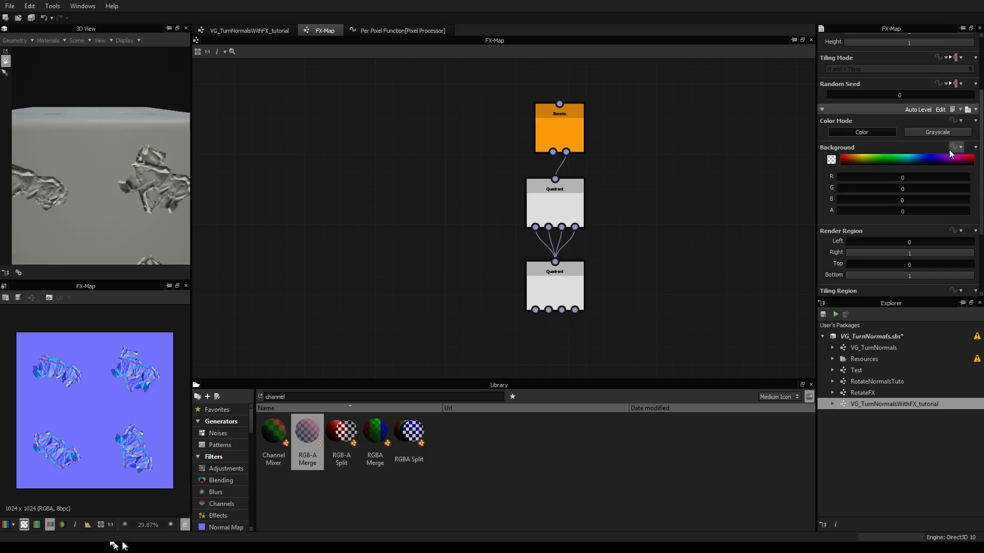
scroll(942, 163, up, 1)
scroll(938, 172, up, 2)
click(568, 284)
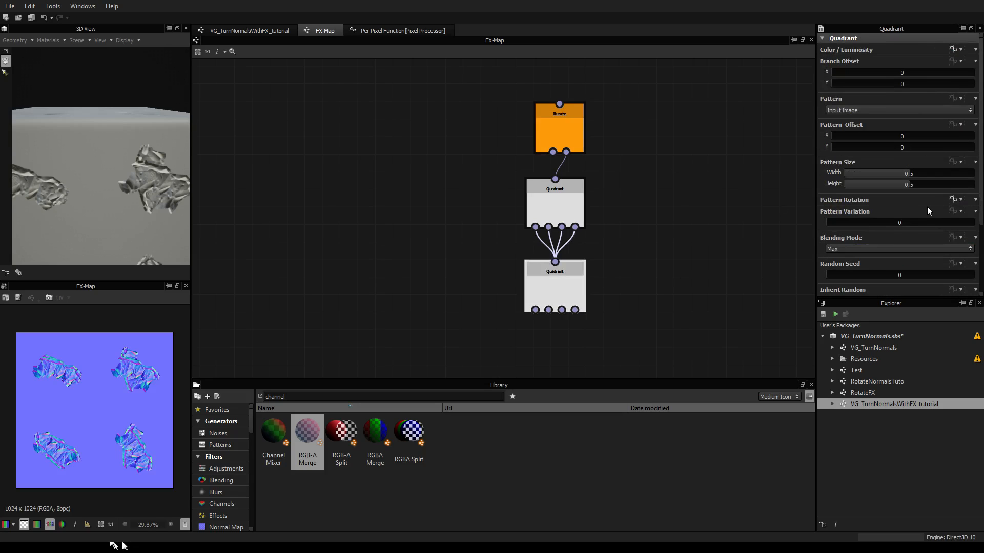
scroll(916, 169, down, 3)
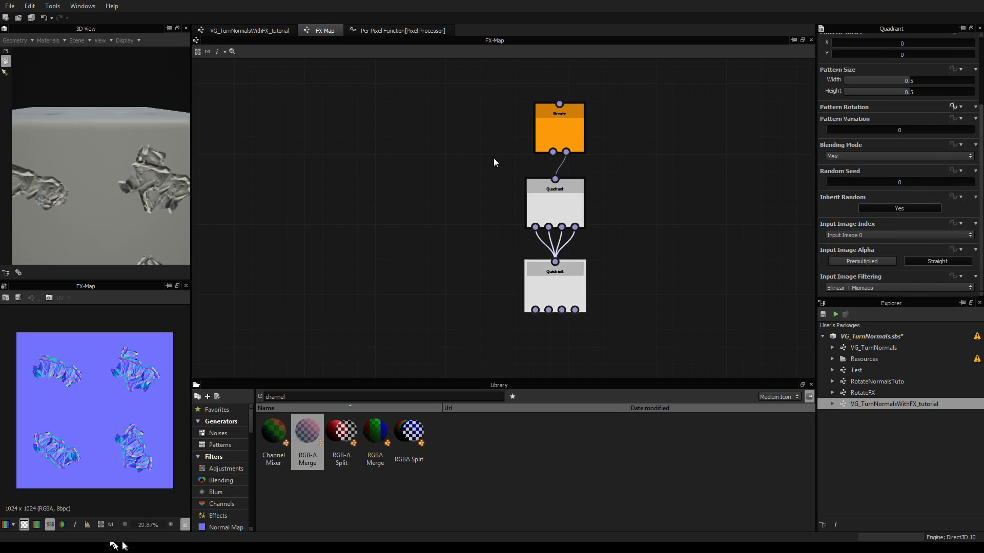
Examine the Color / Luminosity function of the lower Quadrant in the grayscale FX-Map and return to the main graph
click(276, 32)
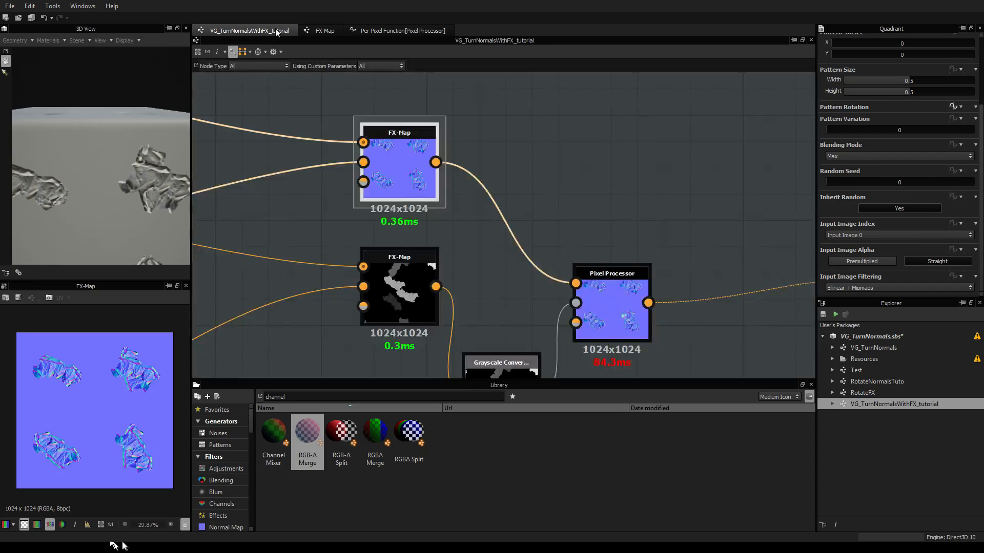
click(420, 311)
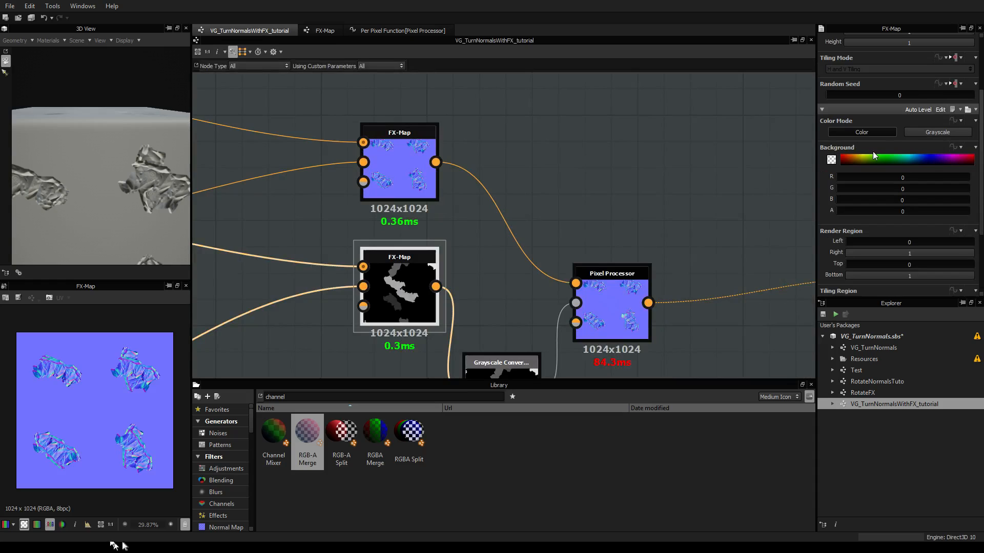
key(ctrl+e)
click(531, 331)
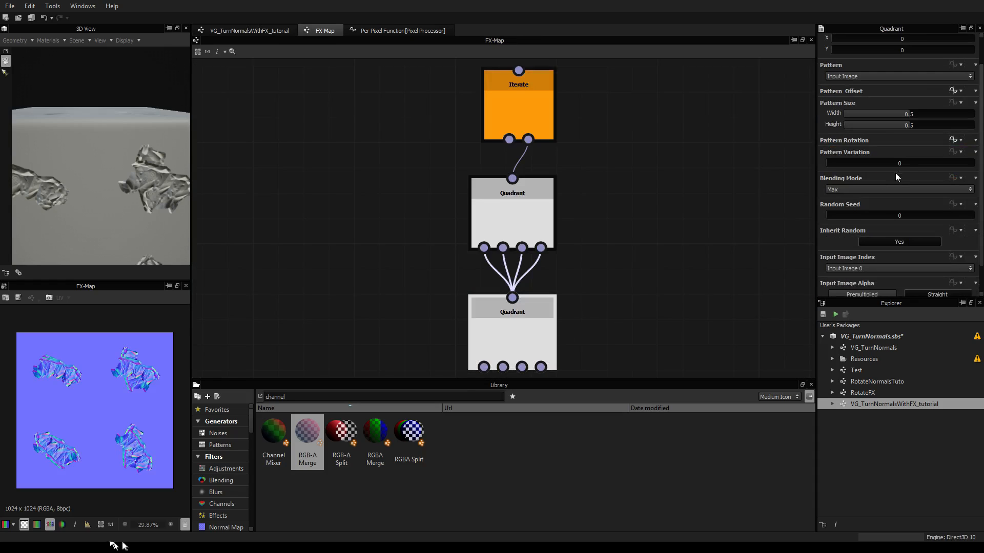
scroll(905, 162, down, 1)
scroll(906, 160, up, 2)
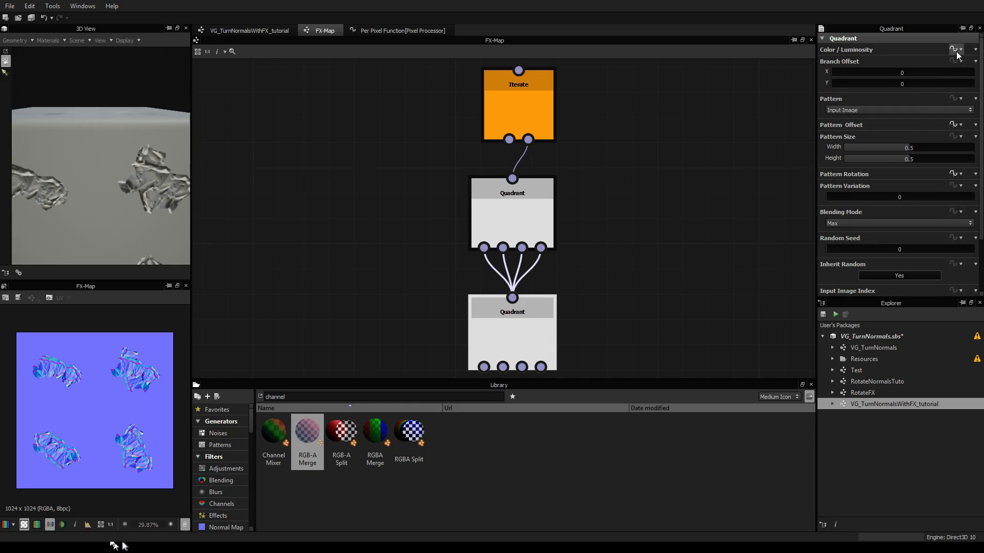
click(959, 49)
click(943, 61)
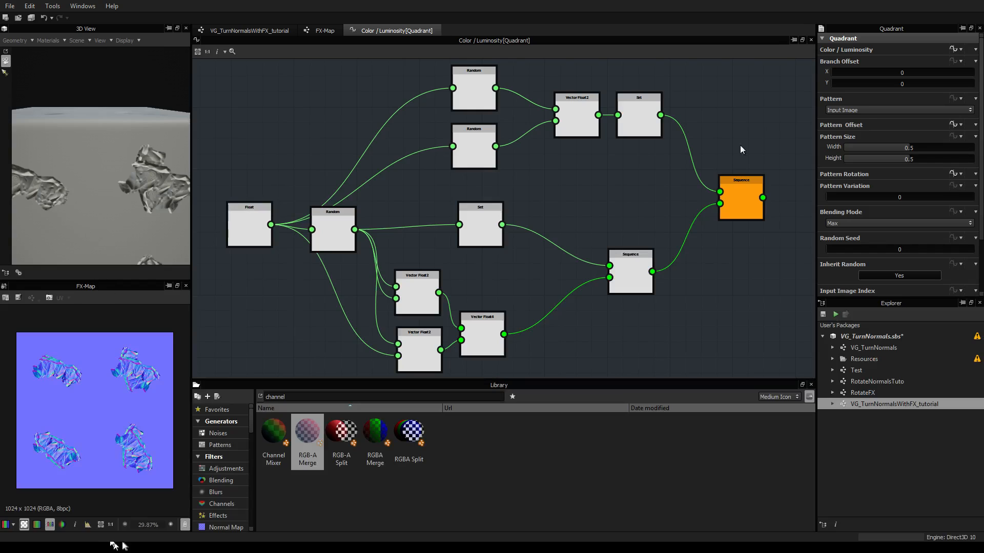
click(316, 29)
click(249, 30)
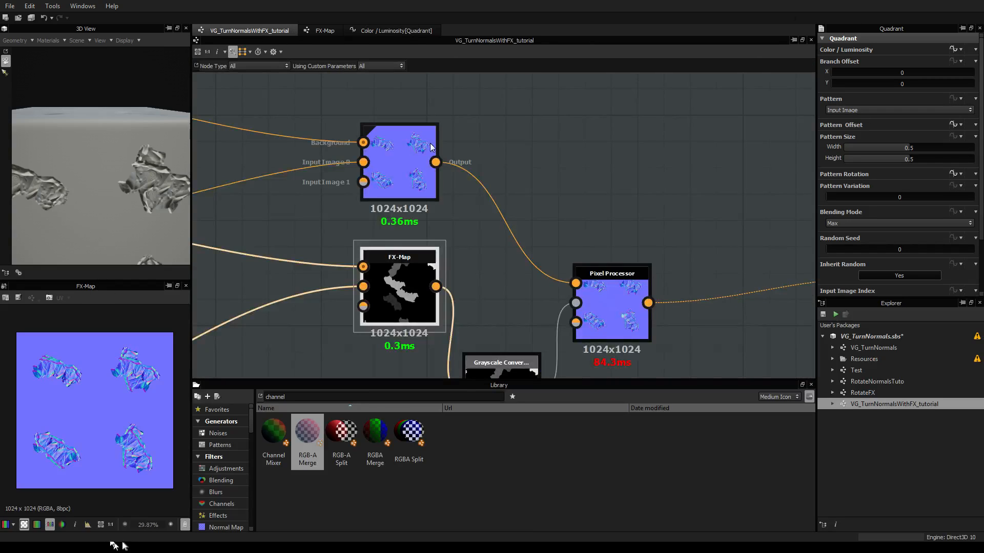
Open the Color / Luminosity function of the normal FX-Map's lower Quadrant for editing
click(399, 149)
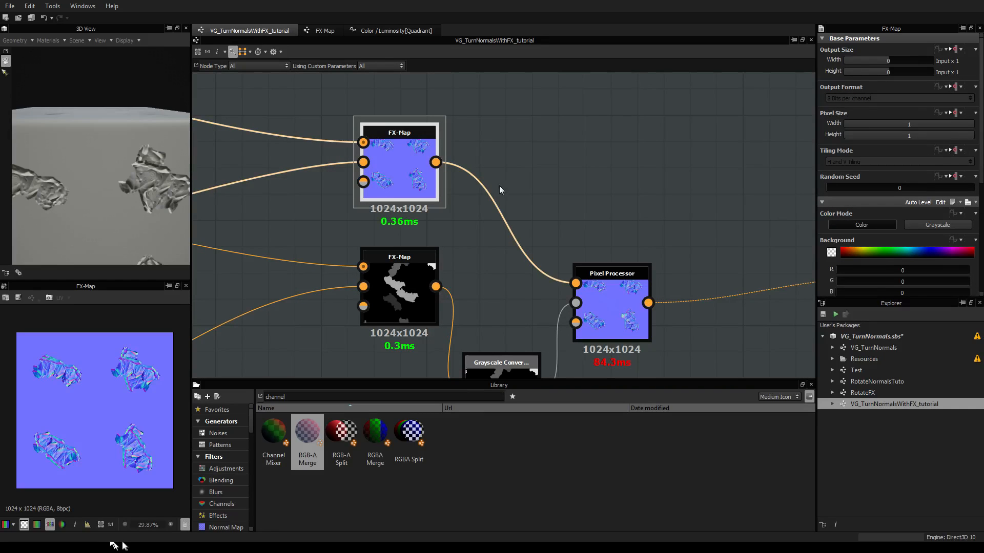
double_click(439, 177)
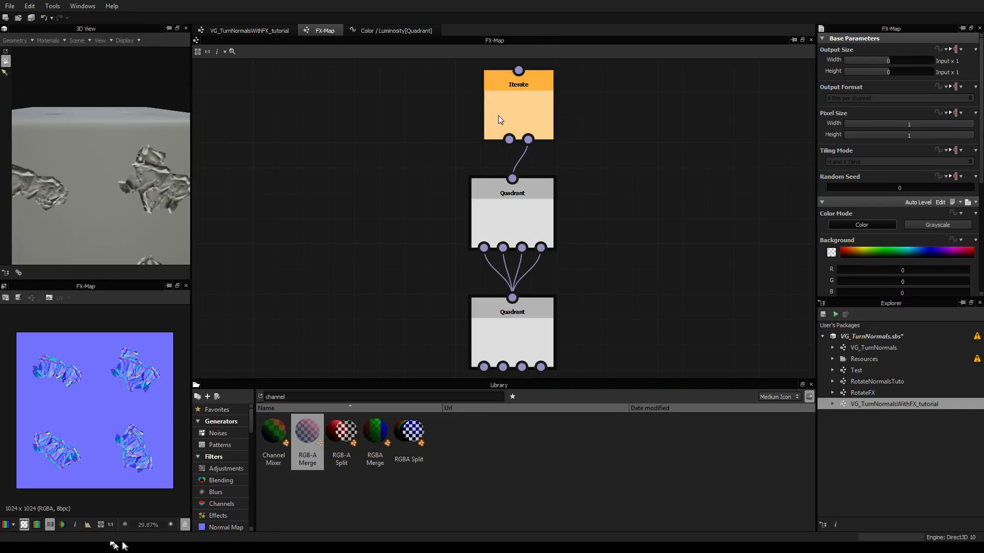
click(512, 333)
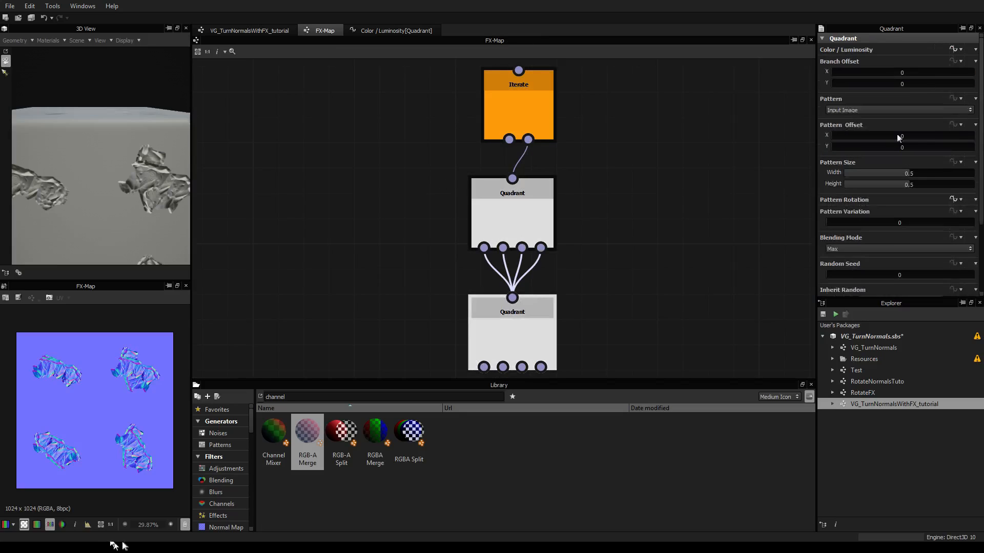
click(953, 50)
scroll(456, 259, down, 6)
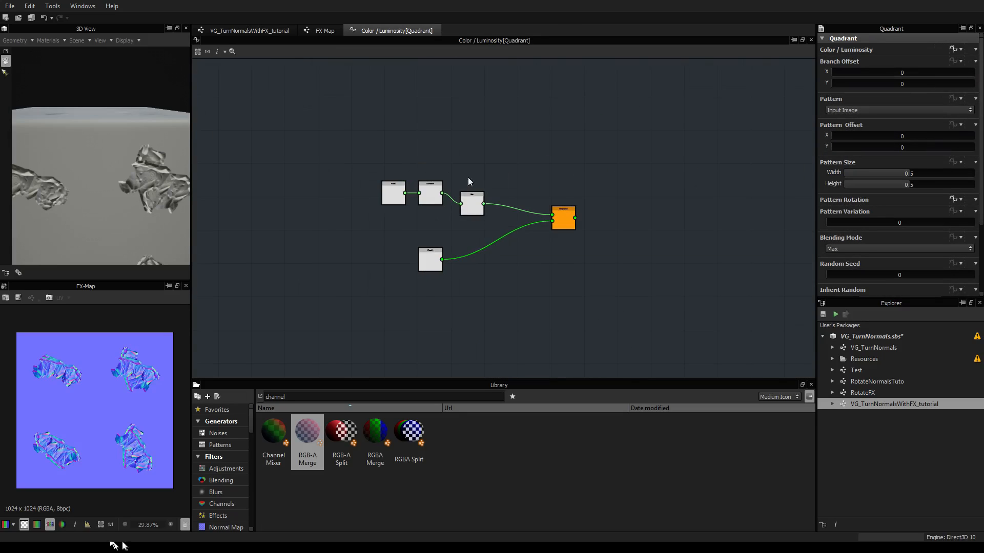
scroll(499, 218, up, 4)
scroll(521, 152, down, 1)
middle_drag(510, 244, 511, 150)
scroll(477, 146, up, 1)
scroll(491, 145, down, 1)
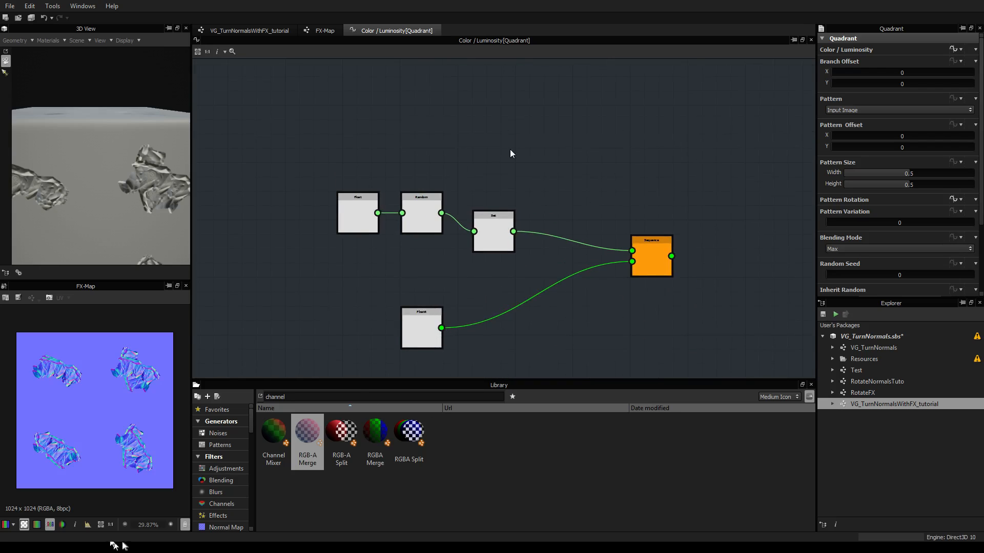
Add two Random nodes above the Set node and feed both from the existing Float node
right_click(495, 131)
mouse_move(541, 129)
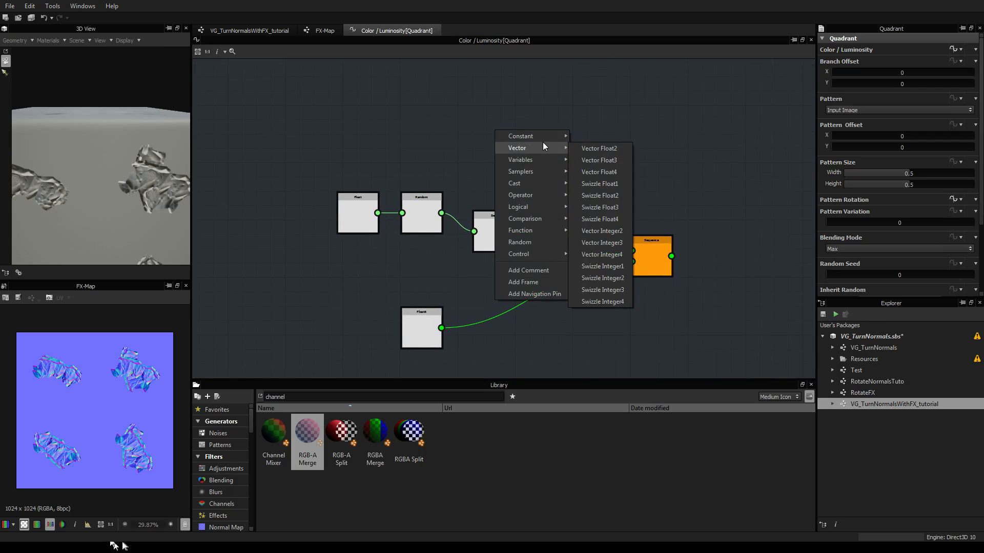
click(537, 244)
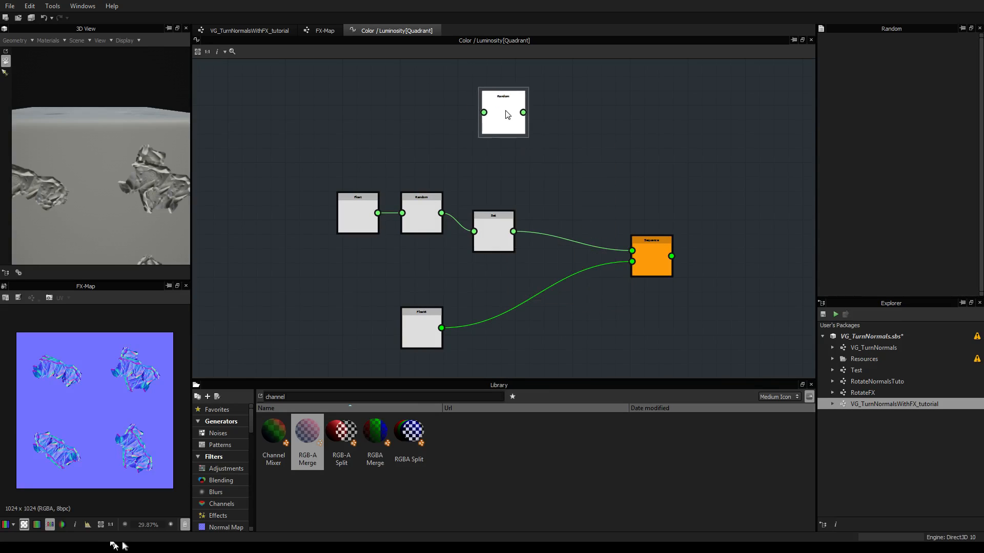
right_click(515, 171)
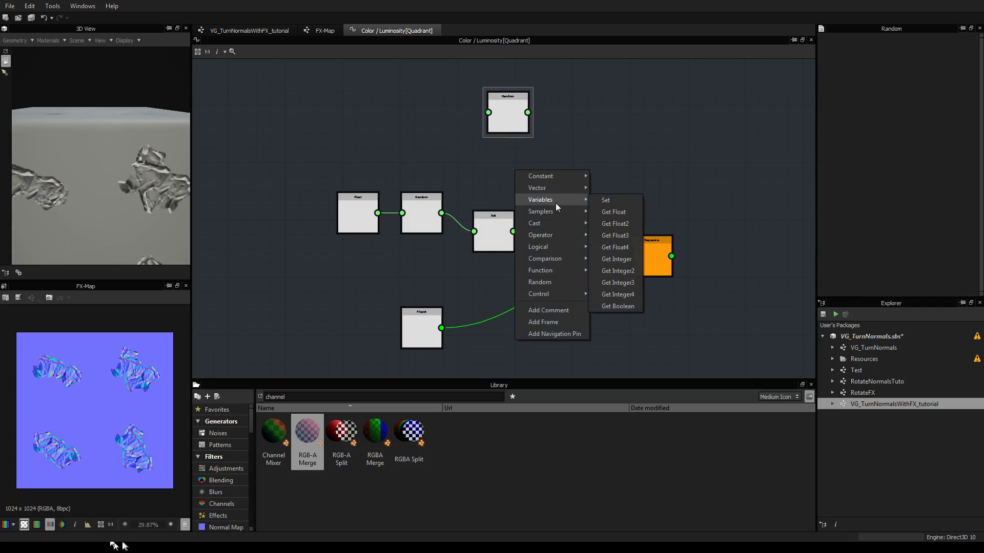
mouse_move(556, 262)
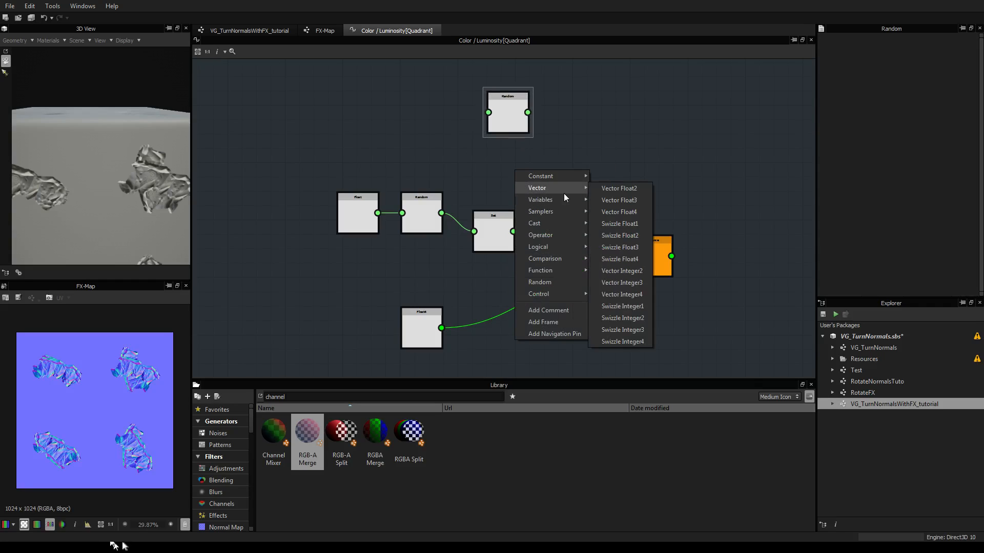
mouse_move(554, 176)
mouse_move(553, 212)
mouse_move(554, 195)
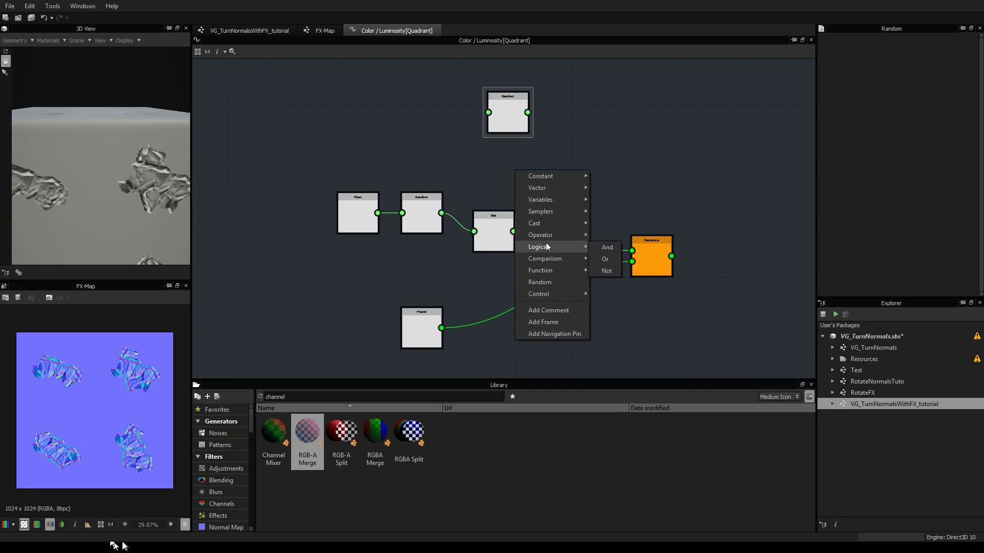
click(546, 282)
drag(527, 164, 521, 165)
drag(378, 212, 488, 169)
drag(377, 213, 488, 112)
Add a Vector Float2 node and feed its two inputs from the two new Random nodes
right_click(558, 171)
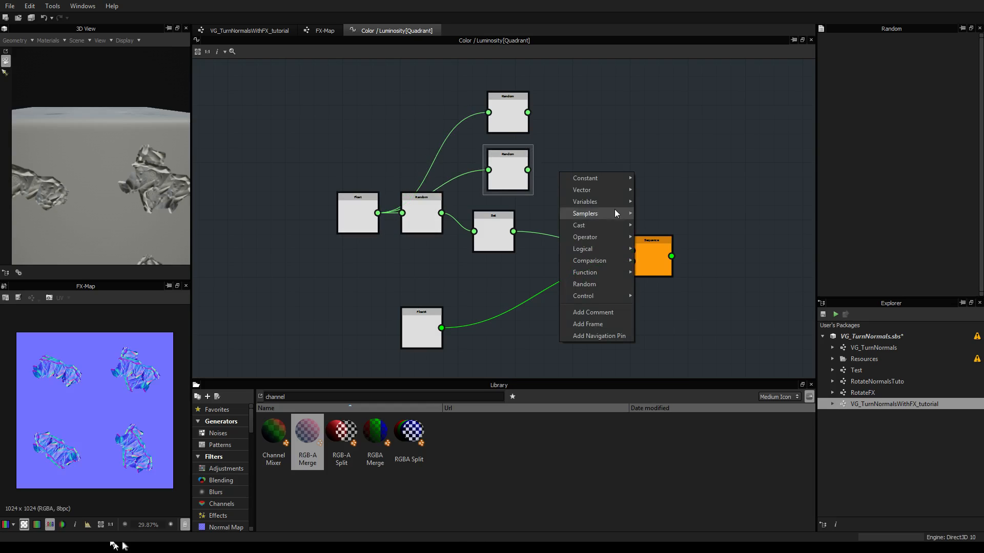
mouse_move(611, 201)
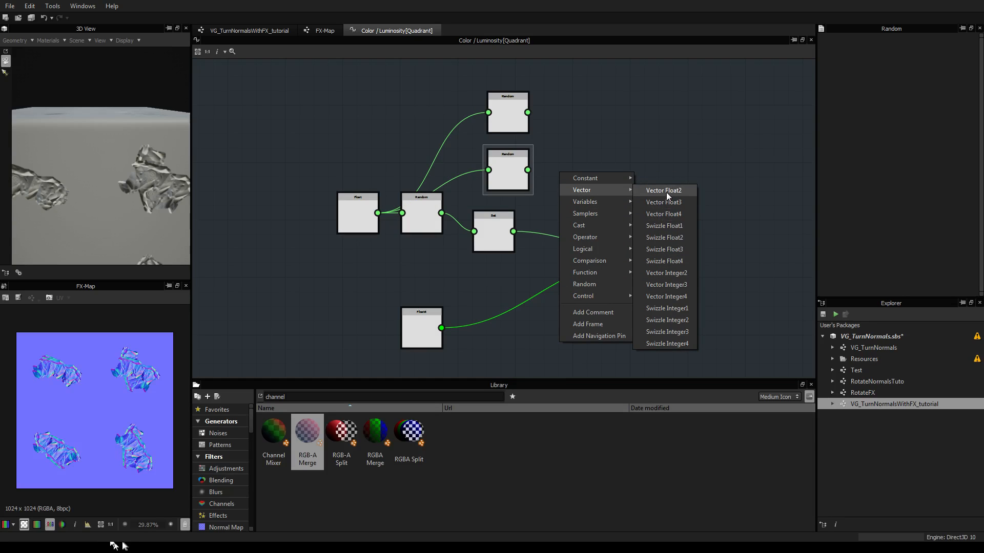
click(666, 193)
drag(570, 169, 607, 159)
drag(528, 170, 587, 170)
drag(528, 112, 574, 155)
Add a second Sequence node taking the Vector Float2 as its first input and the existing Sequence as its second
drag(663, 254, 692, 236)
right_click(747, 187)
mouse_move(774, 312)
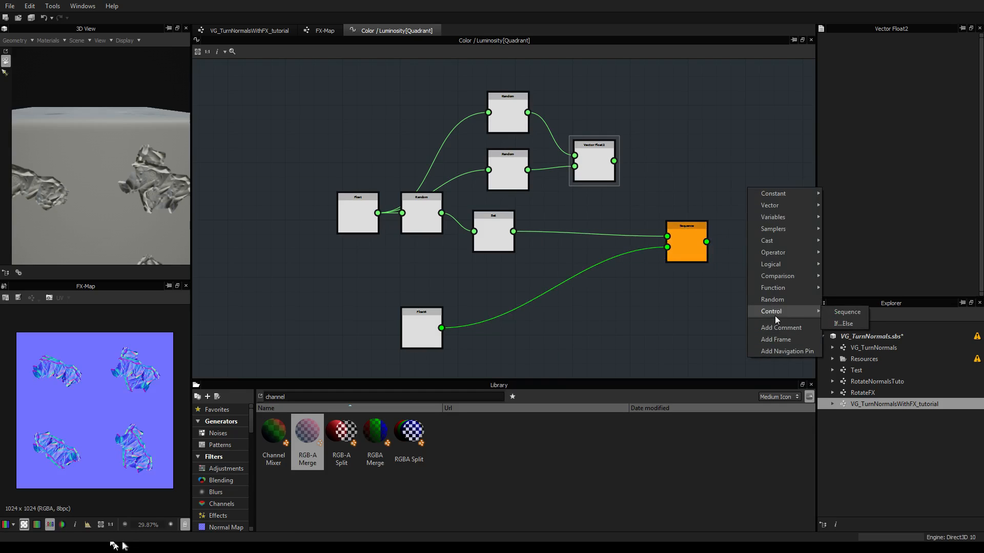
click(846, 312)
drag(707, 242, 713, 234)
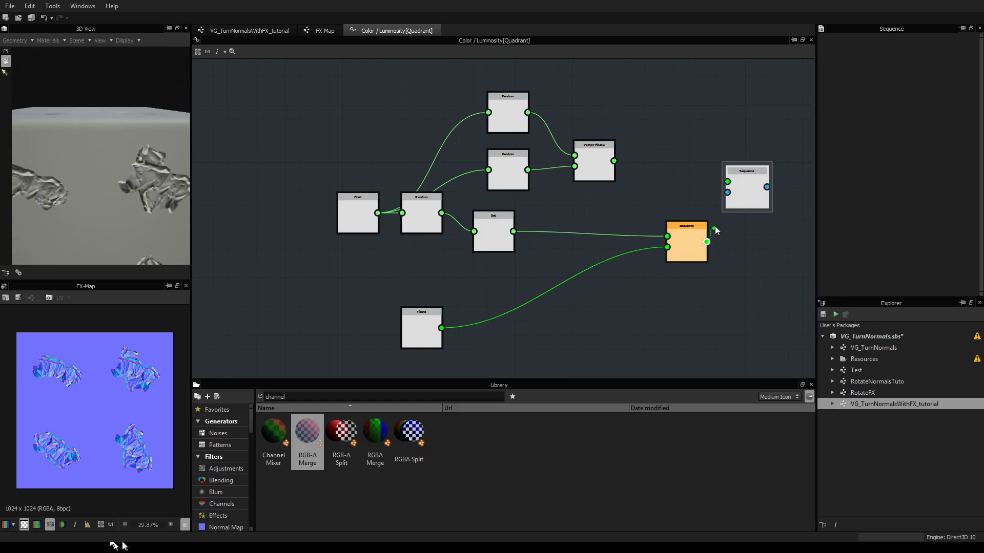
drag(727, 191, 727, 191)
drag(614, 160, 736, 189)
Insert a Set node between the Vector Float2 and the new Sequence, naming its variable offSetPattern
click(594, 164)
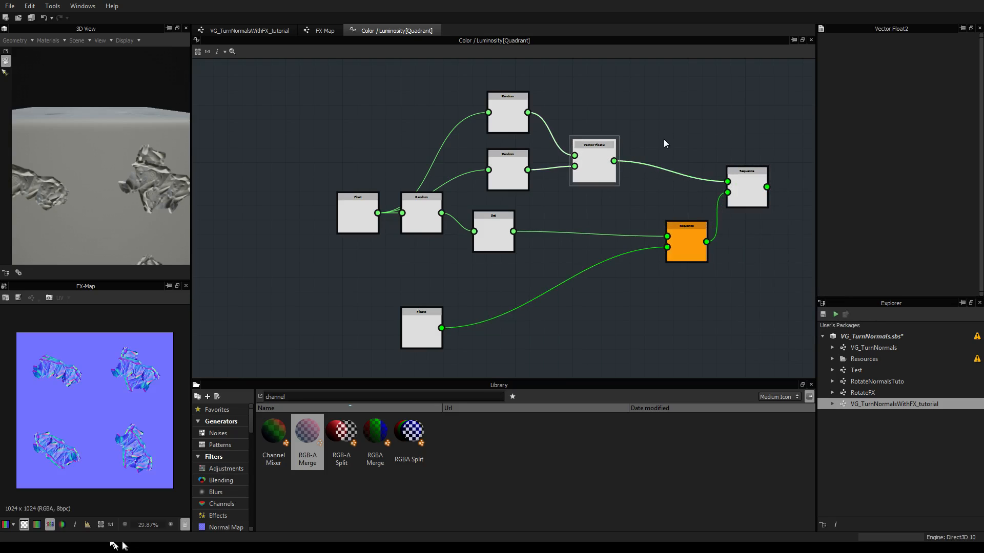
right_click(673, 134)
key(Escape)
right_click(716, 93)
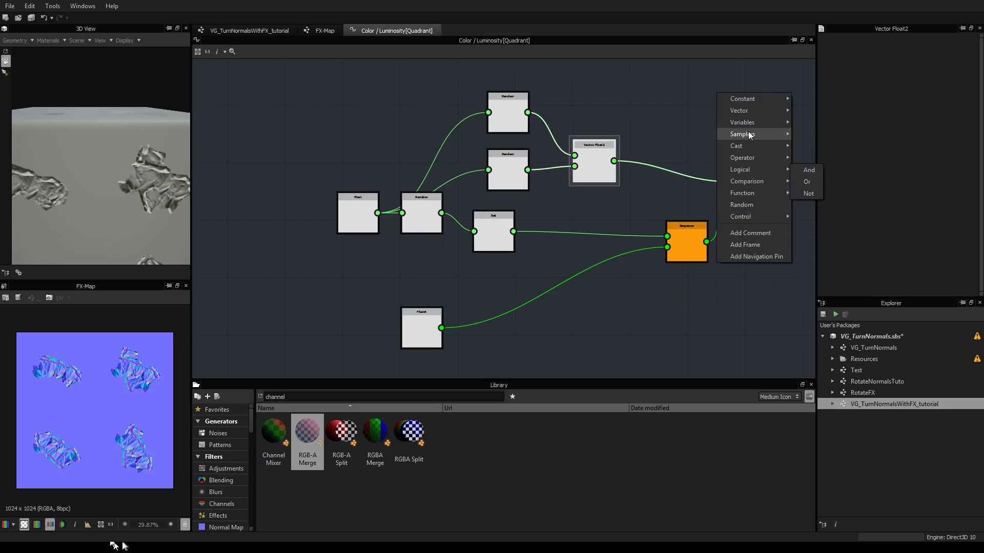
mouse_move(748, 126)
click(823, 125)
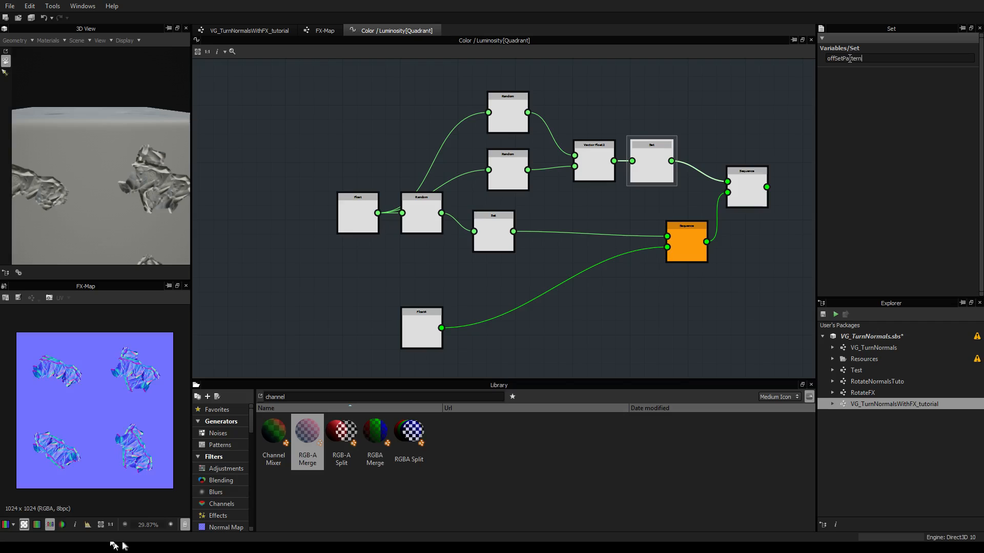
drag(866, 58, 815, 58)
Make the new Sequence the function's output node and select the offSetPattern variable name
right_click(739, 187)
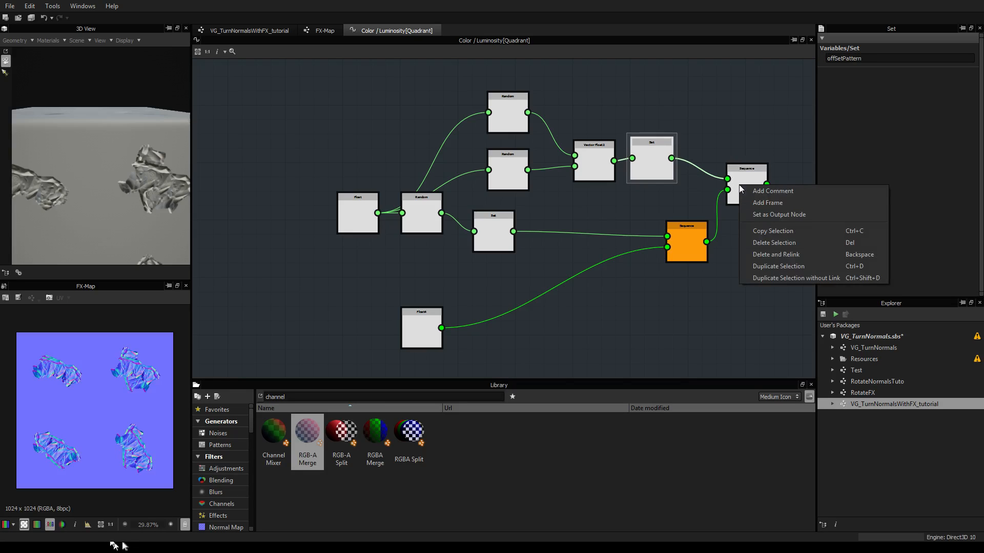
click(783, 214)
double_click(840, 60)
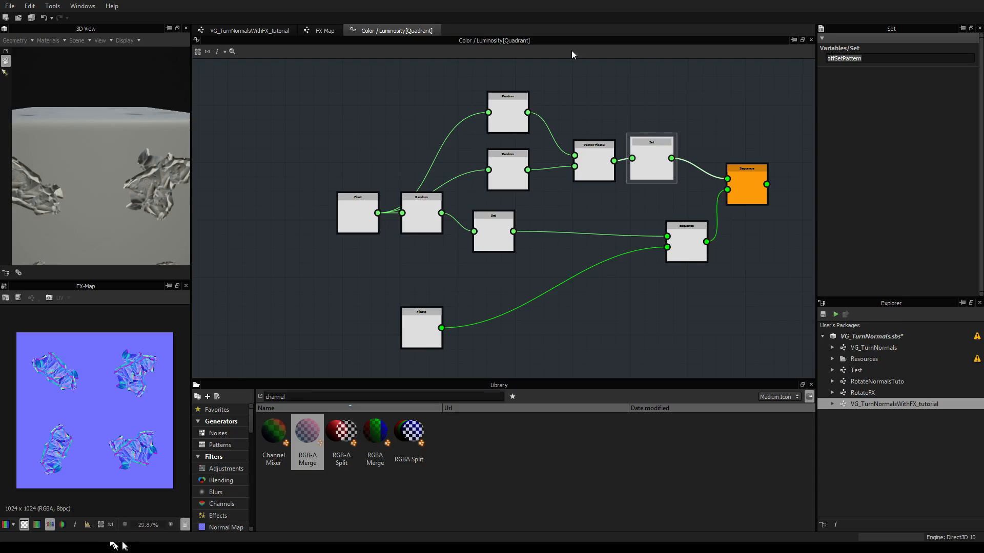
Give the lower Quadrant's Pattern Offset an empty function in the normal FX-Map and open it for editing
click(328, 32)
scroll(618, 204, down, 1)
click(525, 301)
click(525, 302)
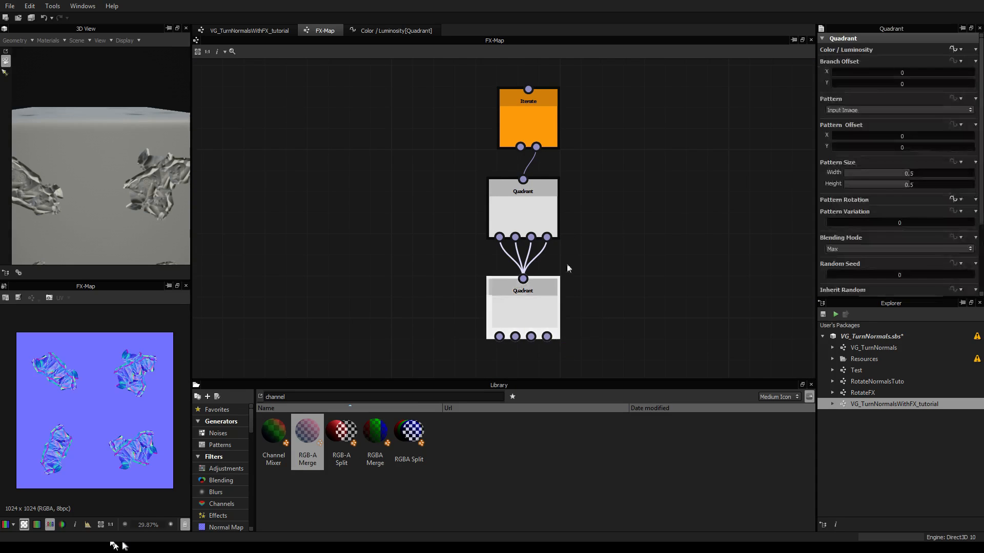
click(961, 124)
click(943, 213)
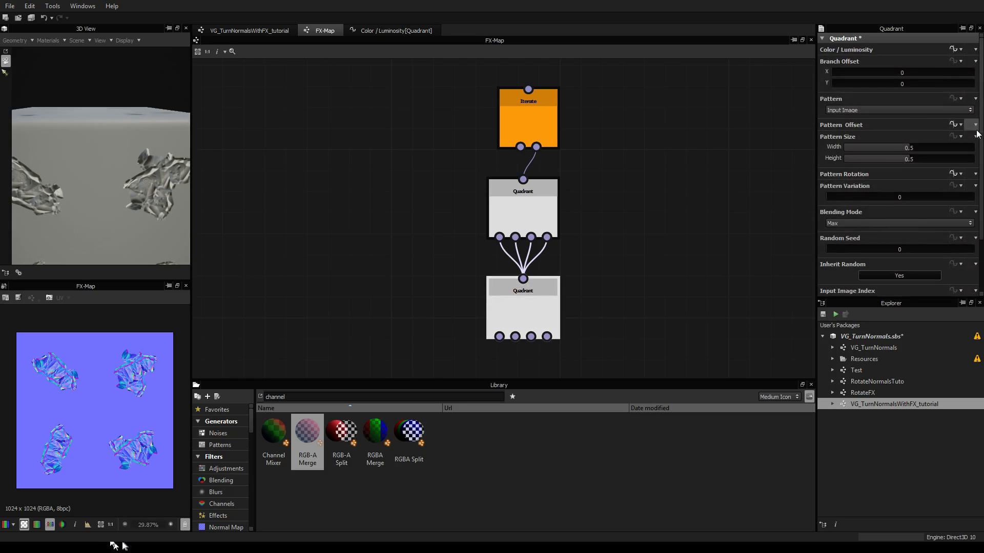
click(953, 124)
Add a Get Float2 node reading offSetPattern and set it as the Pattern Offset function's output
right_click(502, 190)
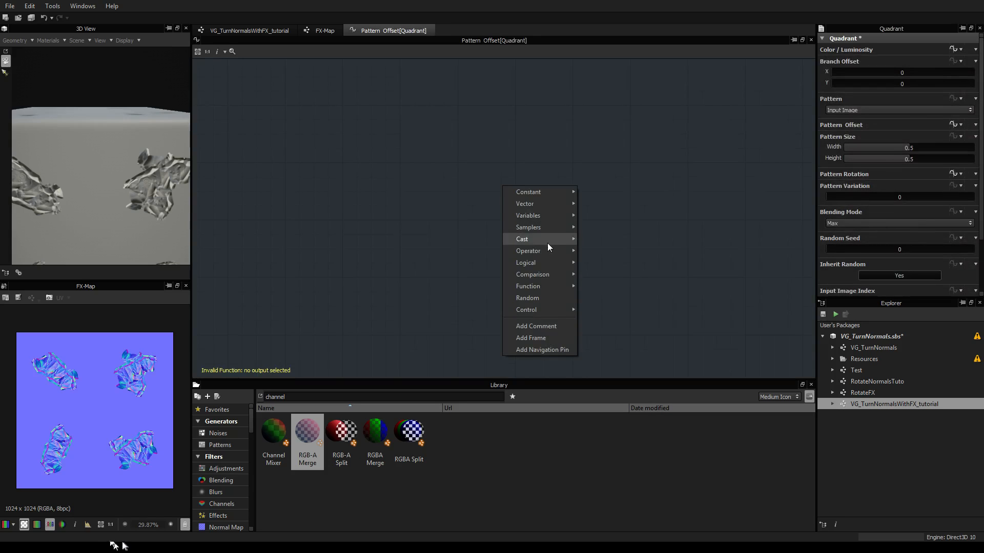
mouse_move(549, 214)
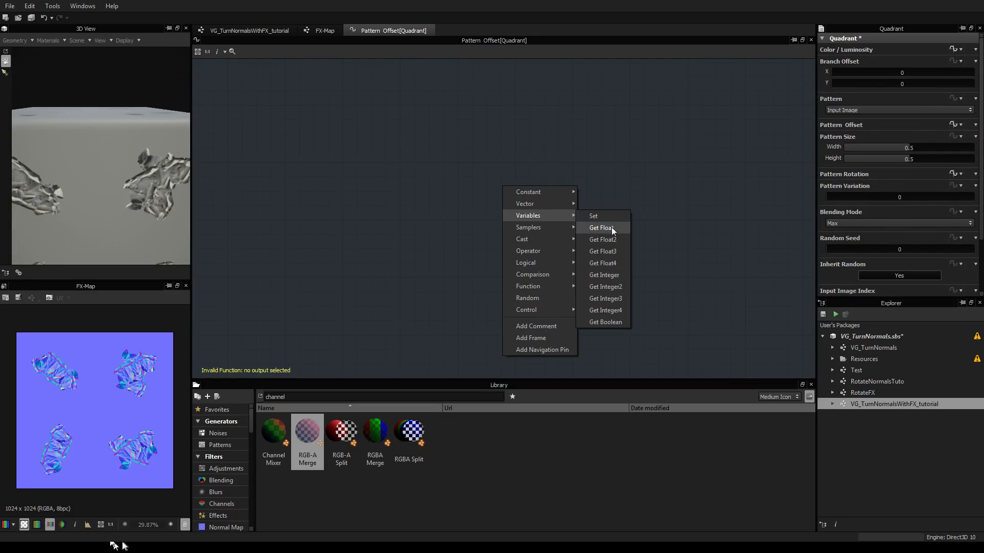
click(603, 239)
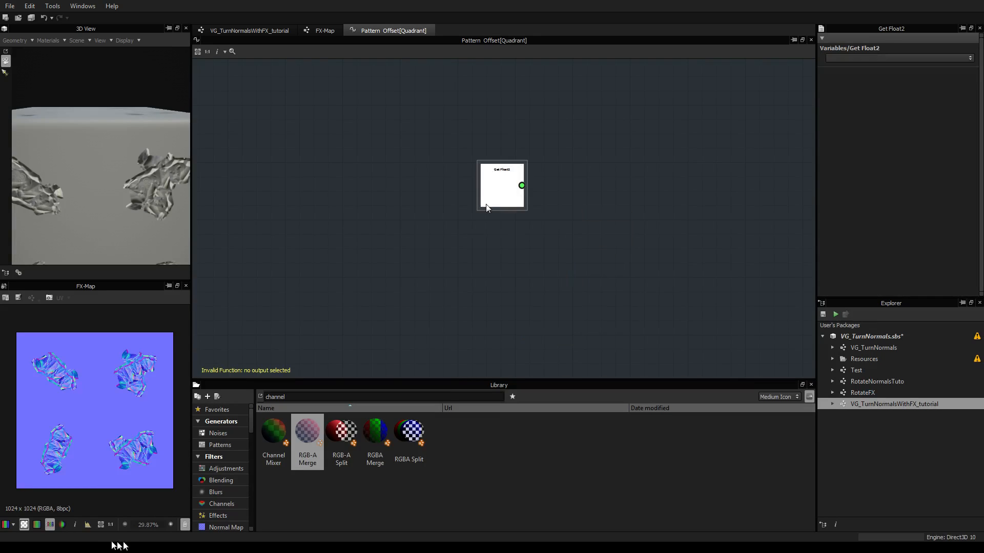
click(860, 58)
right_click(506, 187)
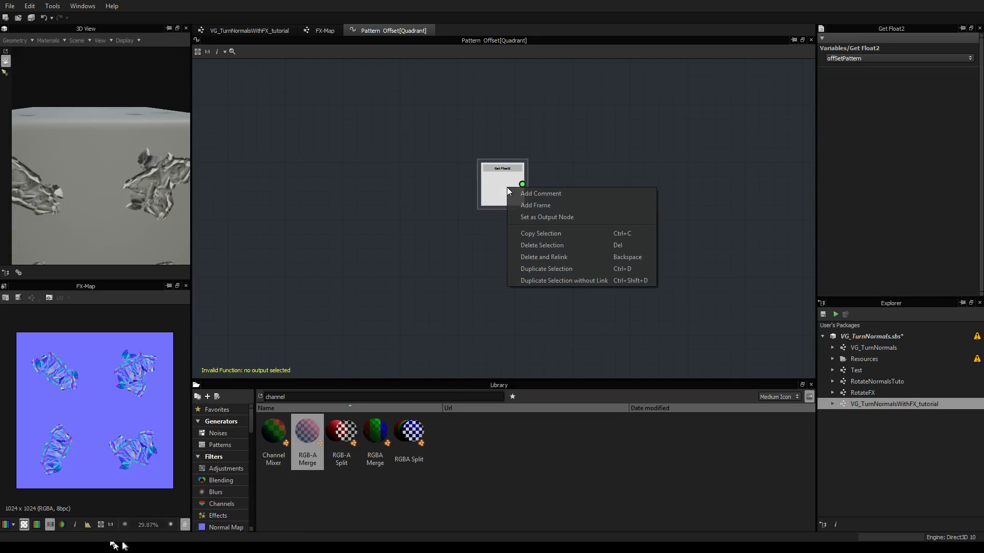
click(546, 217)
mouse_move(490, 198)
mouse_down()
mouse_move(460, 211)
mouse_move(476, 204)
mouse_up()
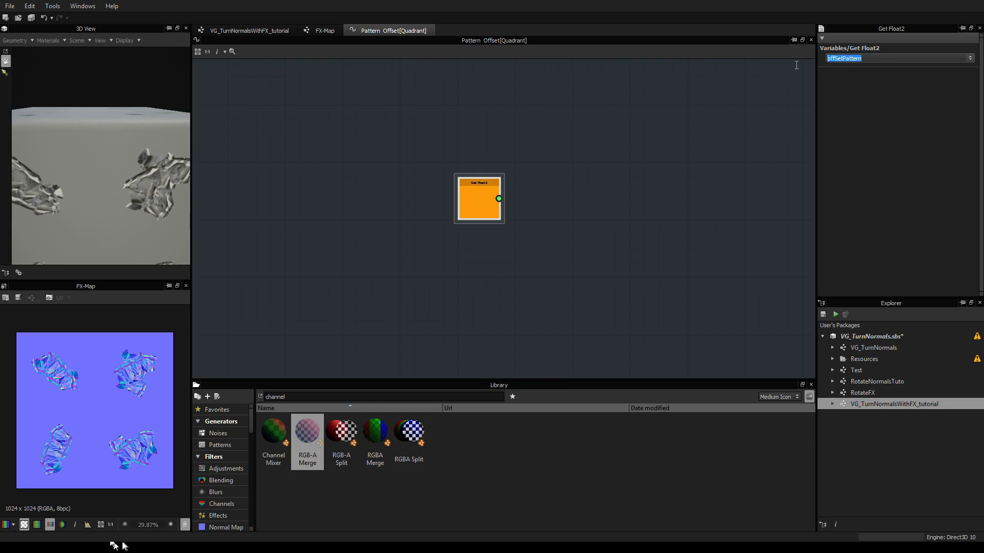
click(612, 144)
click(480, 198)
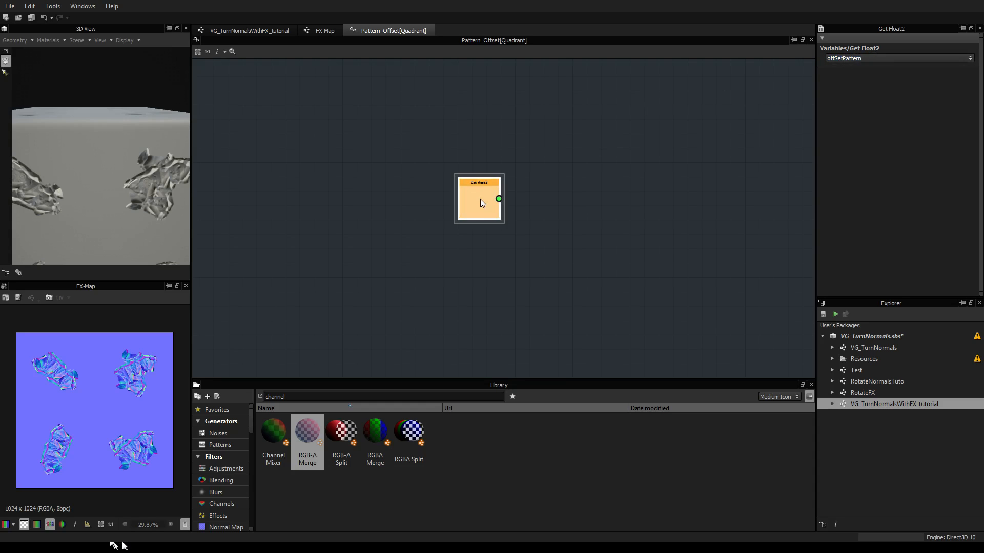
drag(496, 190, 486, 198)
click(546, 189)
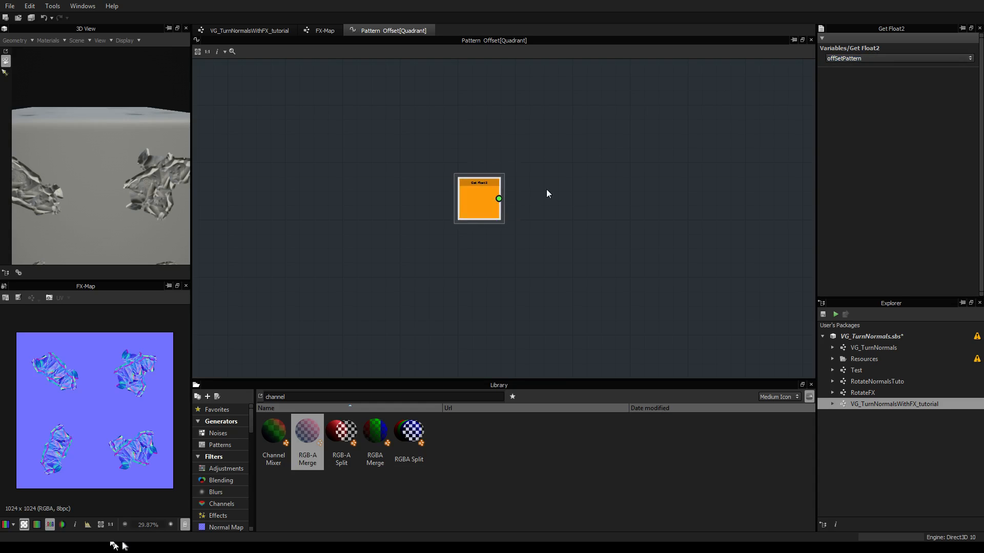
Inspect the Set and Vector Float2 nodes in the Quadrant's Color / Luminosity function and check the pattern positions in the 2D preview
click(311, 31)
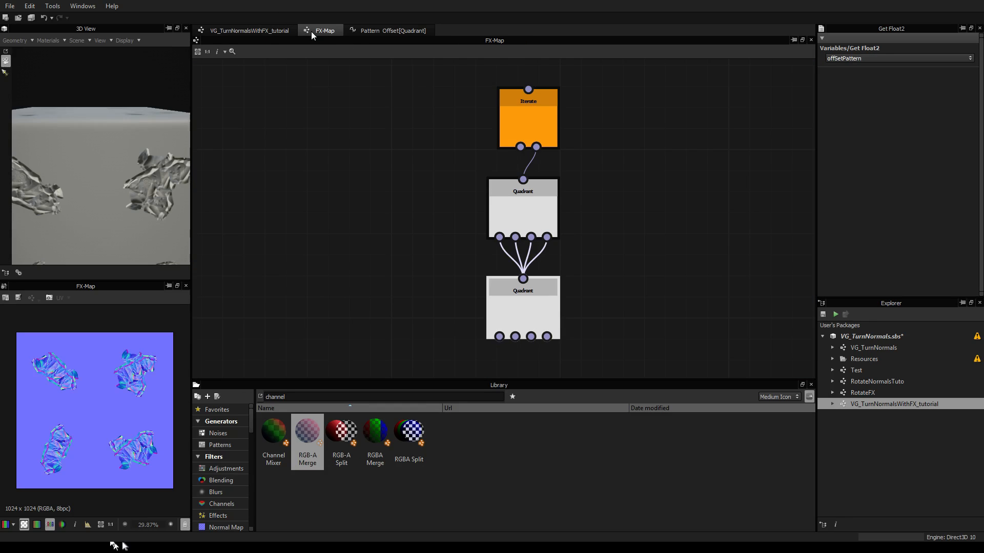
click(535, 114)
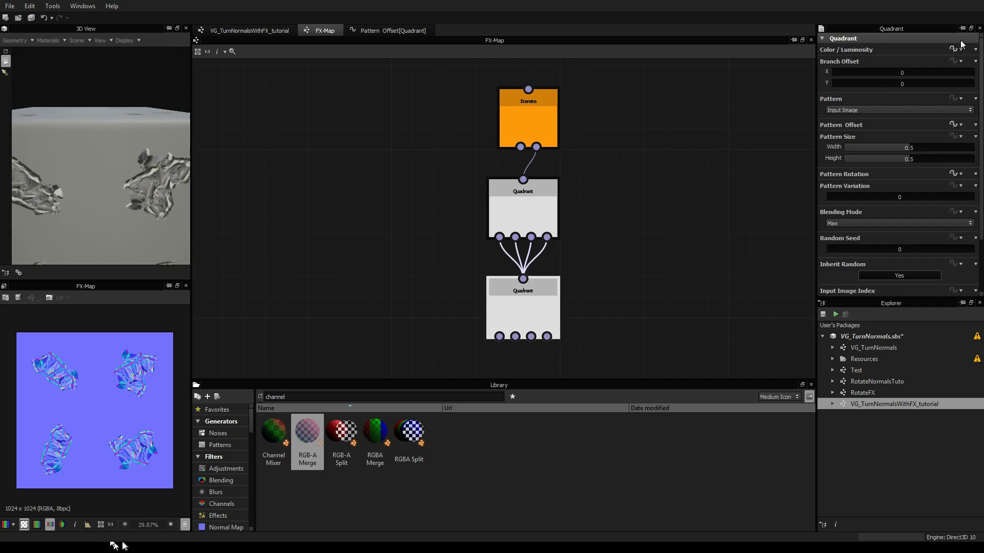
click(954, 49)
click(619, 148)
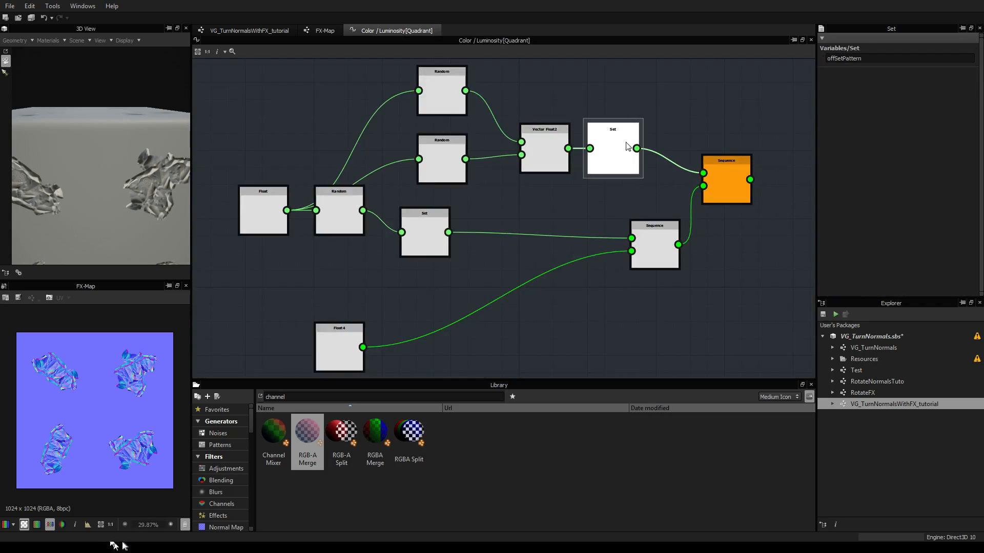
click(544, 154)
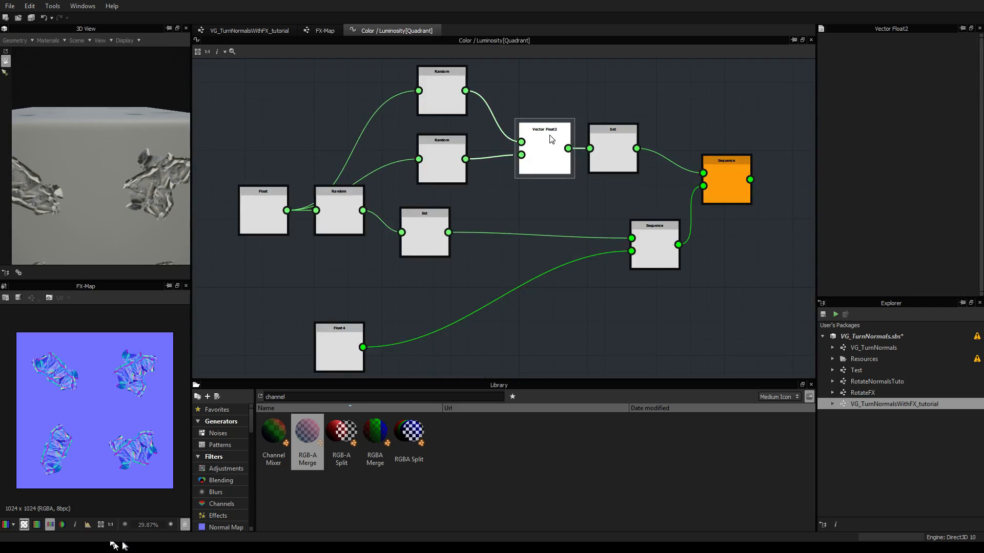
scroll(112, 333, down, 2)
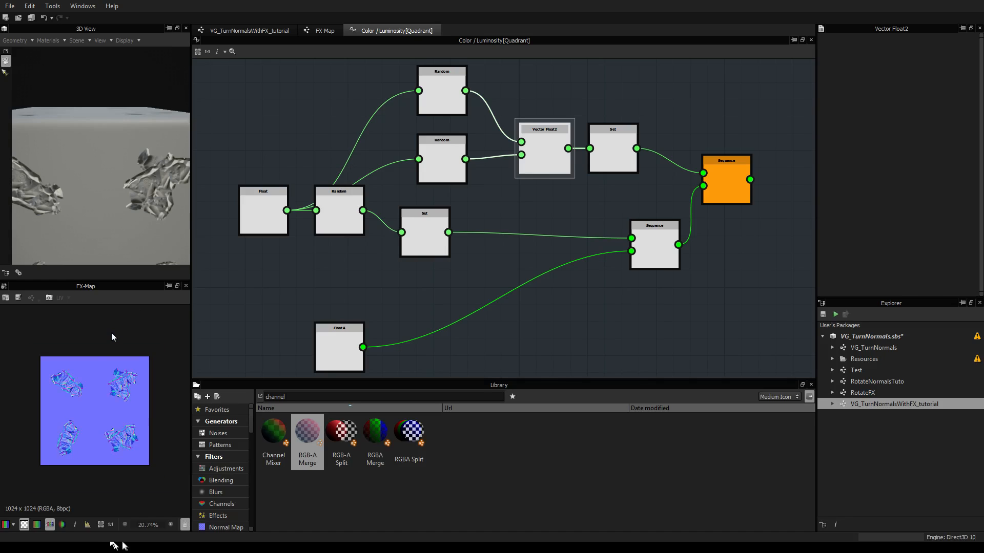
scroll(112, 333, up, 3)
scroll(281, 264, down, 1)
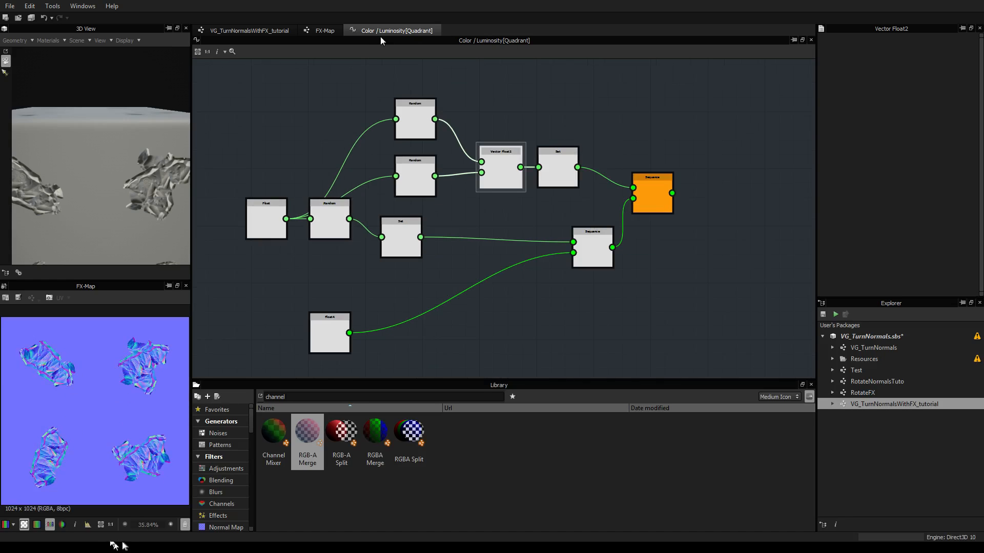
Return to the main graph and review the normal FX-Map node's parameters
click(332, 30)
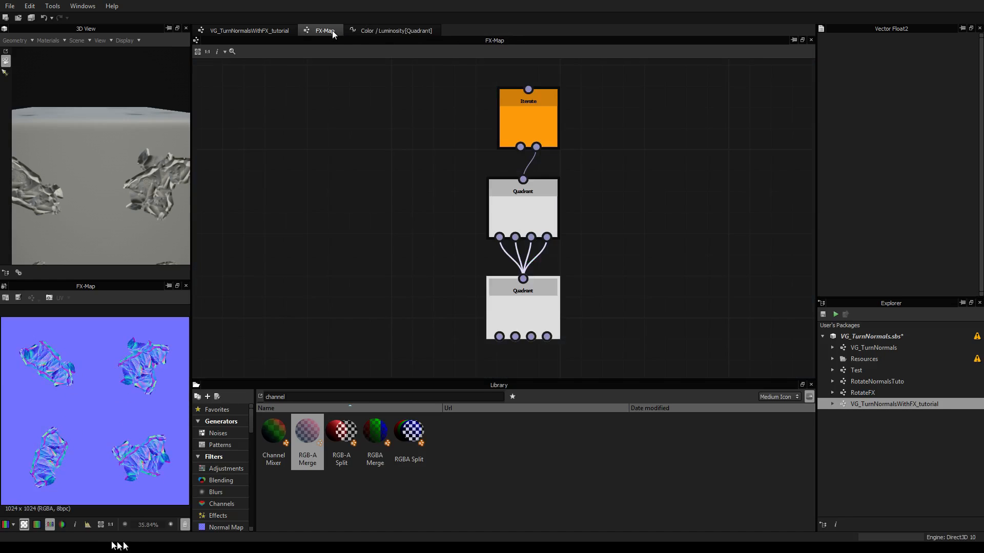
click(247, 30)
scroll(562, 164, down, 2)
scroll(560, 188, up, 2)
scroll(559, 188, down, 2)
middle_drag(381, 176, 422, 200)
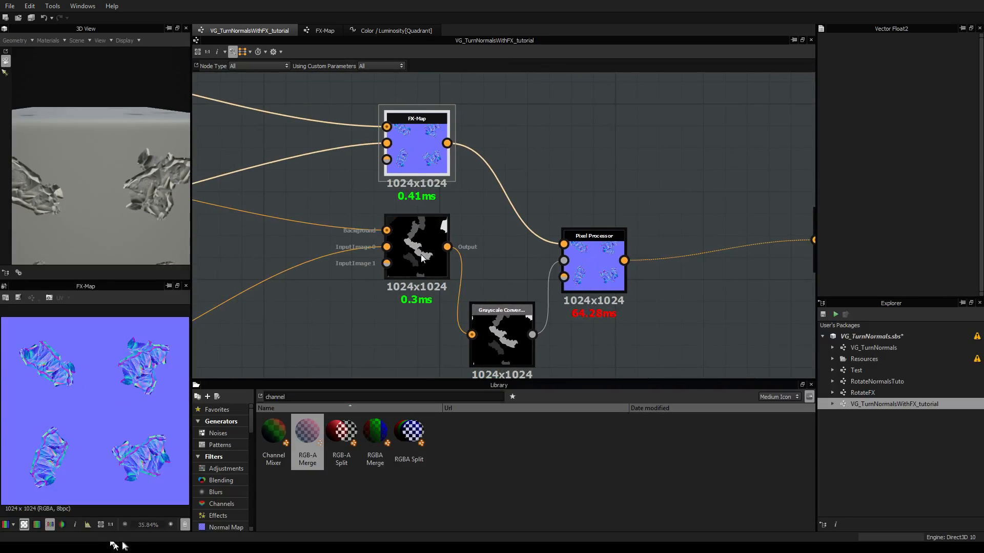
click(418, 159)
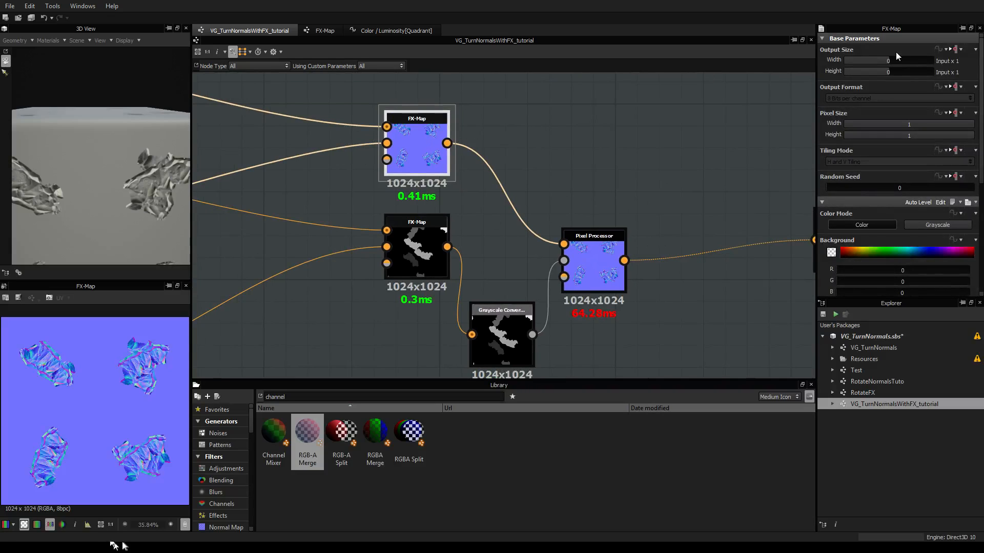
Reopen the lower Quadrant's Color / Luminosity function in the normal FX-Map and examine the node chain from Float to the output Sequence
double_click(420, 136)
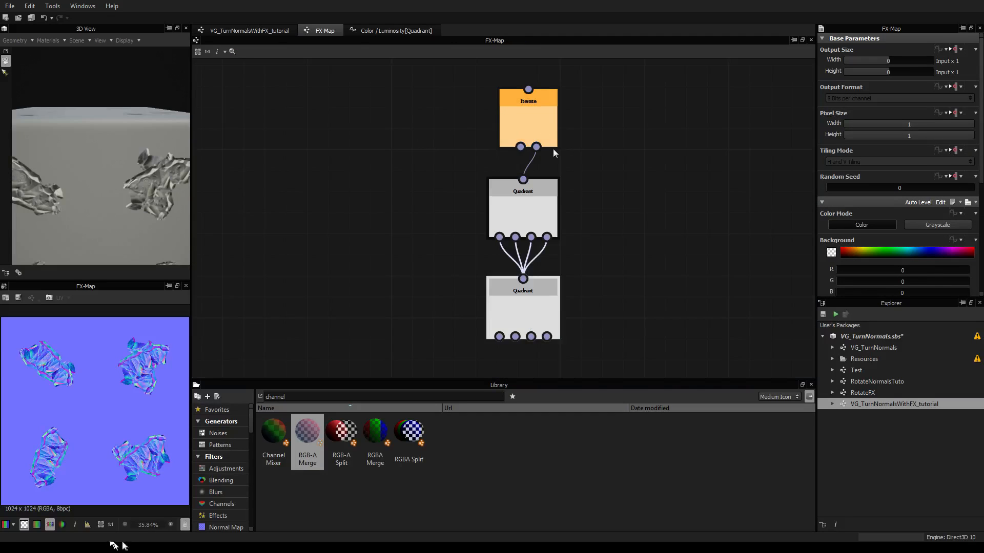
click(530, 296)
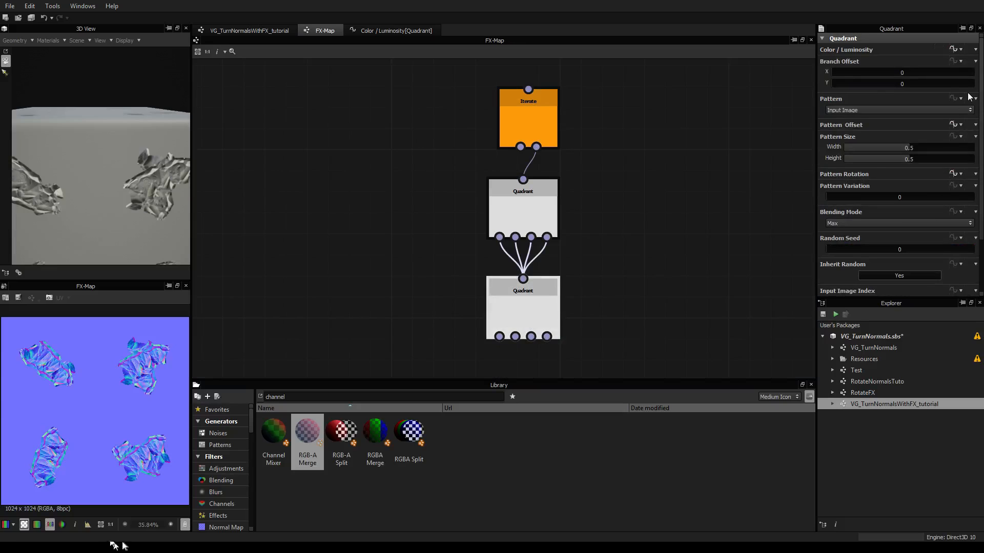
click(953, 50)
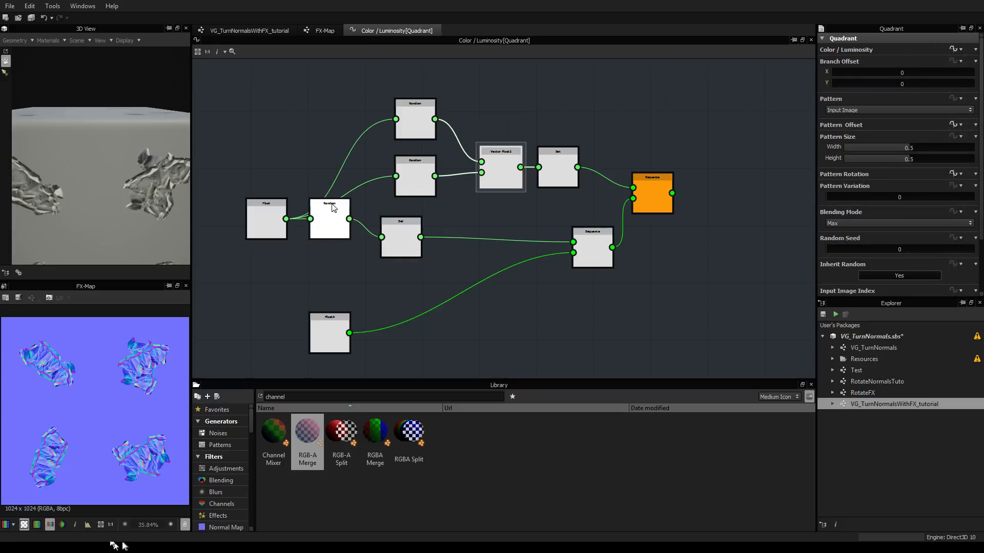
drag(275, 215, 267, 216)
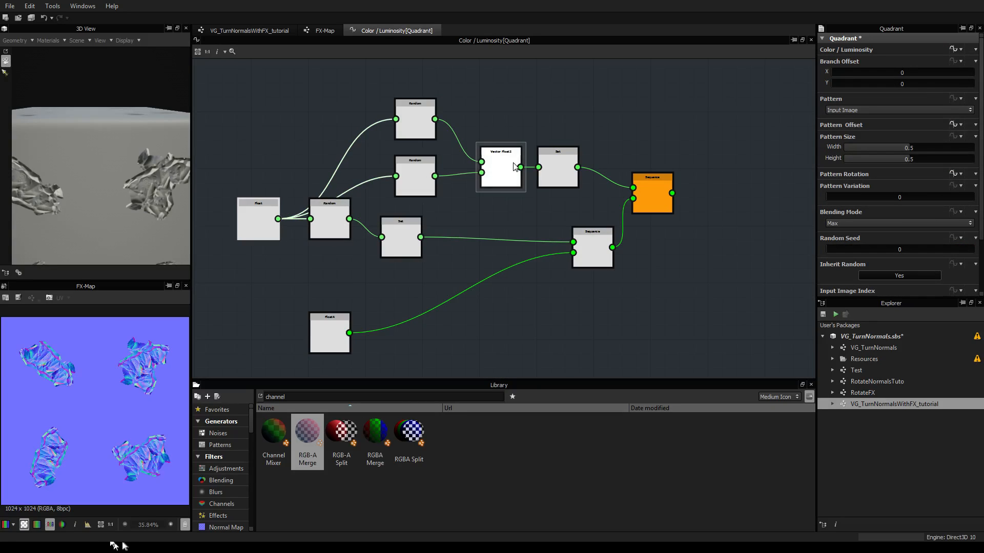
click(507, 167)
click(572, 169)
click(261, 217)
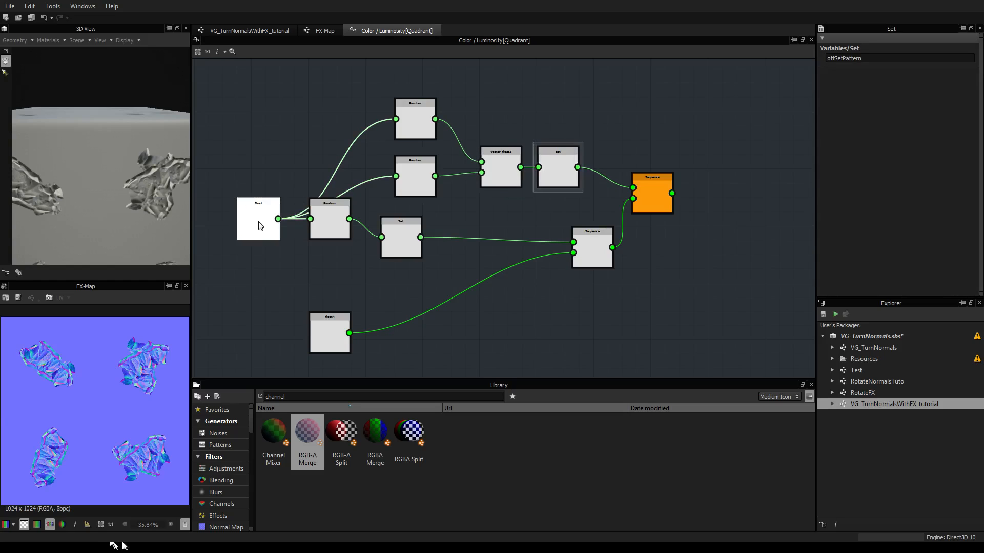
click(421, 120)
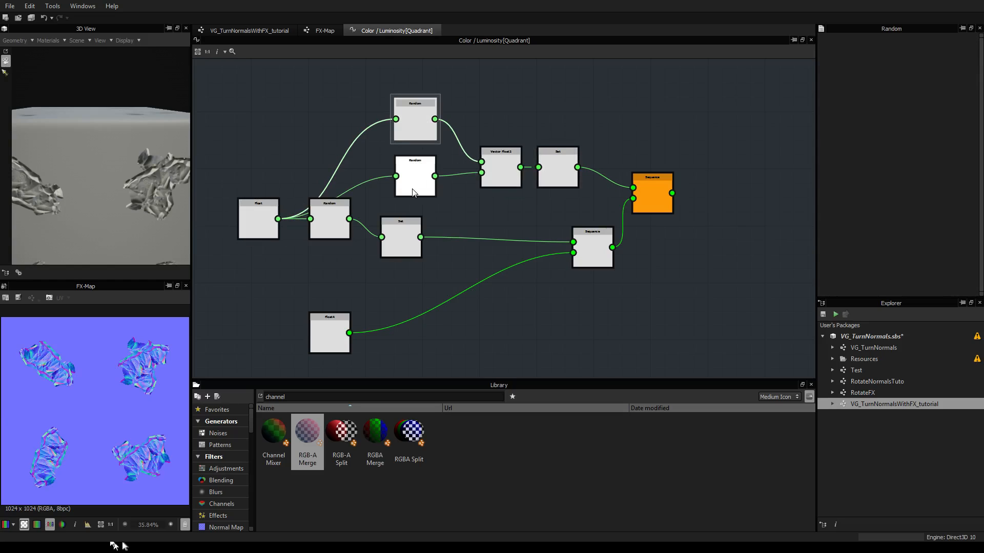
click(505, 167)
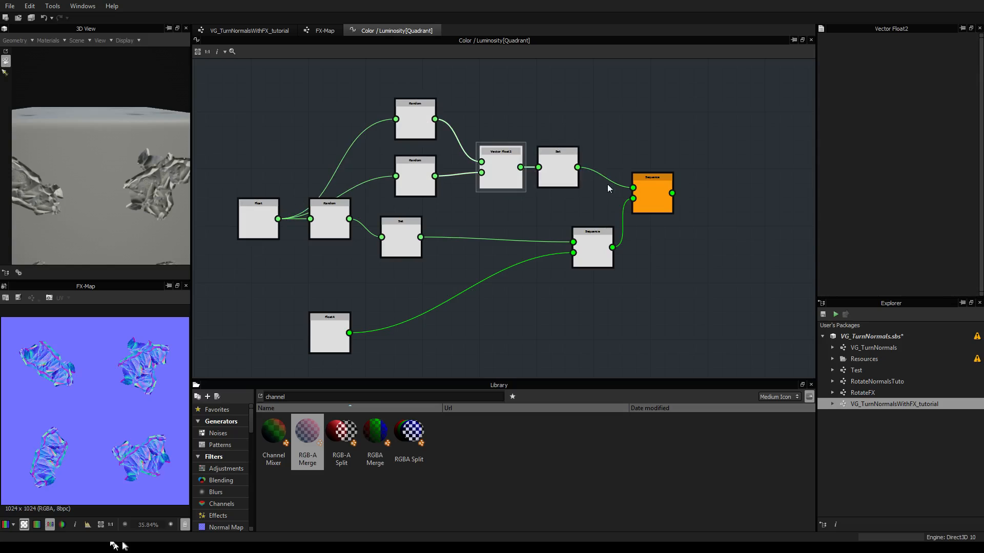
click(657, 195)
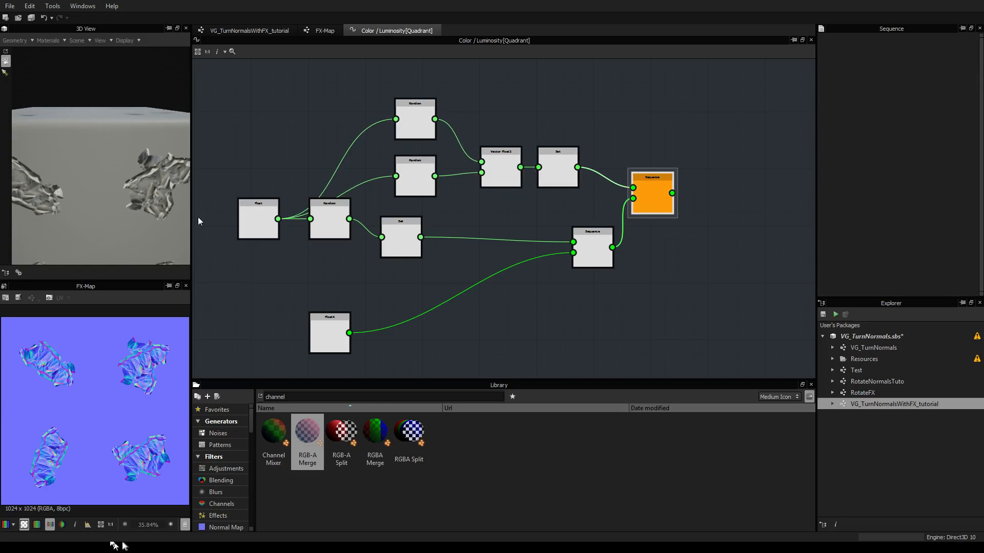
Set the Get Float2 node in the lower Quadrant's Pattern Offset function of the normal FX-Map to read offSetPattern
click(333, 32)
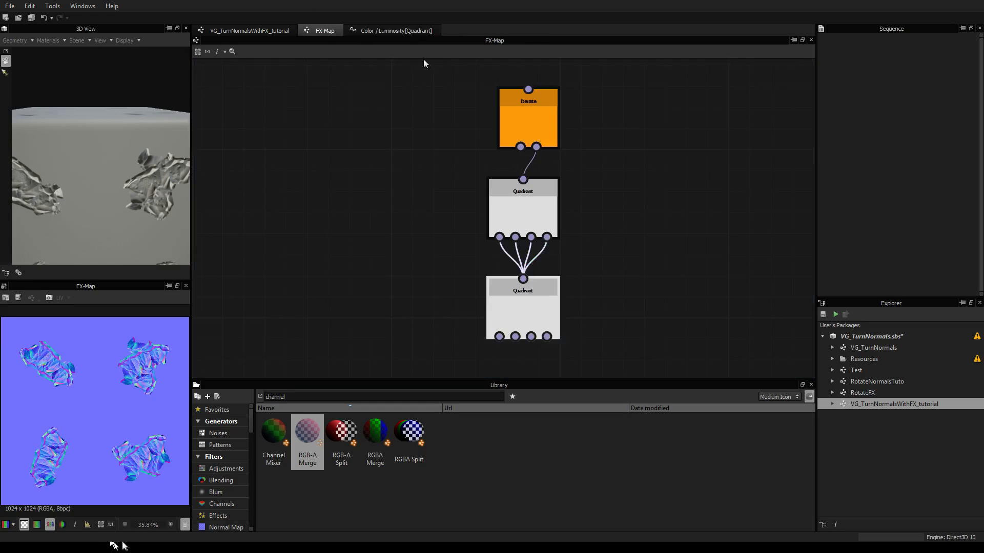
click(646, 216)
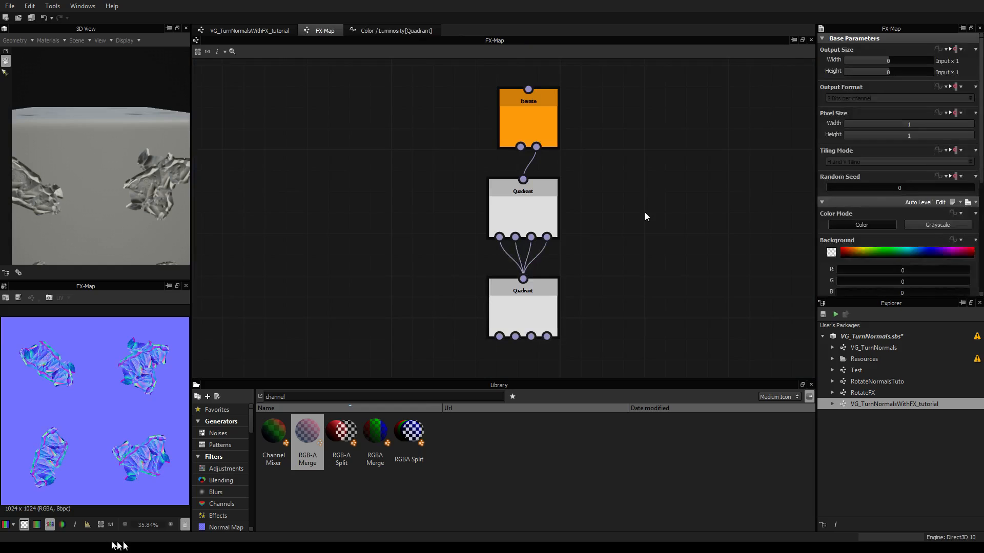
click(519, 288)
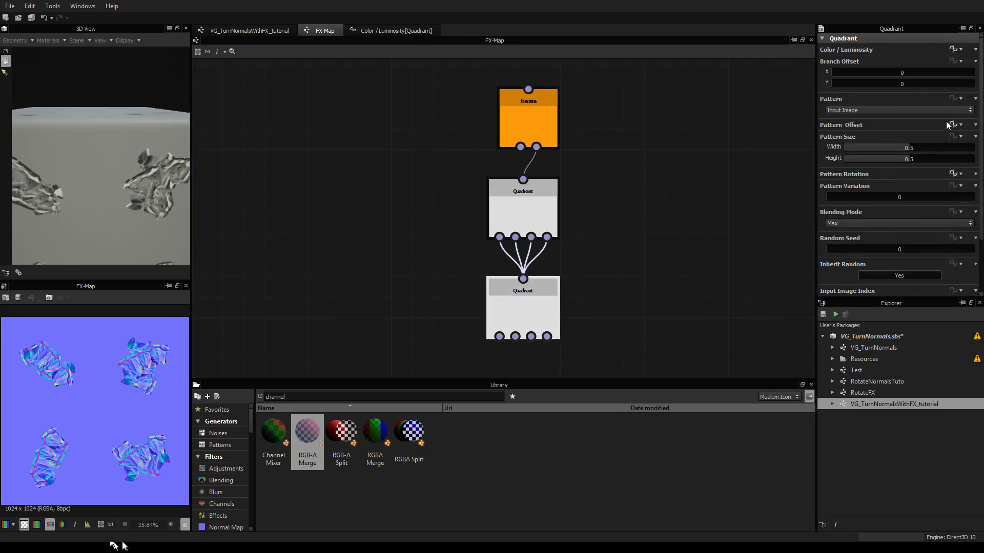
click(959, 125)
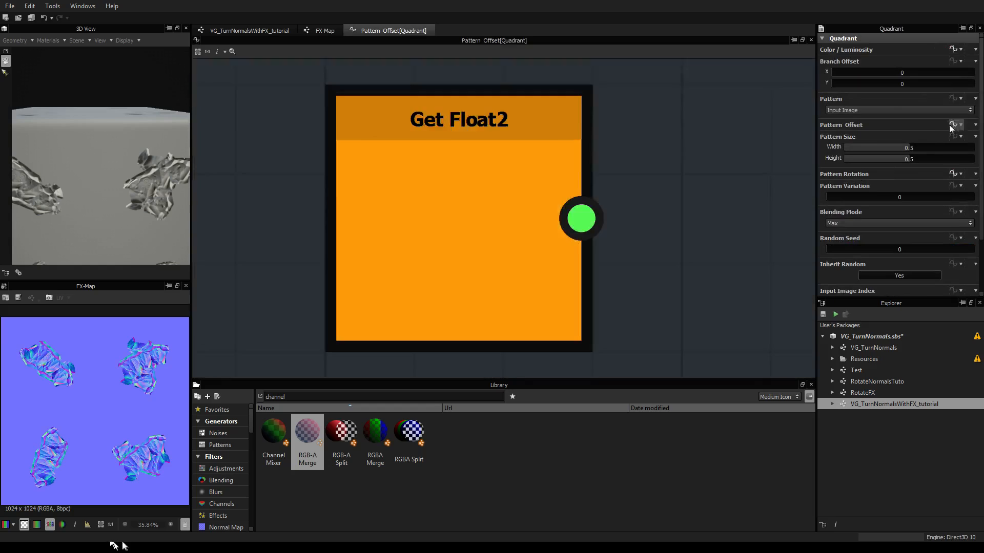
click(412, 198)
scroll(412, 198, down, 3)
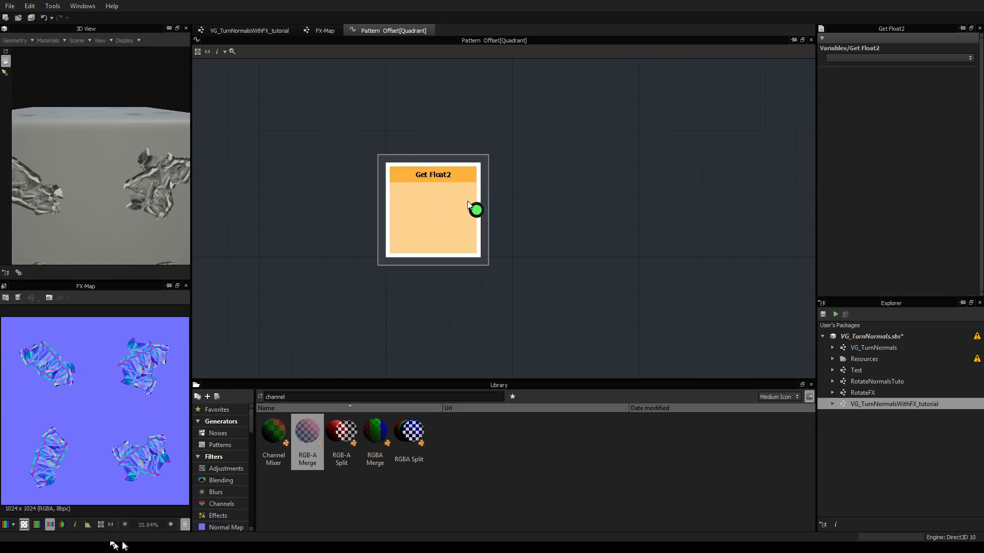
click(885, 54)
text(offSetPattern)
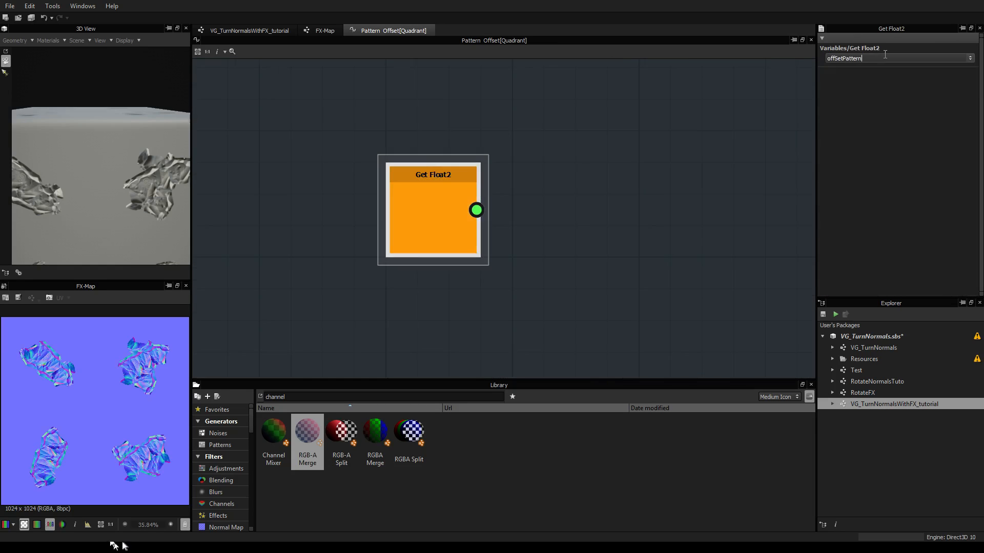
key(Return)
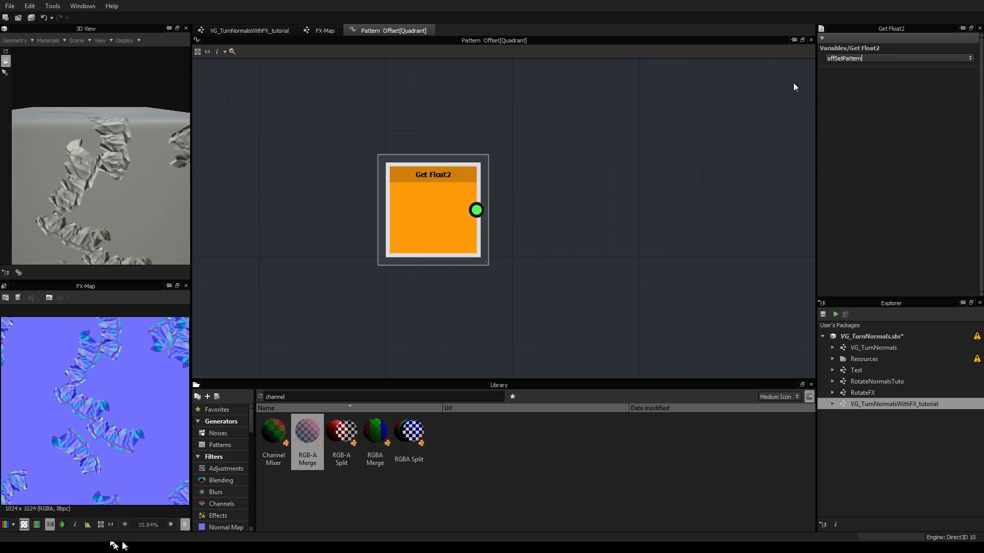
middle_drag(670, 154, 670, 180)
scroll(671, 180, down, 2)
scroll(660, 186, up, 3)
mouse_move(567, 165)
middle_down()
mouse_move(601, 165)
mouse_move(569, 158)
middle_up()
scroll(601, 166, down, 2)
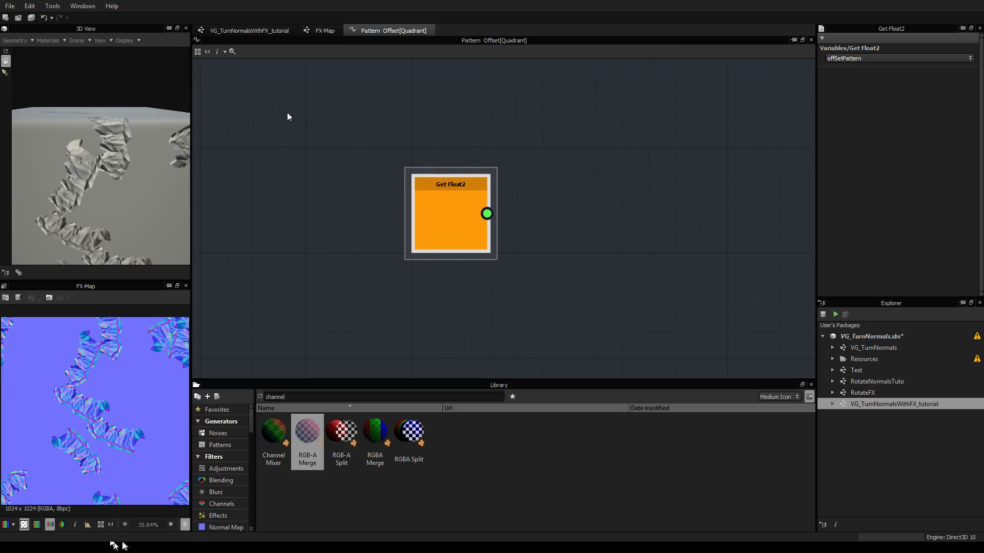
Return to the main graph and examine the offset patterns and their overlaps in the normal FX-Map's 2D preview
click(253, 30)
middle_drag(337, 222, 491, 227)
scroll(465, 229, down, 2)
scroll(490, 227, up, 1)
scroll(491, 227, down, 1)
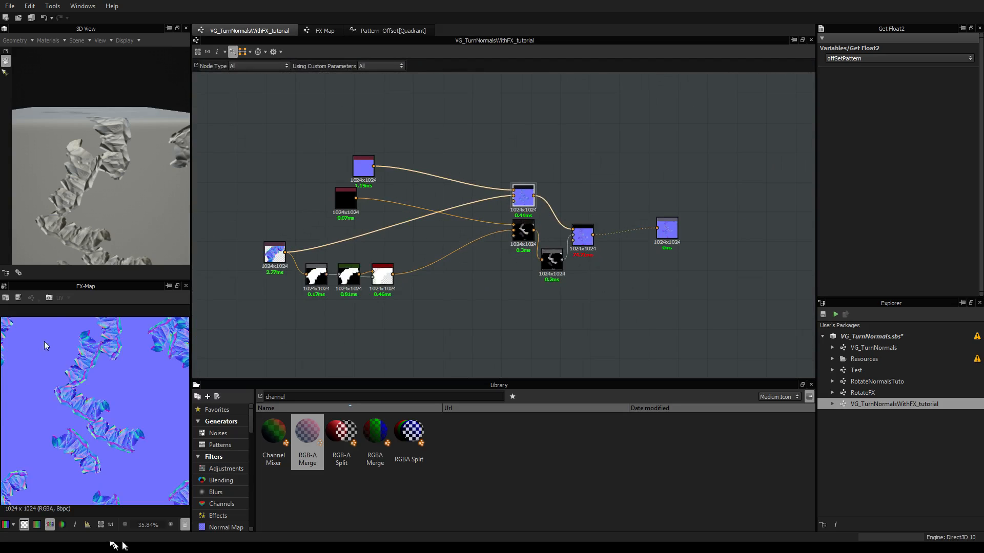
scroll(106, 405, up, 4)
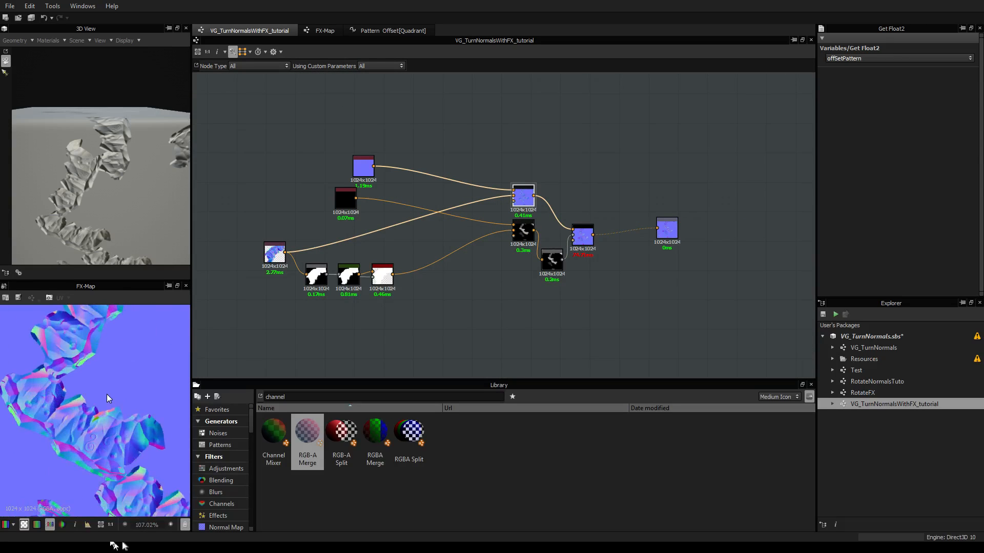
scroll(110, 392, down, 4)
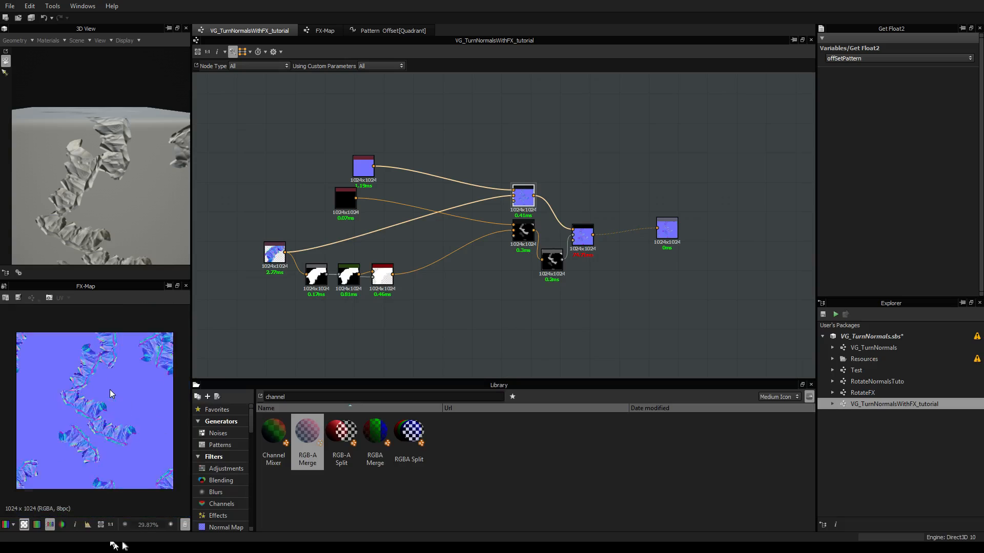
scroll(110, 389, up, 3)
scroll(105, 361, up, 2)
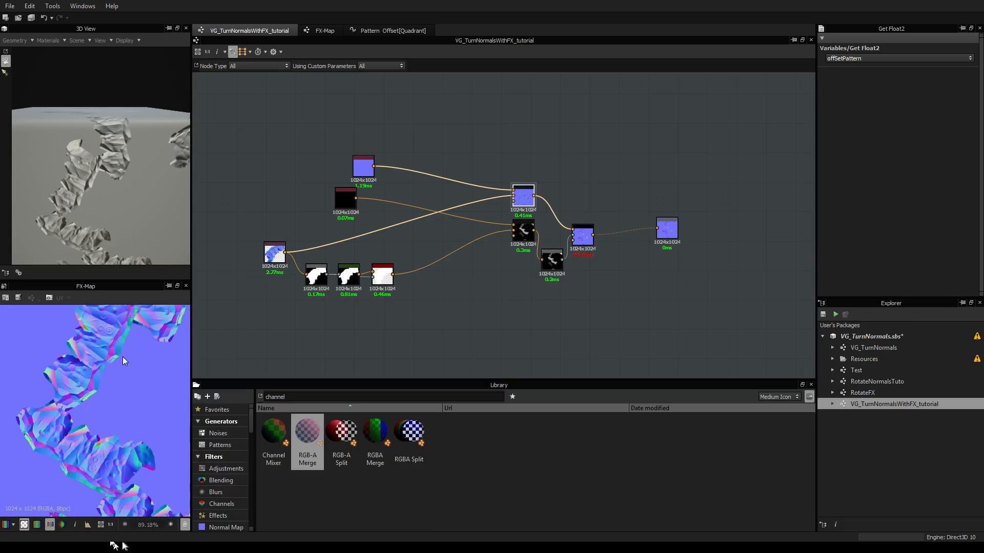
scroll(131, 371, down, 3)
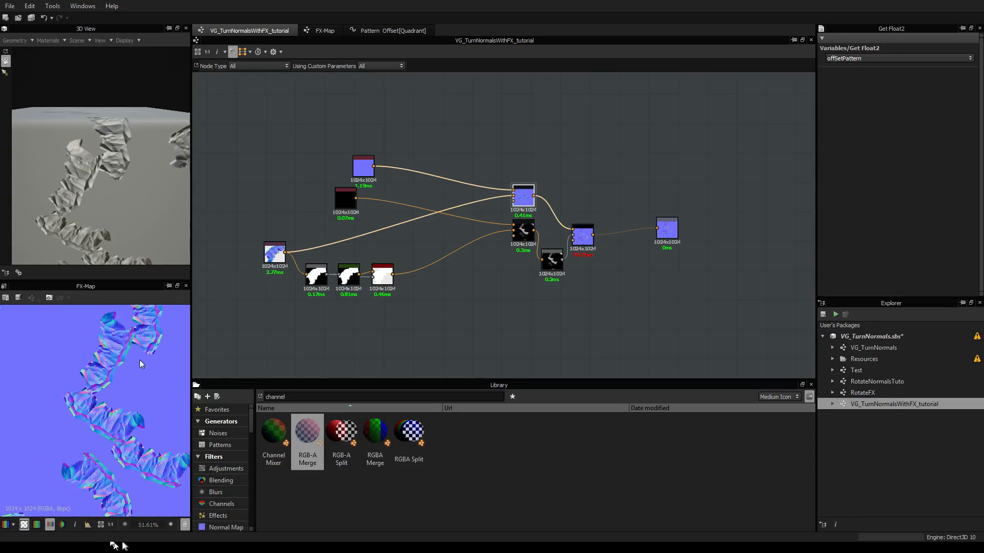
Connect the normal FX-Map's output directly to the graph's output node in place of the Pixel Processor
middle_drag(529, 295, 395, 299)
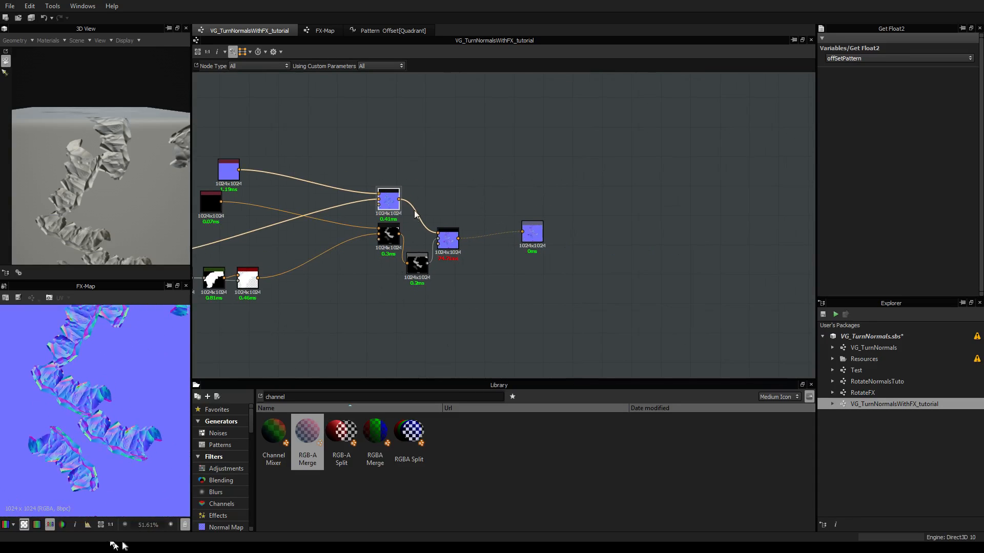
drag(398, 199, 522, 232)
click(388, 202)
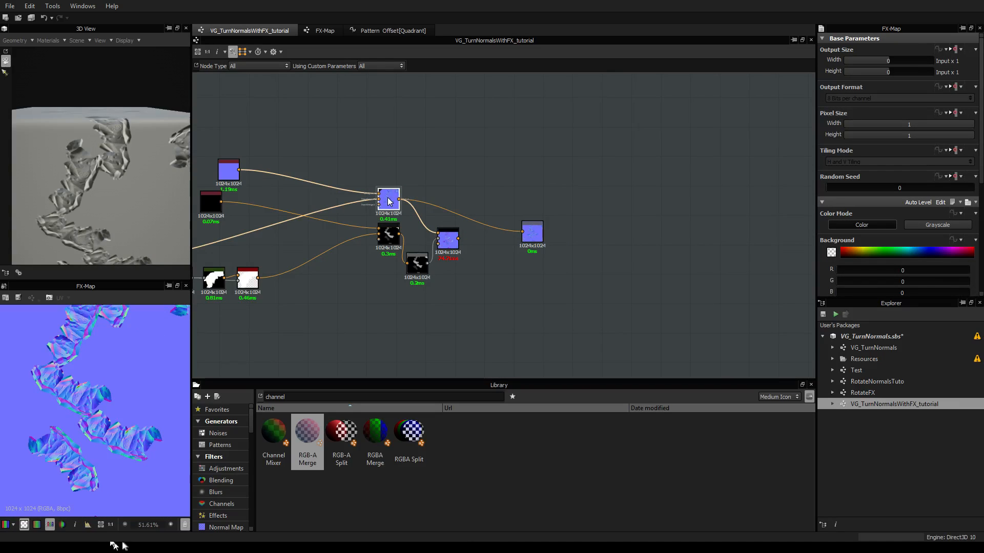
Compare the normals from the color FX-Map with those from the Pixel Processor in the 2D preview
click(447, 238)
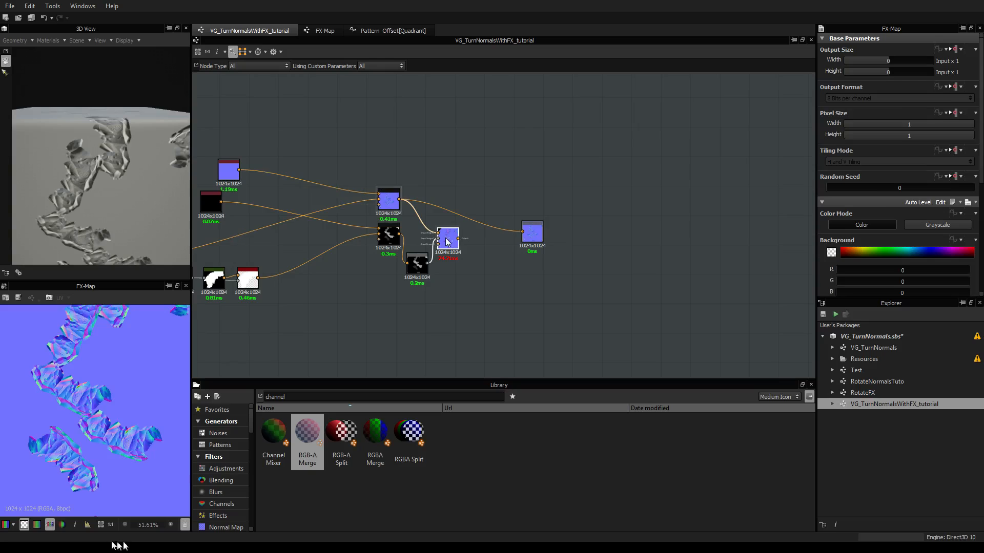
click(387, 200)
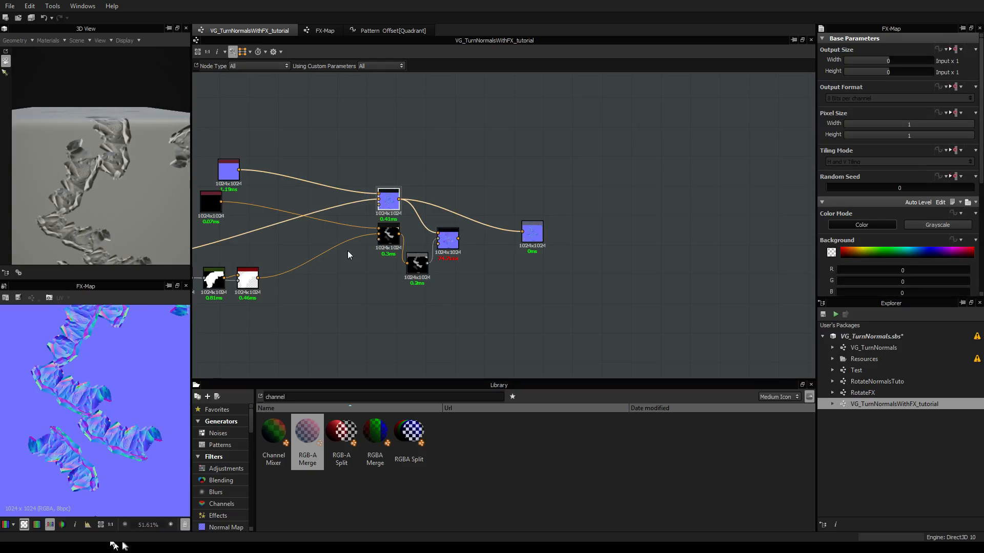
scroll(129, 377, up, 4)
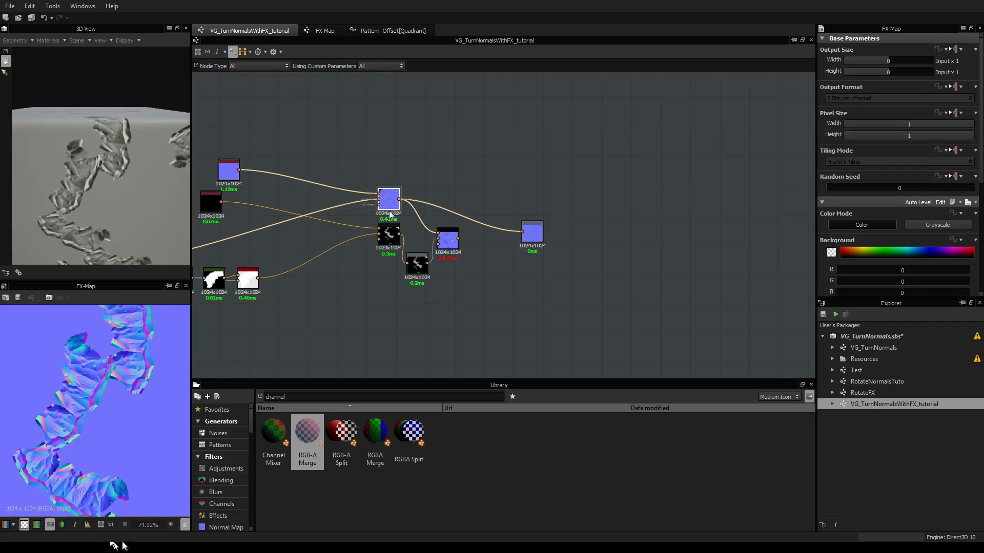
click(450, 239)
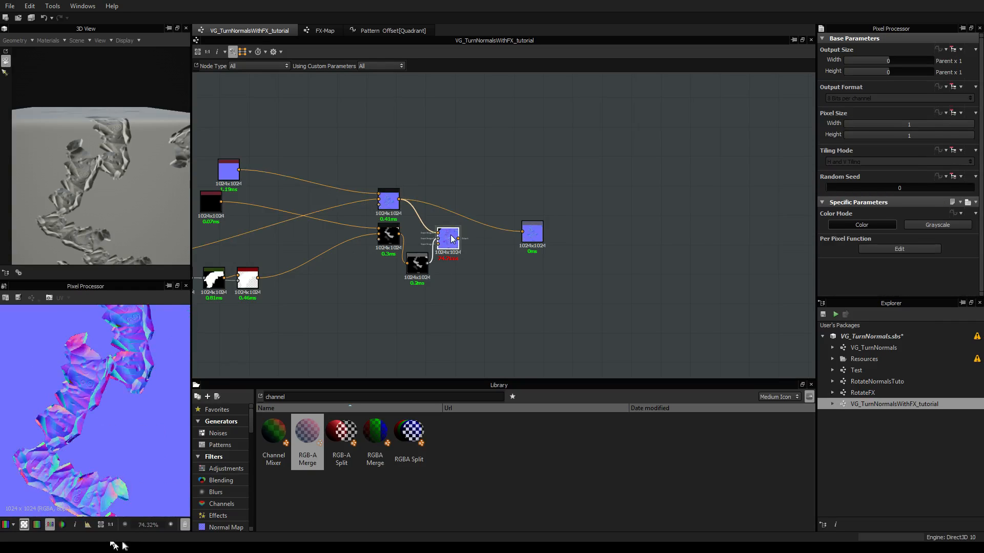
click(387, 201)
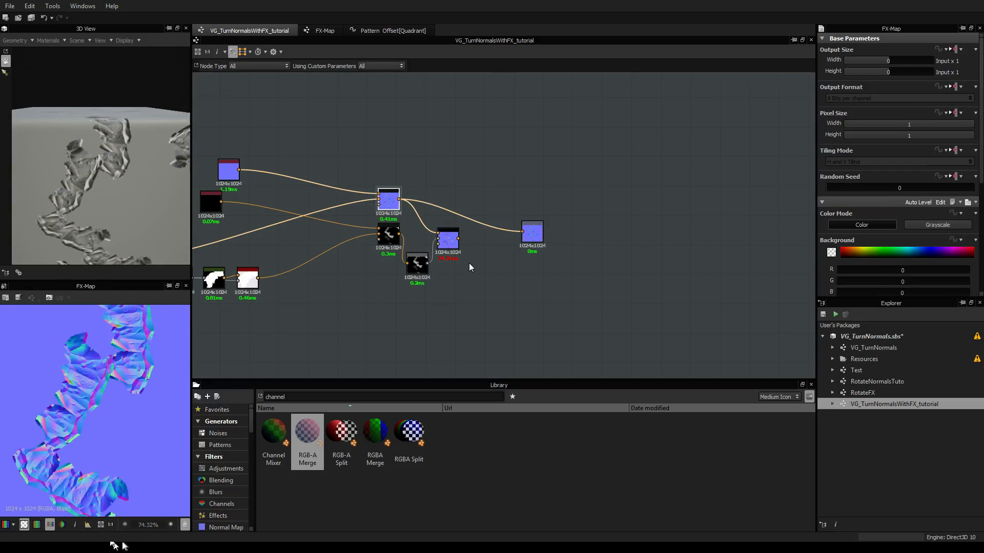
click(459, 247)
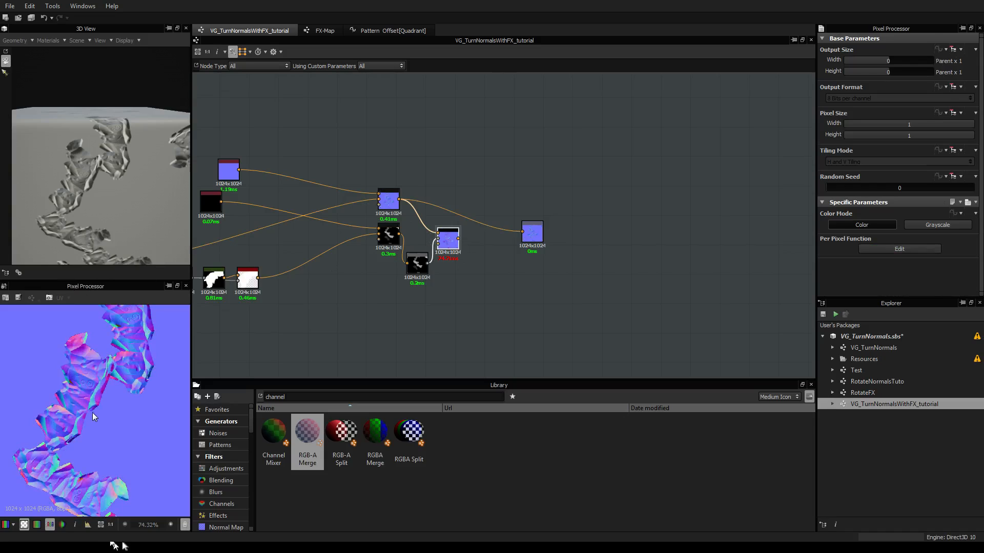
scroll(134, 457, down, 3)
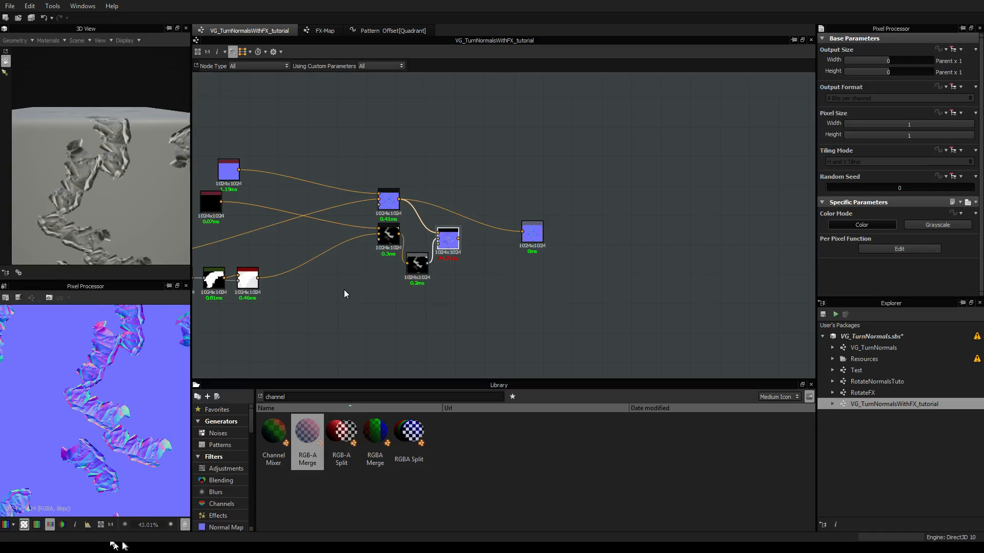
click(389, 200)
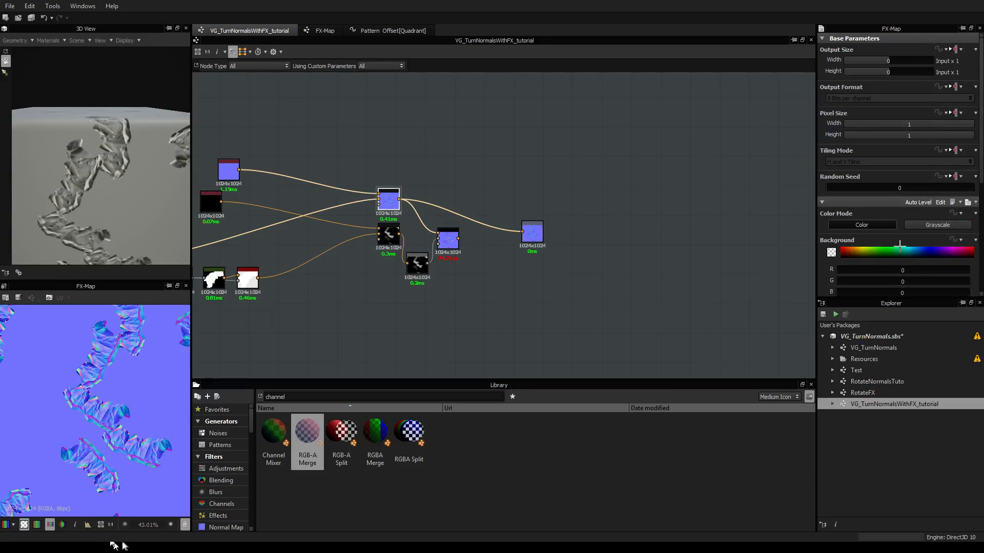
Try Nearest as the Input Image Filtering of the normal FX-Map's lower Quadrant and inspect the pattern edges up close
scroll(401, 206, up, 6)
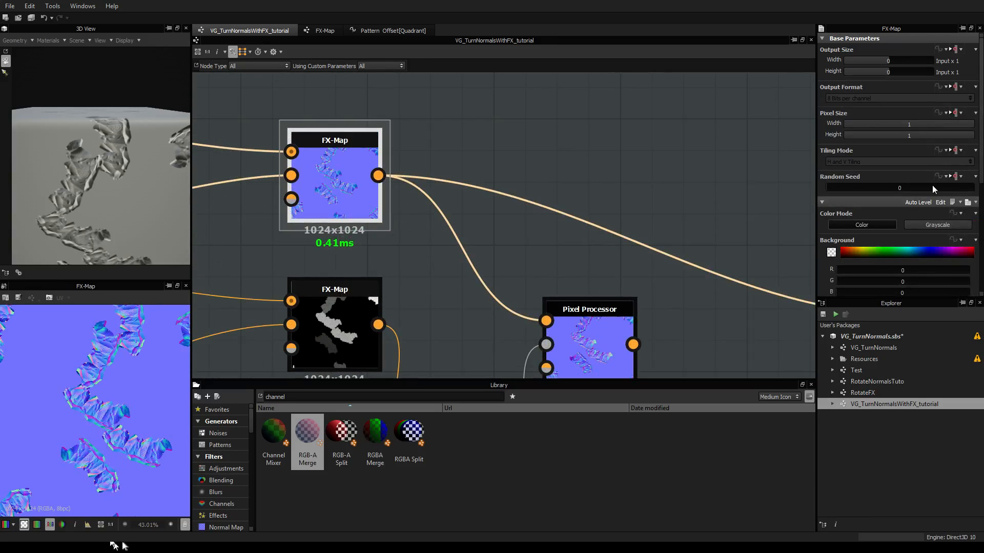
double_click(375, 177)
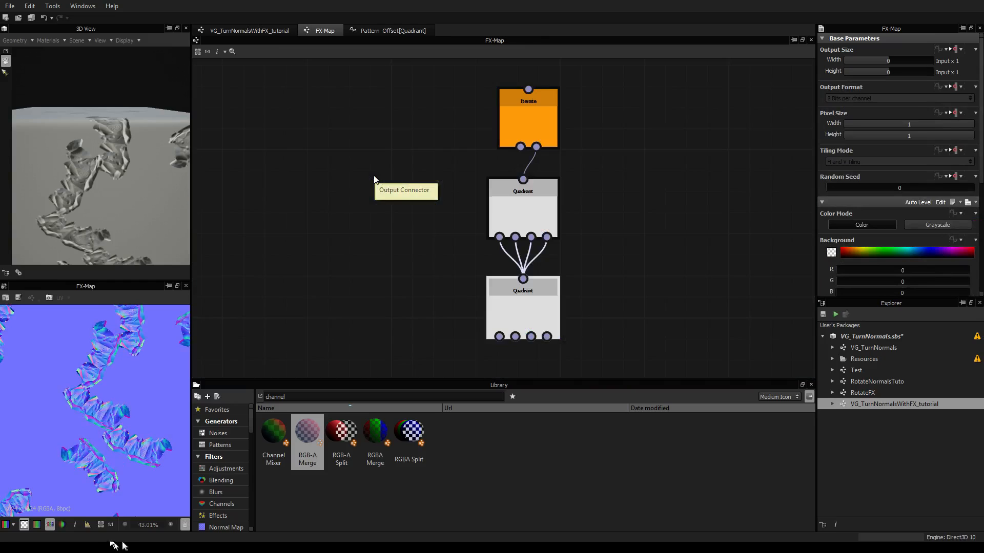
click(549, 307)
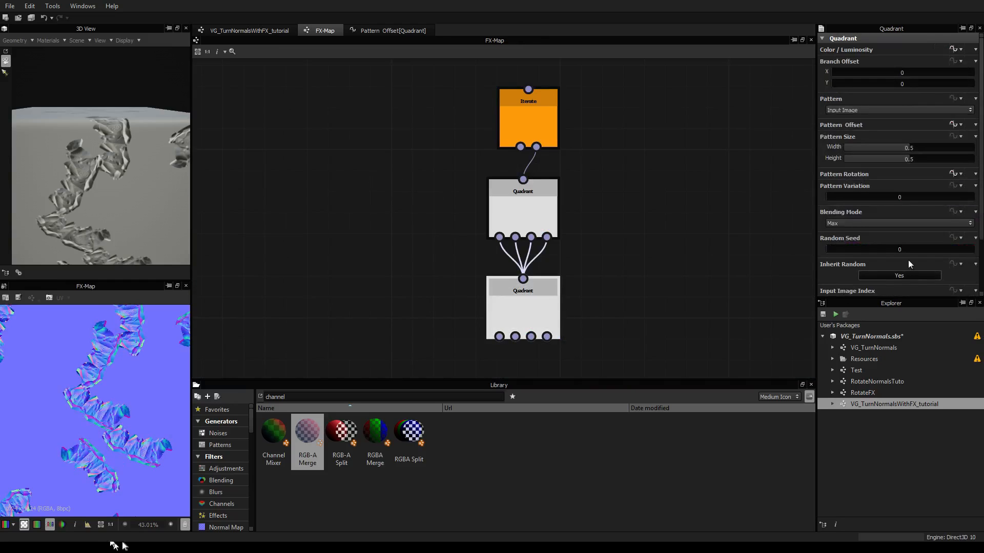
scroll(909, 256, down, 5)
click(883, 288)
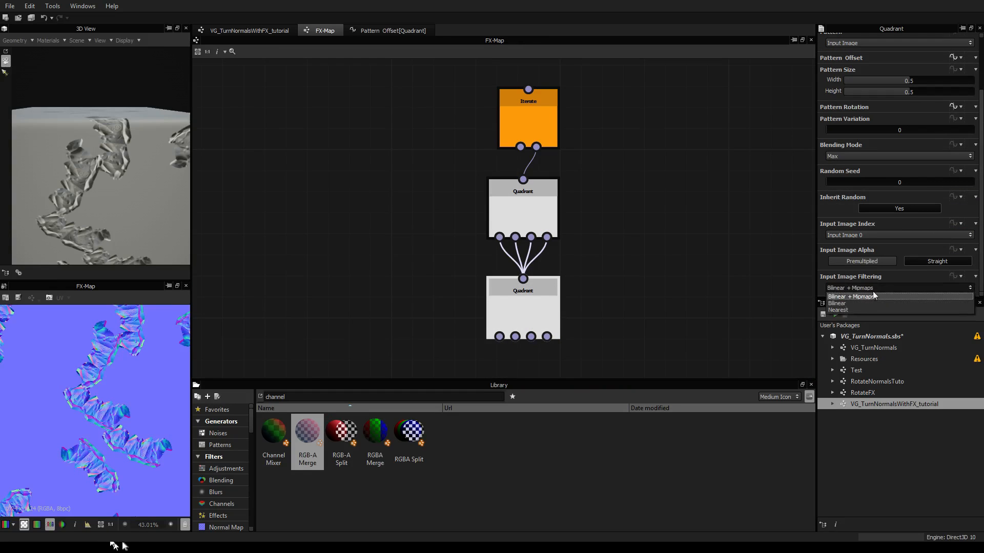
click(850, 309)
scroll(137, 424, up, 8)
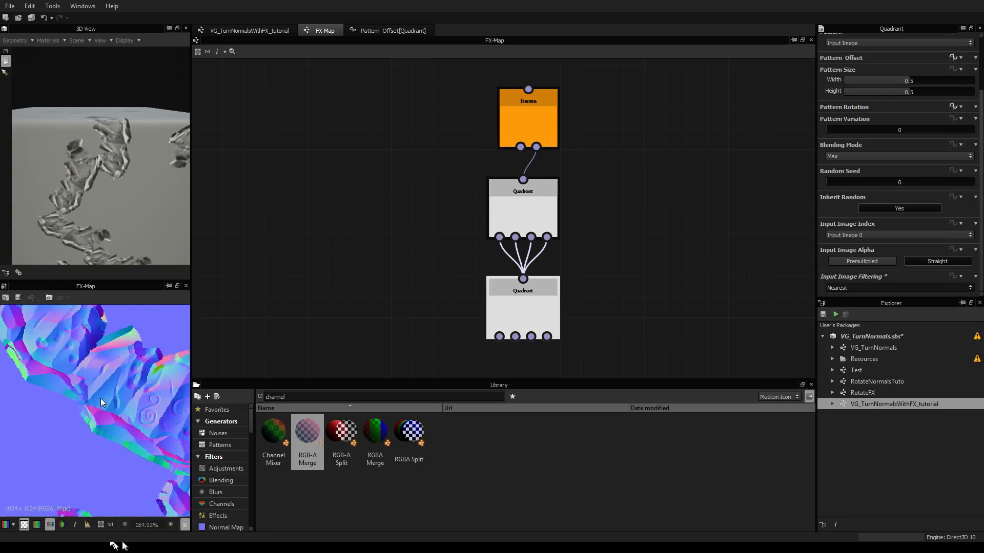
scroll(104, 413, up, 1)
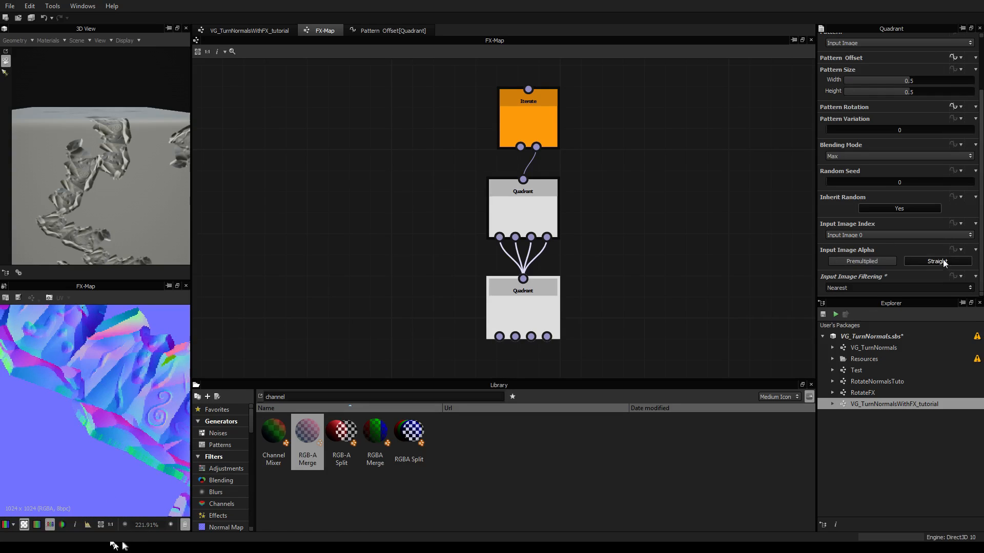
Restore the Input Image Filtering of the normal FX-Map's lower Quadrant to Bilinear + Mipmaps
click(884, 287)
click(851, 297)
click(580, 237)
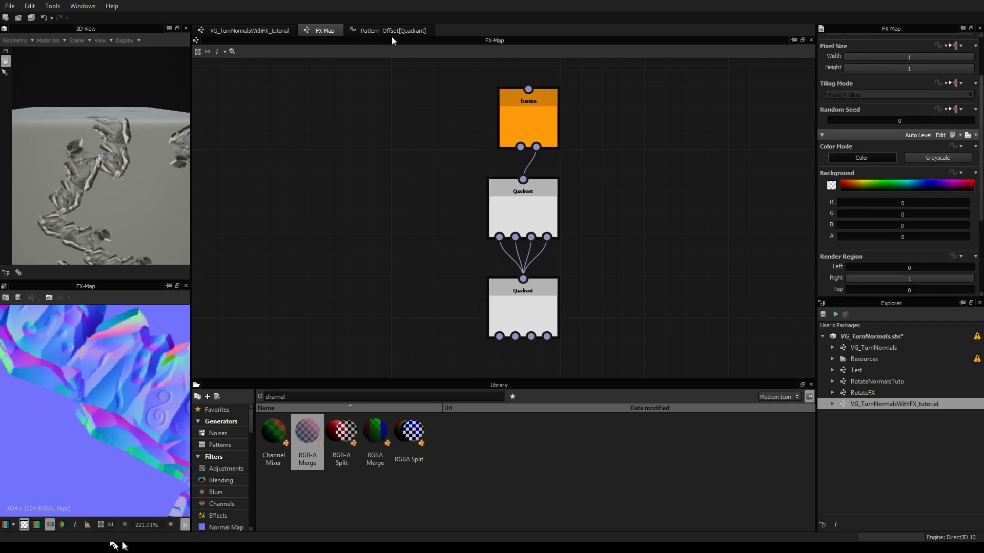
Open the grayscale FX-Map from the main graph and set its lower Quadrant's Input Image Filtering to Nearest
click(364, 30)
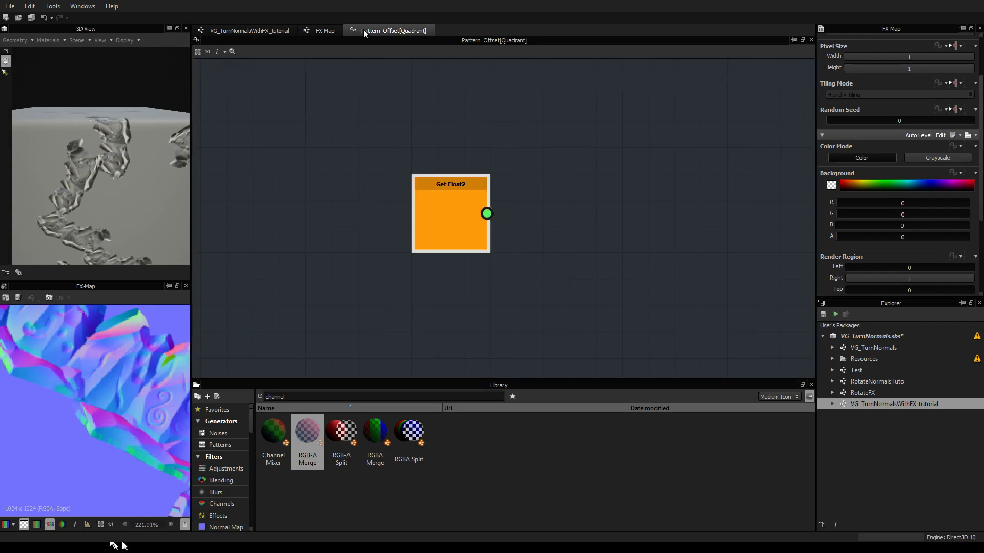
click(294, 31)
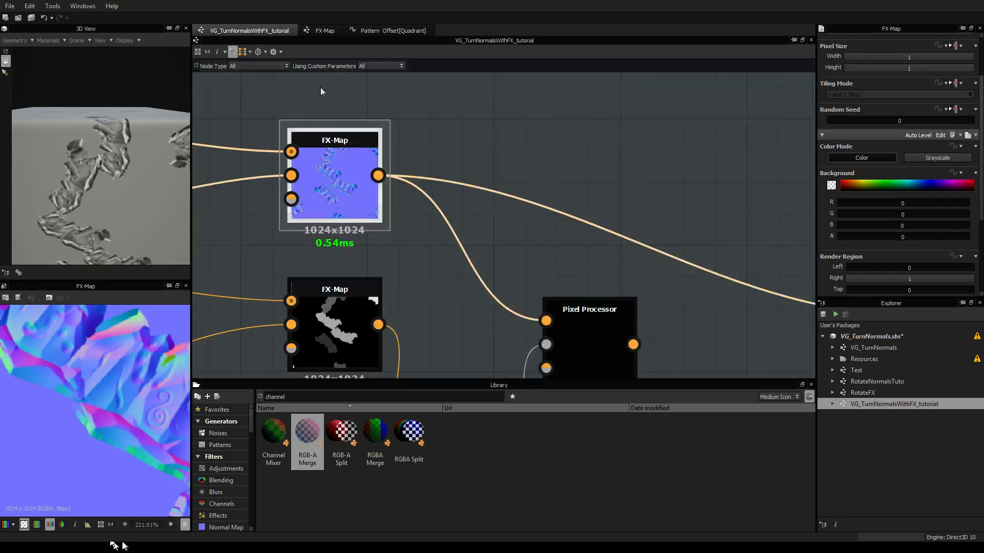
click(312, 322)
key(ctrl+e)
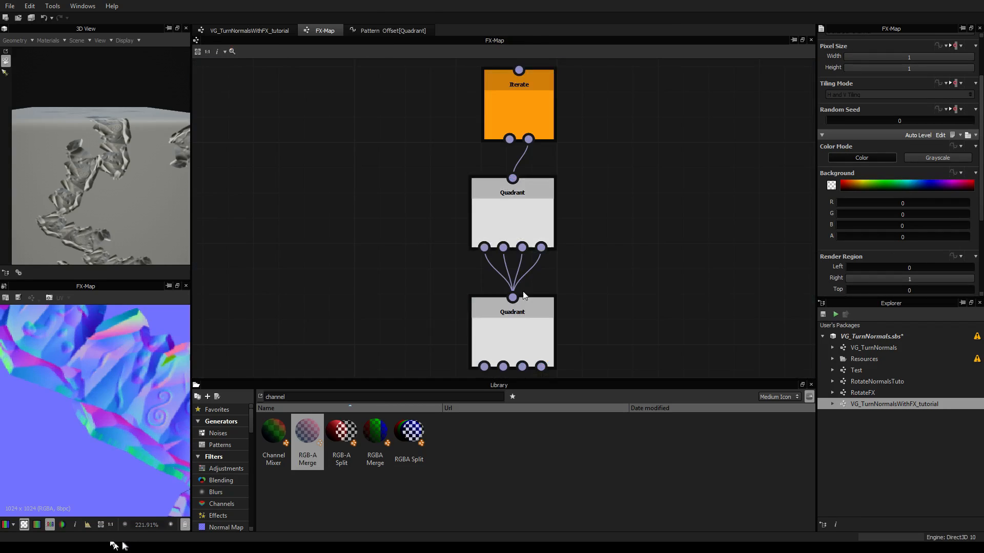
click(524, 316)
scroll(864, 216, down, 2)
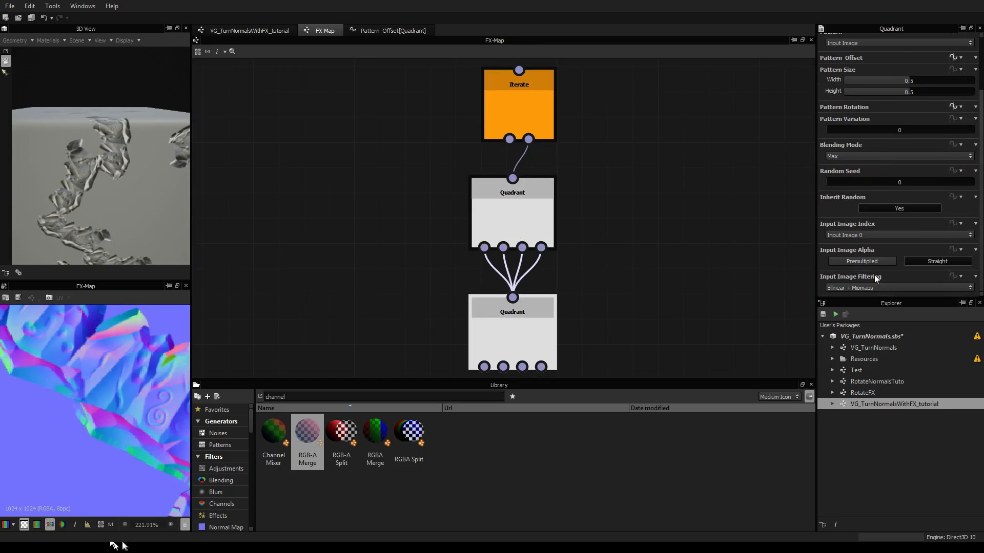
click(871, 288)
click(853, 310)
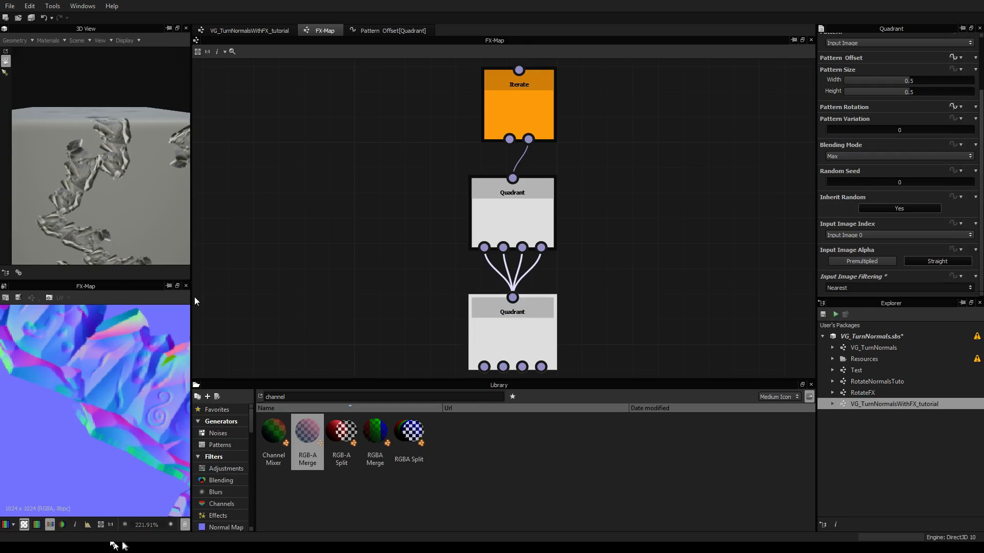
Examine the edges of the overlapping normal patterns in the 2D preview, both up close and in the wider view
middle_drag(72, 393, 70, 362)
scroll(85, 336, down, 6)
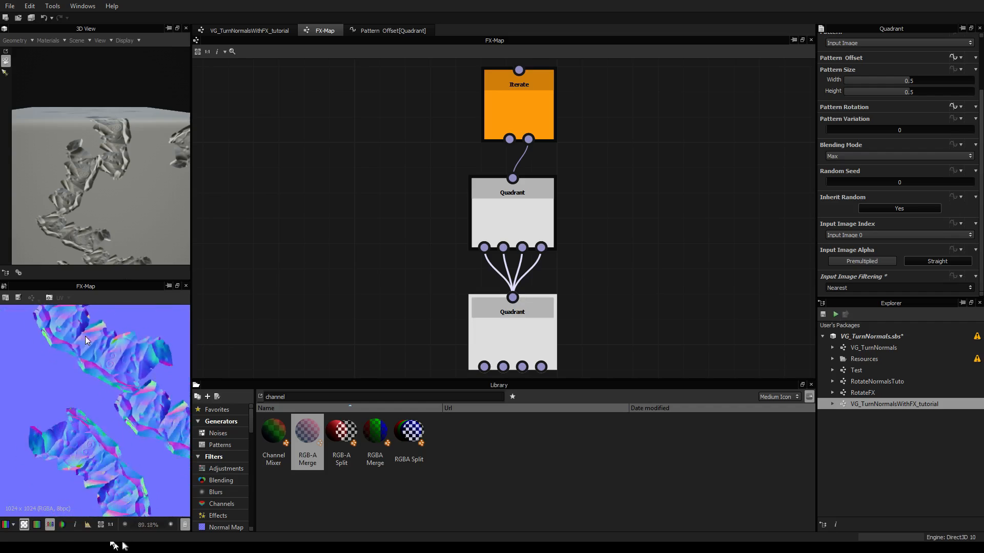
scroll(129, 394, up, 4)
scroll(68, 400, up, 4)
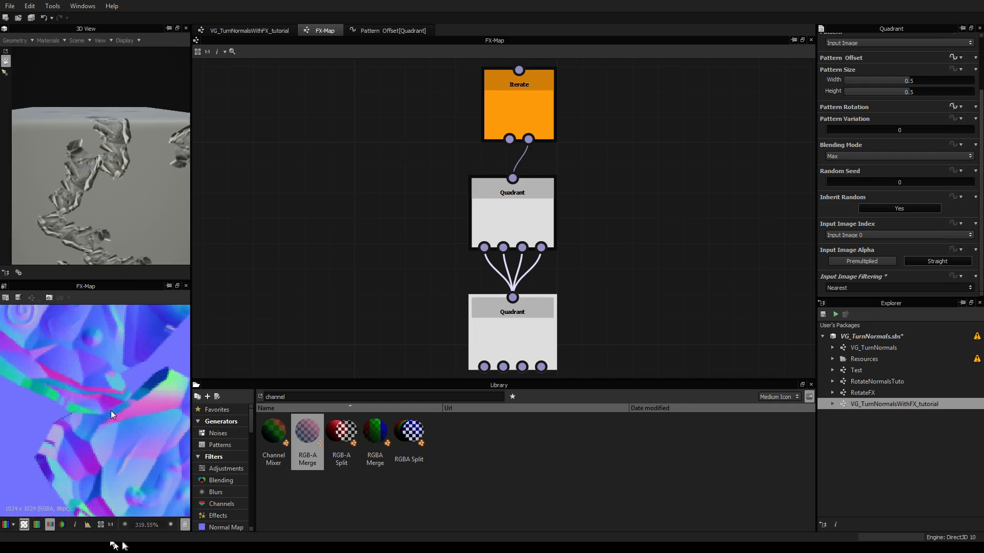
scroll(421, 255, down, 3)
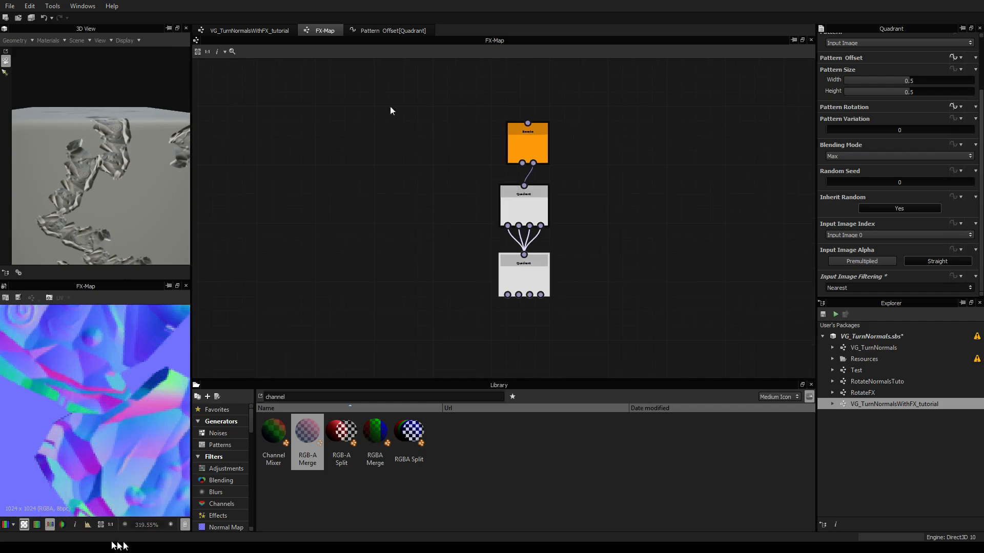
Return to the main graph, connect the Pixel Processor to the Normal output, and turn the 3D view to check it
click(379, 30)
click(257, 29)
scroll(640, 204, down, 4)
middle_drag(573, 160, 569, 235)
drag(541, 228, 675, 216)
click(396, 215)
drag(48, 205, 88, 173)
Set the default of the graph's iterationPattern input parameter to 3
click(569, 158)
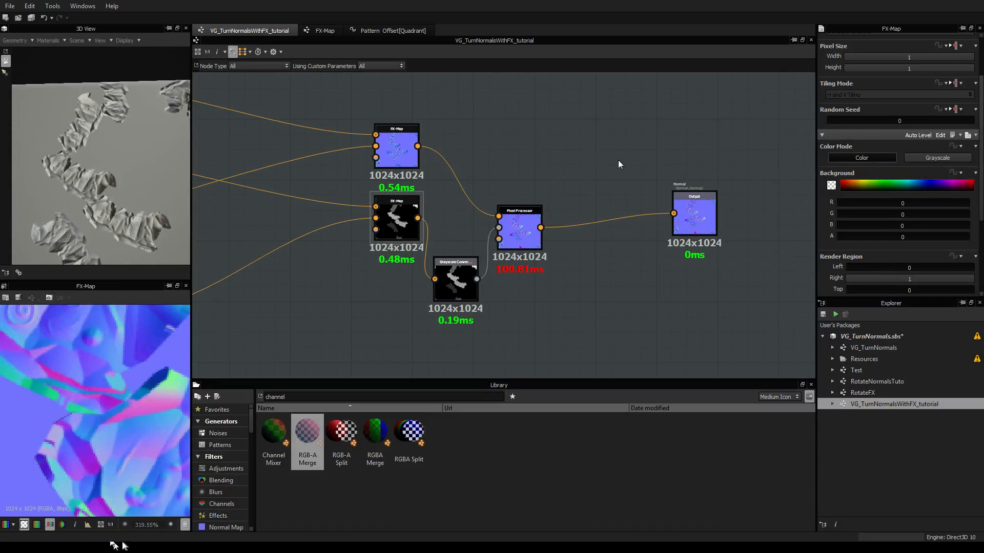
click(837, 224)
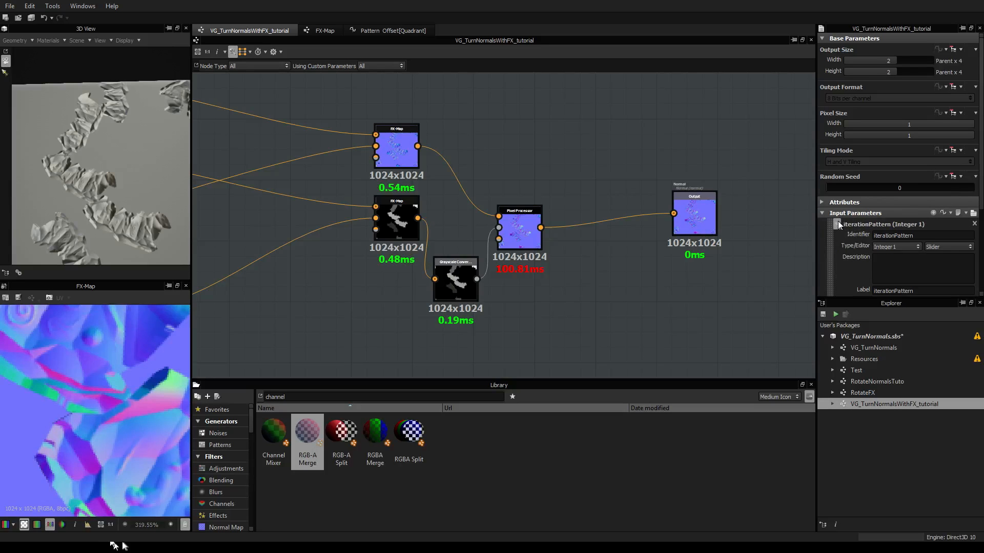
scroll(896, 238, down, 1)
click(897, 239)
scroll(897, 241, down, 1)
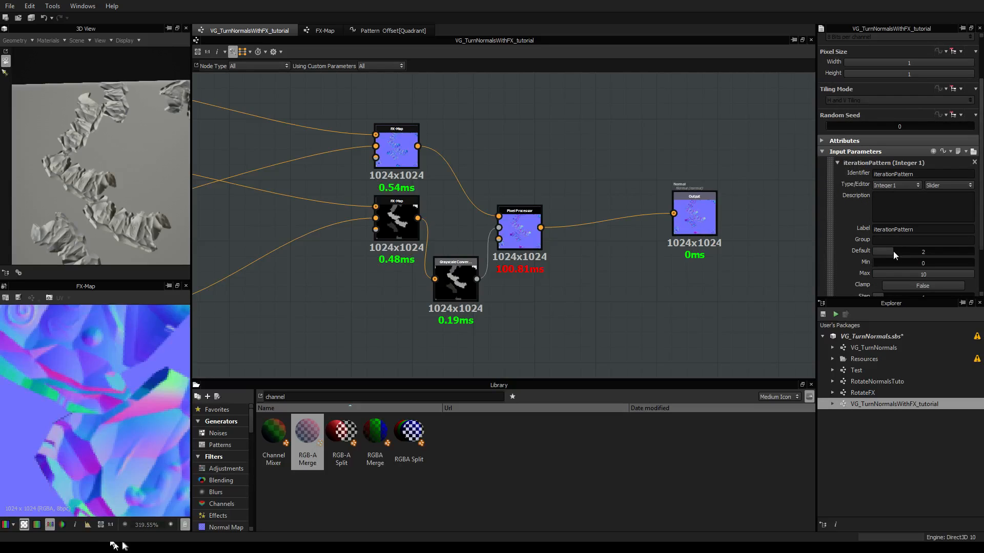
drag(896, 251, 900, 251)
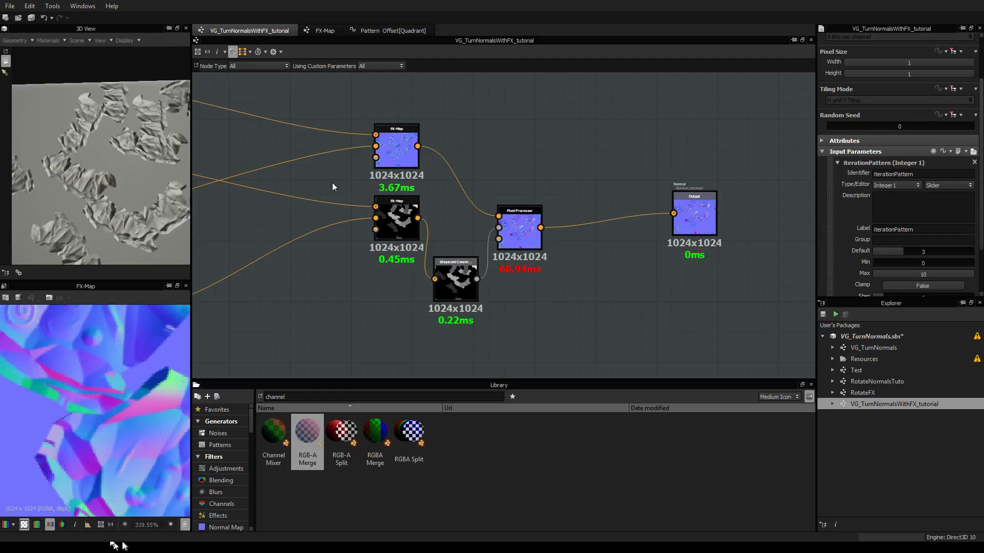
Inspect the scattered patterns across the surface of the 3D model and widen the preview area
middle_drag(164, 178, 140, 214)
scroll(136, 206, up, 3)
drag(140, 214, 98, 204)
scroll(98, 205, down, 3)
middle_drag(57, 180, 91, 182)
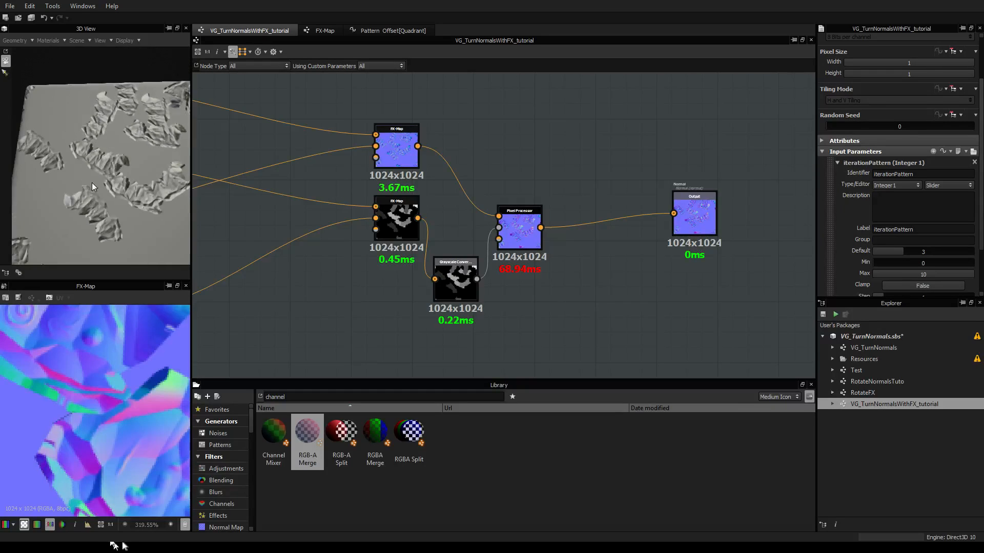
scroll(91, 182, down, 2)
drag(192, 238, 268, 237)
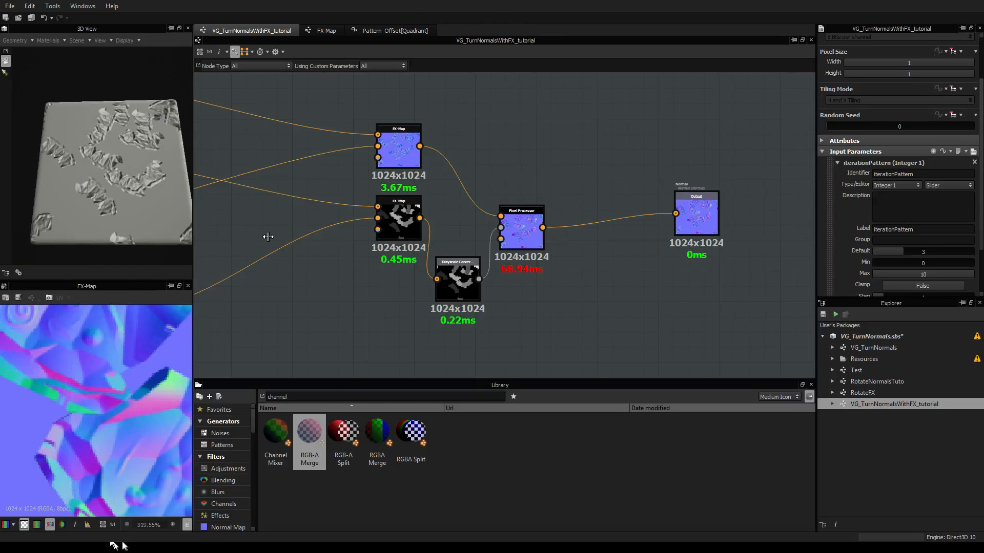
Review the node chain from the Bitmap through Grayscale Conversion, Gradient Map and RGB-A Merge to the two FX-Maps
scroll(507, 243, down, 5)
middle_drag(383, 244, 499, 239)
scroll(499, 239, up, 3)
scroll(497, 240, down, 2)
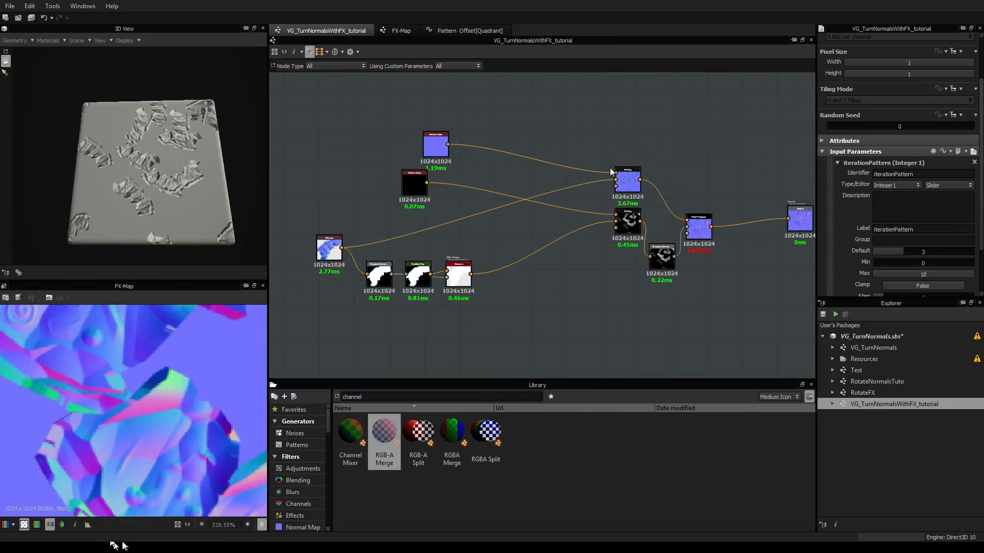
middle_drag(610, 172, 575, 177)
scroll(615, 170, up, 2)
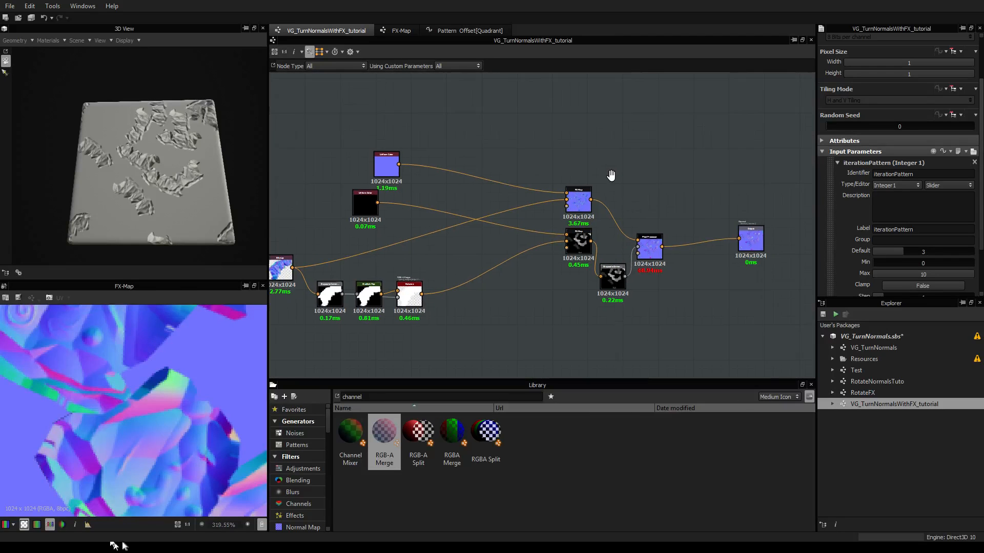
scroll(602, 178, up, 3)
scroll(610, 226, down, 3)
middle_drag(470, 187, 650, 192)
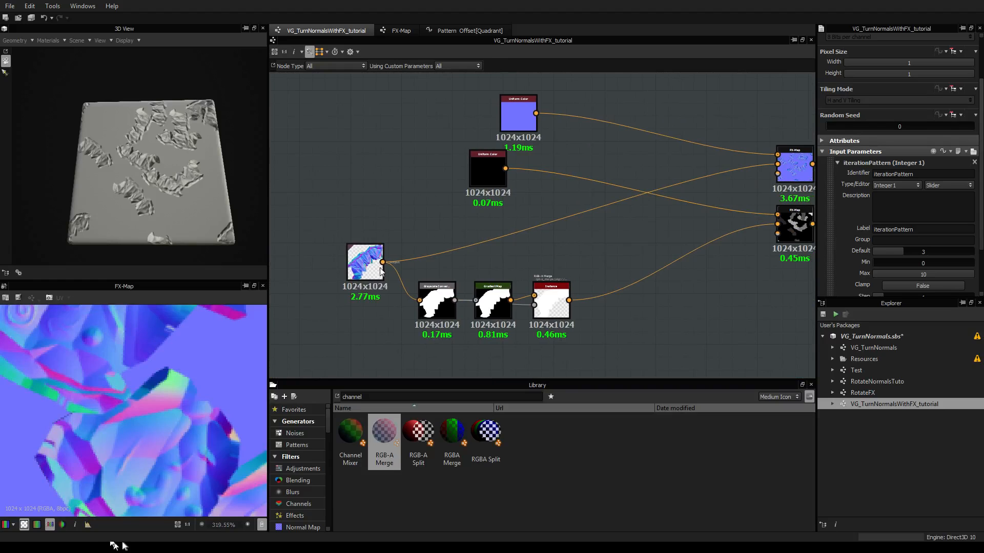
scroll(354, 266, up, 3)
scroll(389, 268, down, 3)
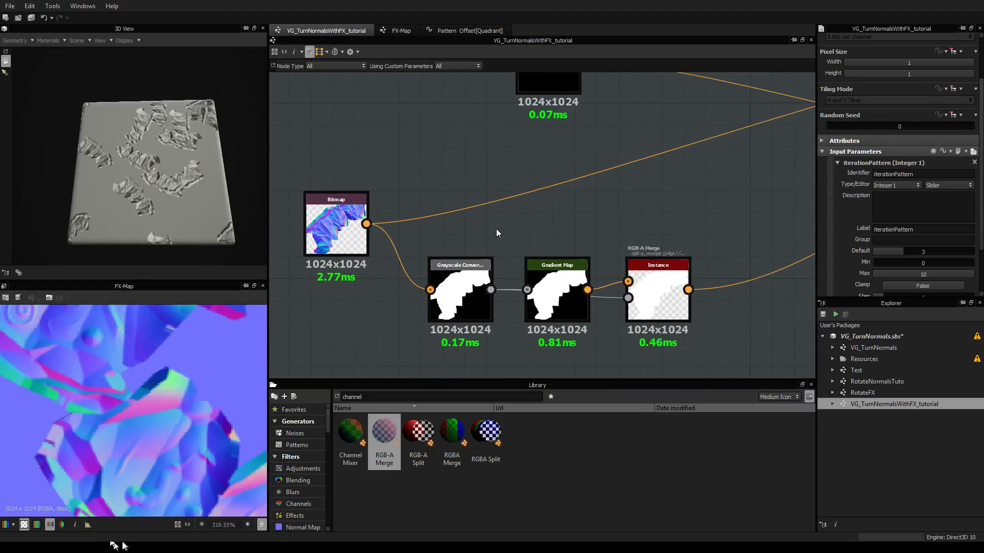
scroll(500, 231, down, 1)
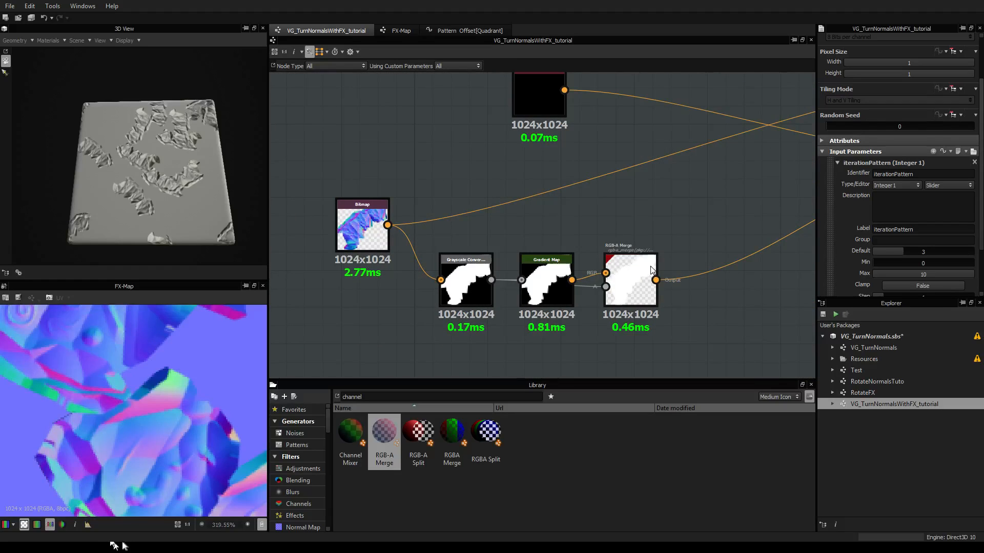
Move the Bitmap node directly above the RGB-A Merge node to compare their images, and select the RGB-A Merge
drag(375, 235, 636, 211)
scroll(645, 266, up, 2)
scroll(669, 270, down, 1)
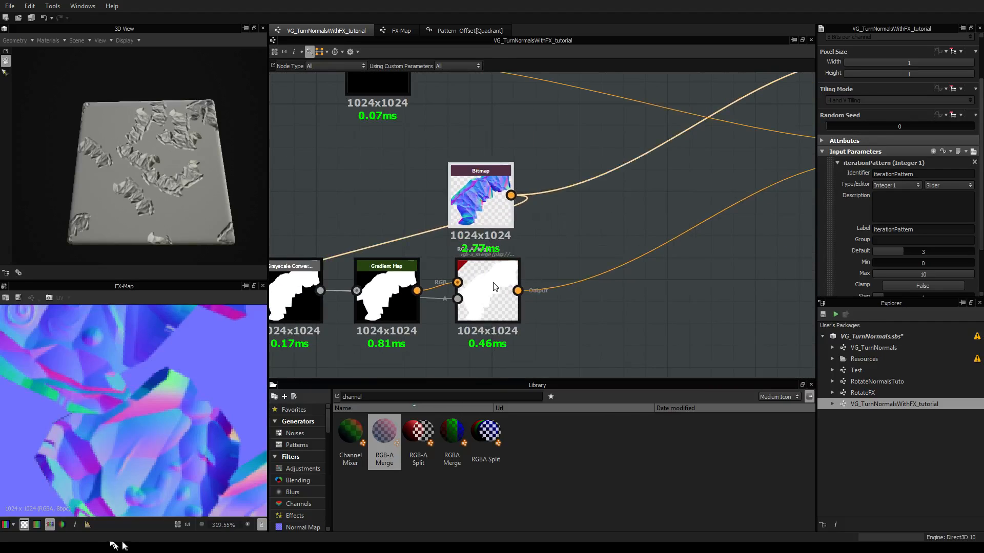
click(497, 226)
click(490, 285)
Compare the pattern placement in the normal FX-Map with that in the grayscale FX-Map below it
middle_drag(705, 167, 582, 192)
scroll(582, 192, down, 4)
middle_drag(671, 154, 517, 188)
scroll(517, 188, up, 1)
scroll(542, 171, up, 3)
scroll(546, 161, down, 1)
scroll(518, 147, up, 2)
scroll(518, 146, up, 1)
scroll(523, 135, down, 2)
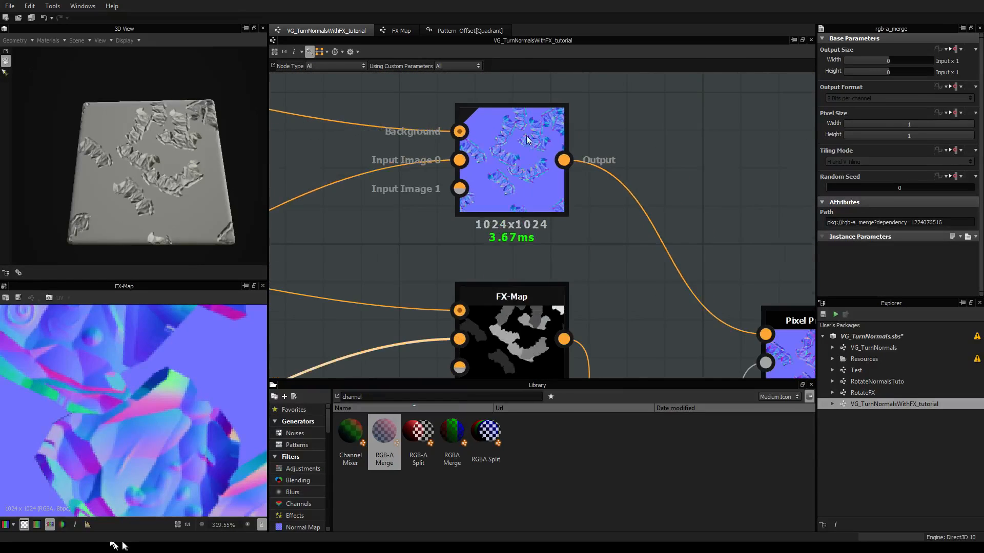
scroll(527, 149, up, 3)
middle_drag(524, 141, 530, 179)
scroll(529, 179, down, 5)
middle_drag(555, 247, 531, 223)
scroll(512, 168, up, 5)
scroll(512, 168, down, 3)
click(523, 137)
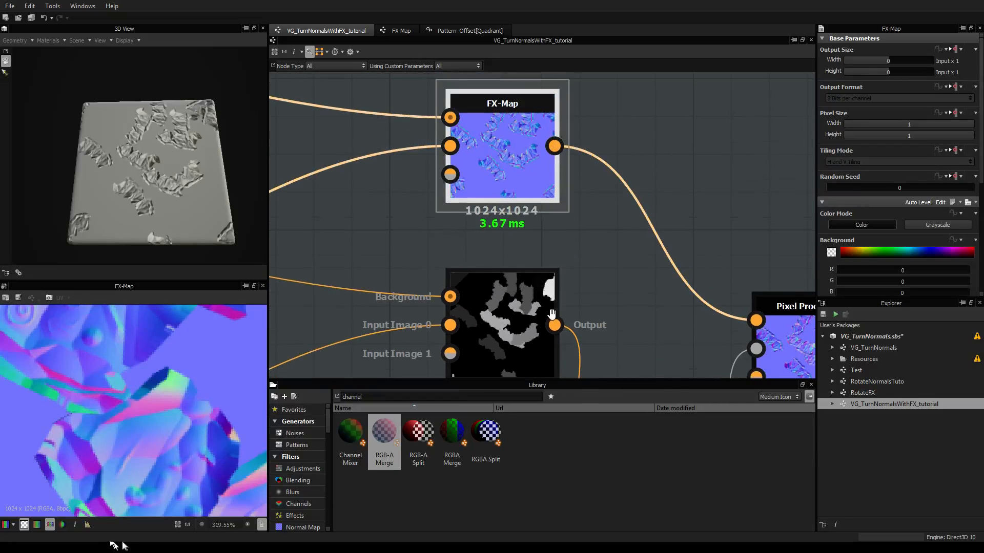
middle_drag(538, 316, 521, 229)
scroll(521, 229, up, 2)
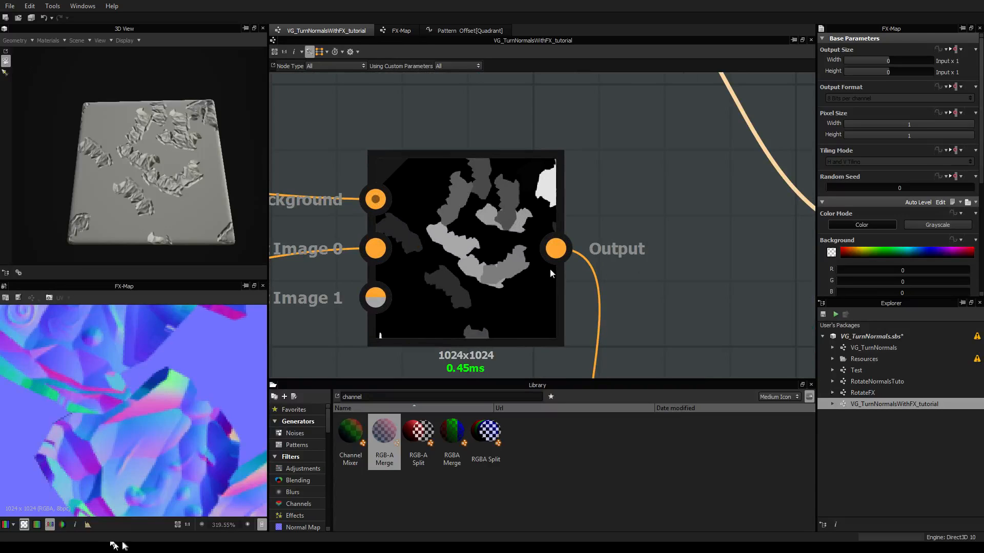
Examine the Grayscale Conversion of the mask FX-Map and how it feeds the Pixel Processor alongside the normals
scroll(487, 264, down, 4)
scroll(566, 284, down, 2)
middle_drag(608, 277, 476, 211)
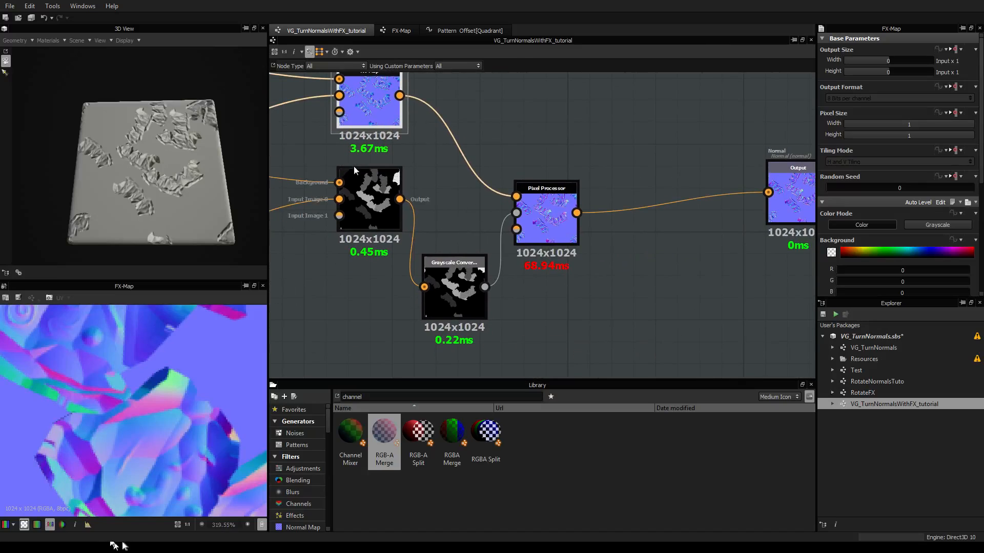
click(455, 292)
scroll(575, 234, up, 4)
scroll(687, 218, down, 1)
middle_drag(699, 215, 707, 258)
scroll(622, 229, down, 1)
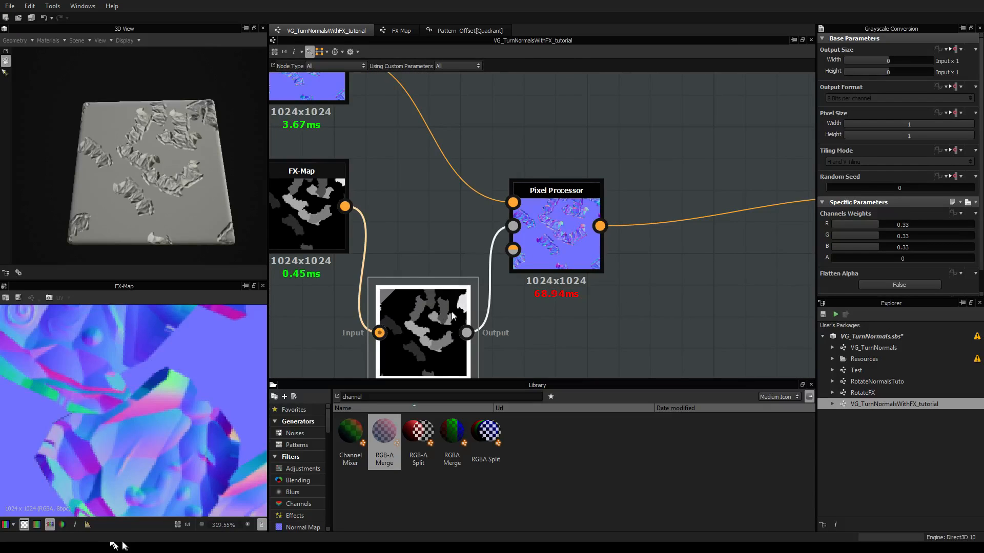
scroll(430, 315, up, 3)
scroll(427, 309, down, 3)
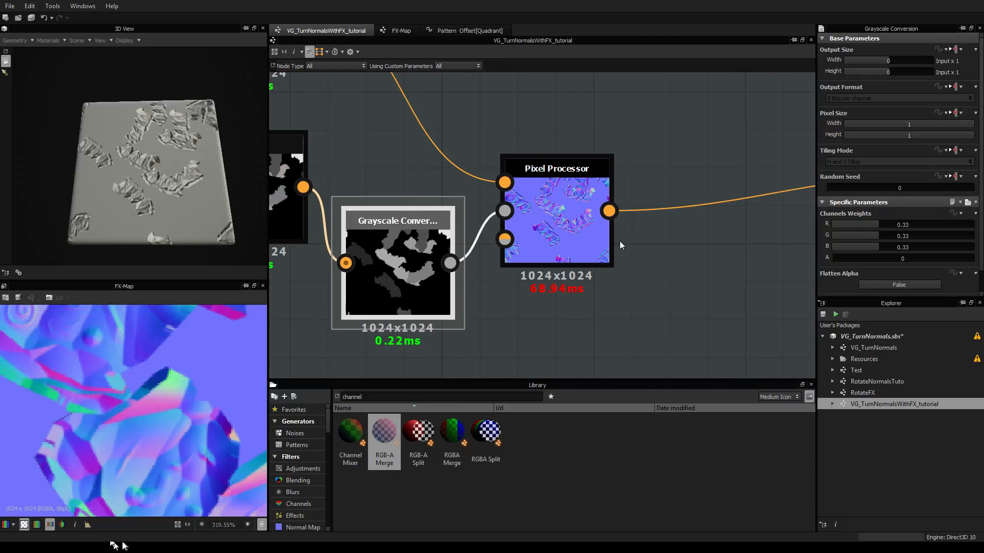
Follow the Pixel Processor's result to the Normal output and inspect the rotated normals up close in the 3D view
middle_drag(753, 235, 499, 203)
scroll(502, 213, down, 3)
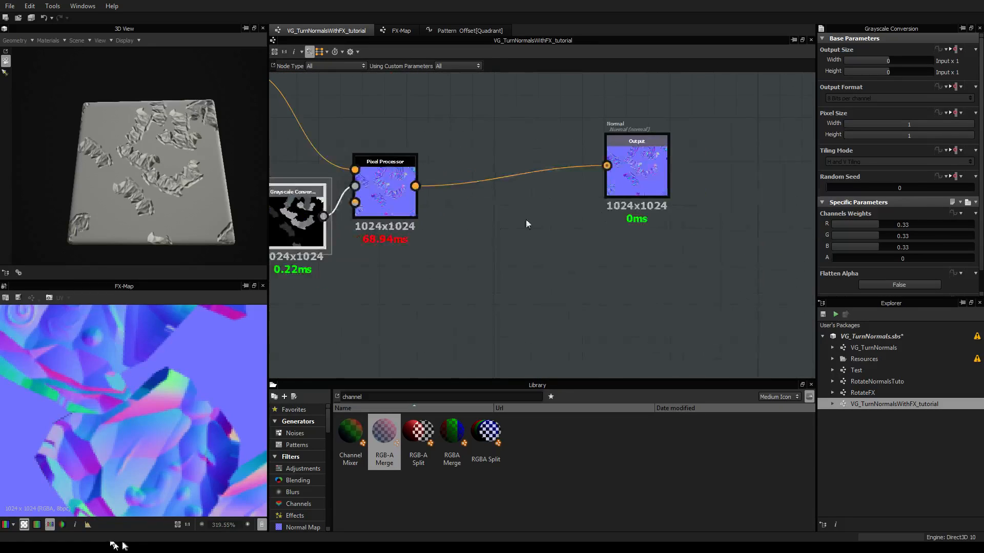
scroll(599, 217, up, 1)
middle_drag(599, 217, 494, 241)
drag(92, 143, 184, 150)
scroll(178, 143, up, 6)
scroll(178, 138, down, 5)
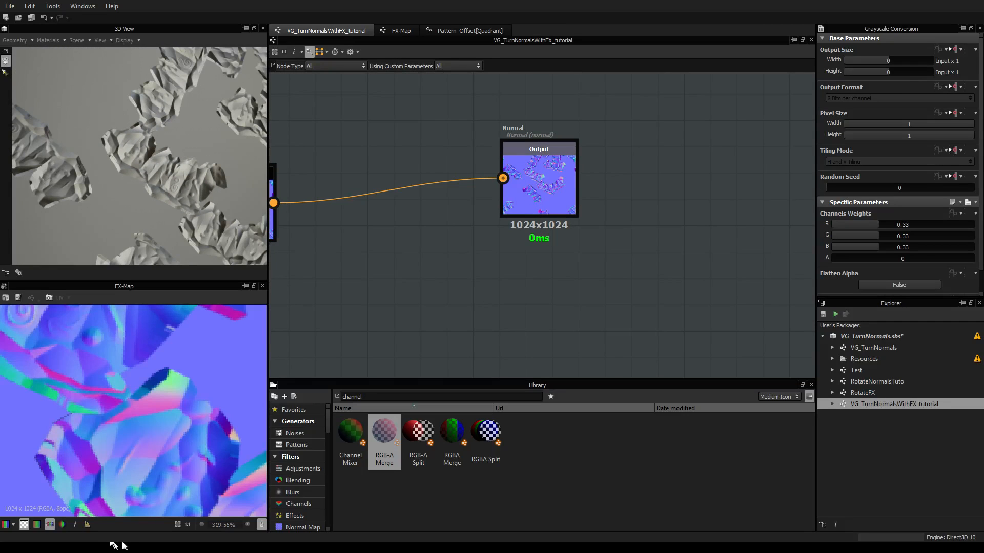